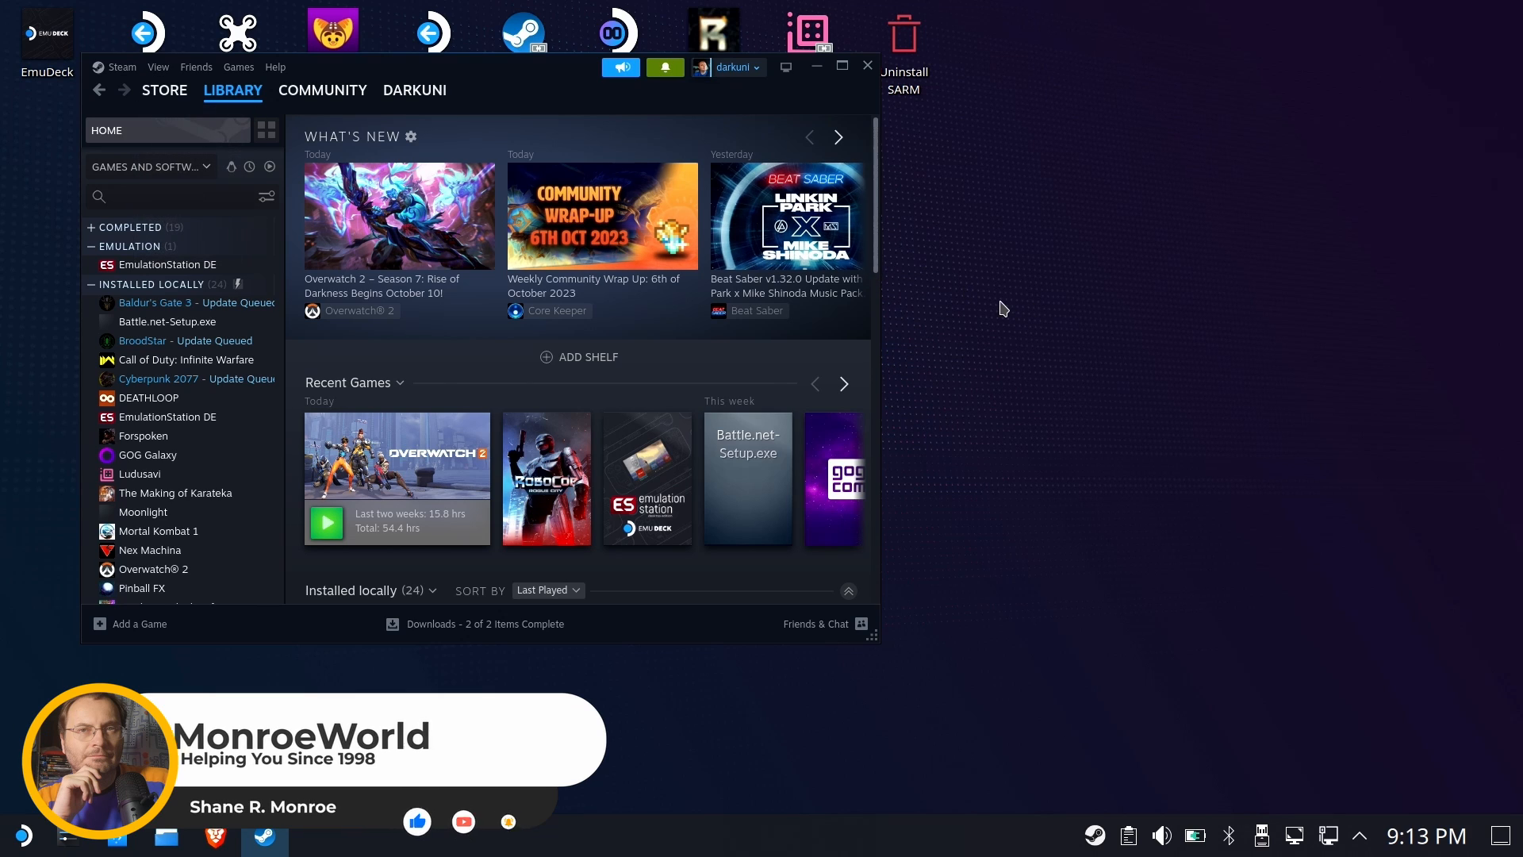
Open the web browser and search for "download amazon prime gaming"
left_click(216, 835)
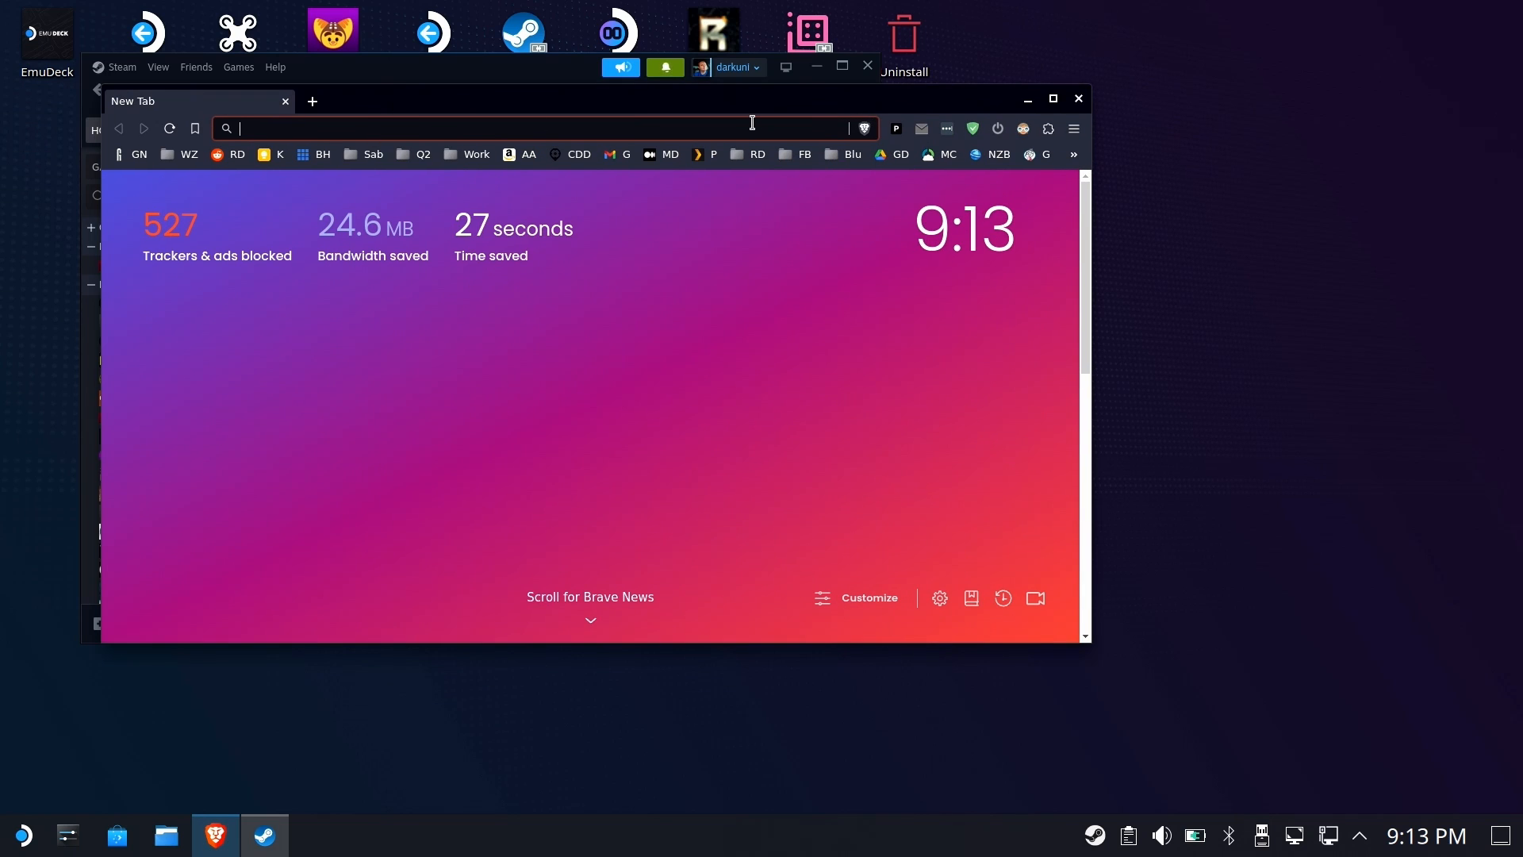
type("downl")
key("BackSpace")
key("BackSpace")
key("BackSpace")
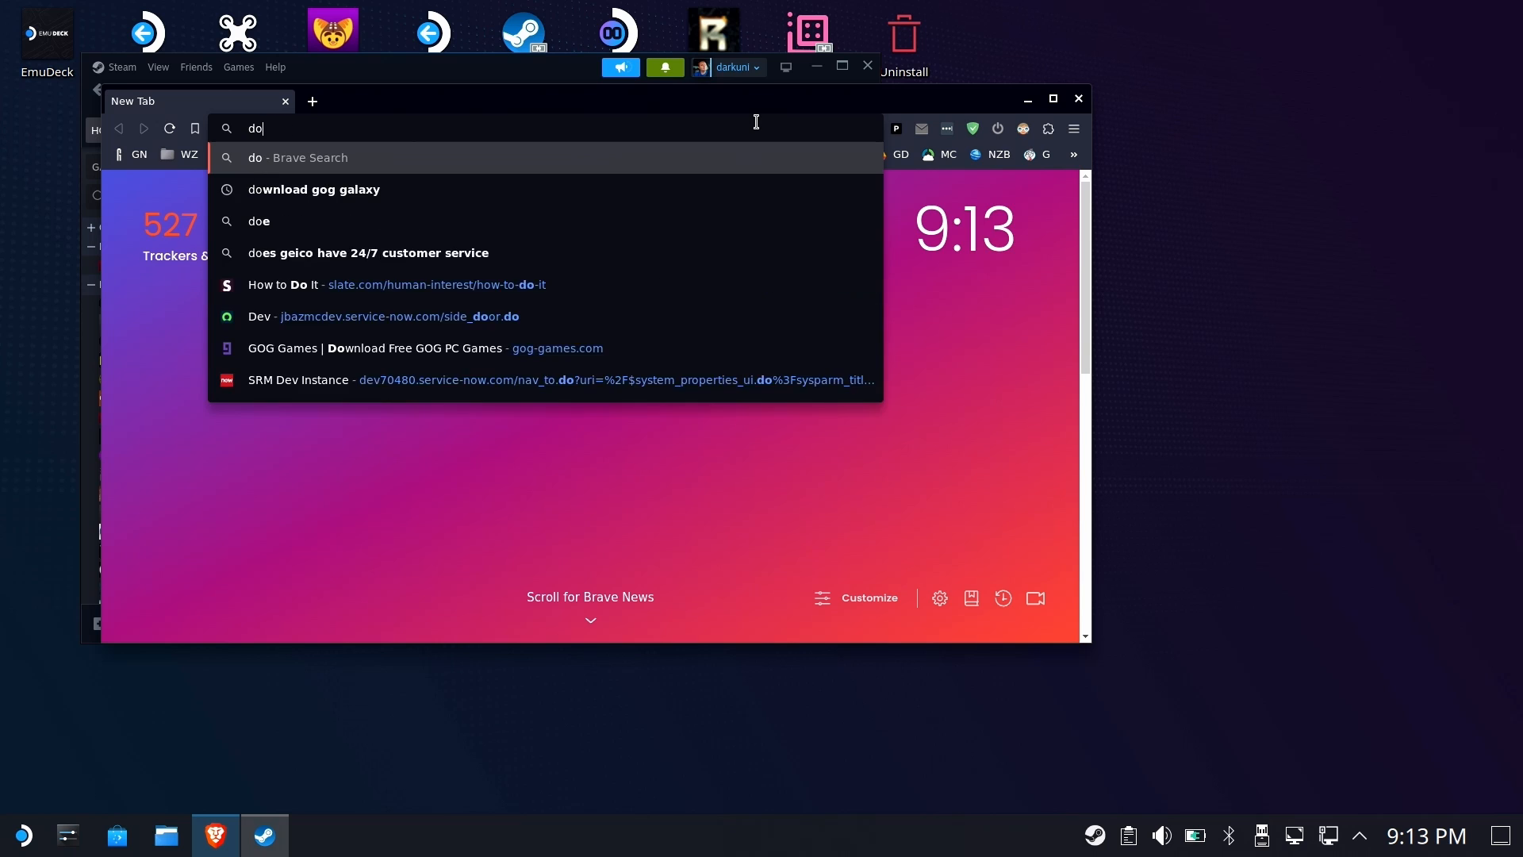
type("wb")
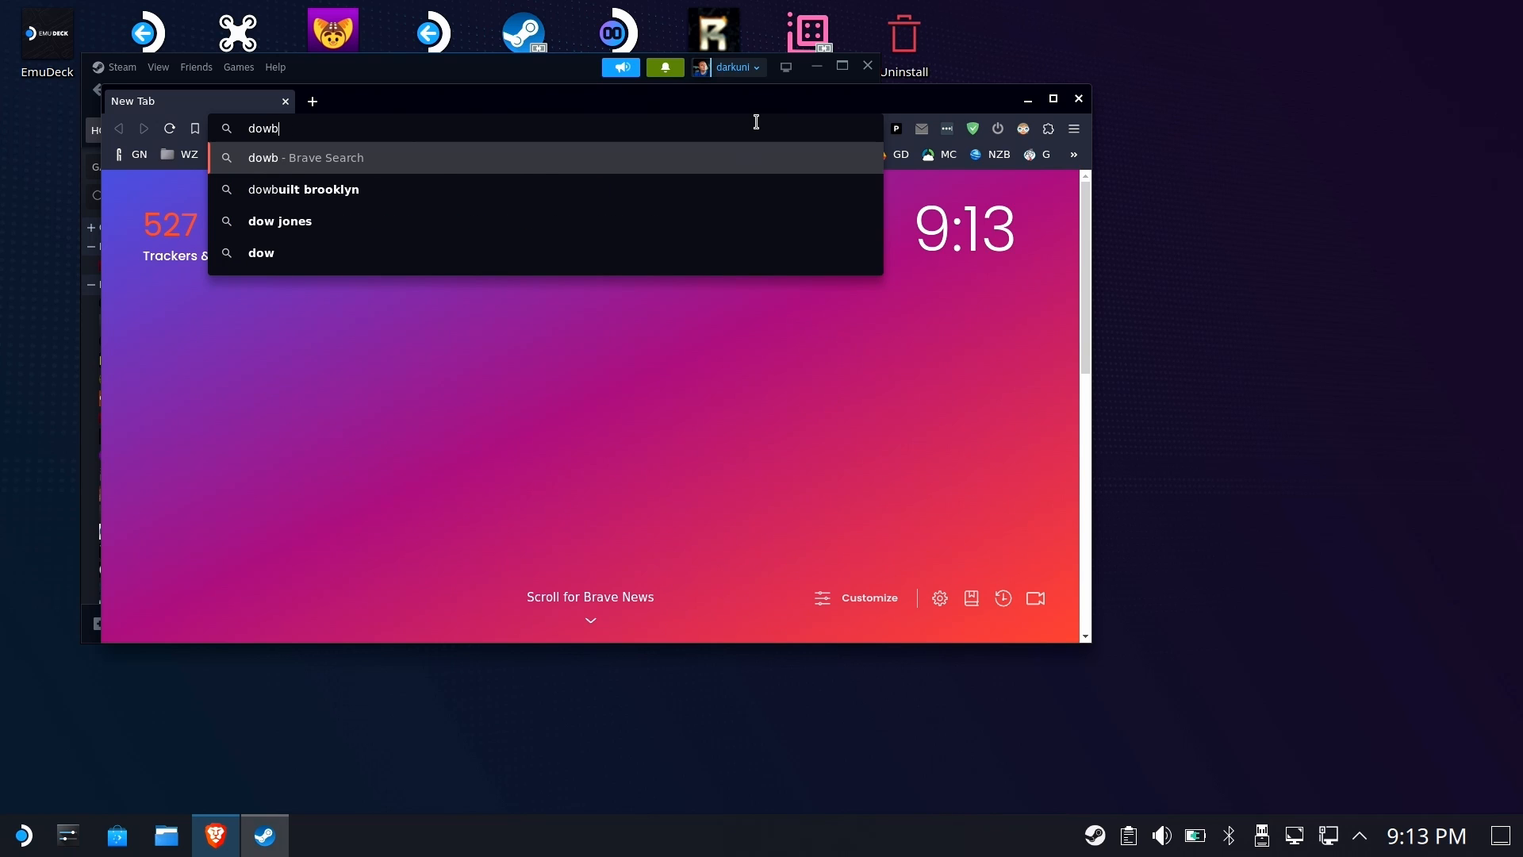
key("BackSpace")
type("nload amazon ")
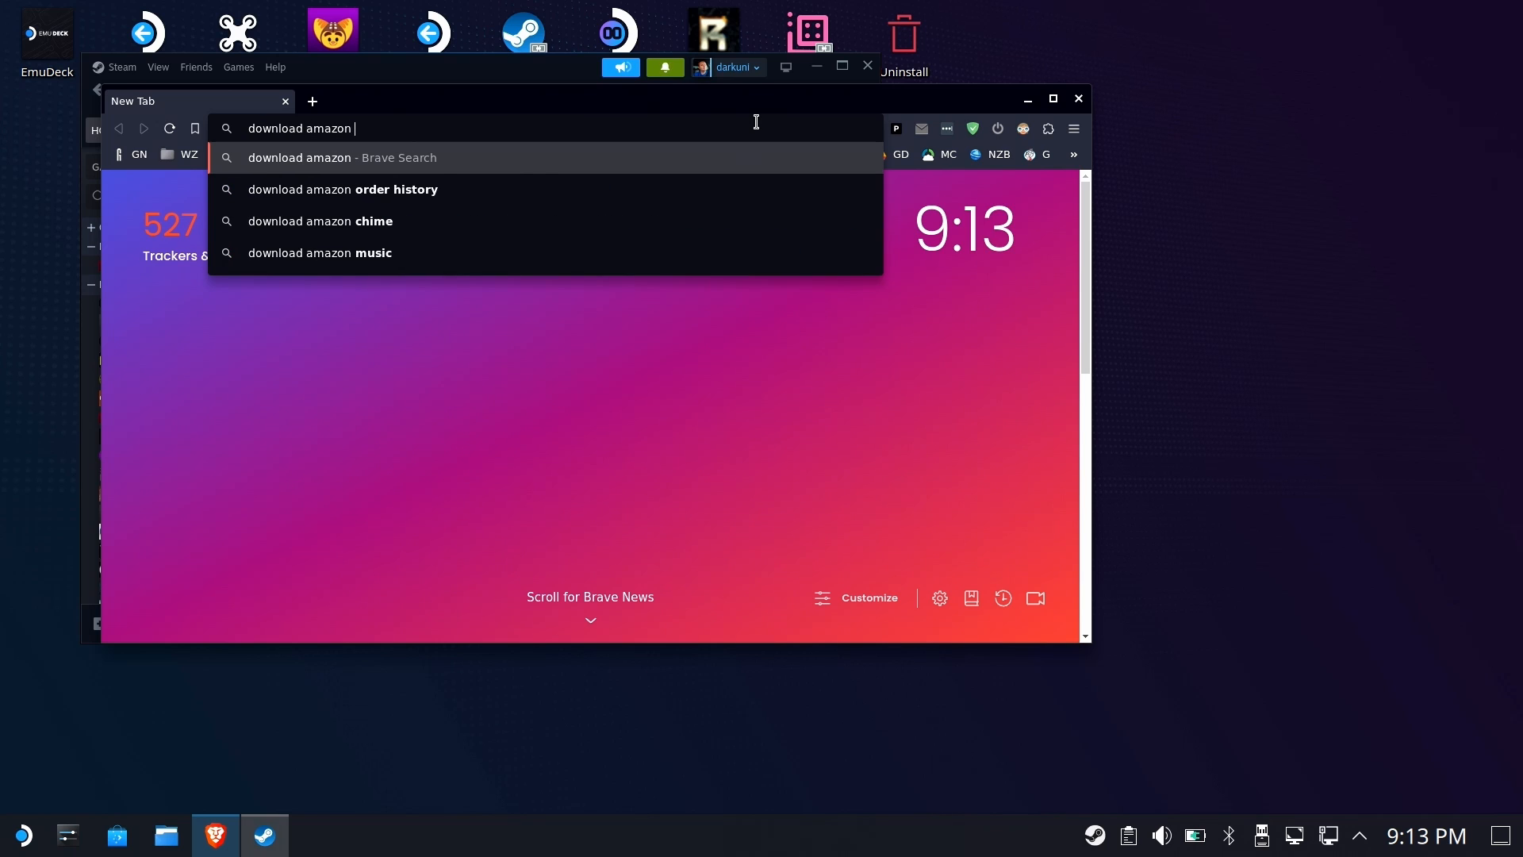
type("prime gameing")
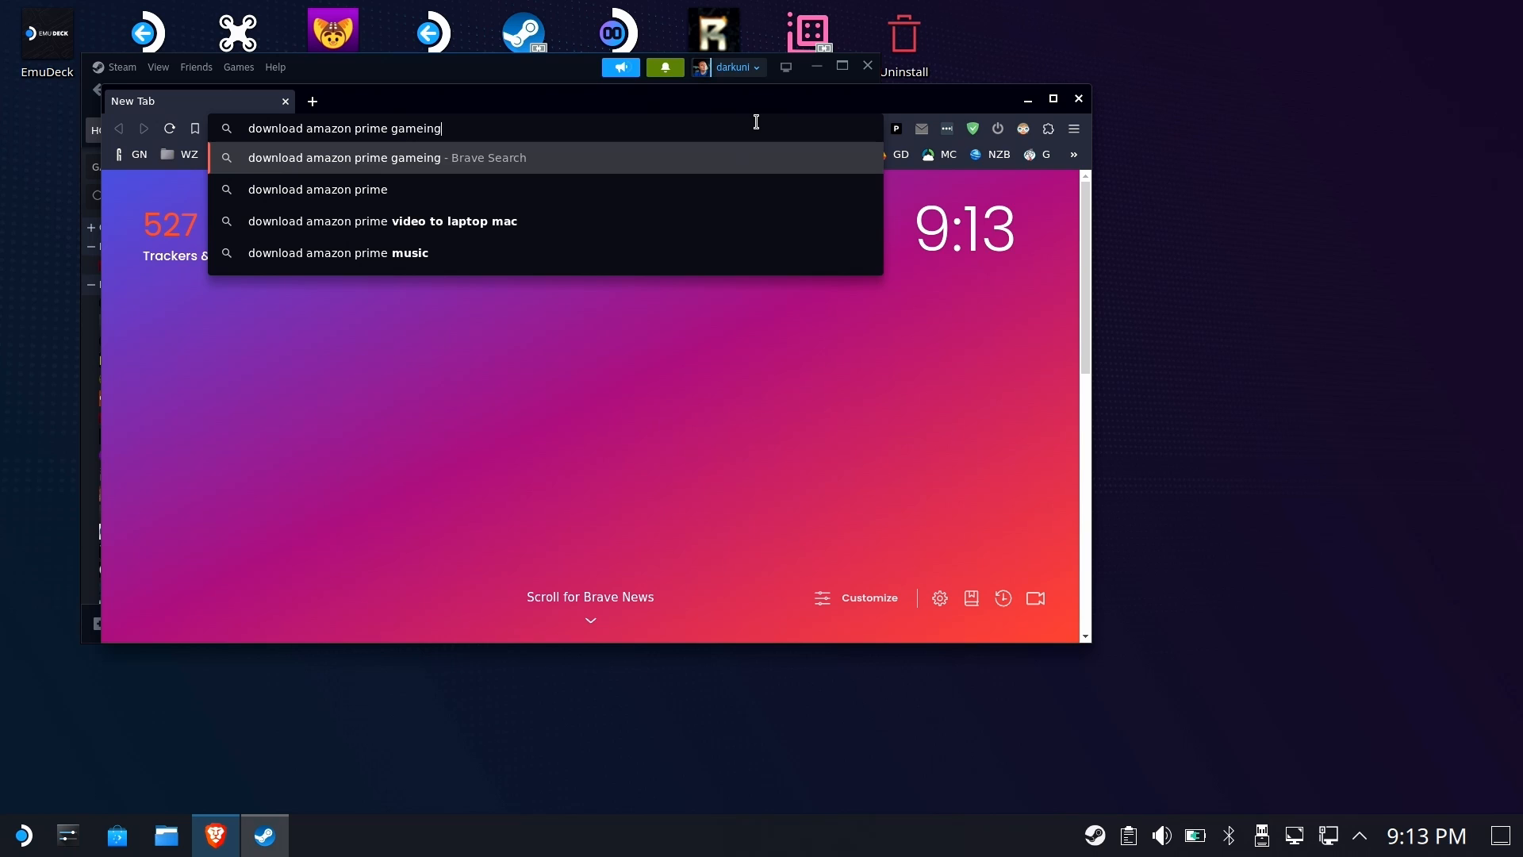
key("BackSpace")
key("BackSpace")
key("BackSpace")
key("BackSpace")
type("ing")
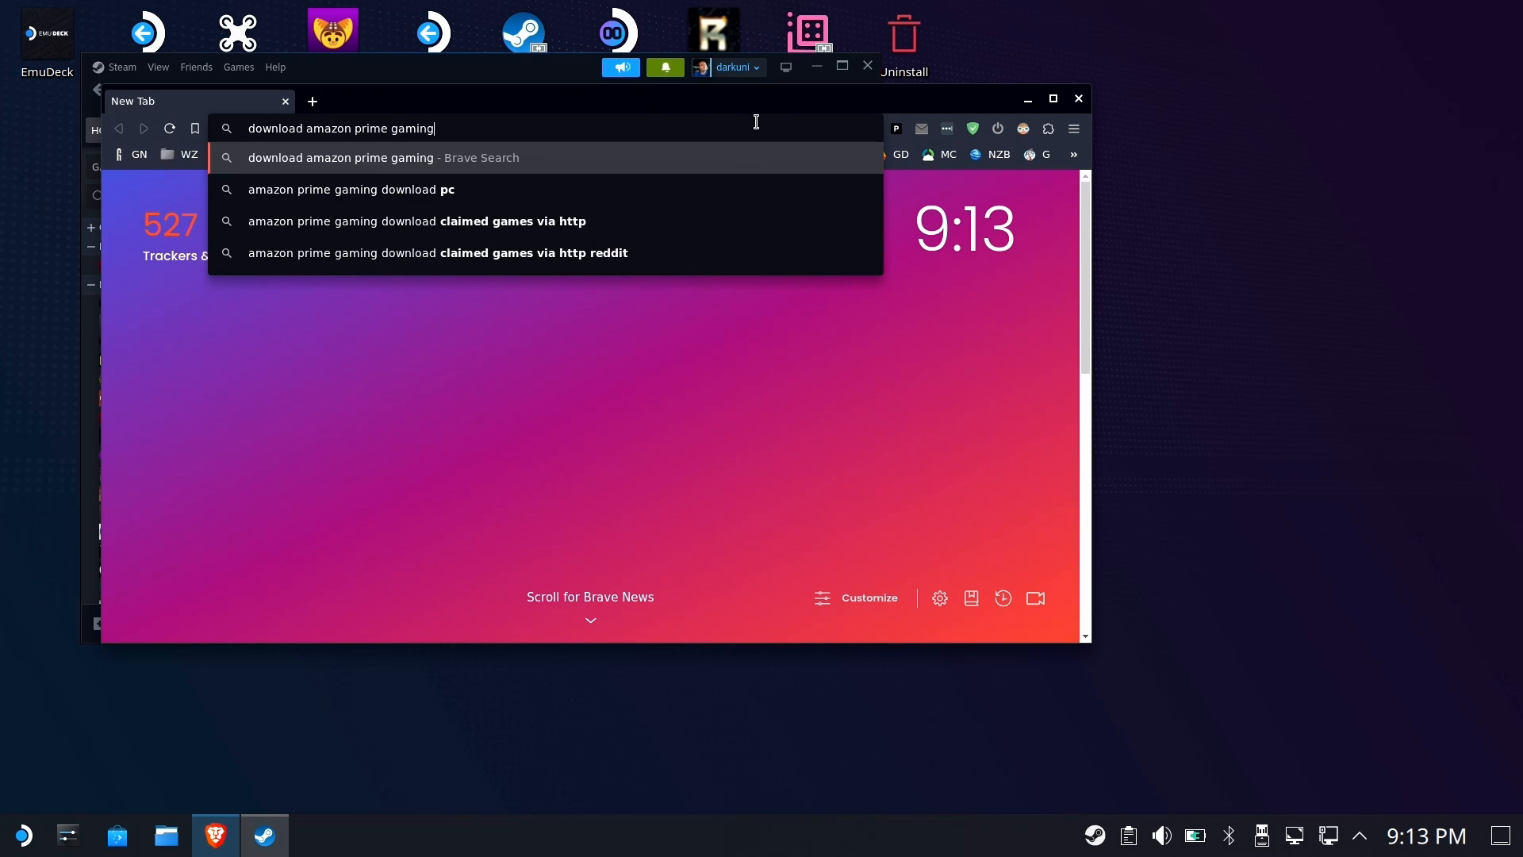
key("Return")
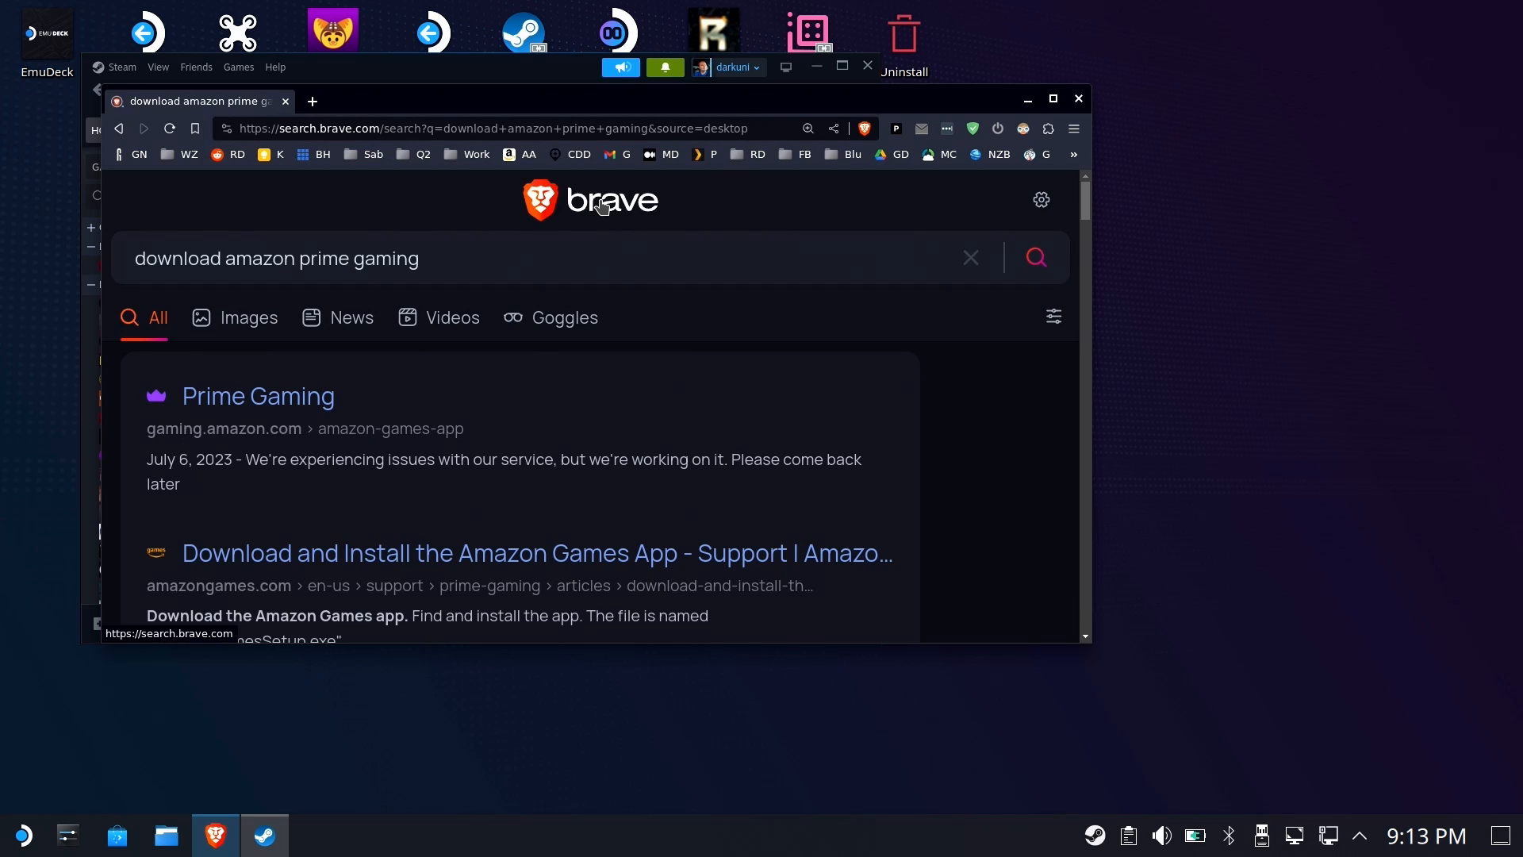
Open the Prime Gaming result and scroll through the Amazon Games app page
left_click(261, 404)
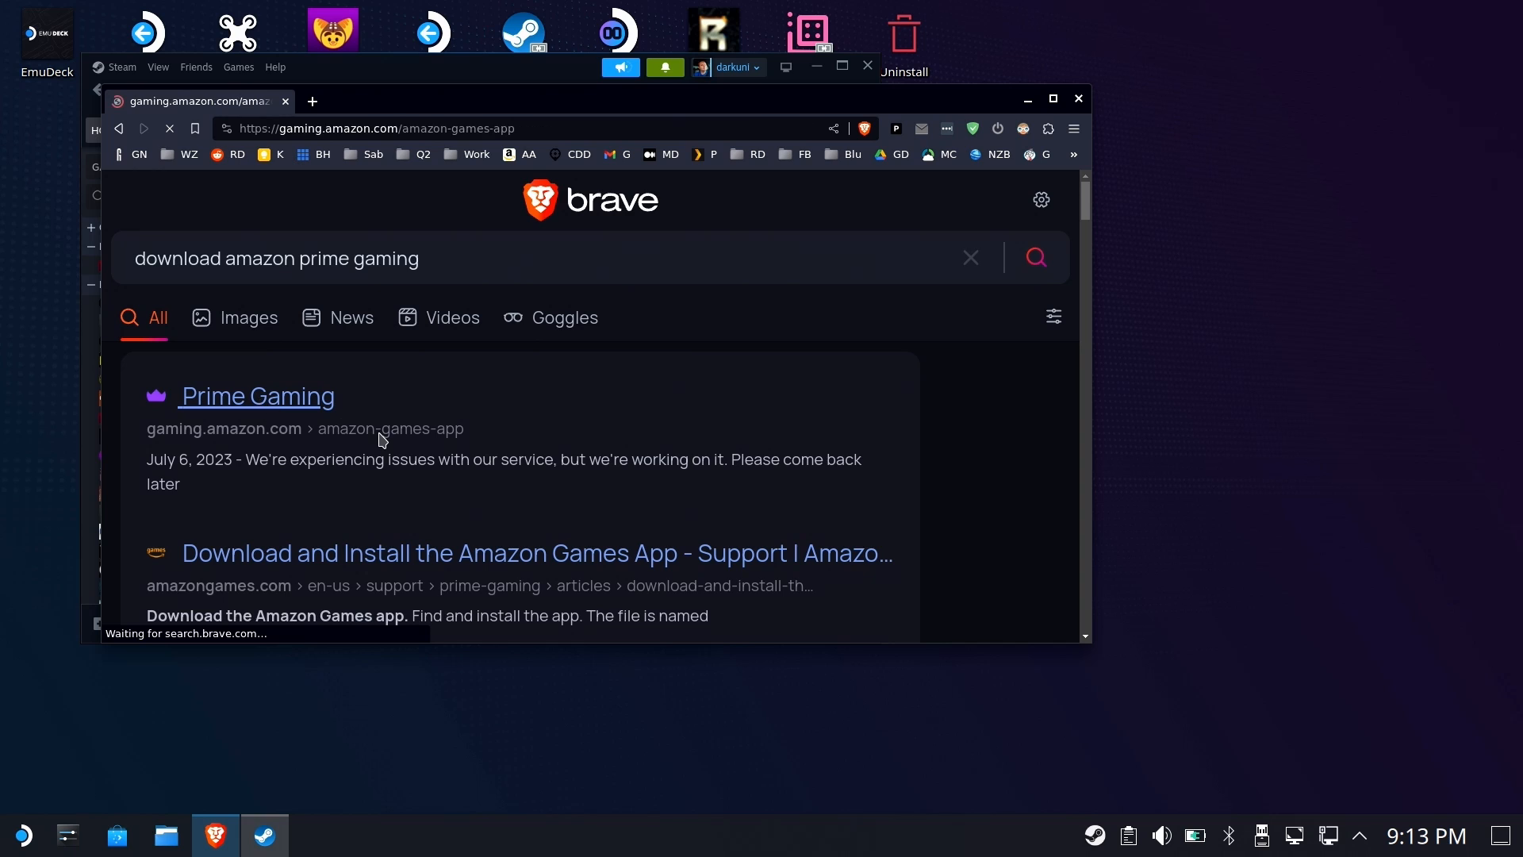
scroll(513, 388, "down", 3)
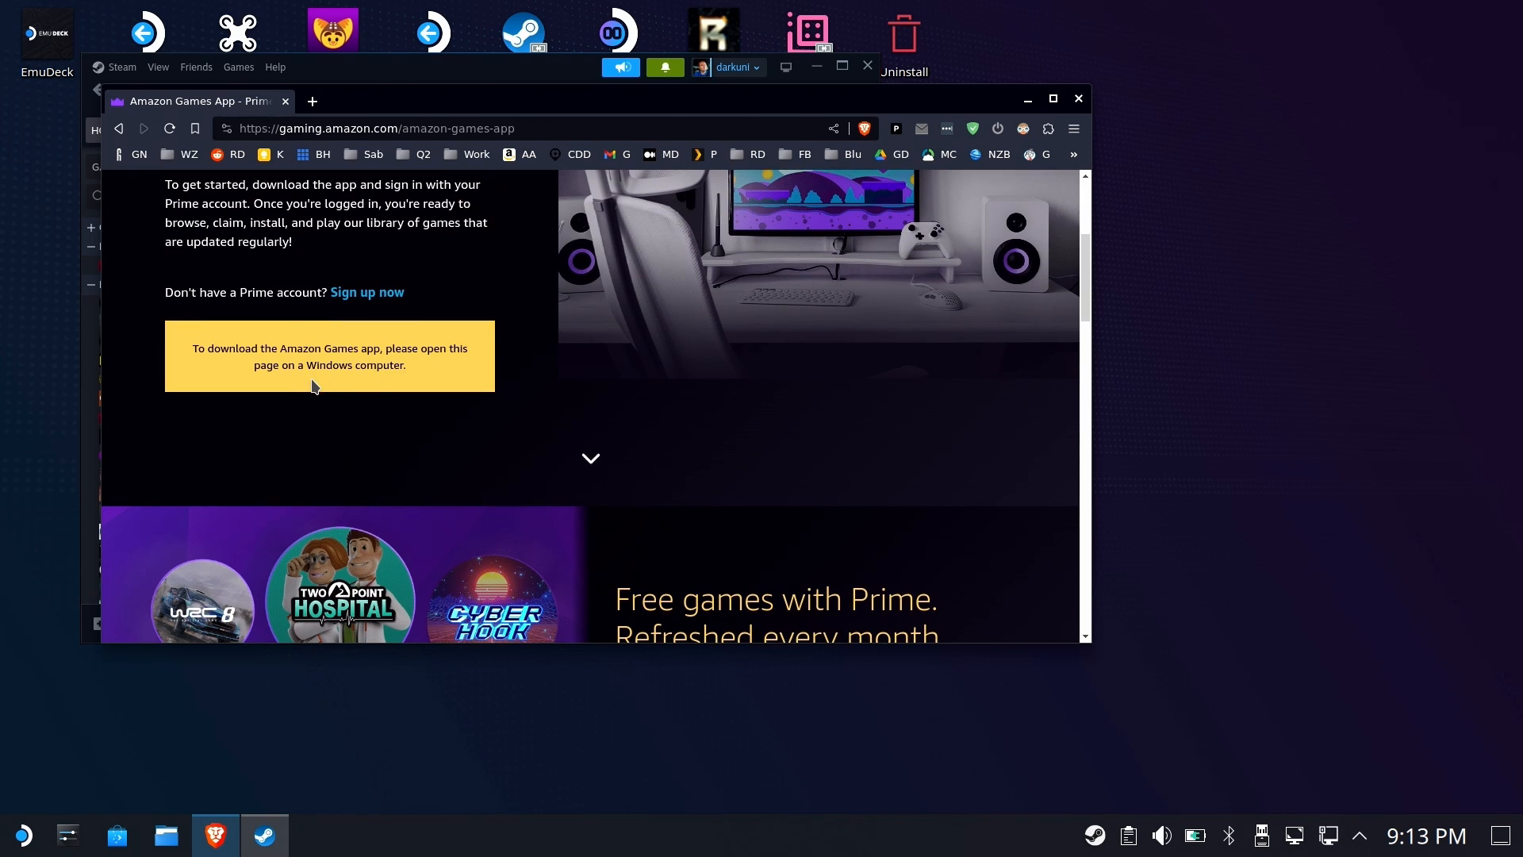
scroll(500, 319, "up", 3)
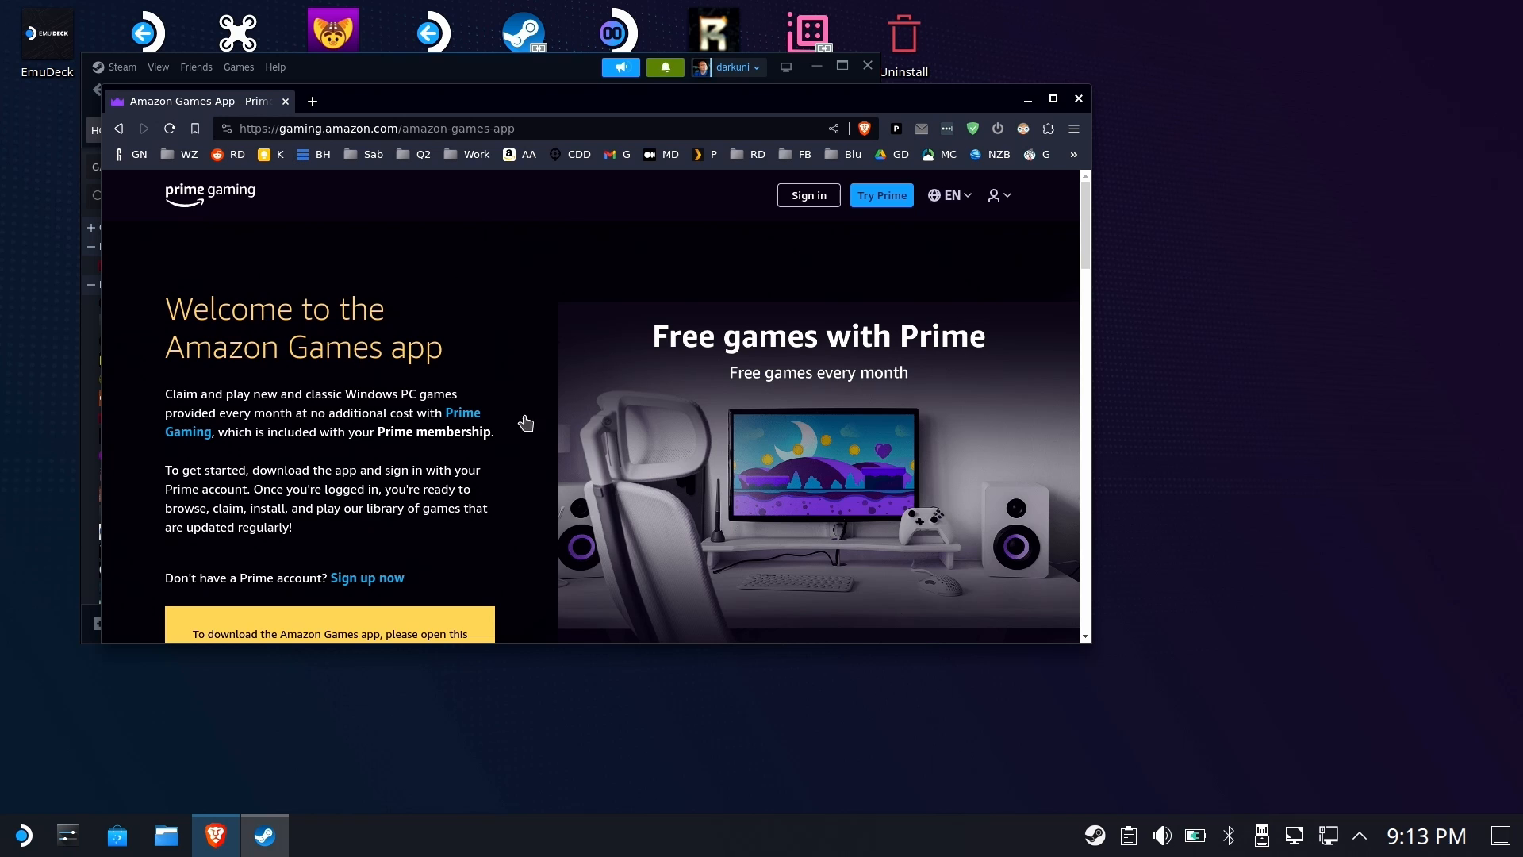
scroll(525, 422, "down", 3)
Go to download.amazongames.com/AmazonGamesSetup.exe and save AmazonGamesSetup.exe into Downloads
key("ctrl+l")
type("doo")
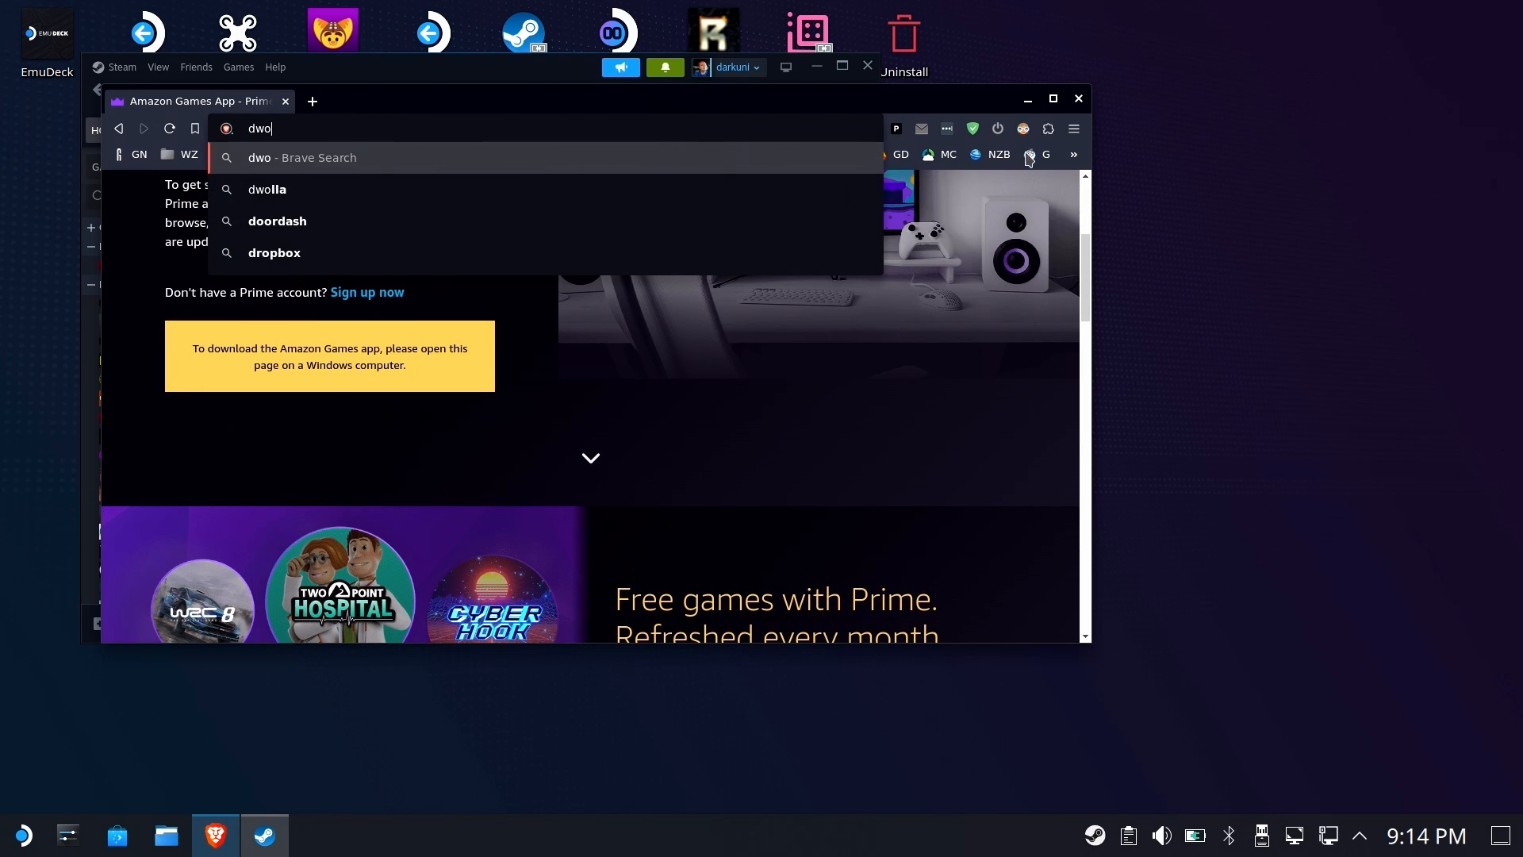
key("BackSpace")
key("BackSpace")
key("BackSpace")
type("download")
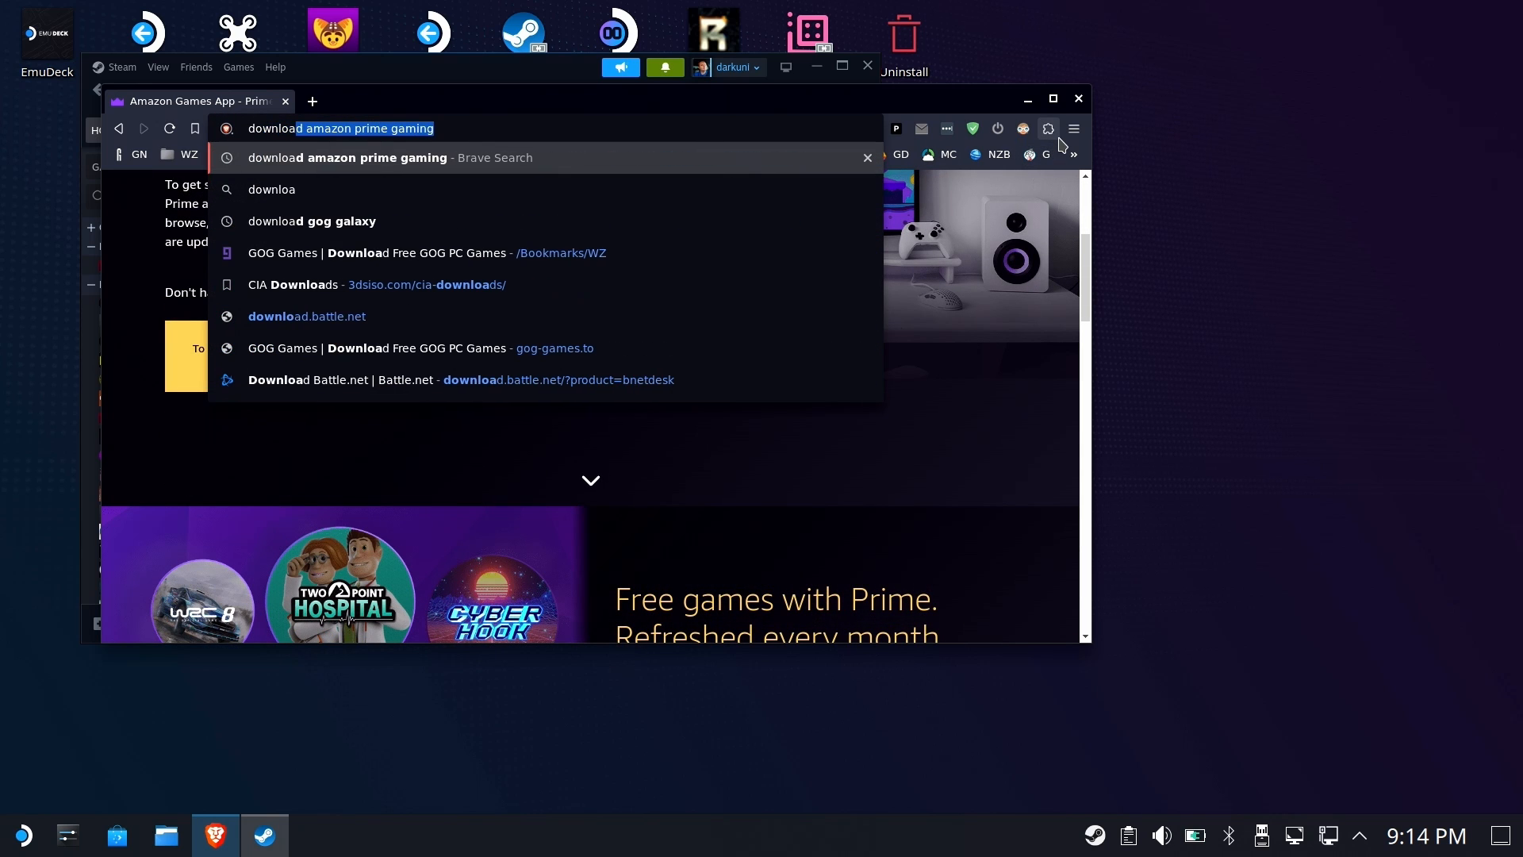
type(".")
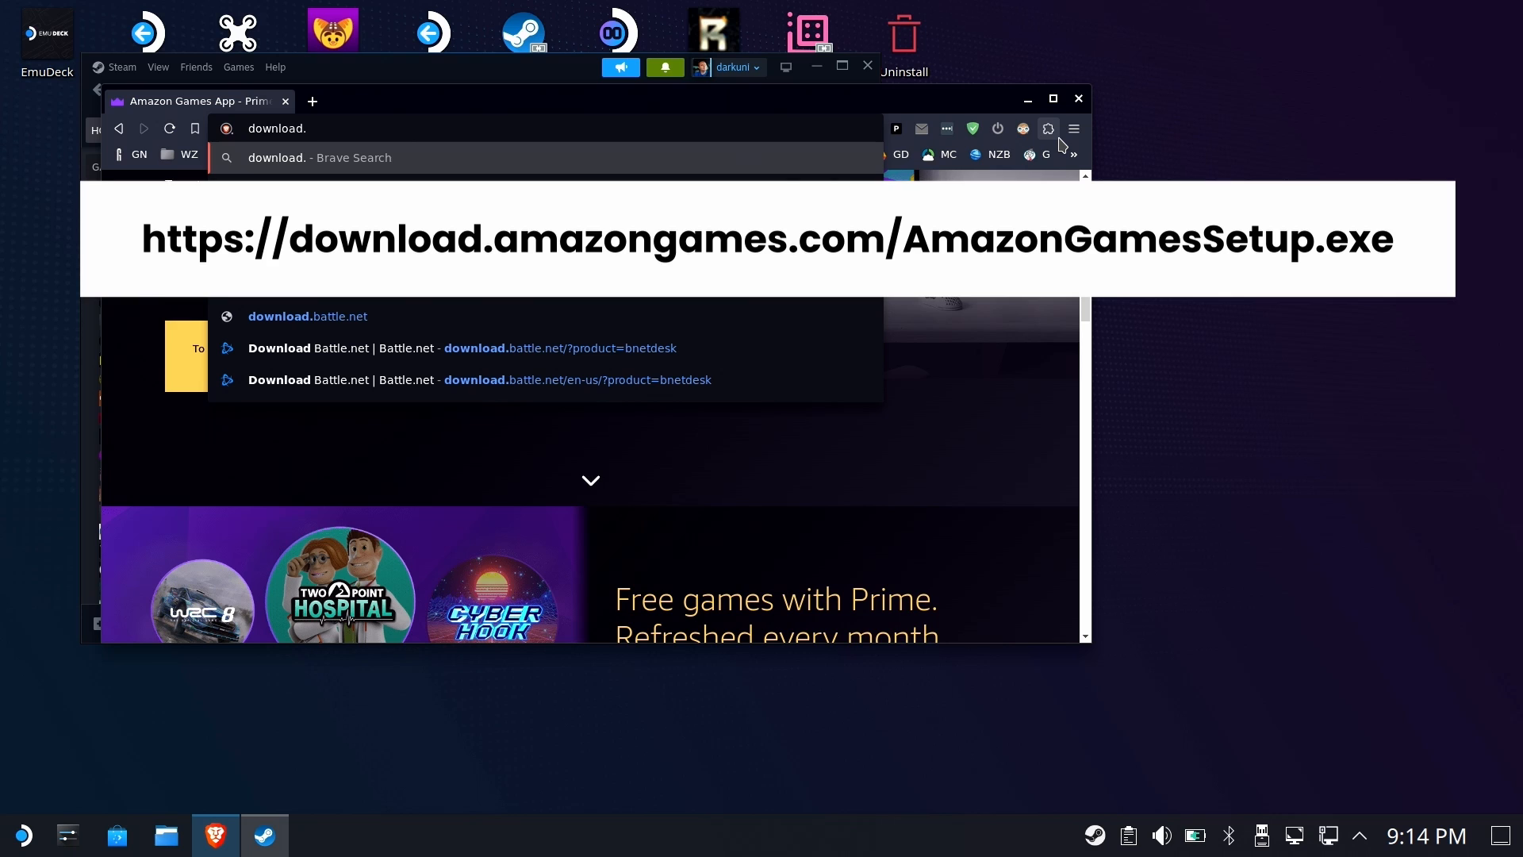
type("amazongame")
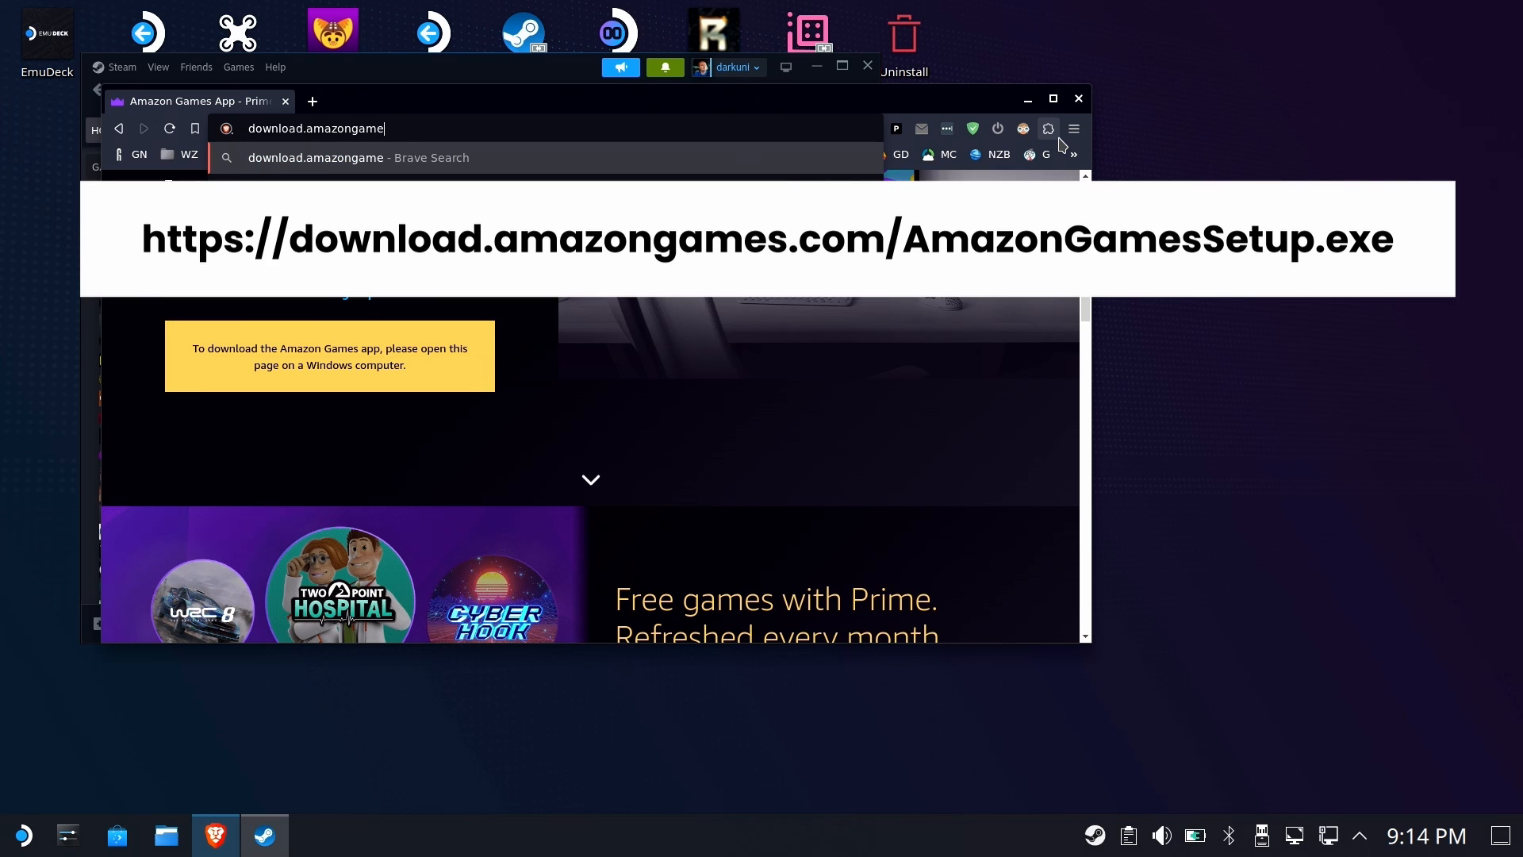
type("sc")
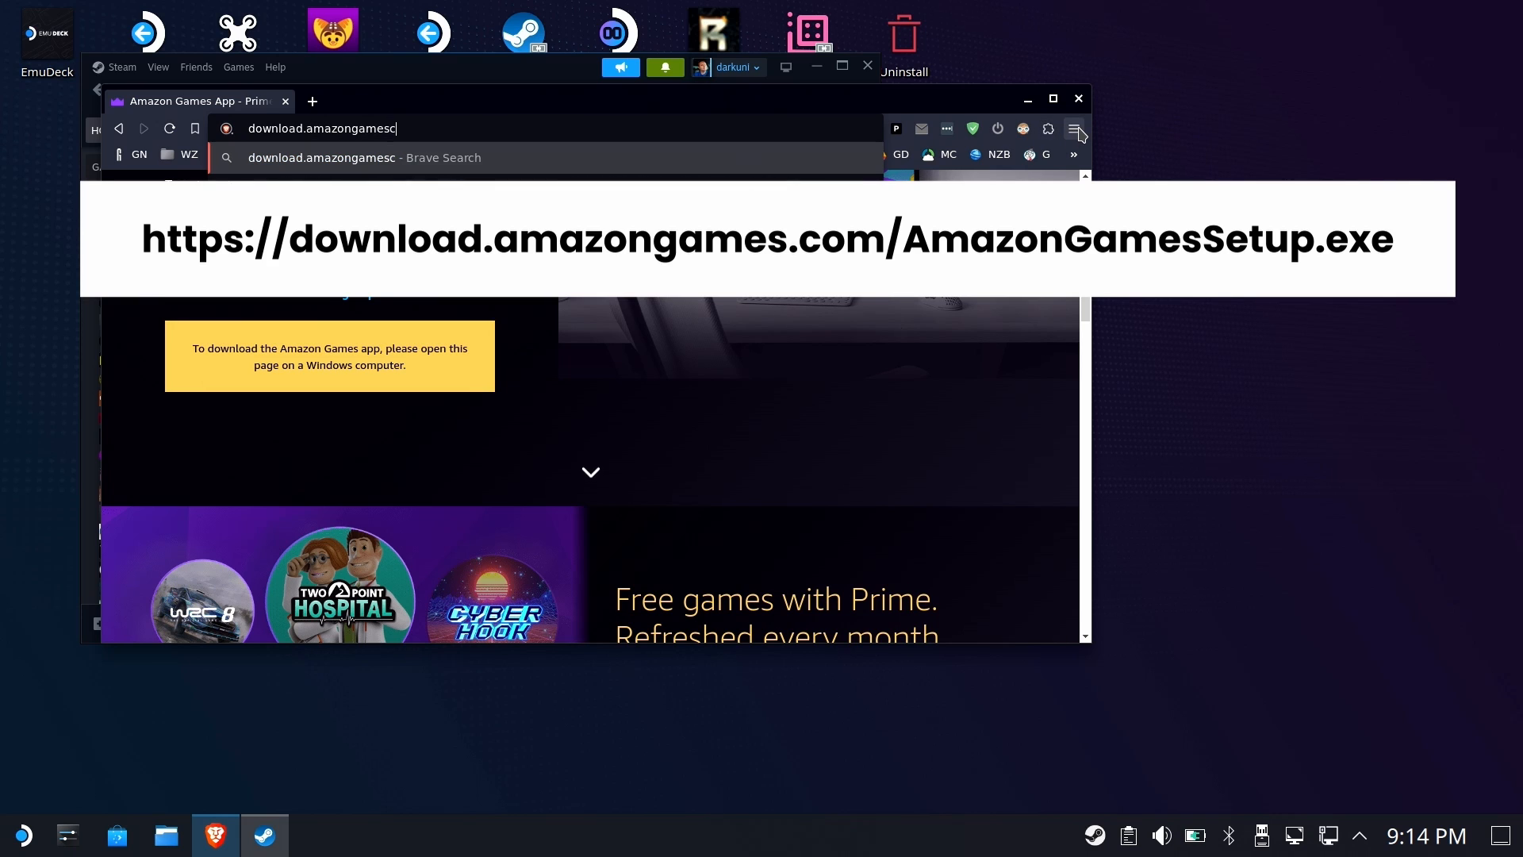
key("BackSpace")
type(".com/AmazonGamesSetup.")
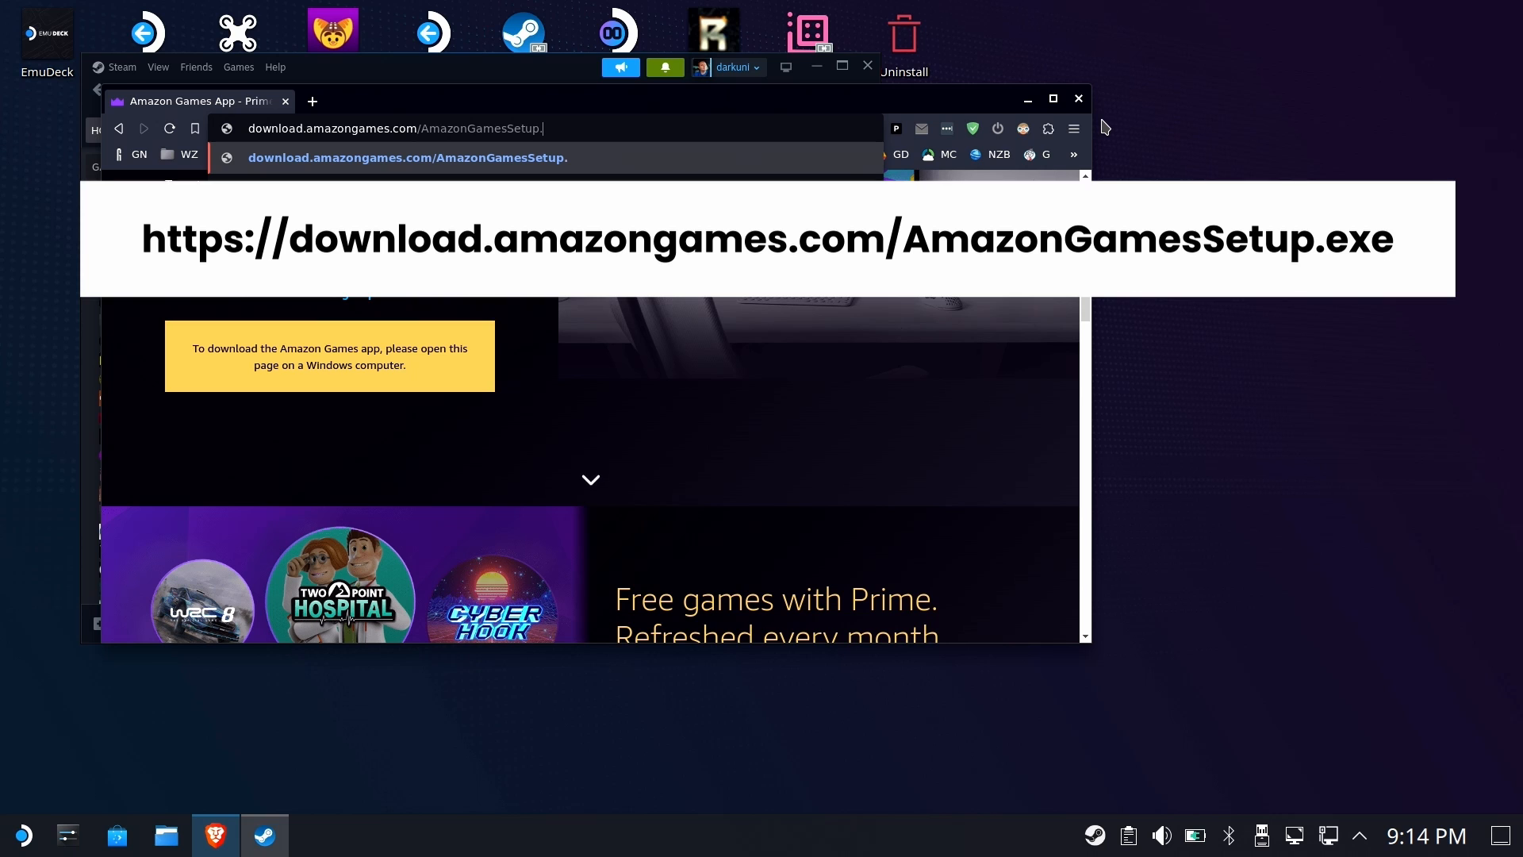
type("exe")
key("Return")
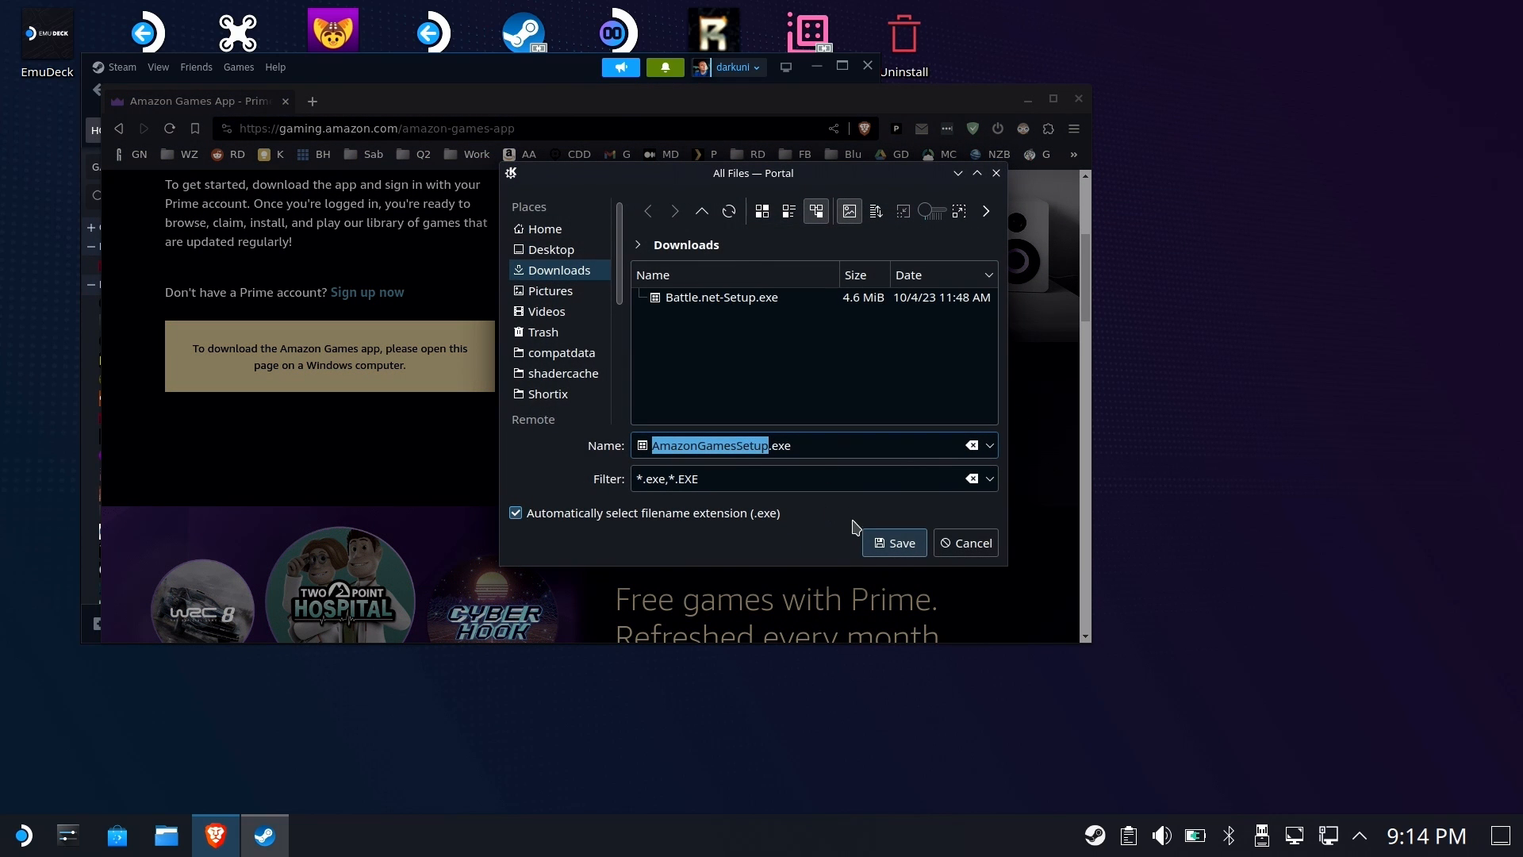
left_click(897, 545)
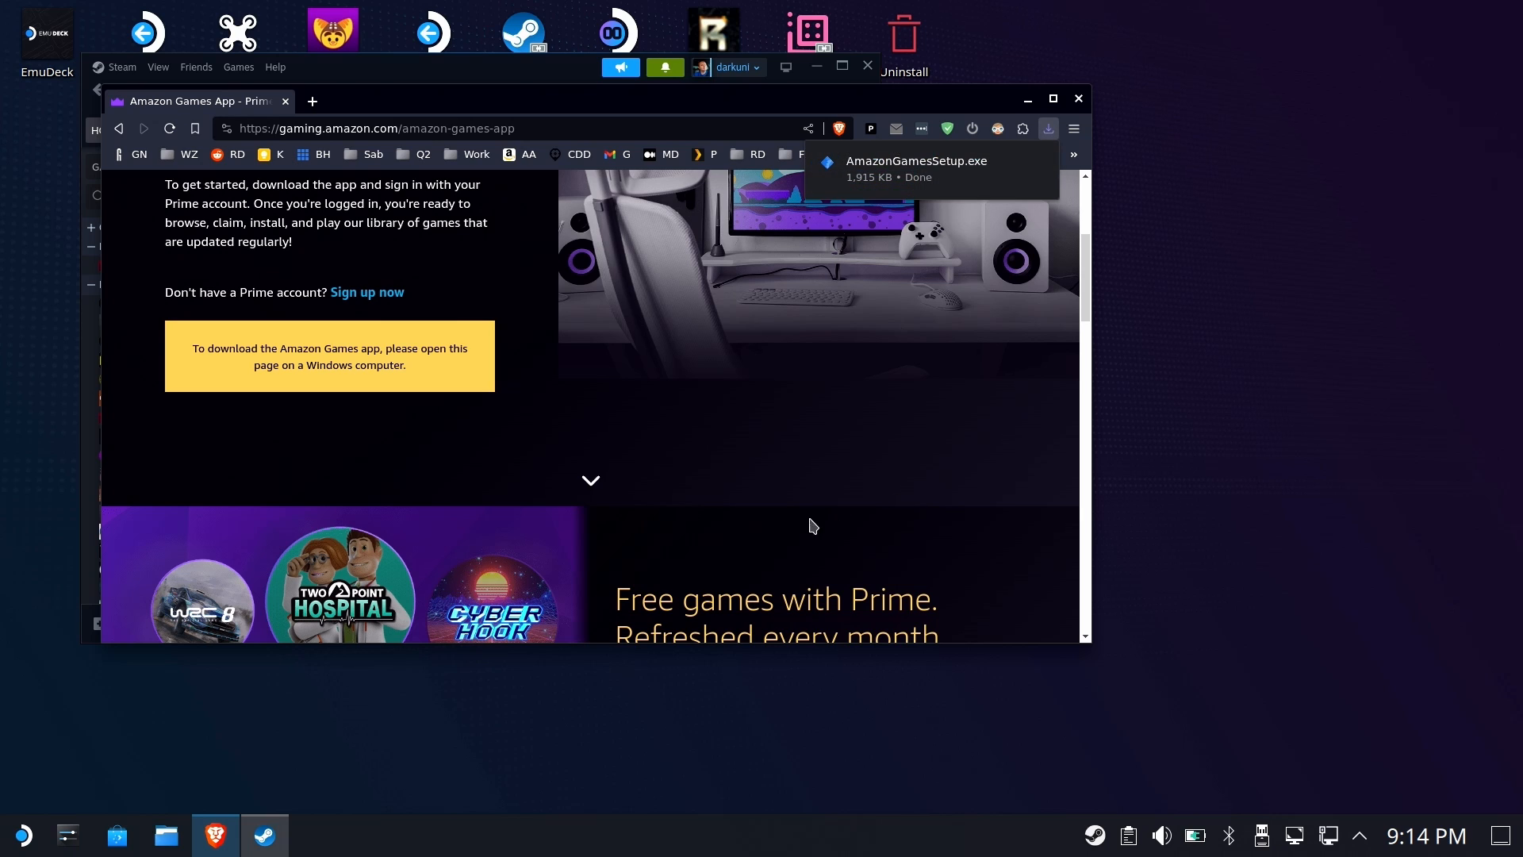
Minimize the browser and add AmazonGamesSetup.exe from Downloads to the Steam library as a non-Steam game
left_click(1028, 100)
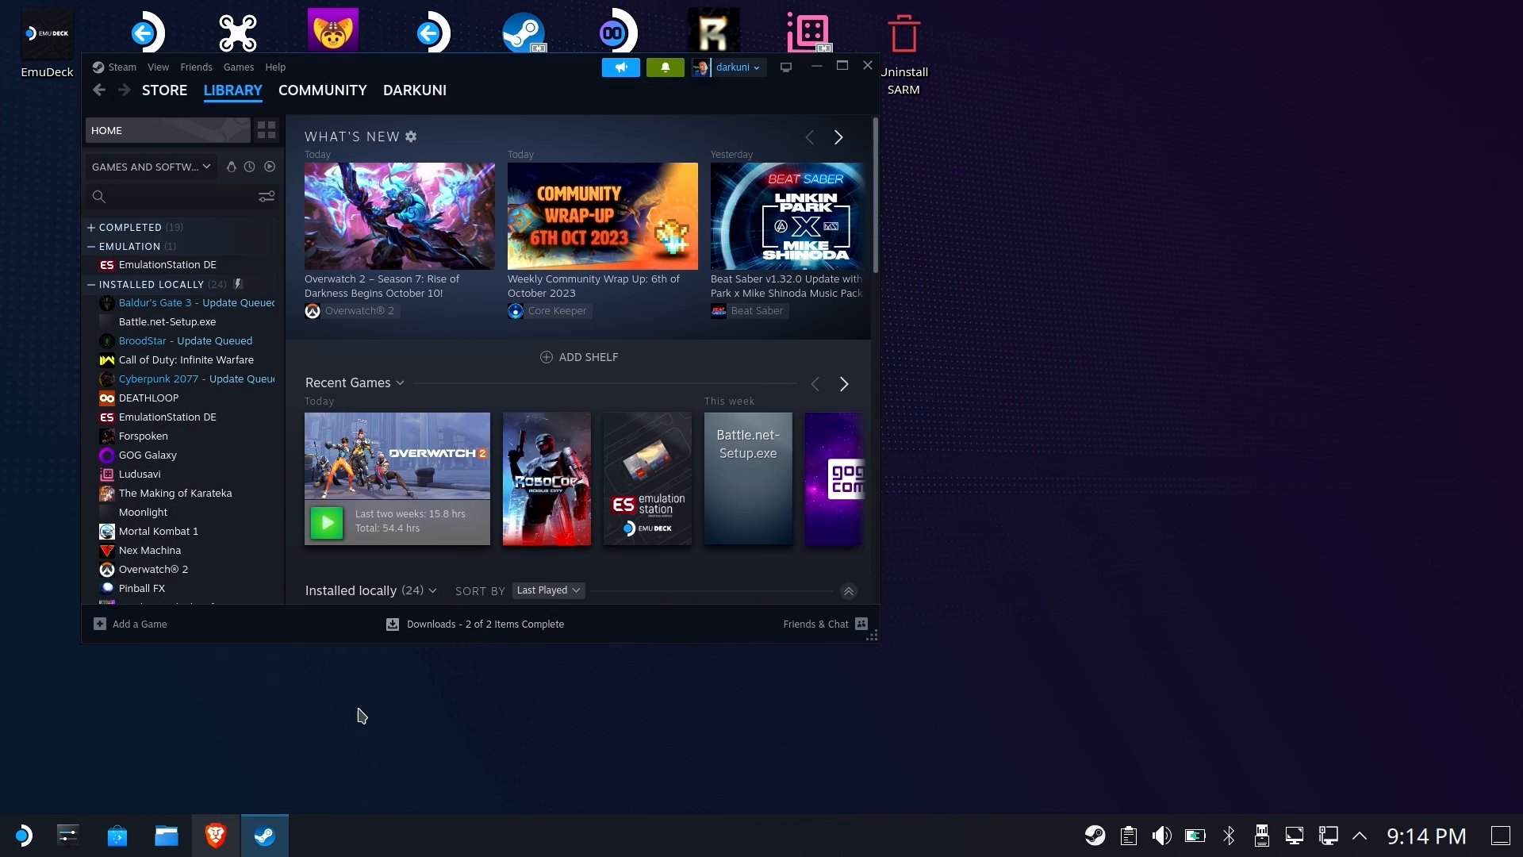
left_click(127, 624)
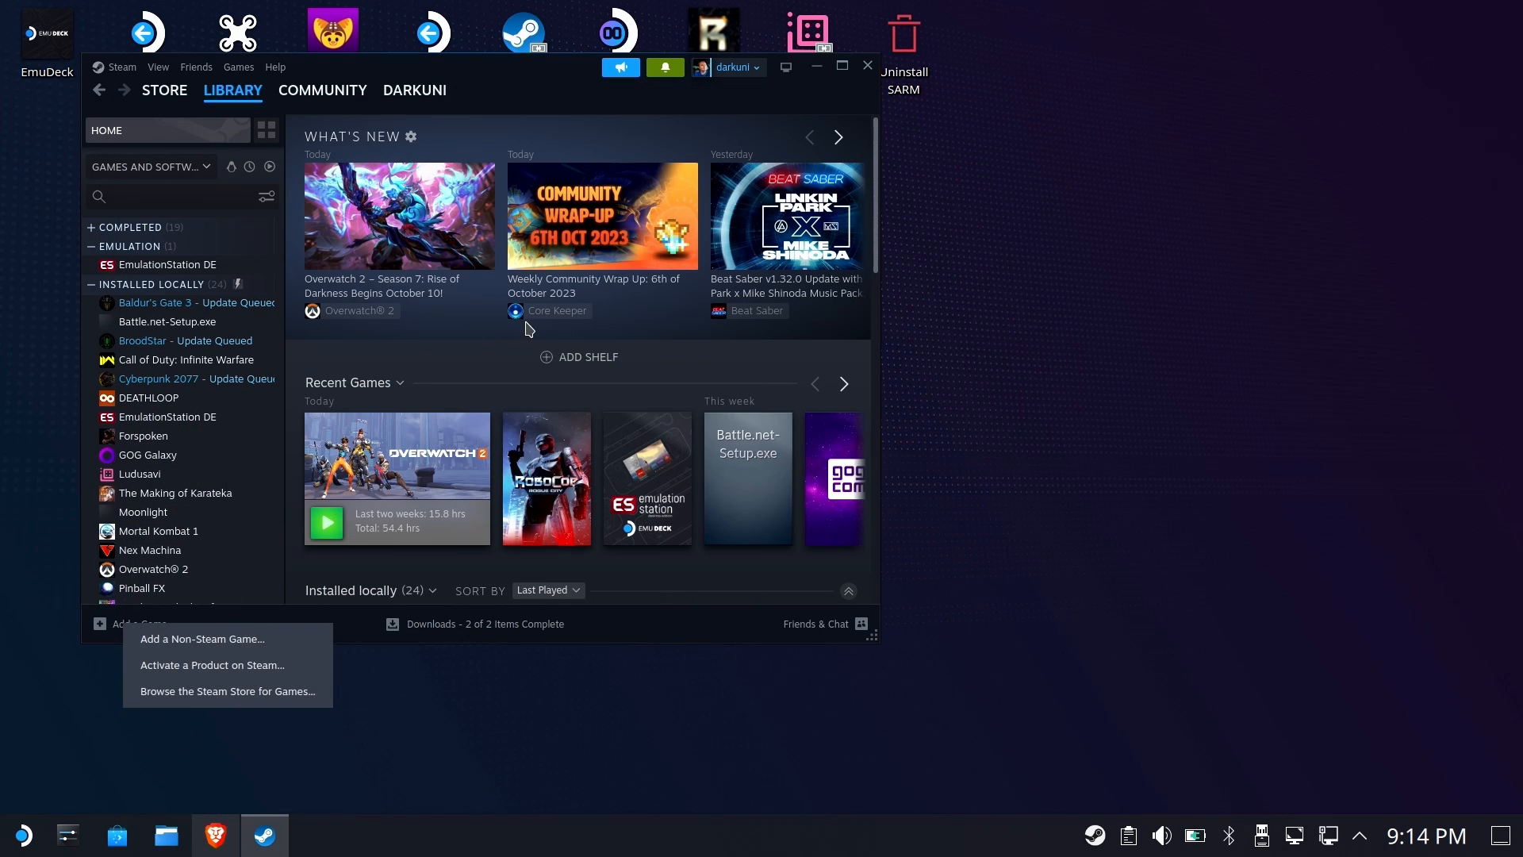
left_click(235, 636)
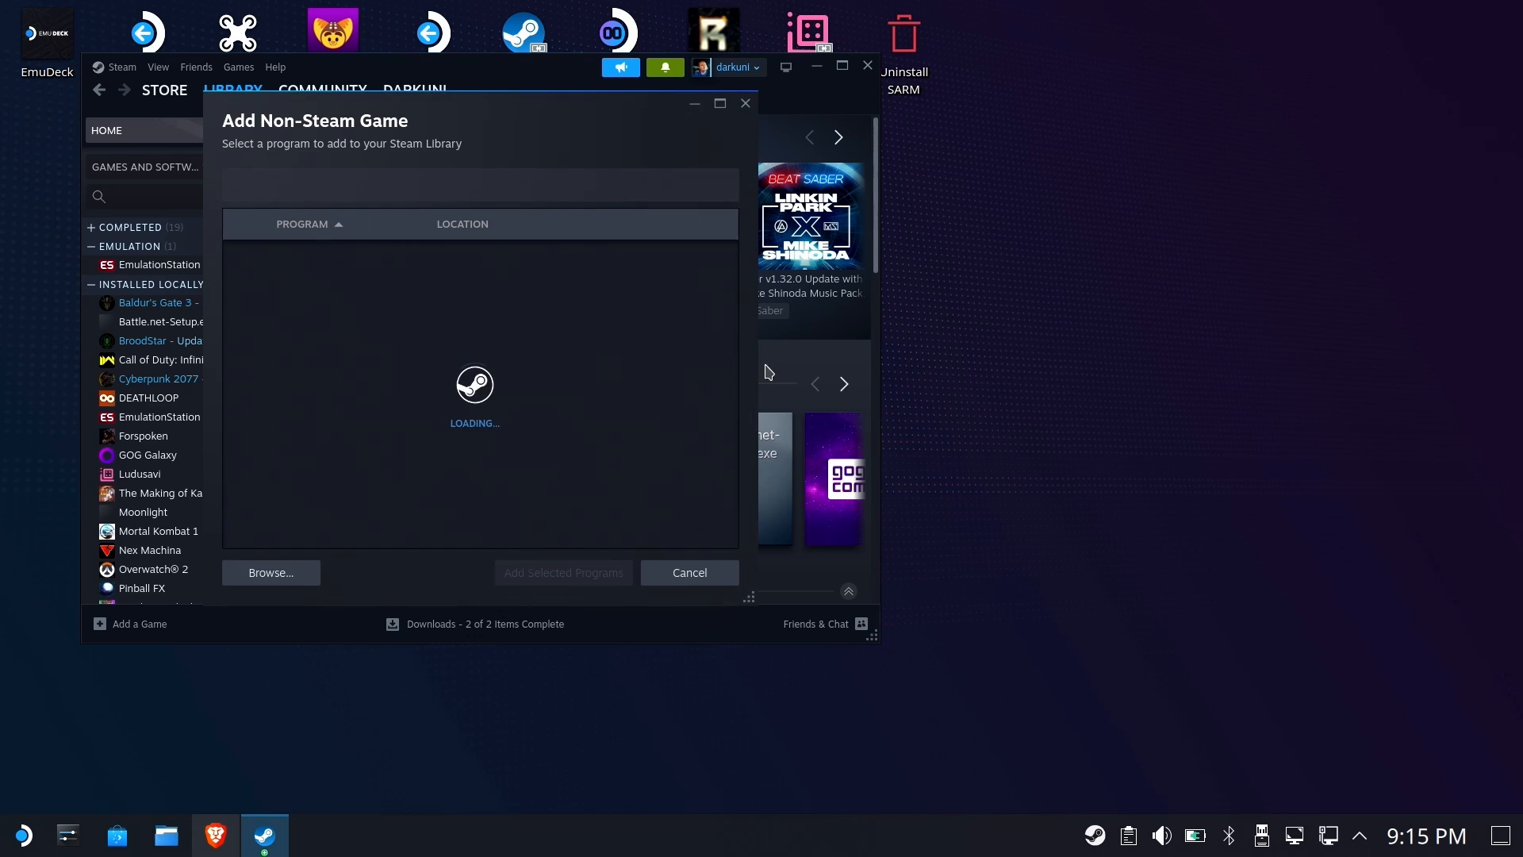
left_click(261, 573)
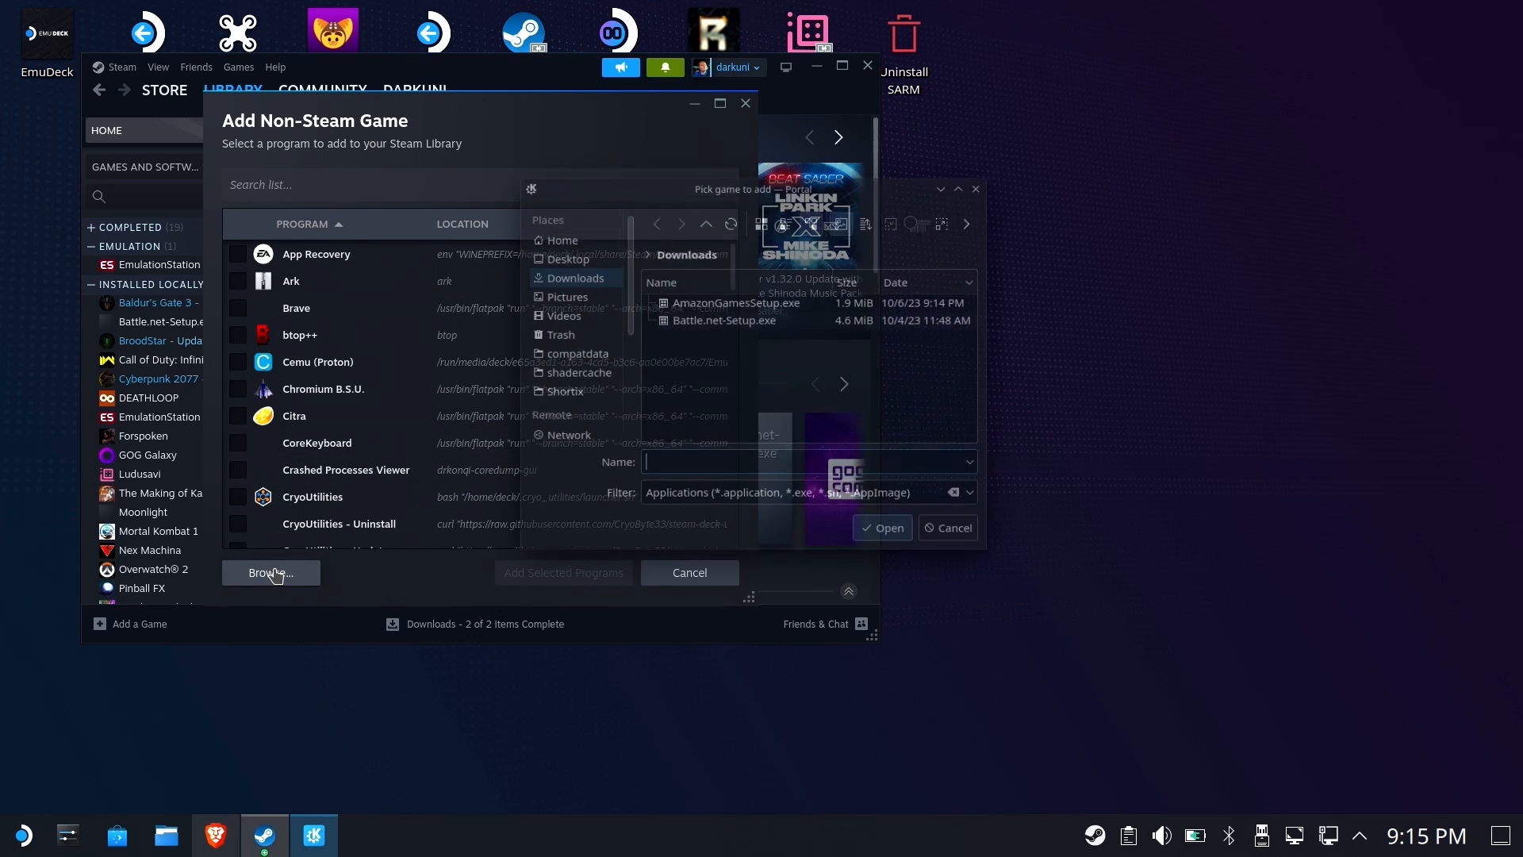
left_click(773, 300)
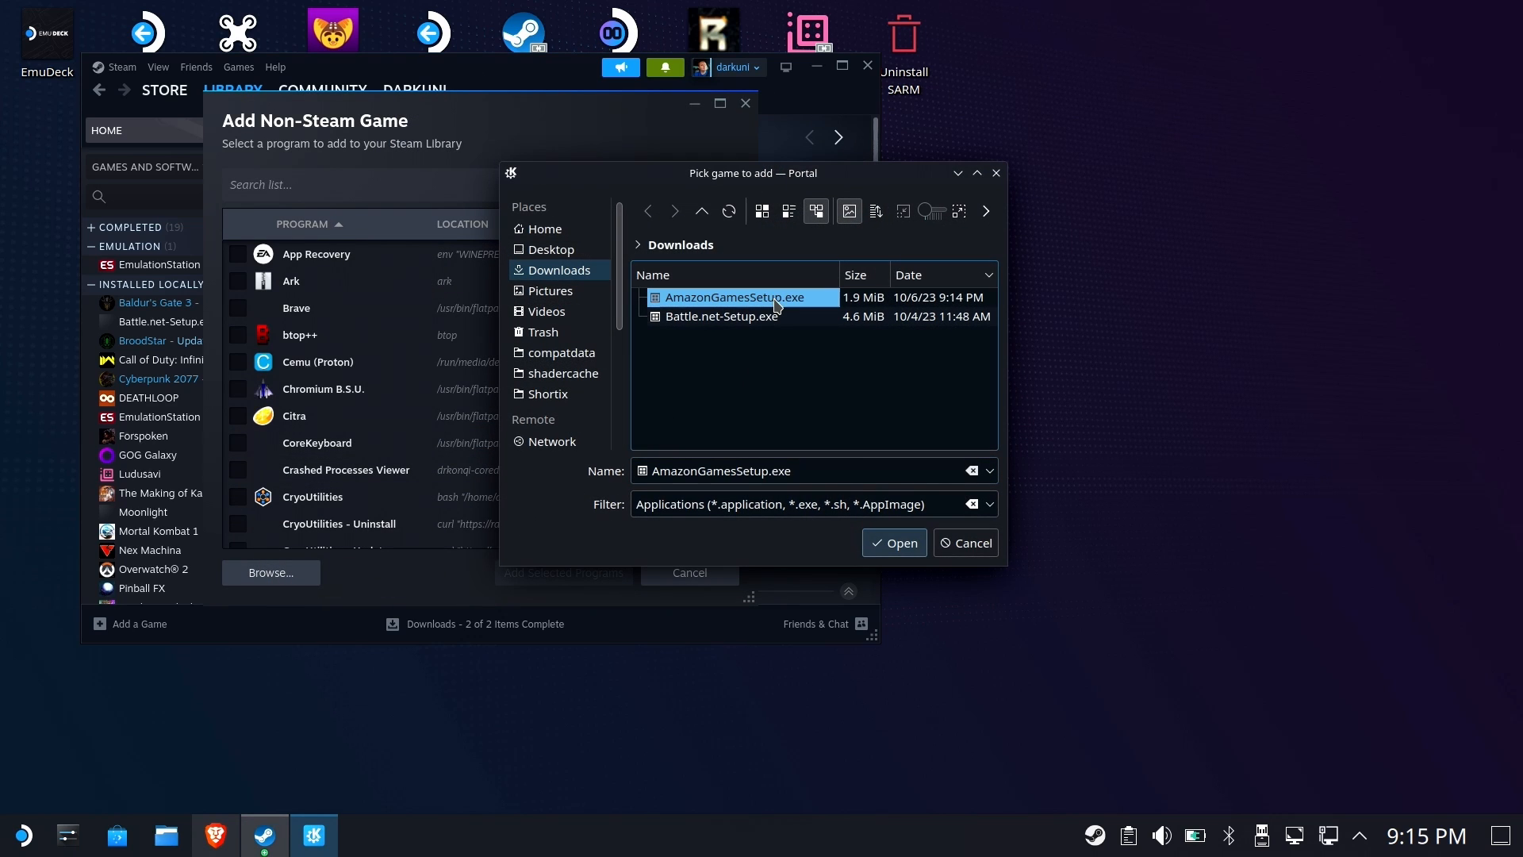
left_click(895, 543)
left_click(563, 573)
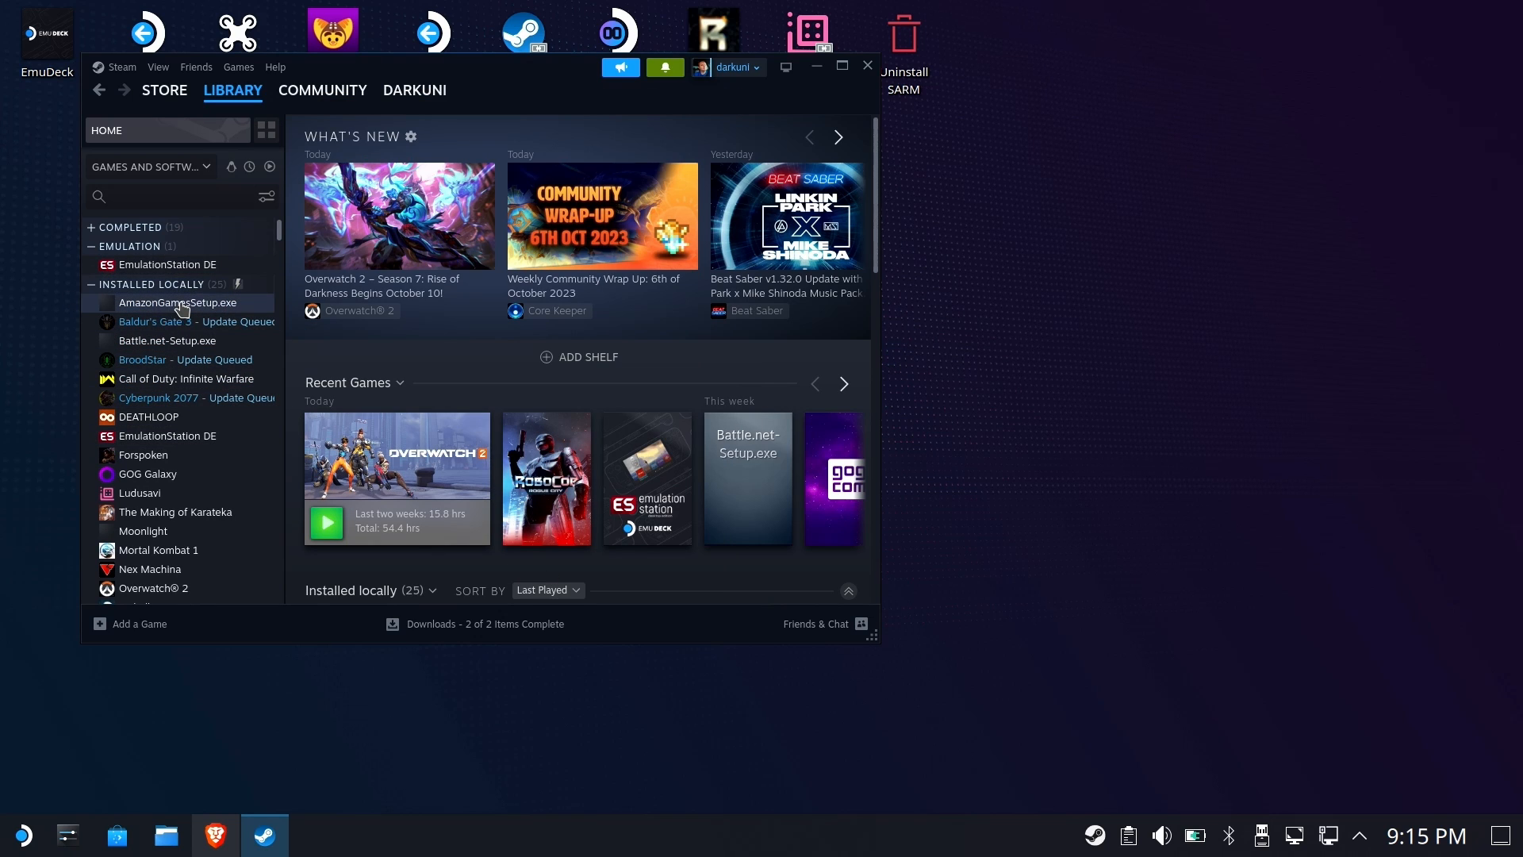
Force Proton Experimental as the compatibility tool for AmazonGamesSetup.exe, close its properties, and launch it
left_click(264, 304)
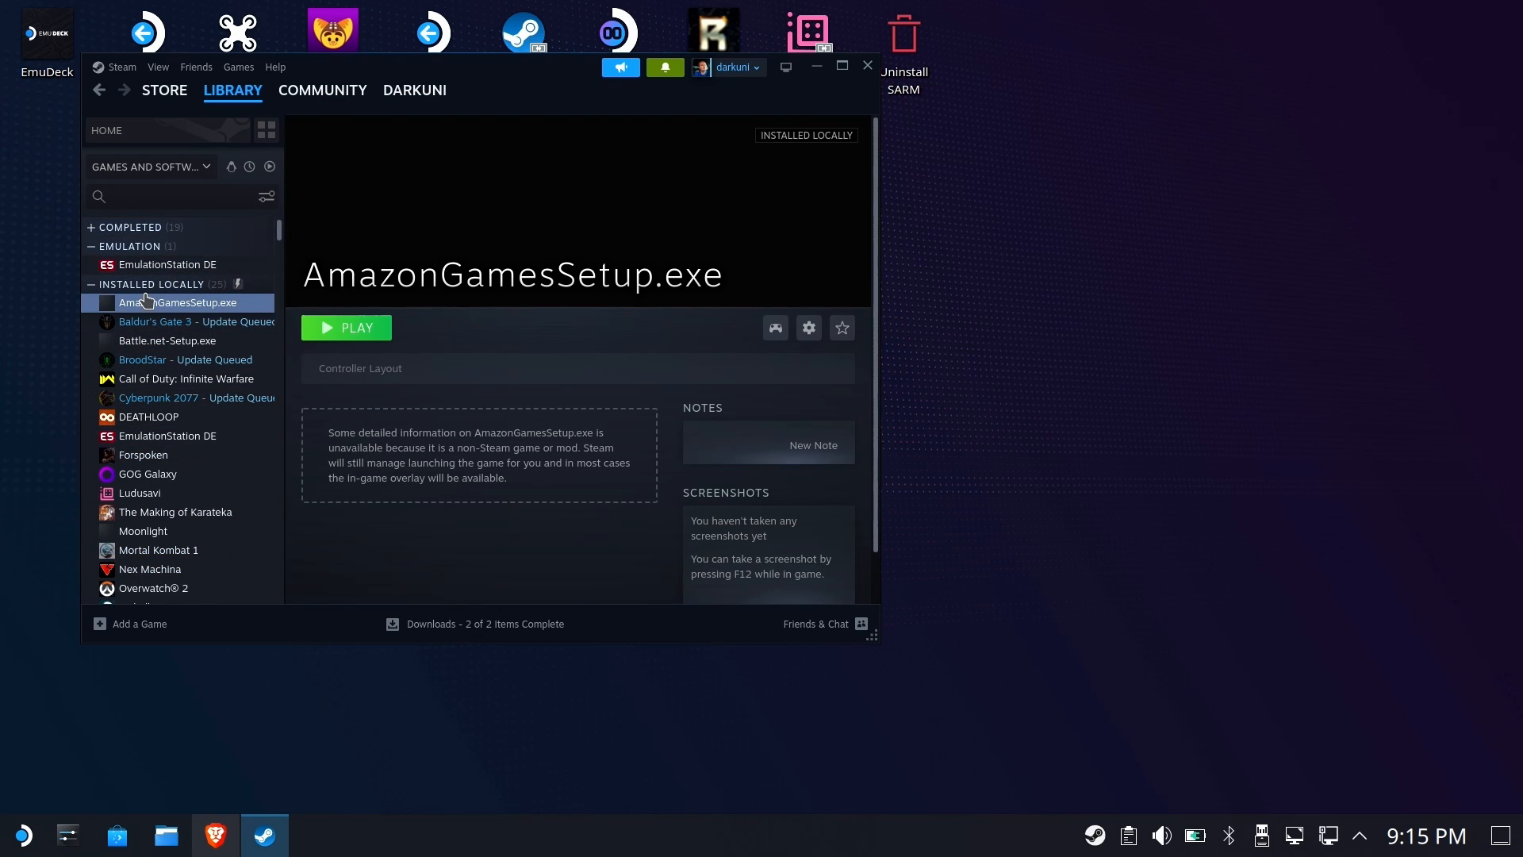
left_click(807, 328)
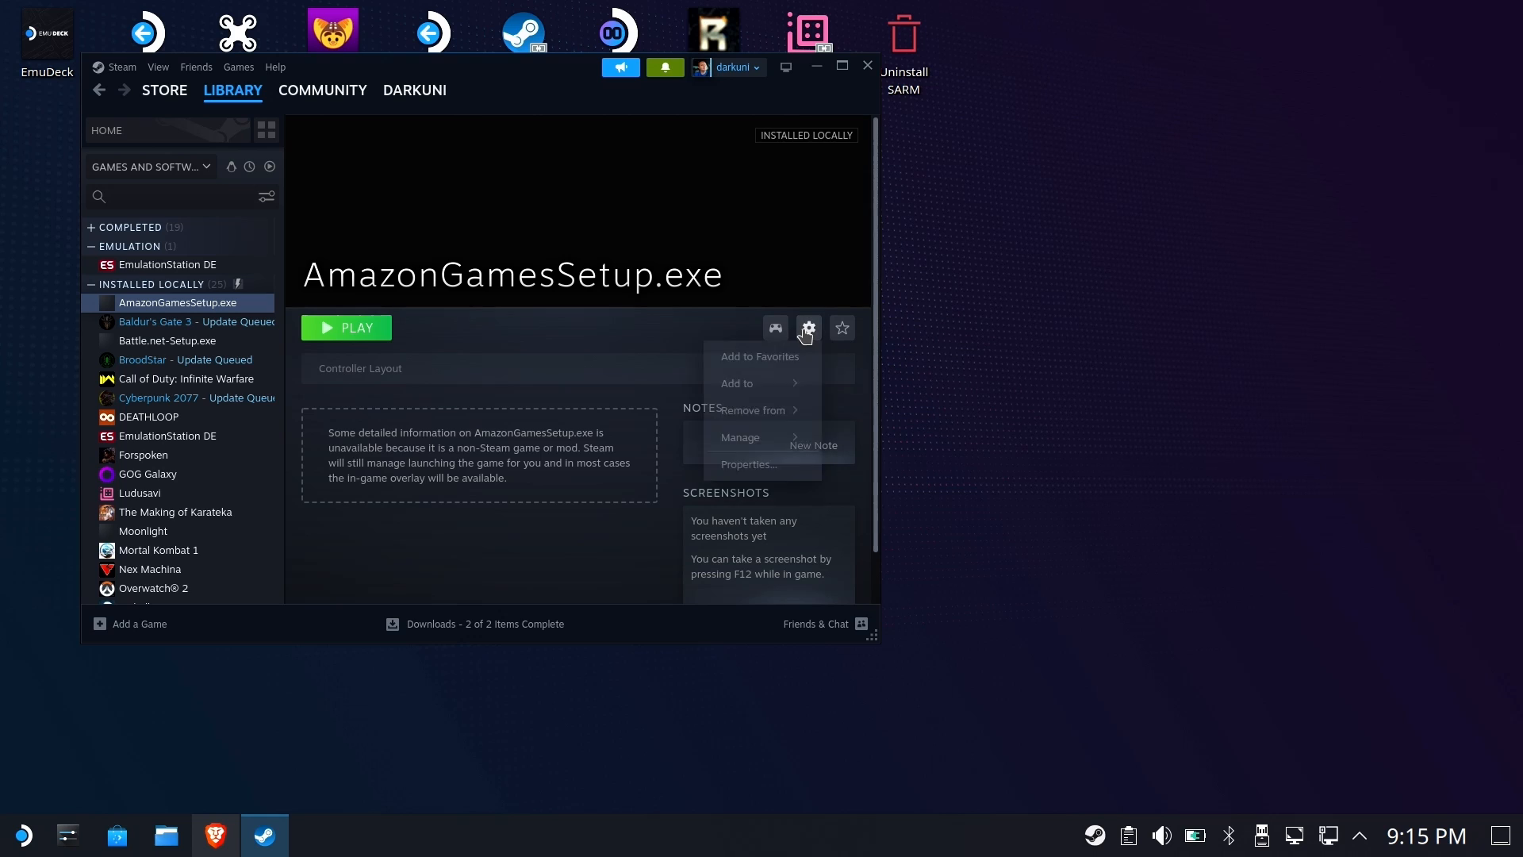
left_click(742, 462)
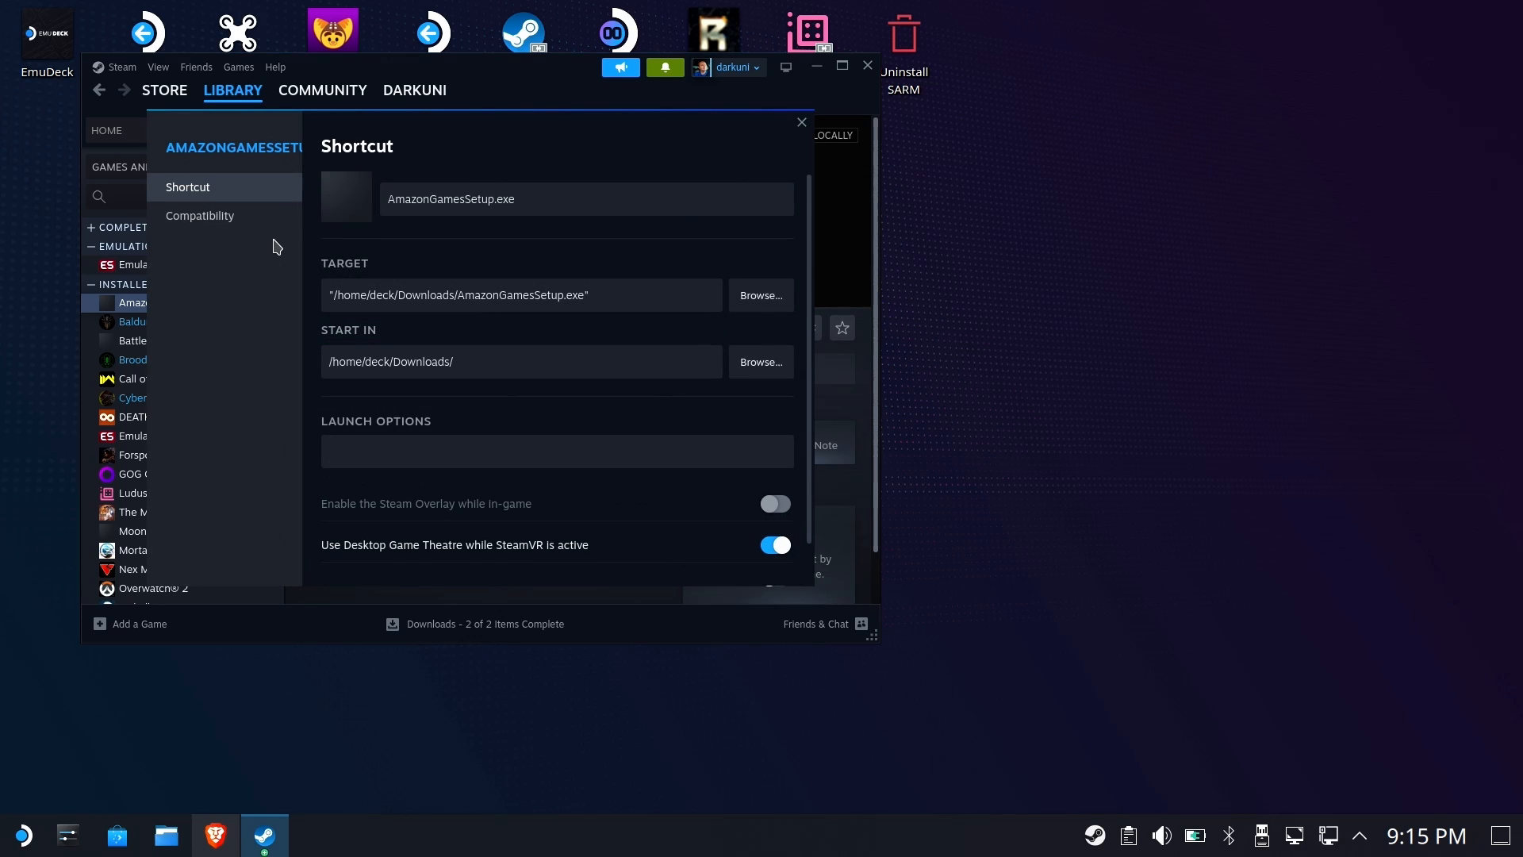
left_click(221, 224)
left_click(338, 188)
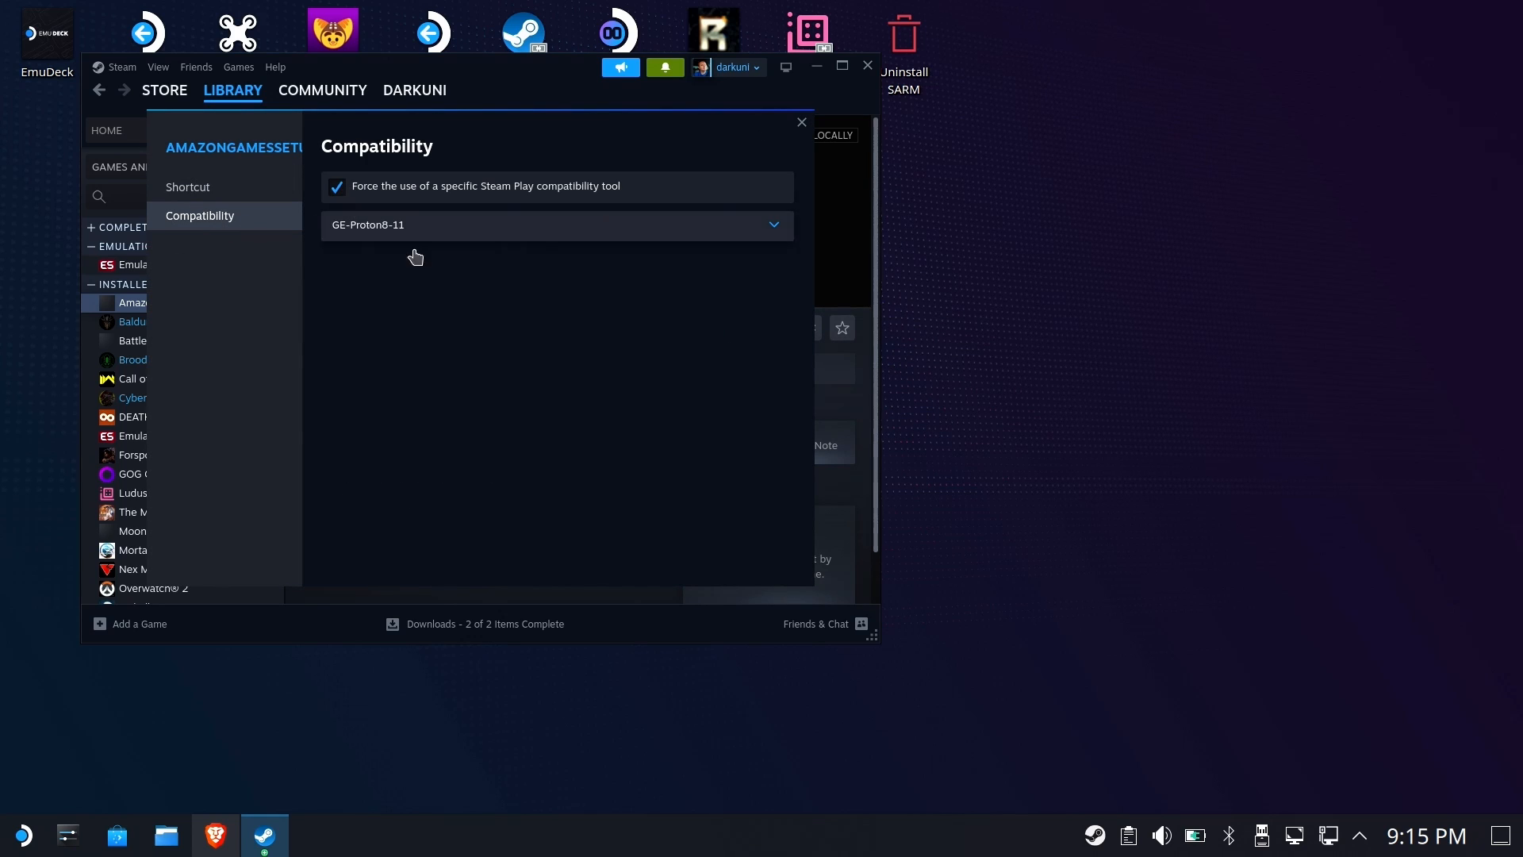
left_click(612, 230)
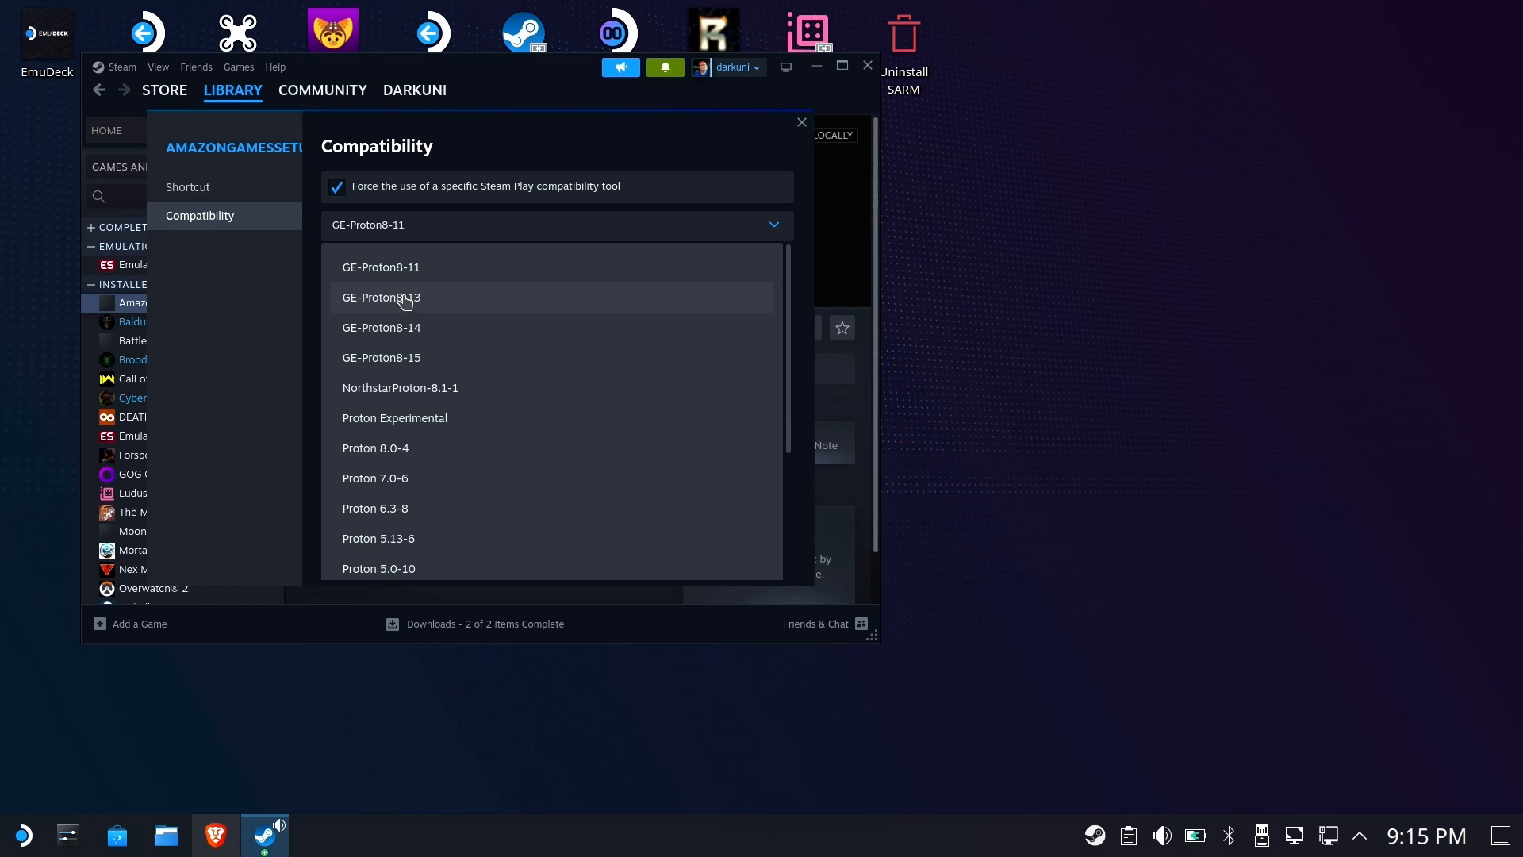
left_click(413, 419)
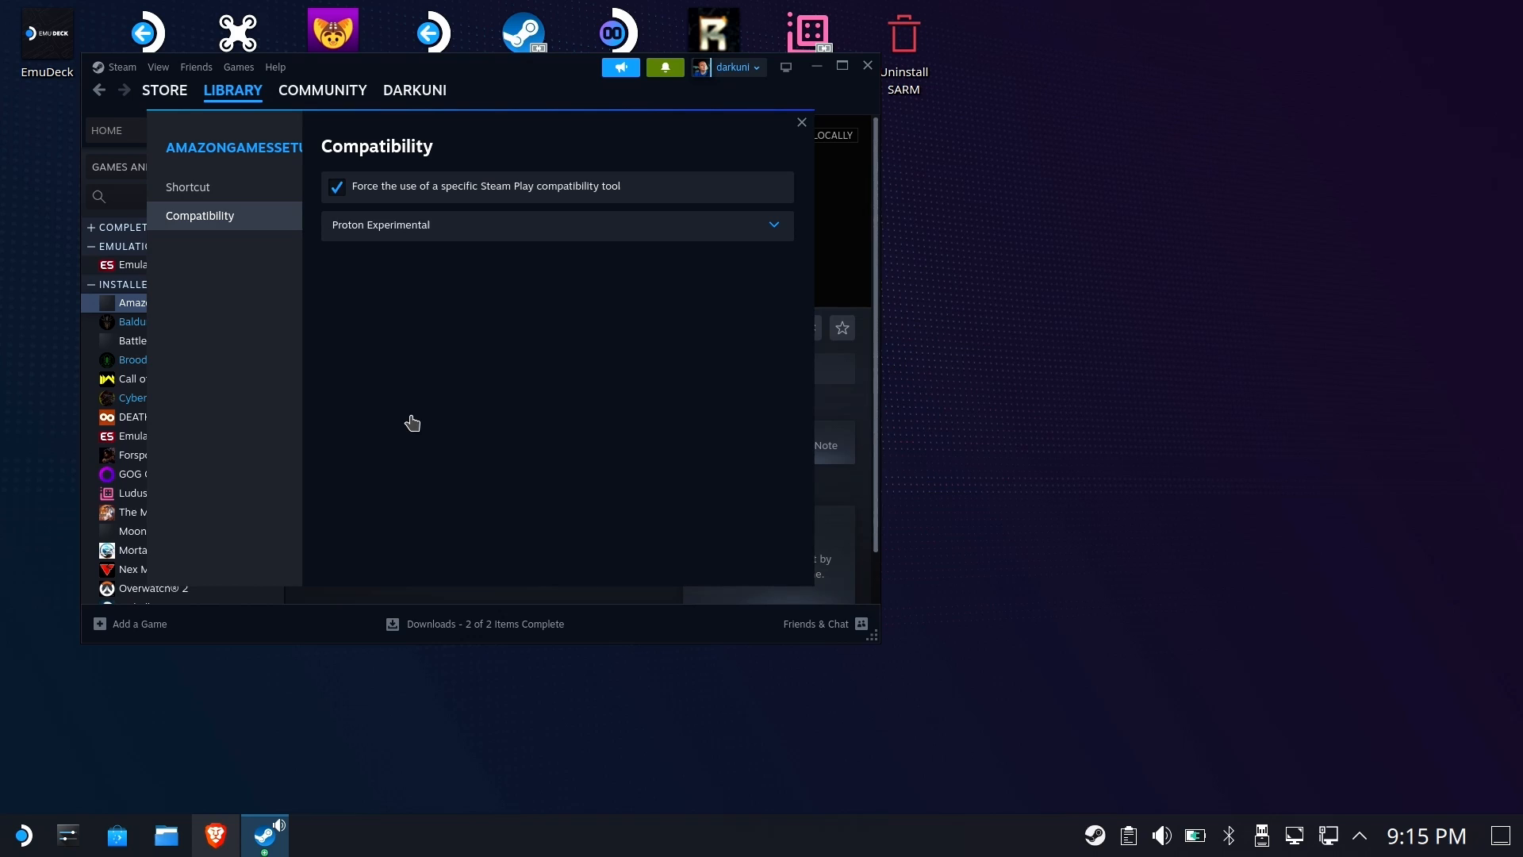
left_click(801, 122)
left_click(361, 337)
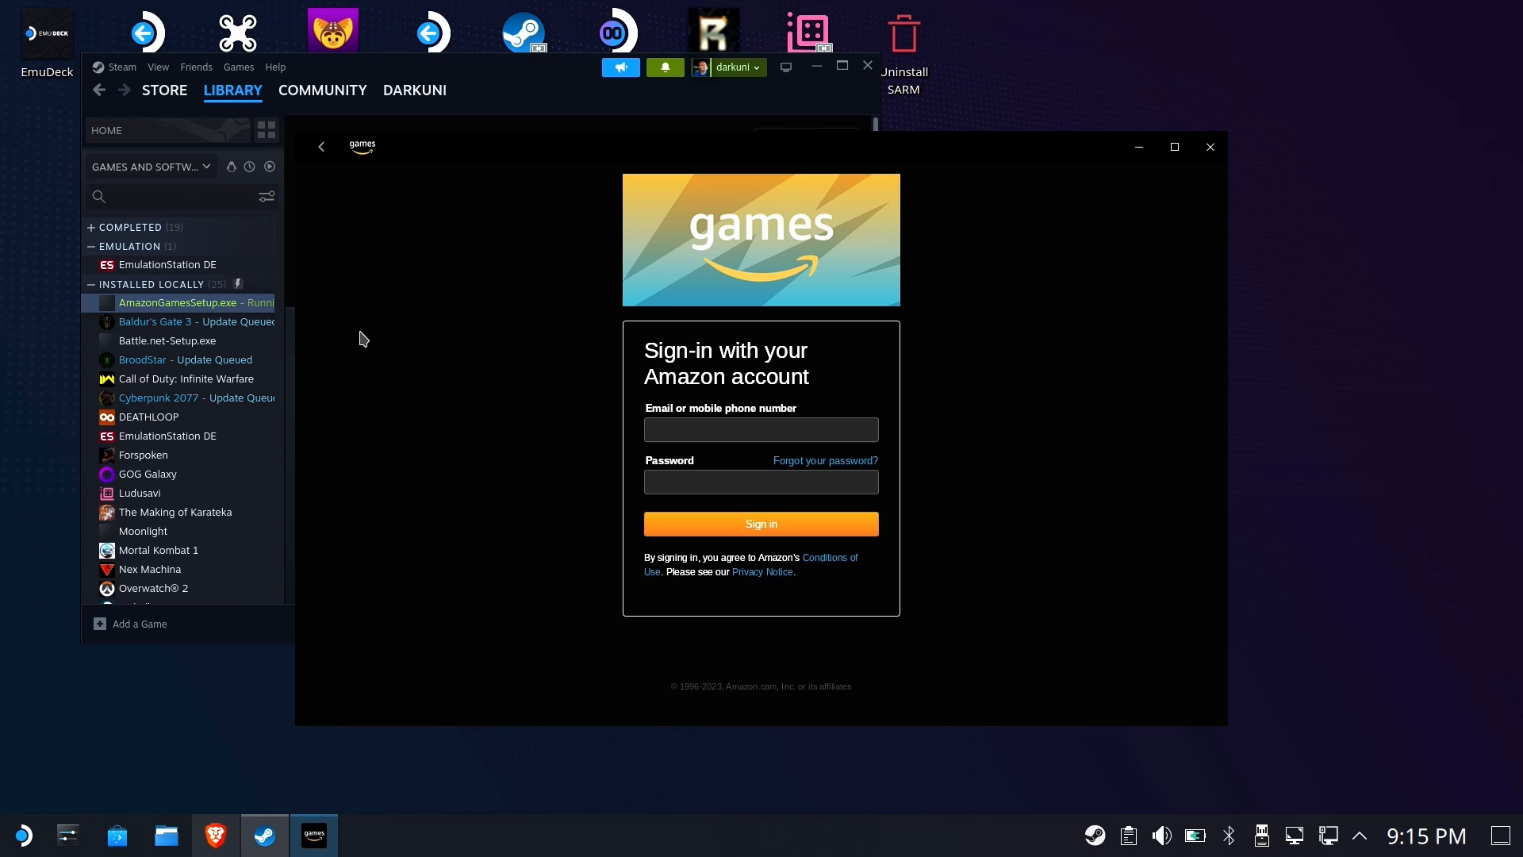
left_click(173, 846)
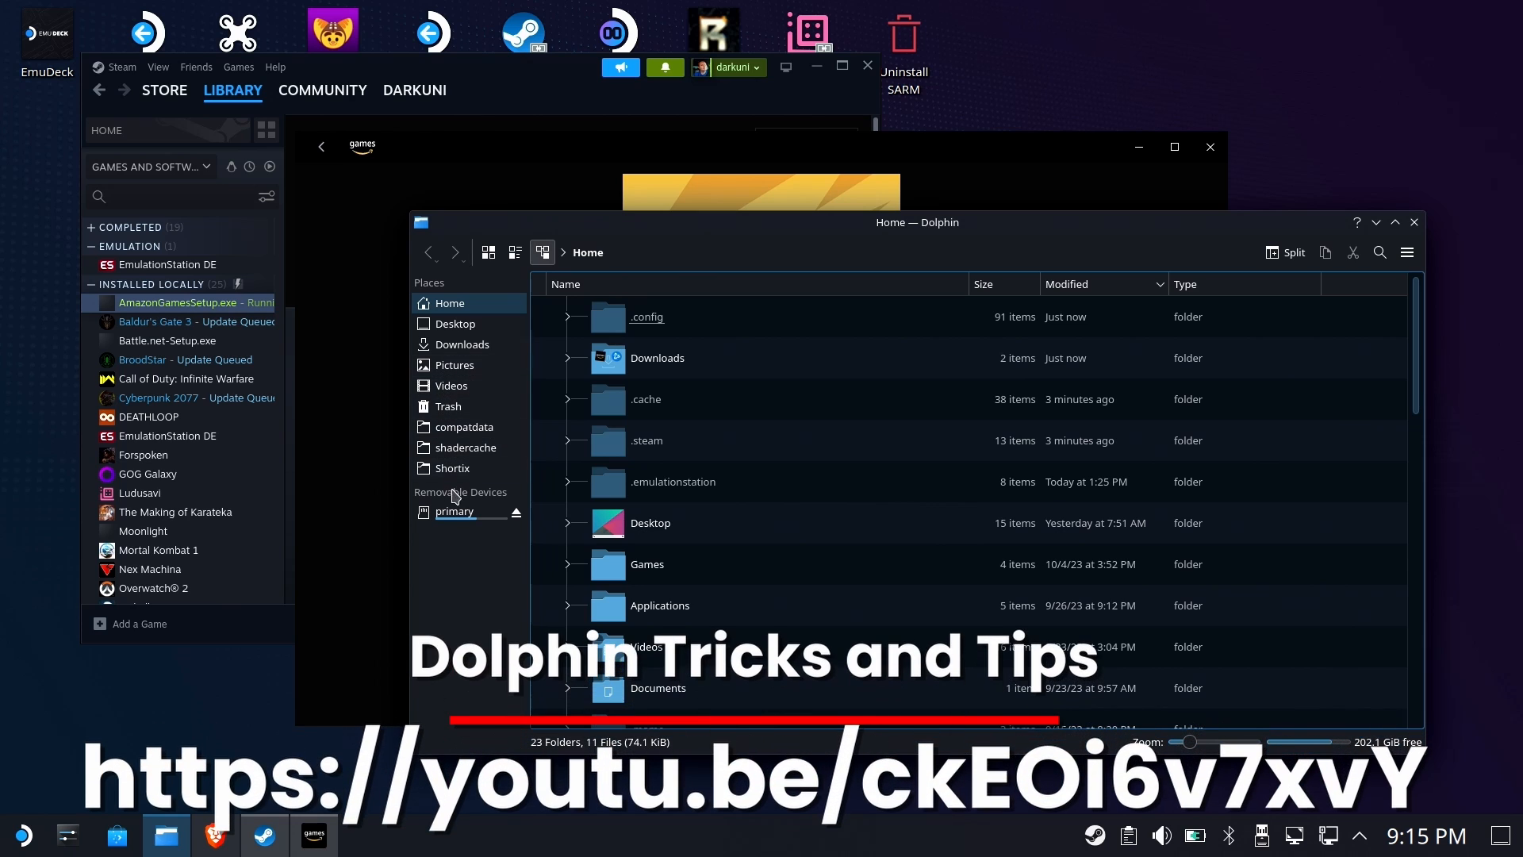
left_click(467, 432)
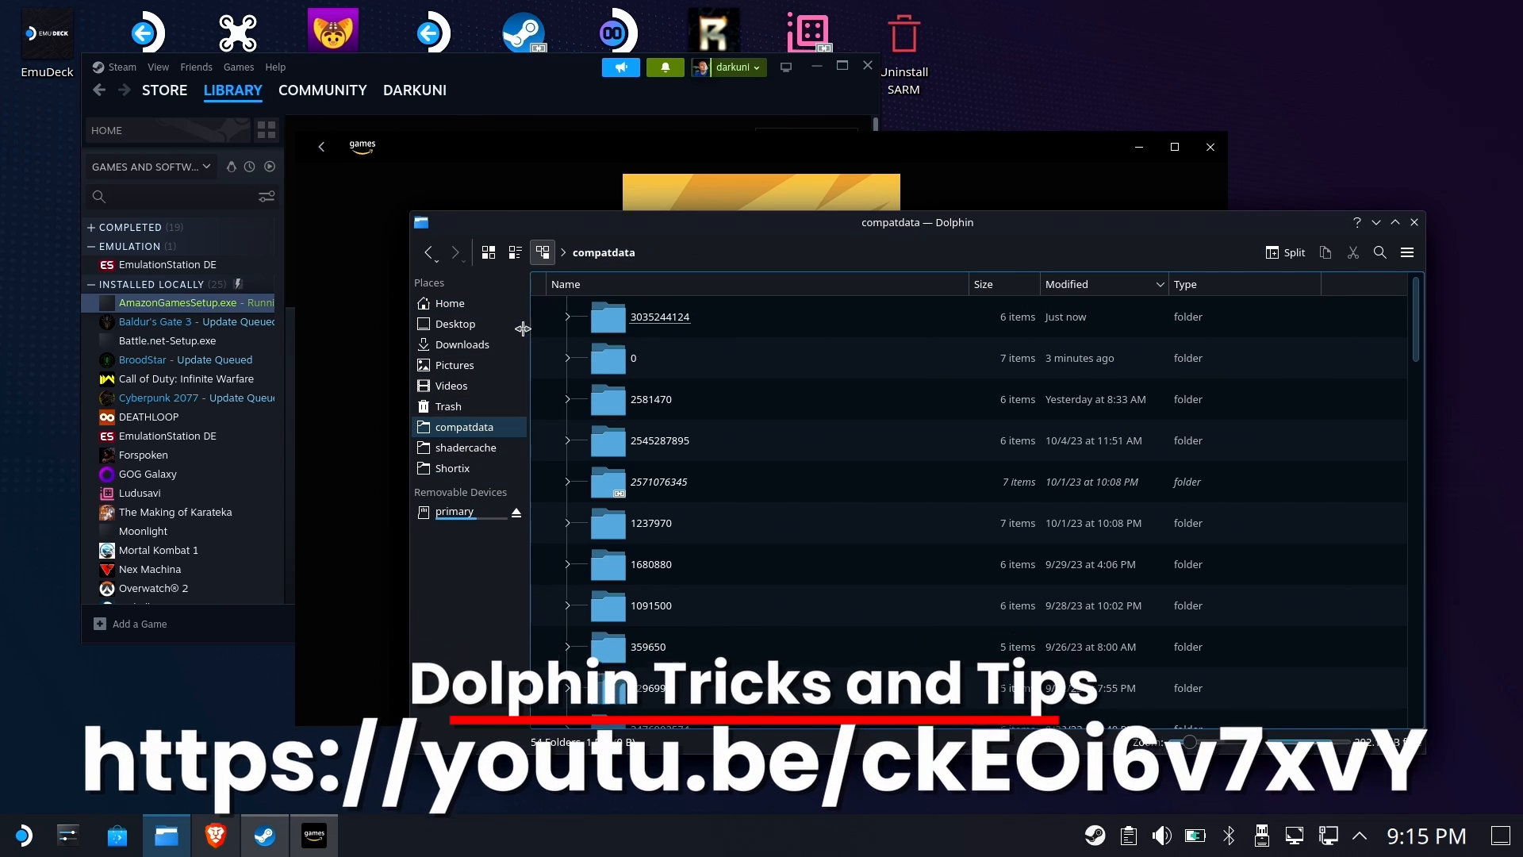
left_click(676, 253)
left_click_drag(865, 252, 396, 255)
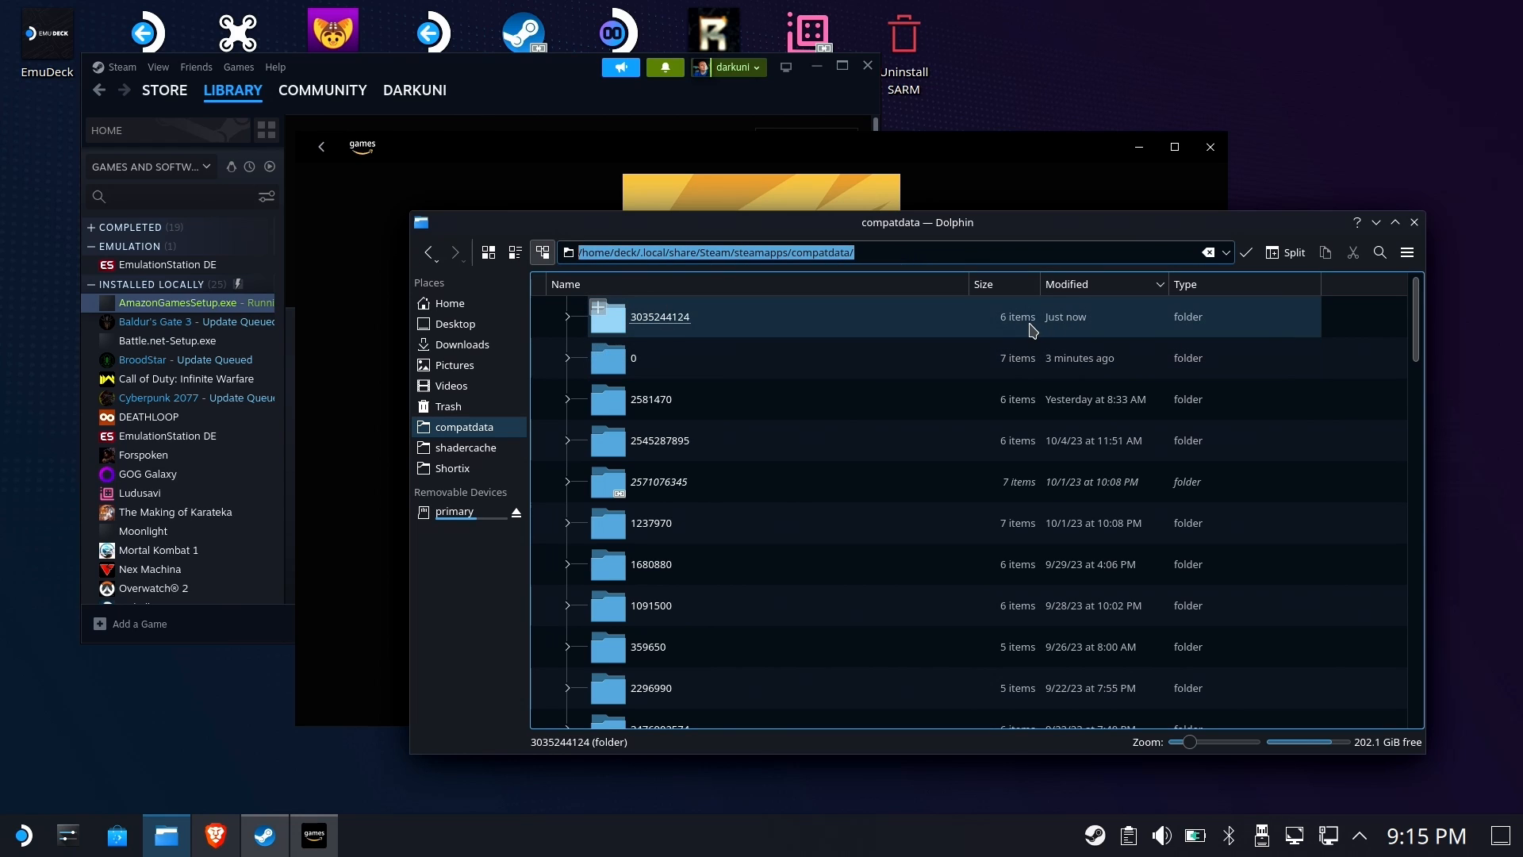
left_click(680, 320)
left_click(726, 321)
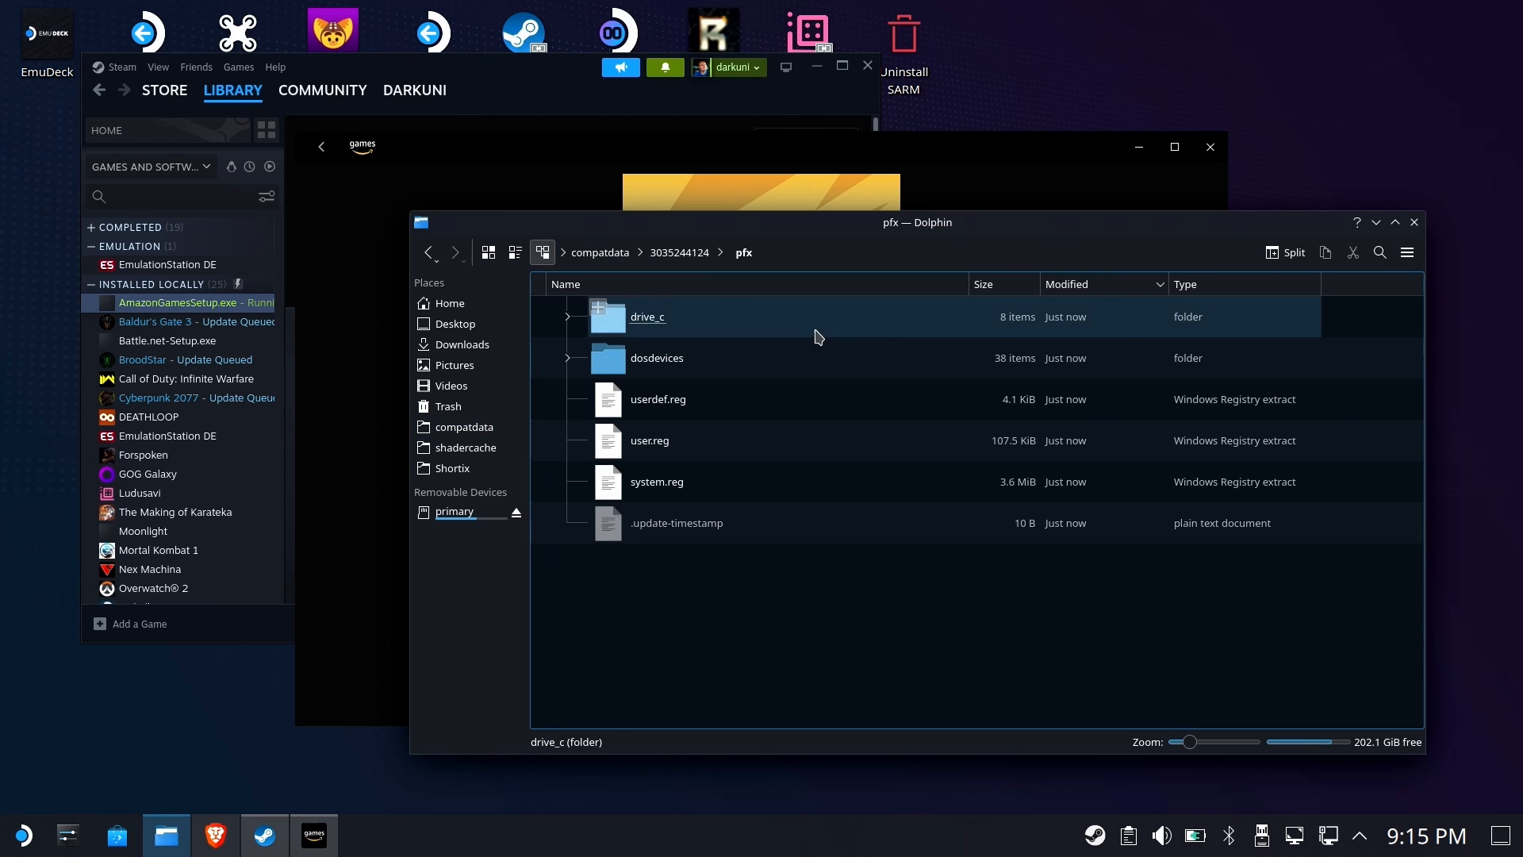
left_click(648, 317)
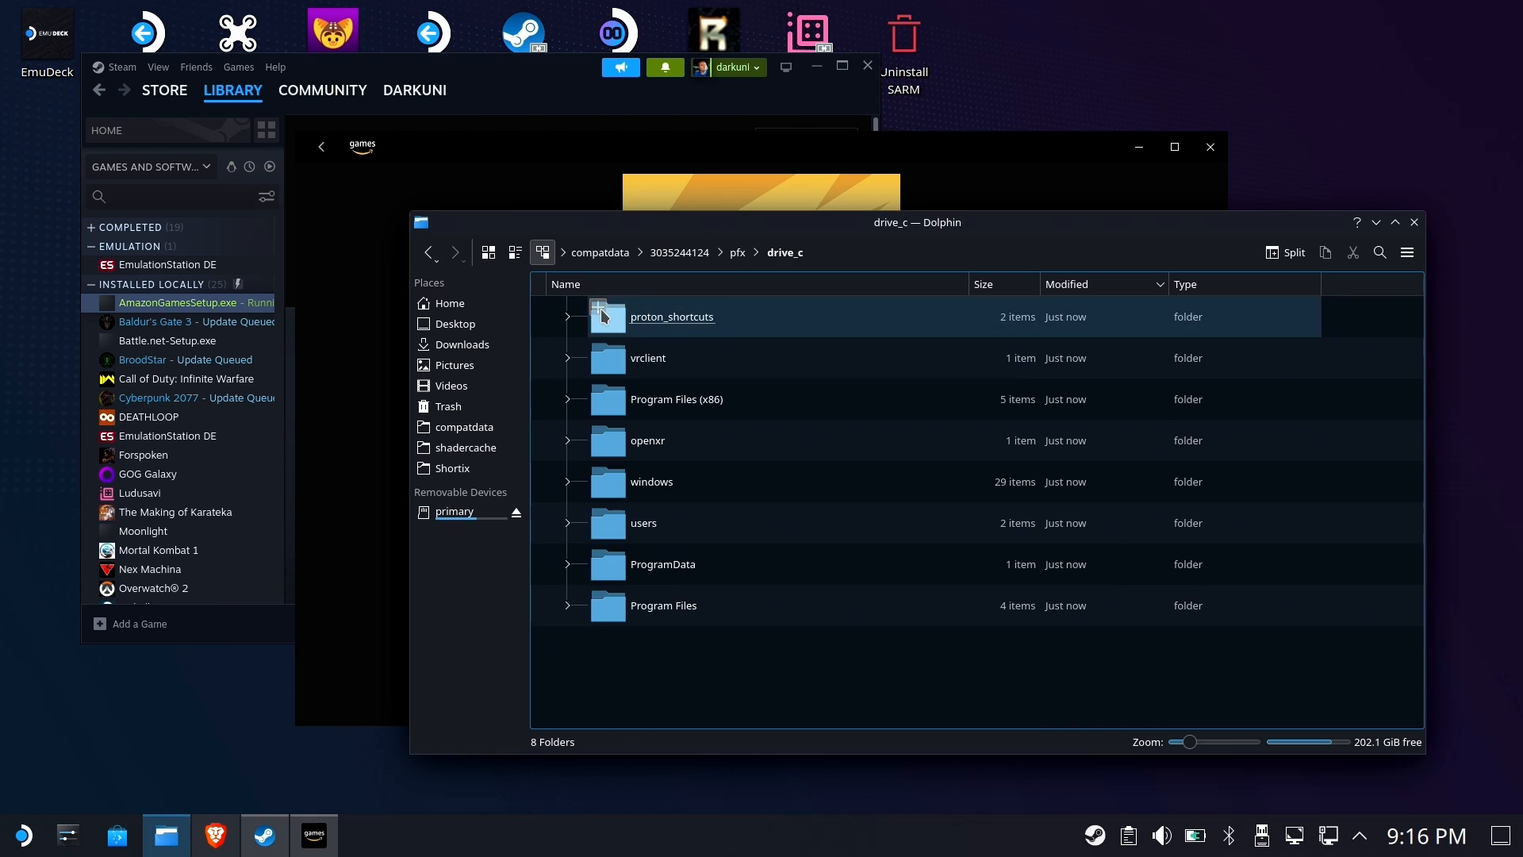
Split the view, browse to the microSD card's Games folder, and link it into the prefix's drive_c folder
left_click(1284, 253)
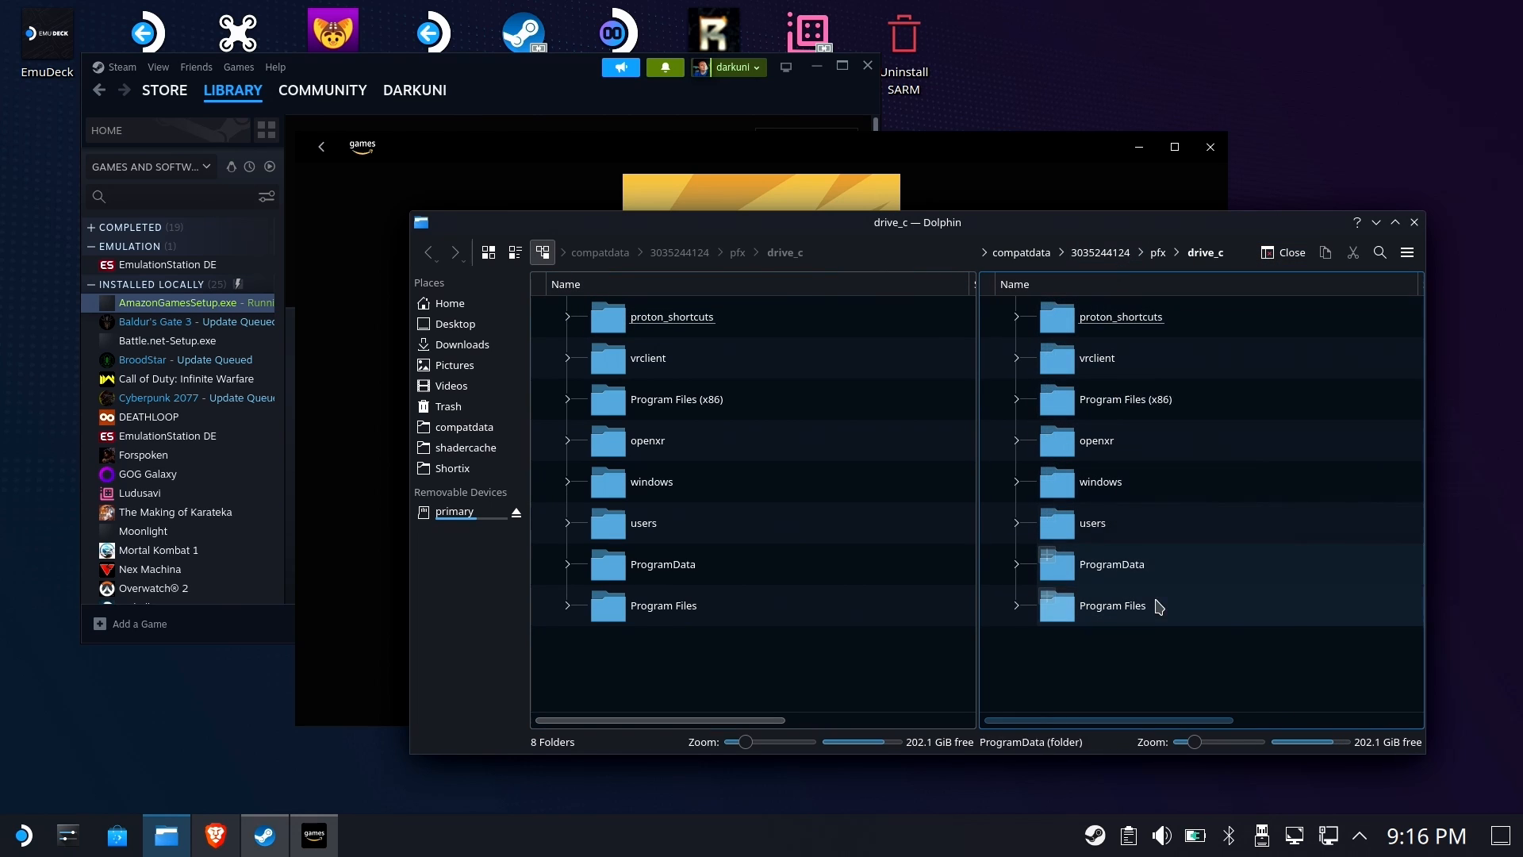
left_click(476, 512)
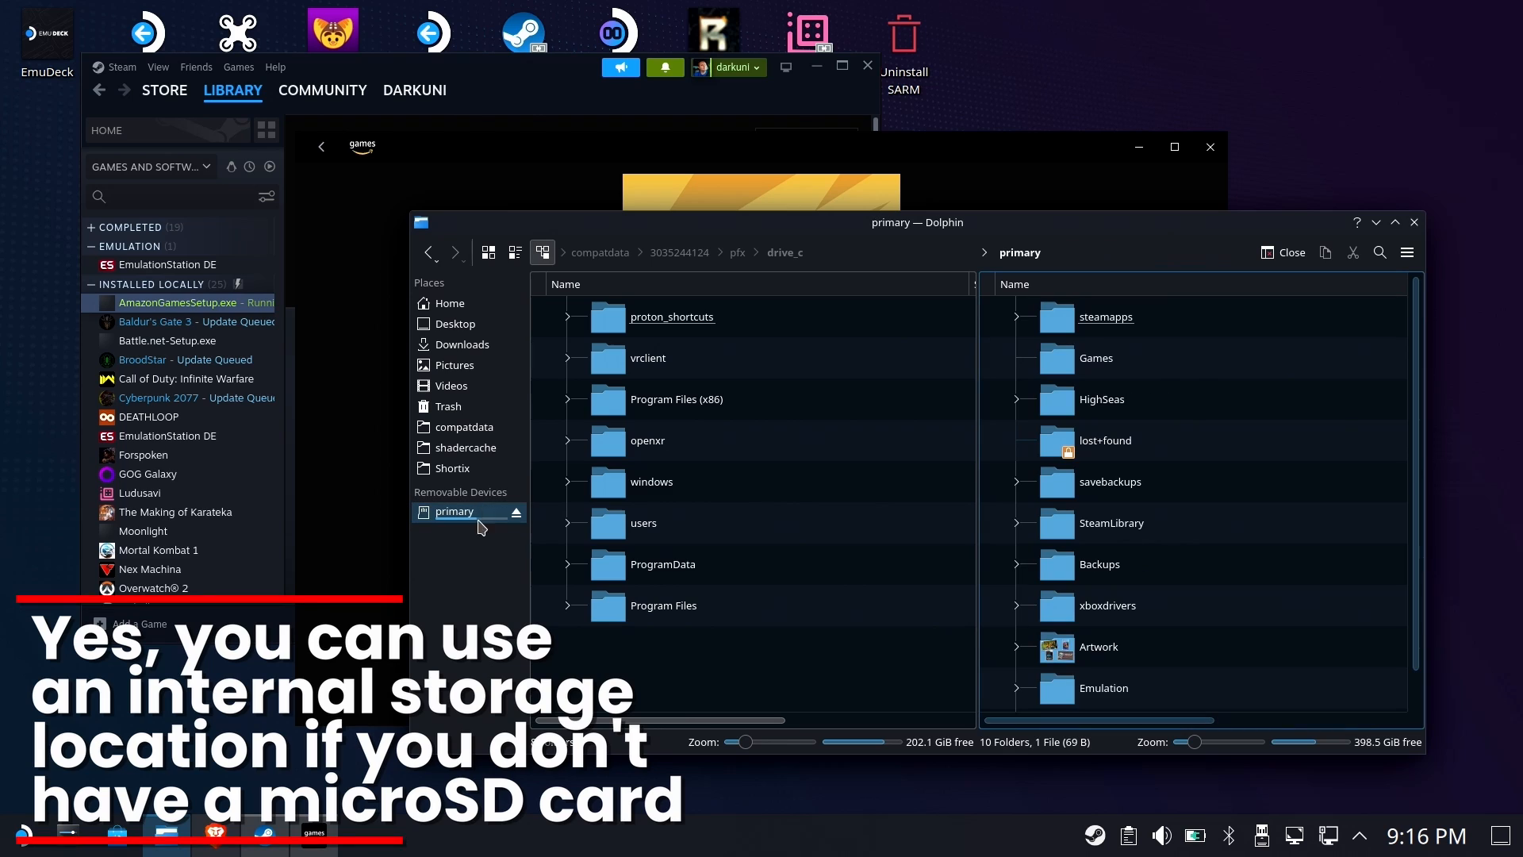
left_click(1094, 359)
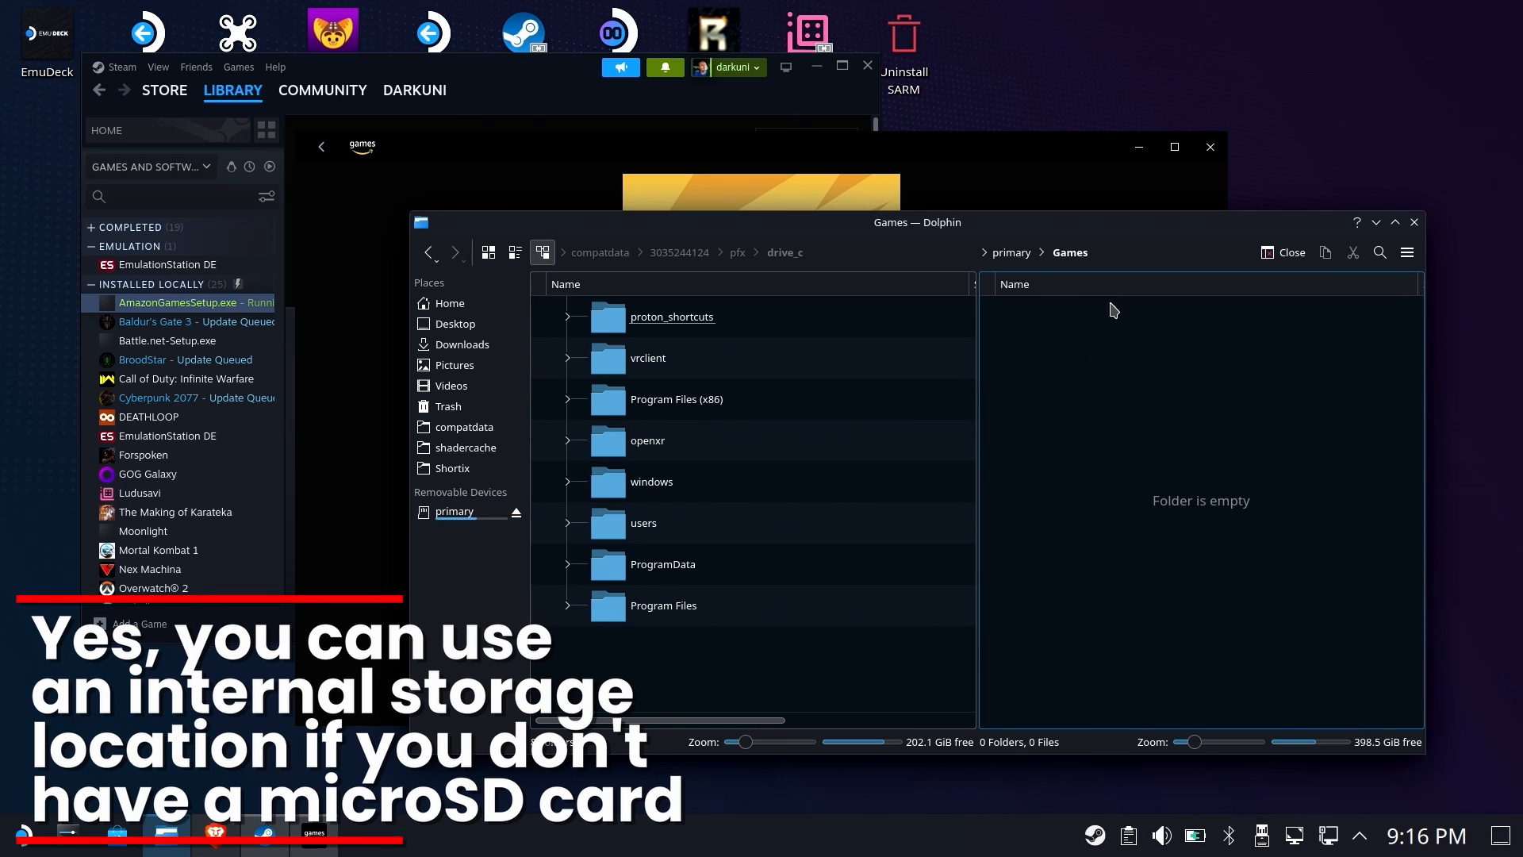
left_click(1003, 254)
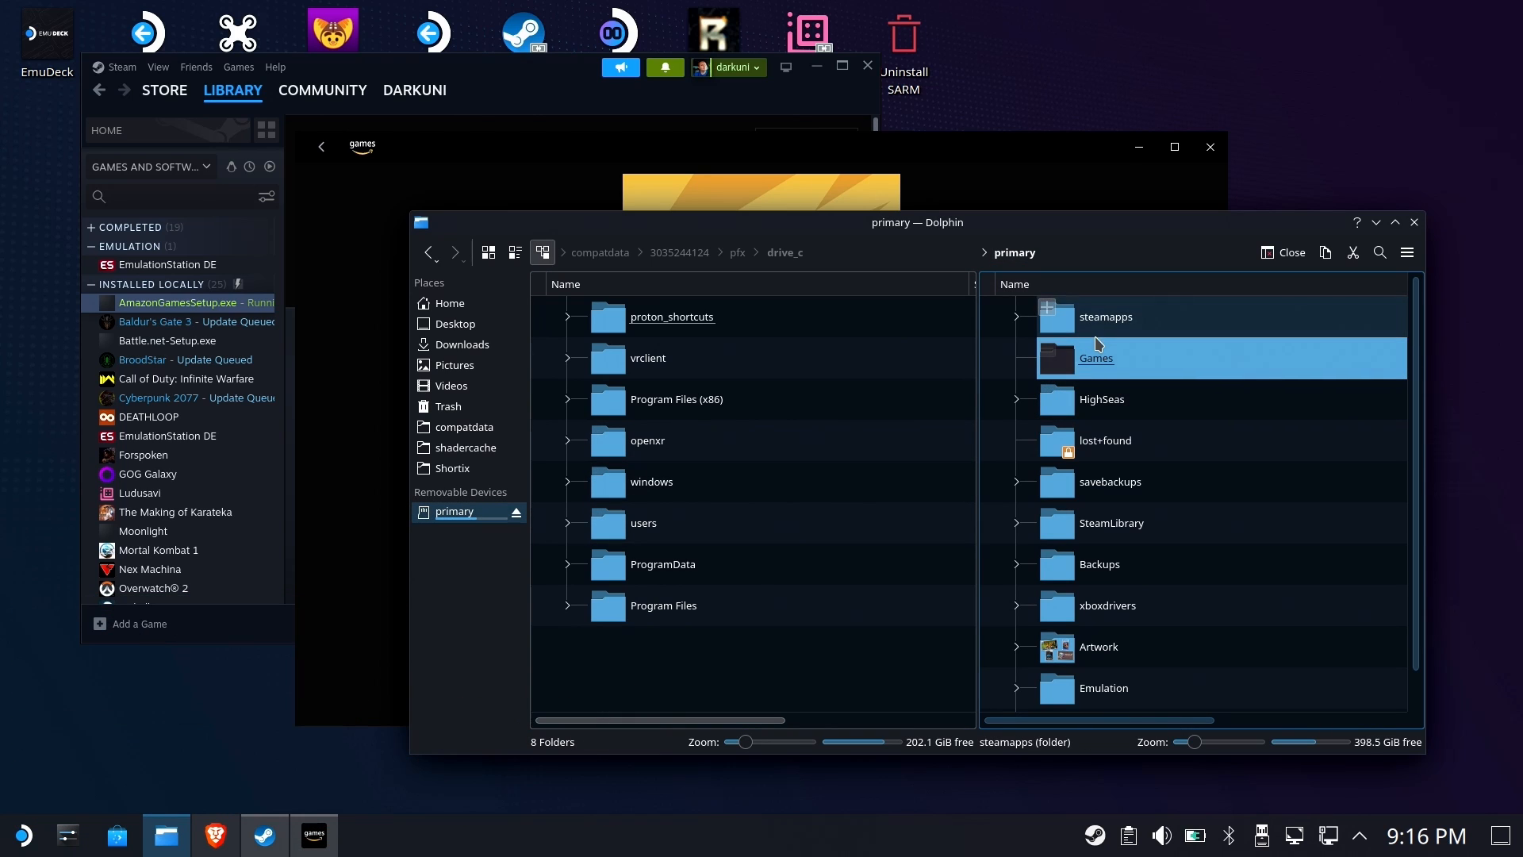
left_click_drag(1092, 367, 718, 666)
left_click(786, 715)
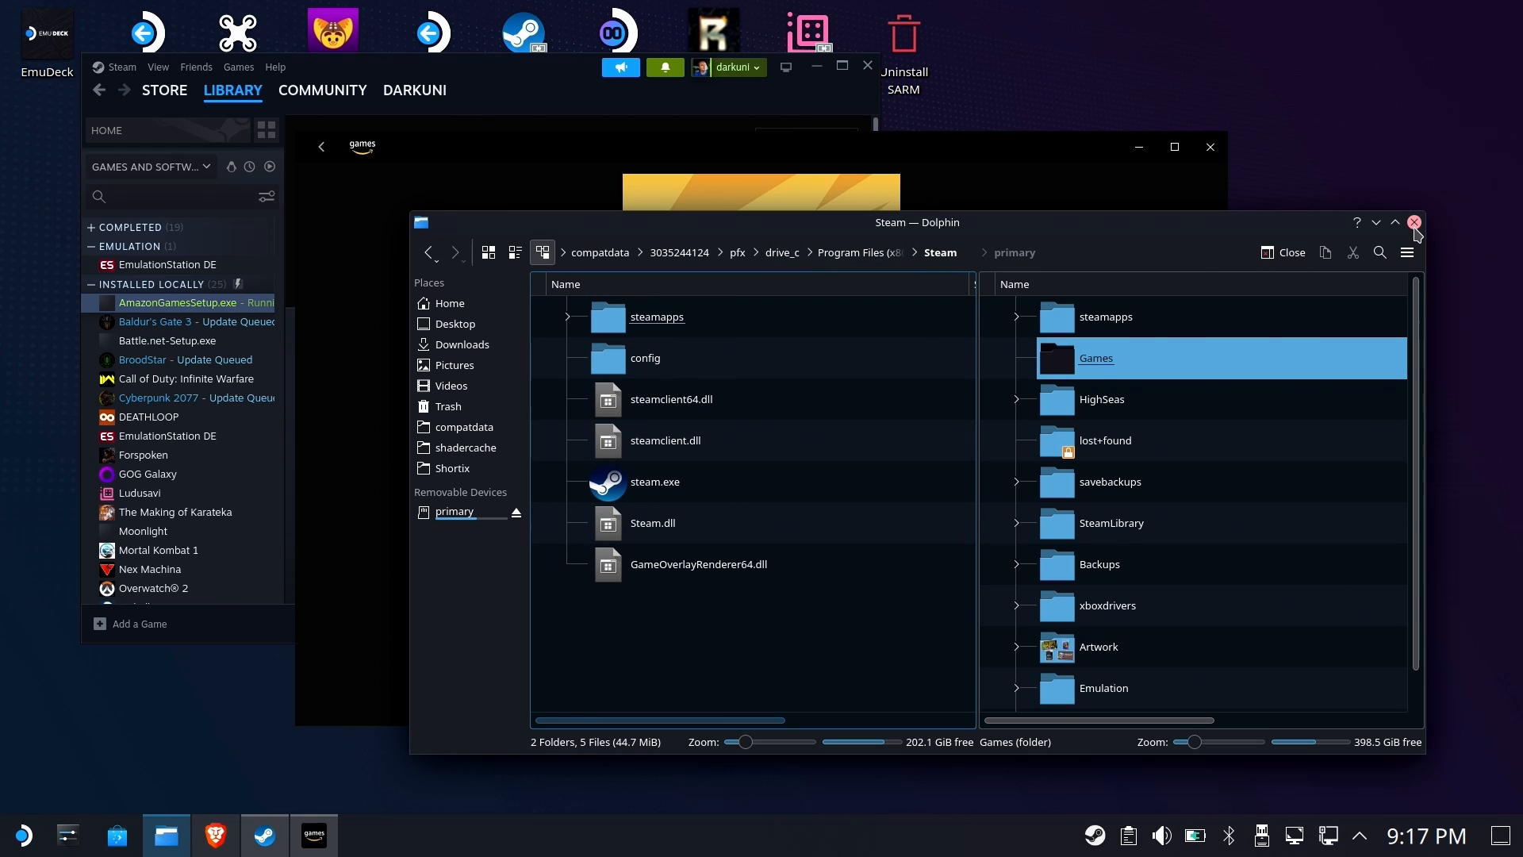
Close the file manager and select the e-mail field in the Amazon Games sign-in window
left_click(1380, 227)
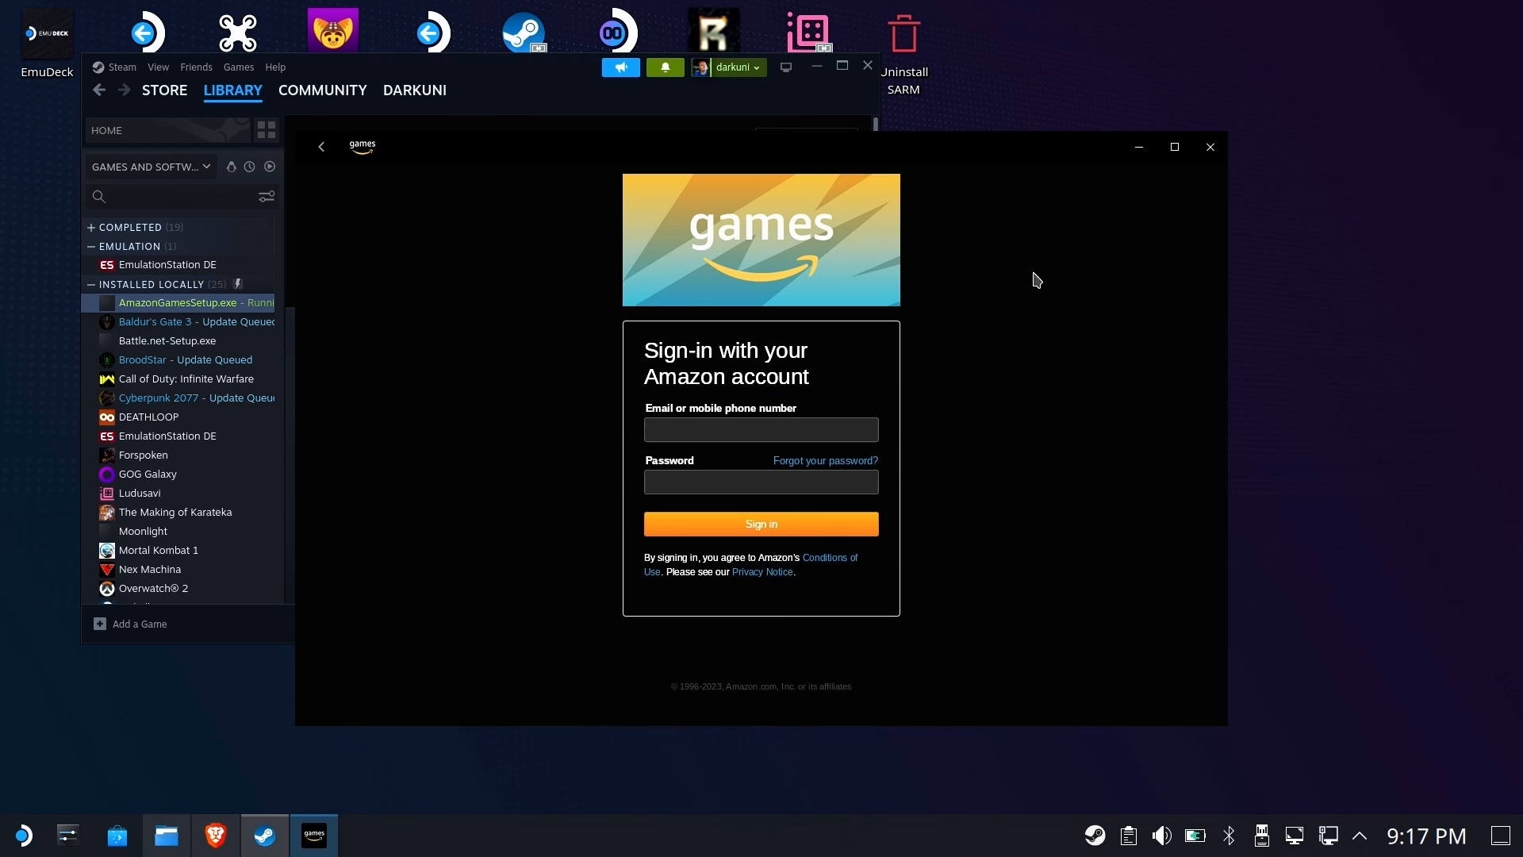
left_click(714, 425)
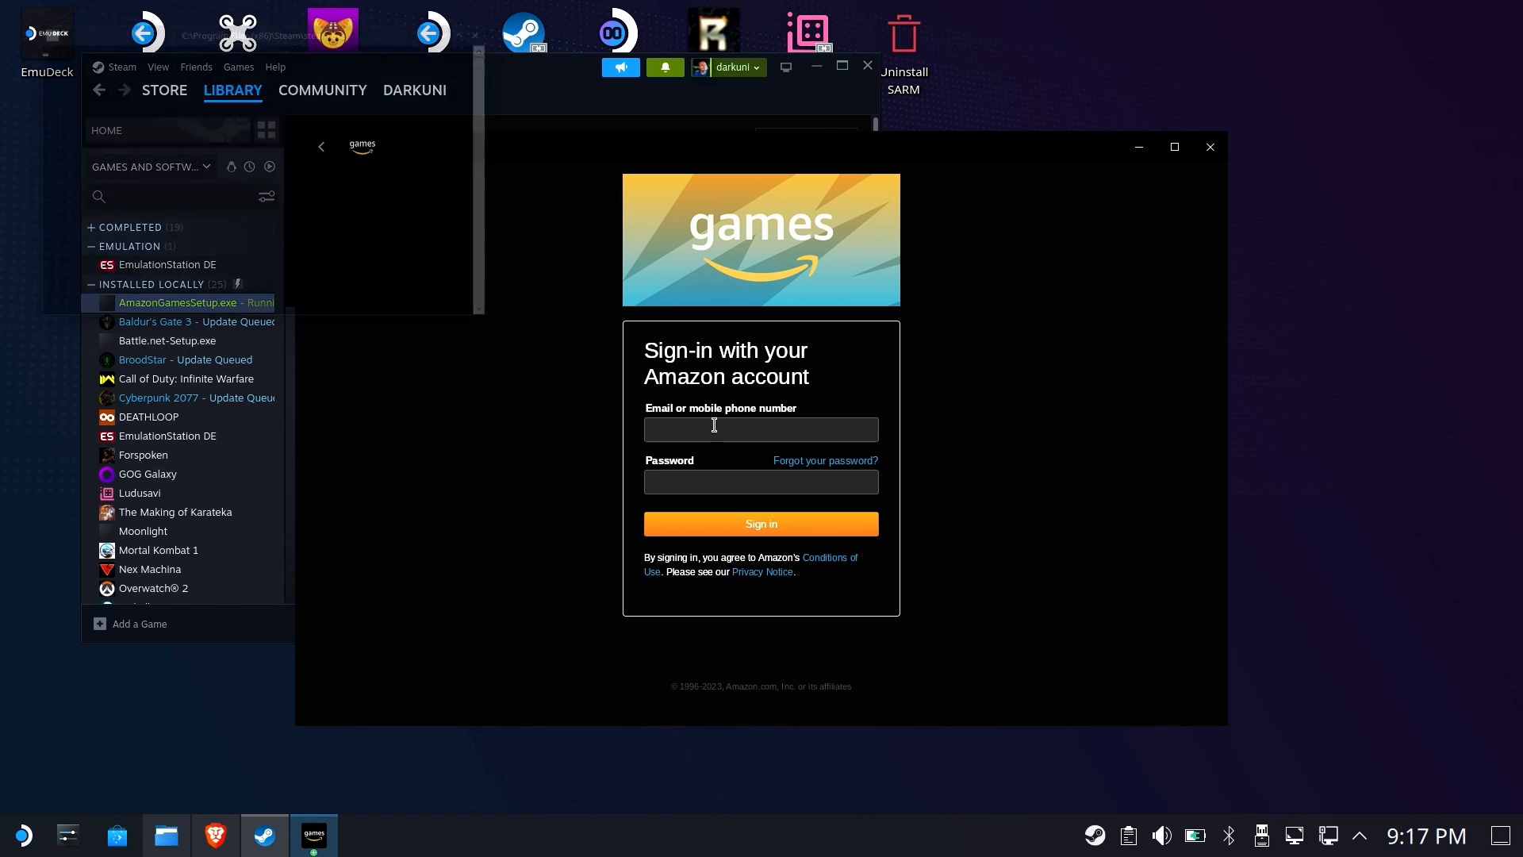
left_click(714, 426)
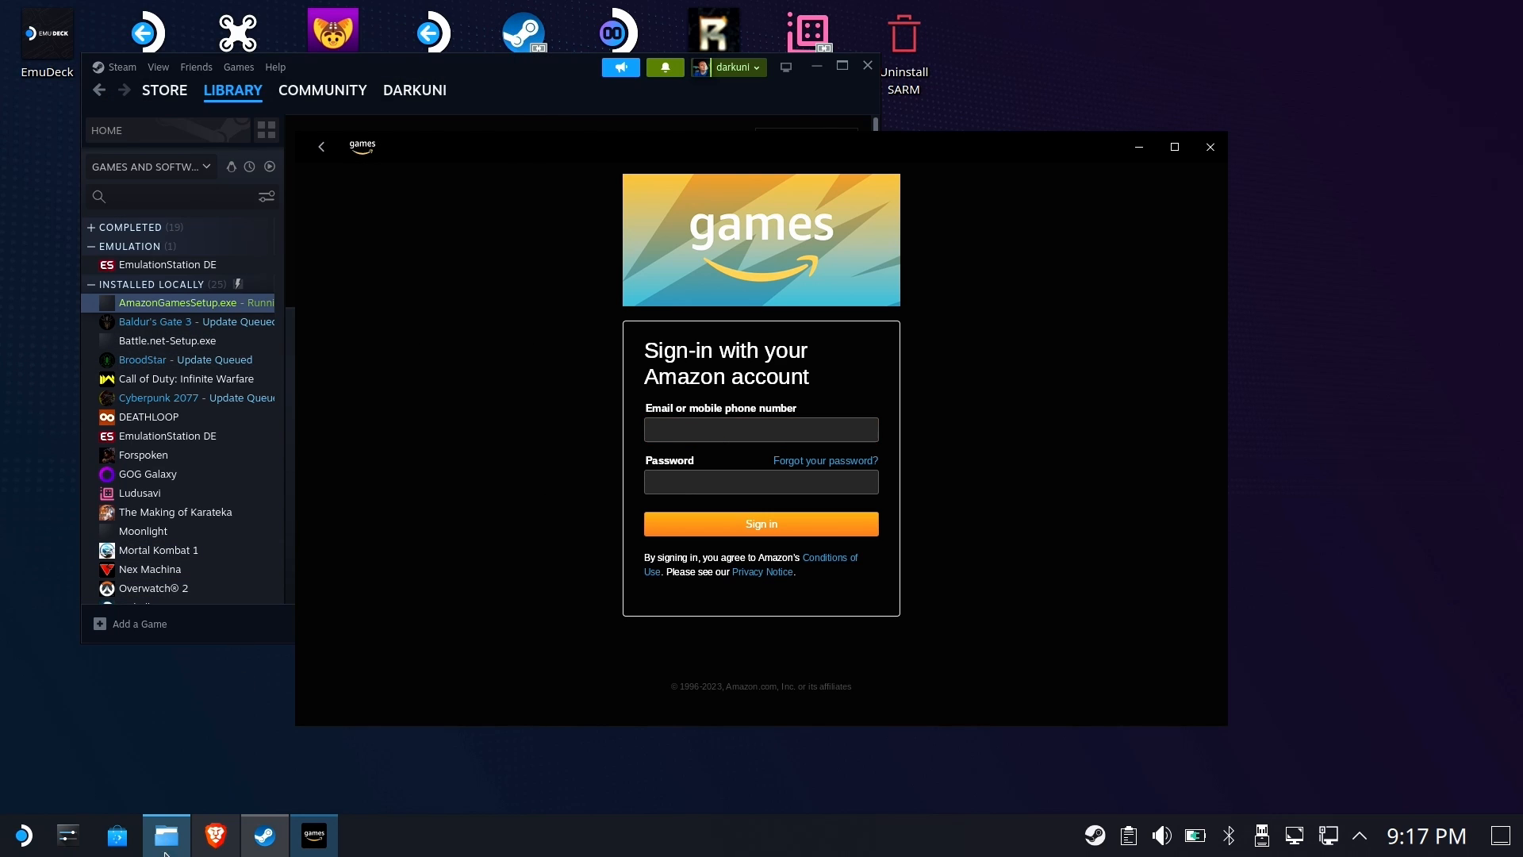
left_click(24, 835)
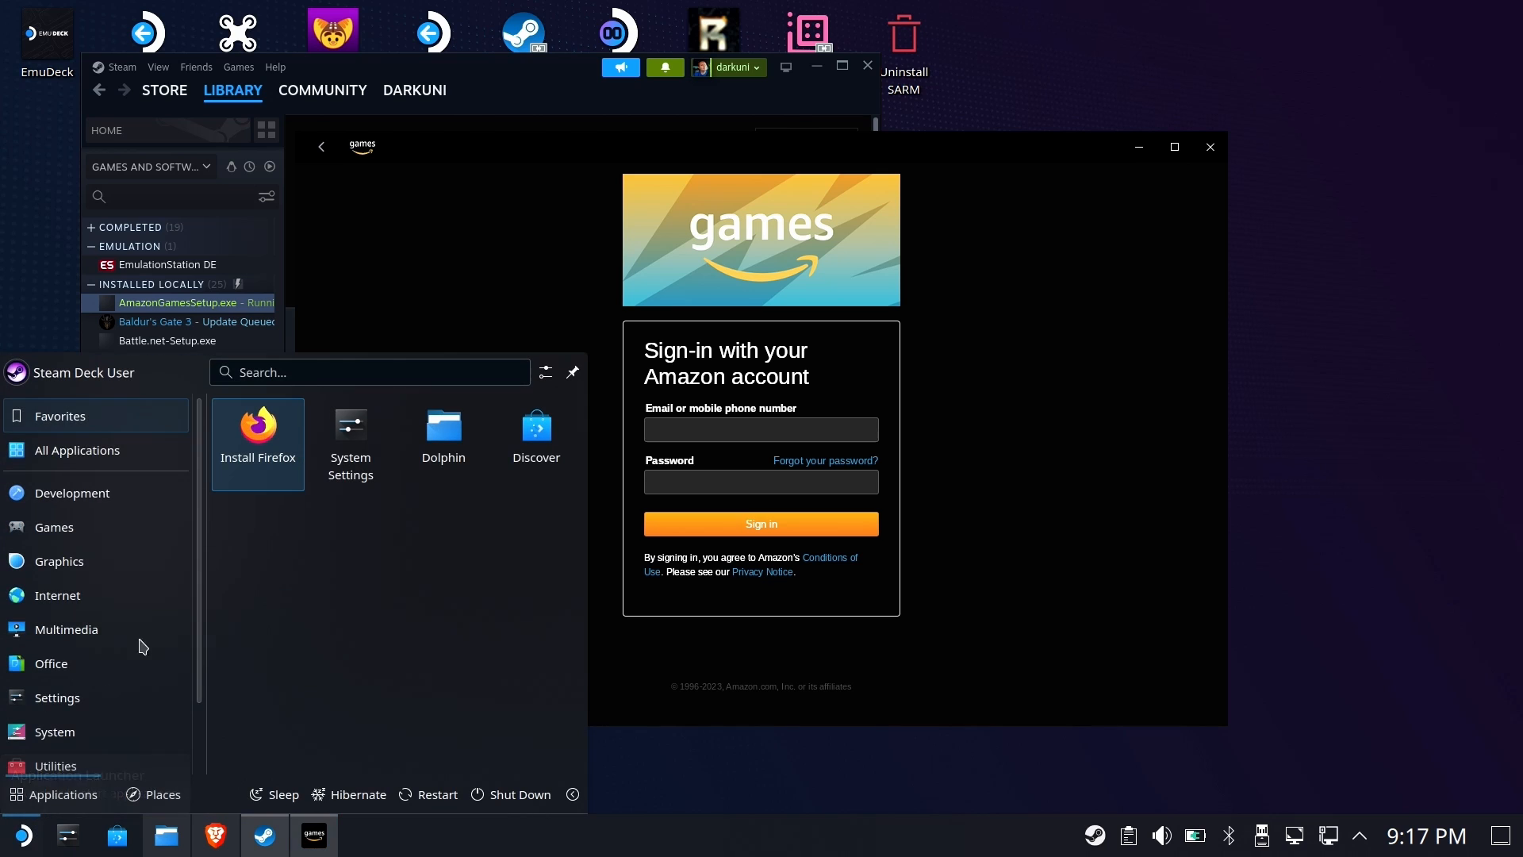
left_click(709, 422)
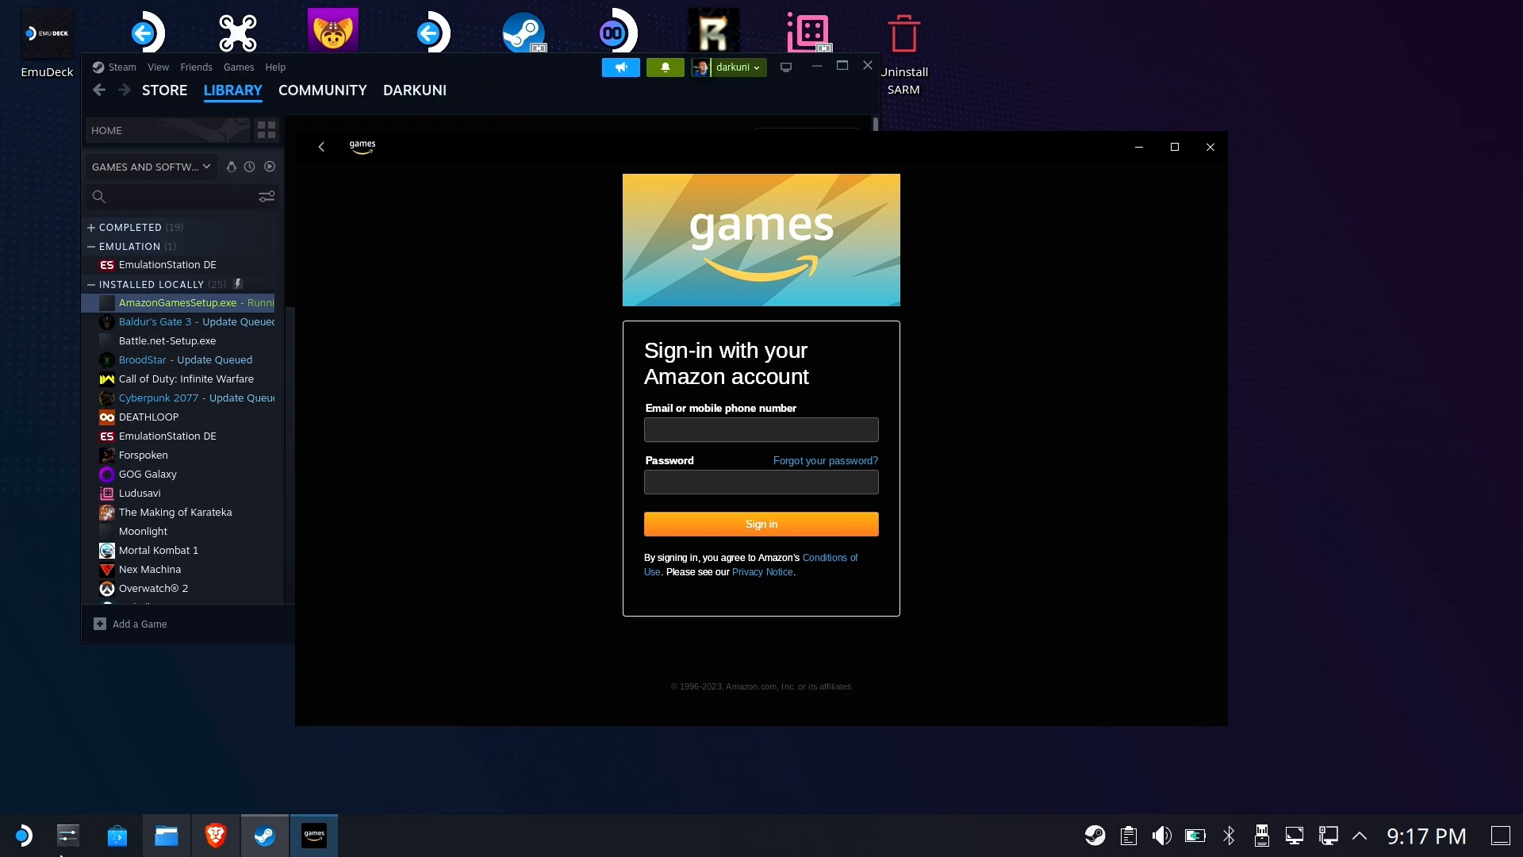
Open the KWrite text editor from Utilities and move its window over the sign-in window
left_click(23, 834)
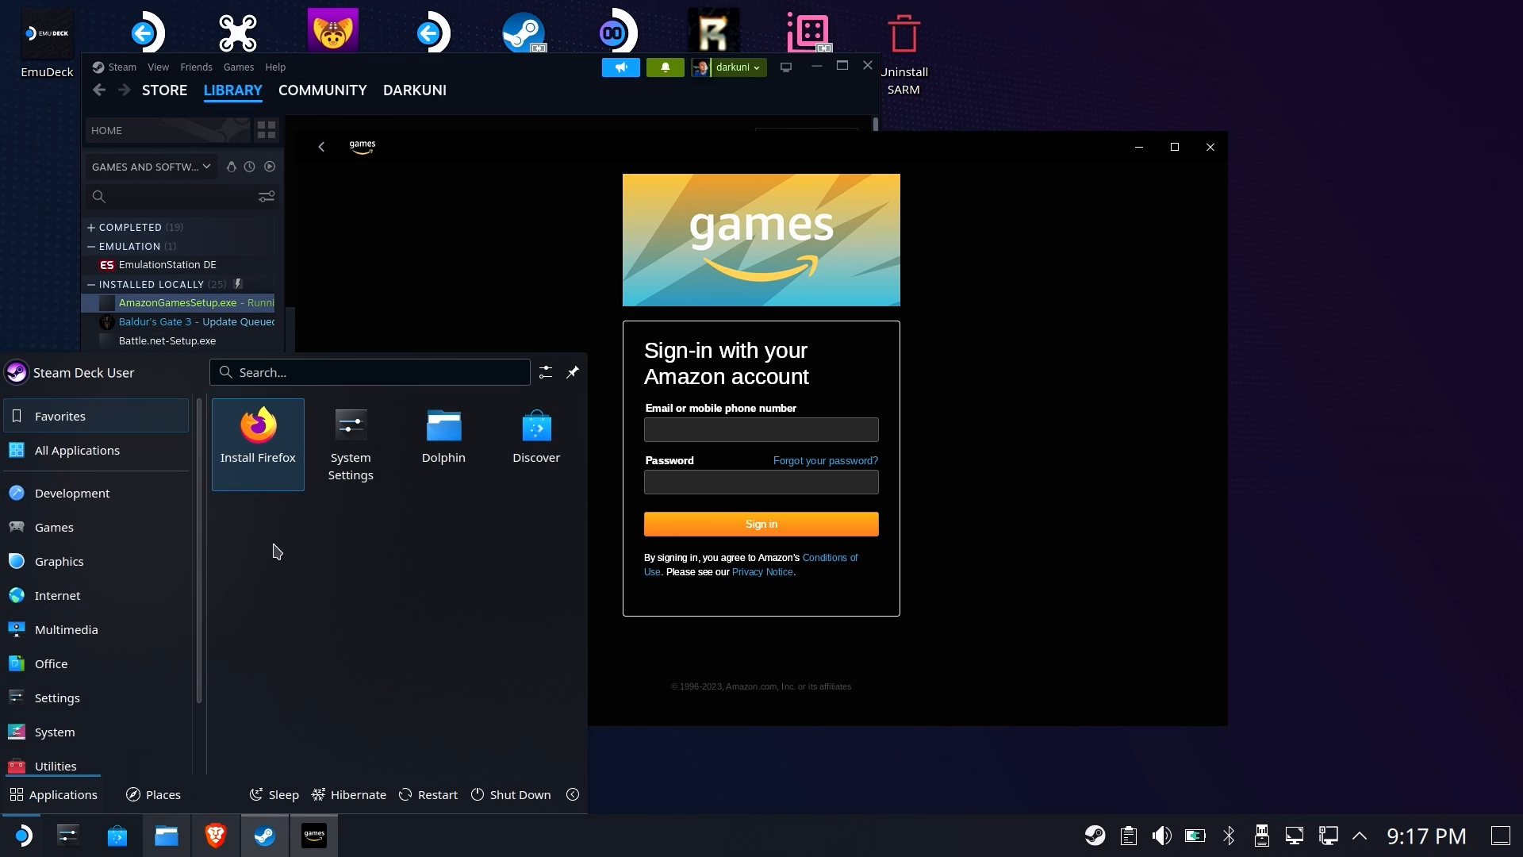
mouse_move(71, 764)
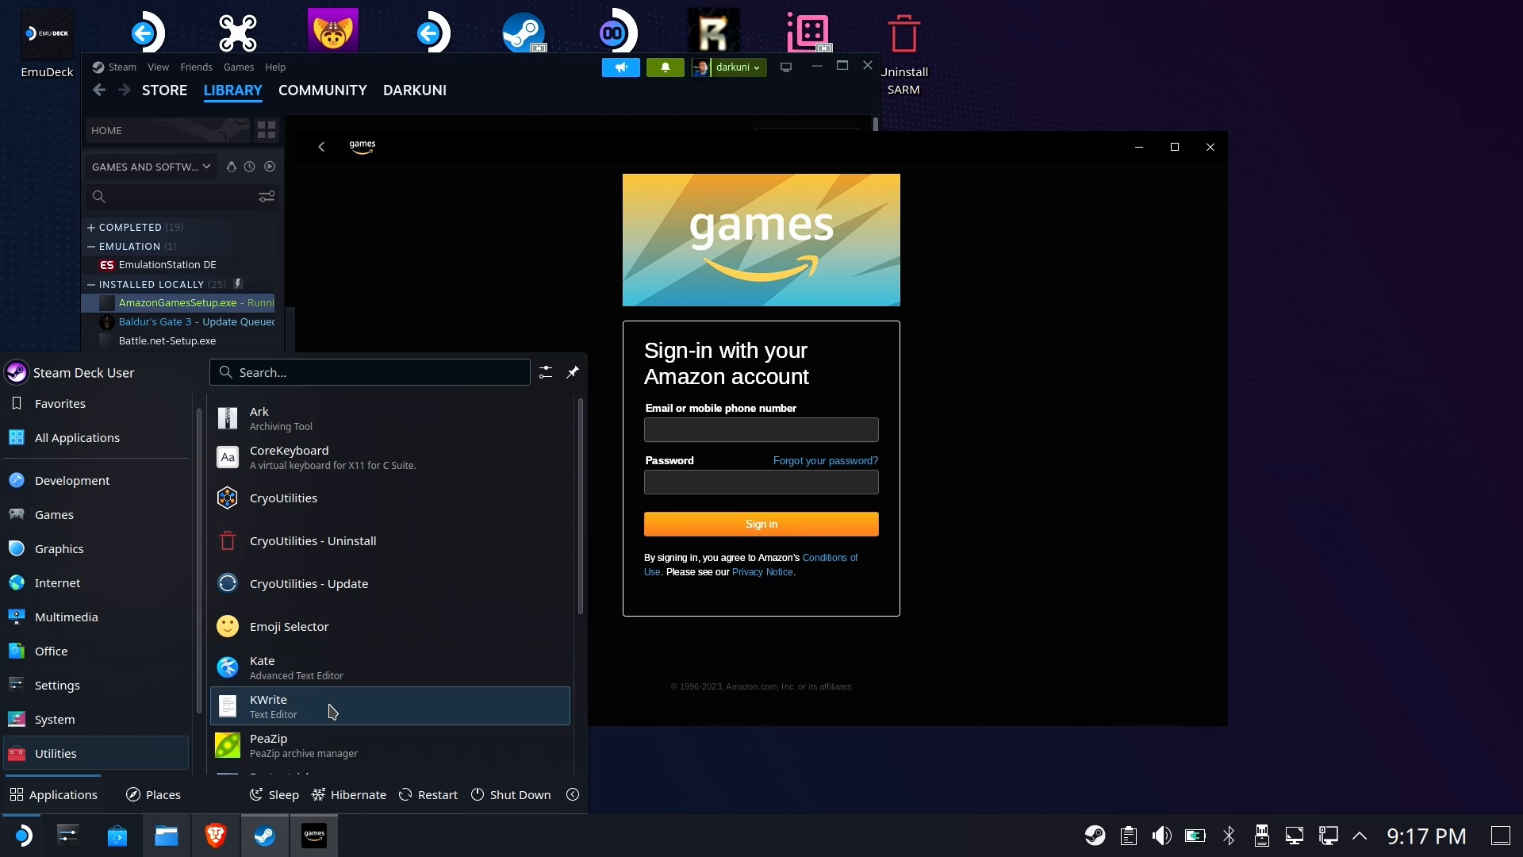
left_click(377, 705)
left_click(544, 441)
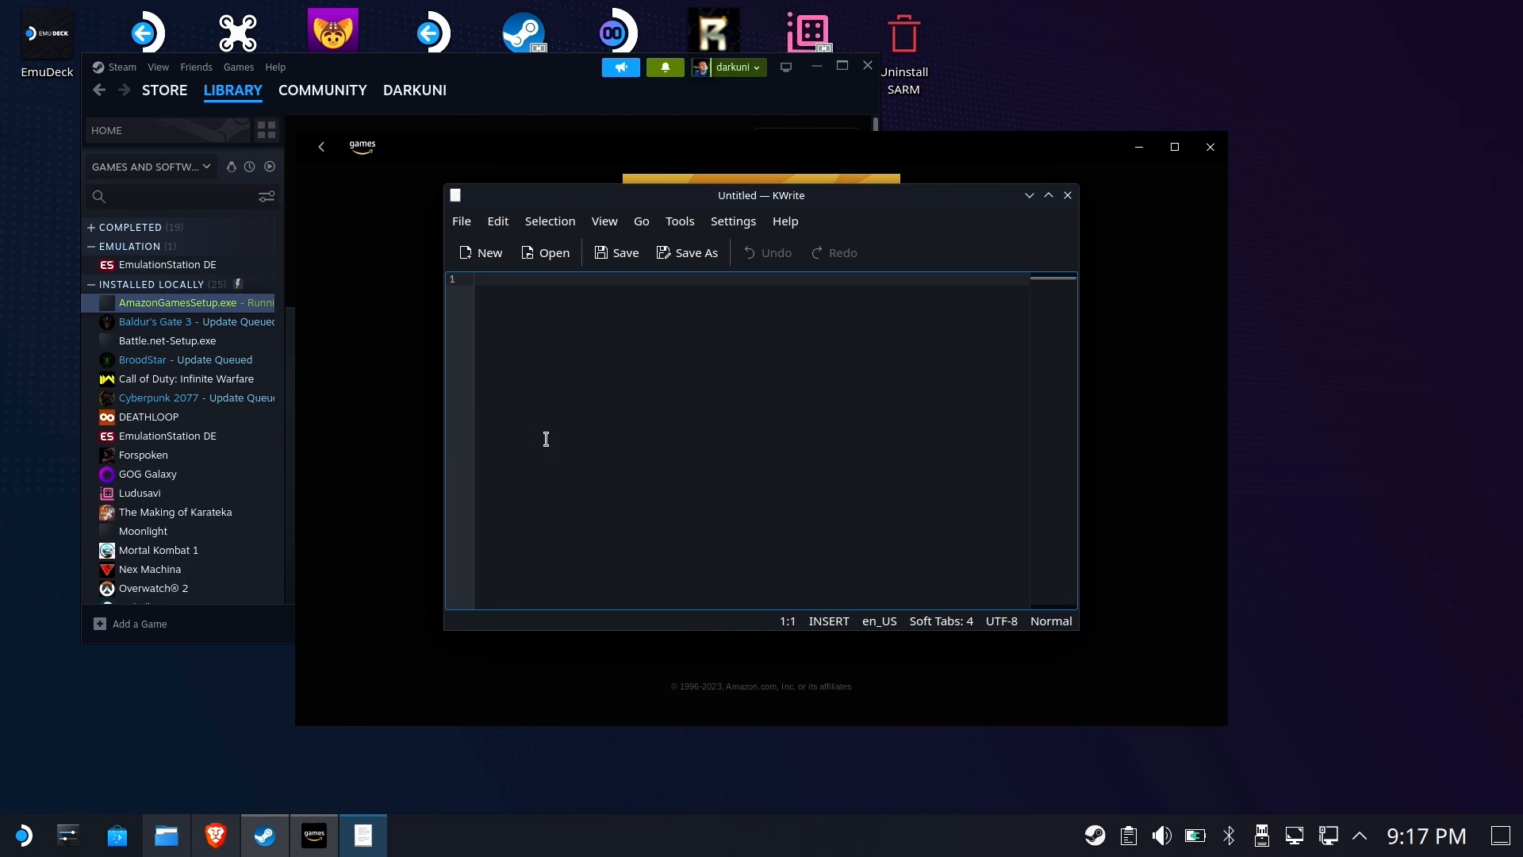
left_click_drag(689, 202, 696, 242)
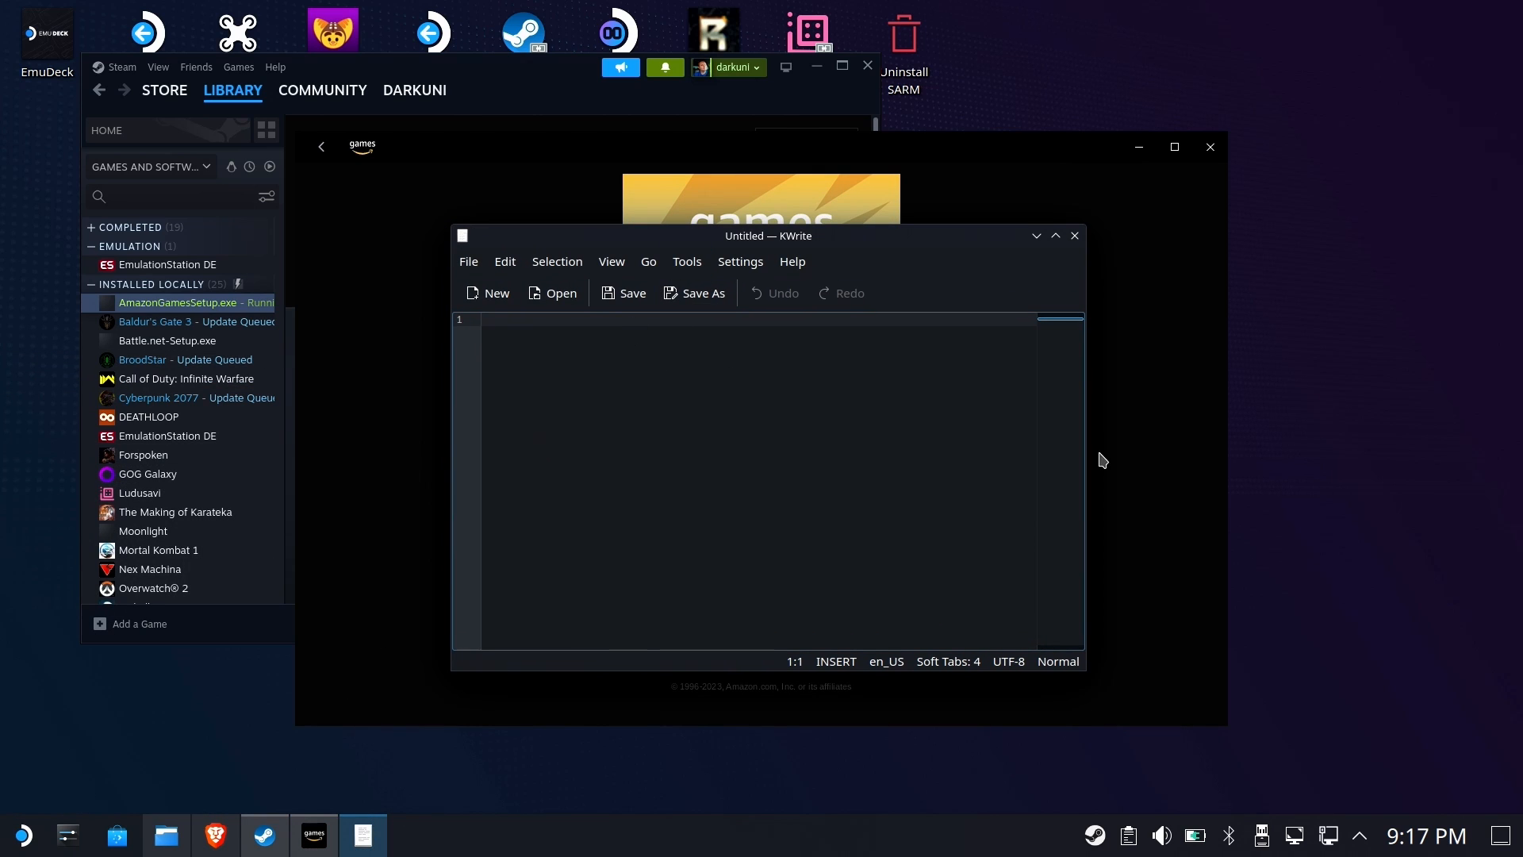
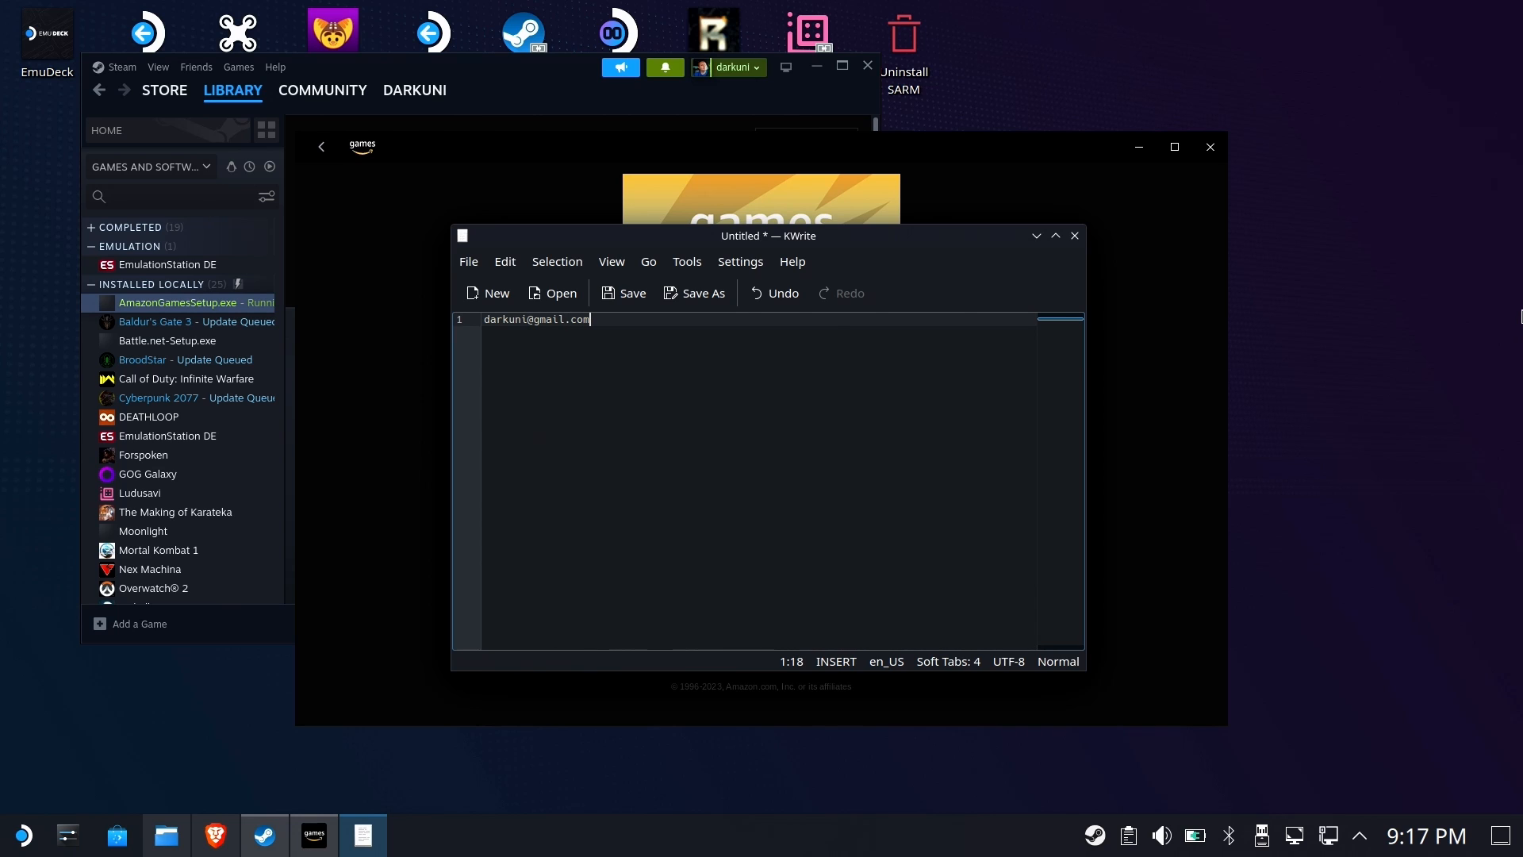
Type the account e-mail address in KWrite, copy it, and paste it into the sign-in e-mail field
key("ctrl+a")
key("ctrl+c")
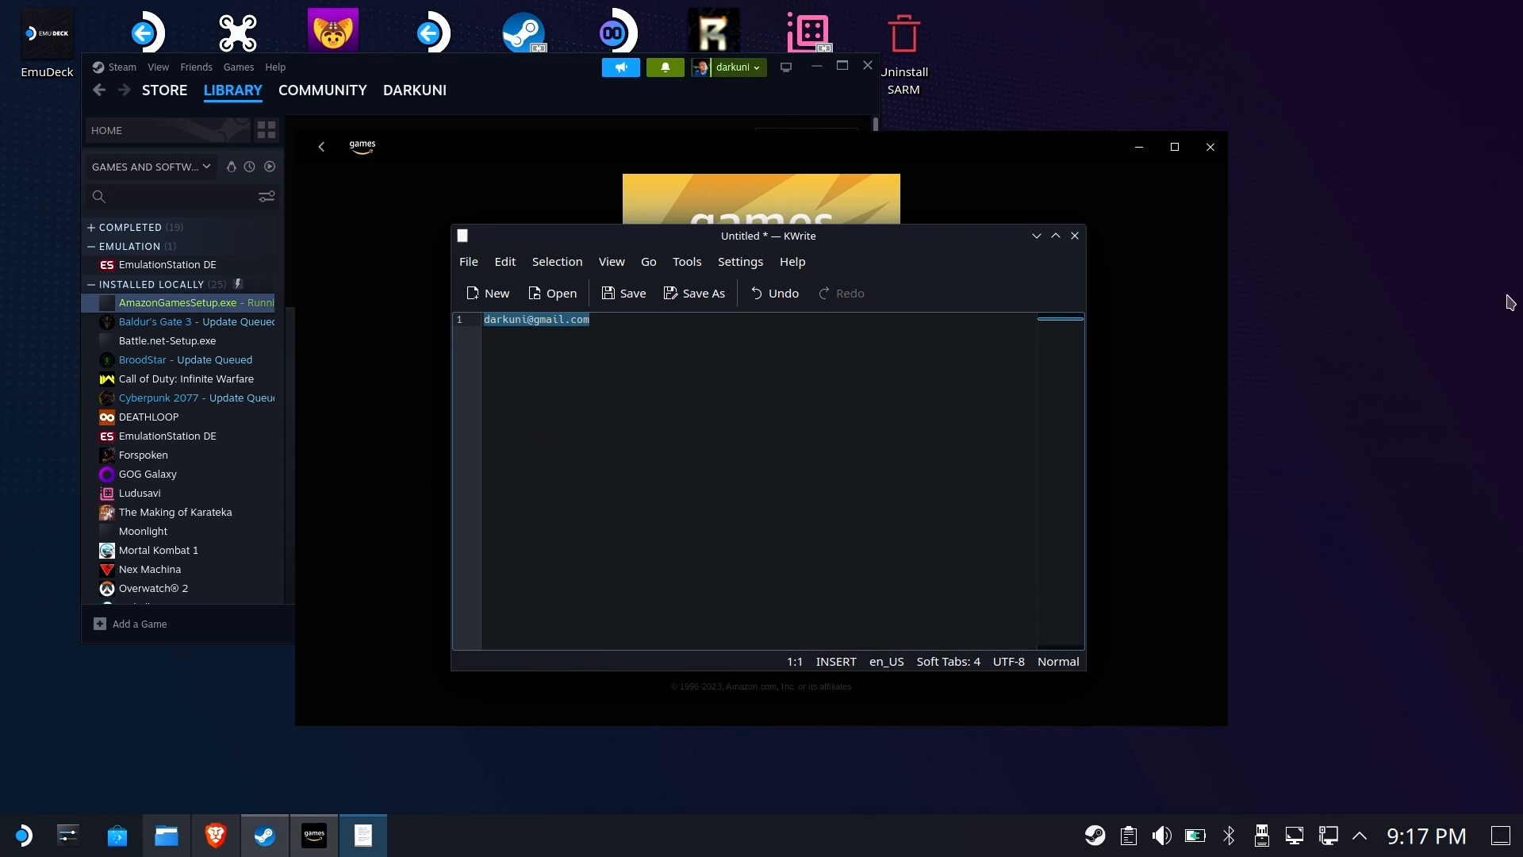
left_click(1153, 245)
left_click(753, 426)
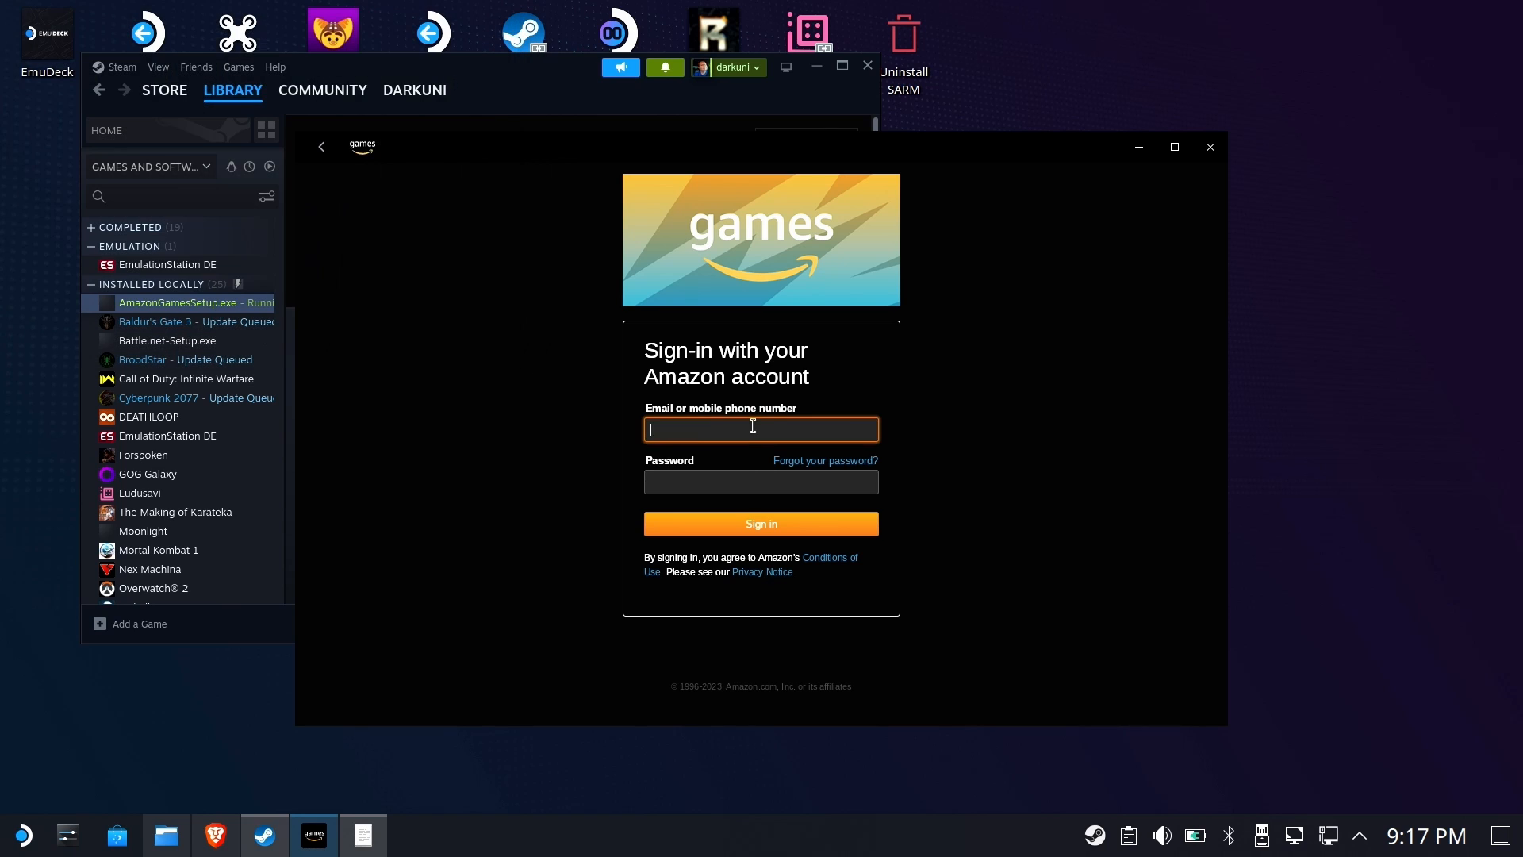
key("ctrl+v")
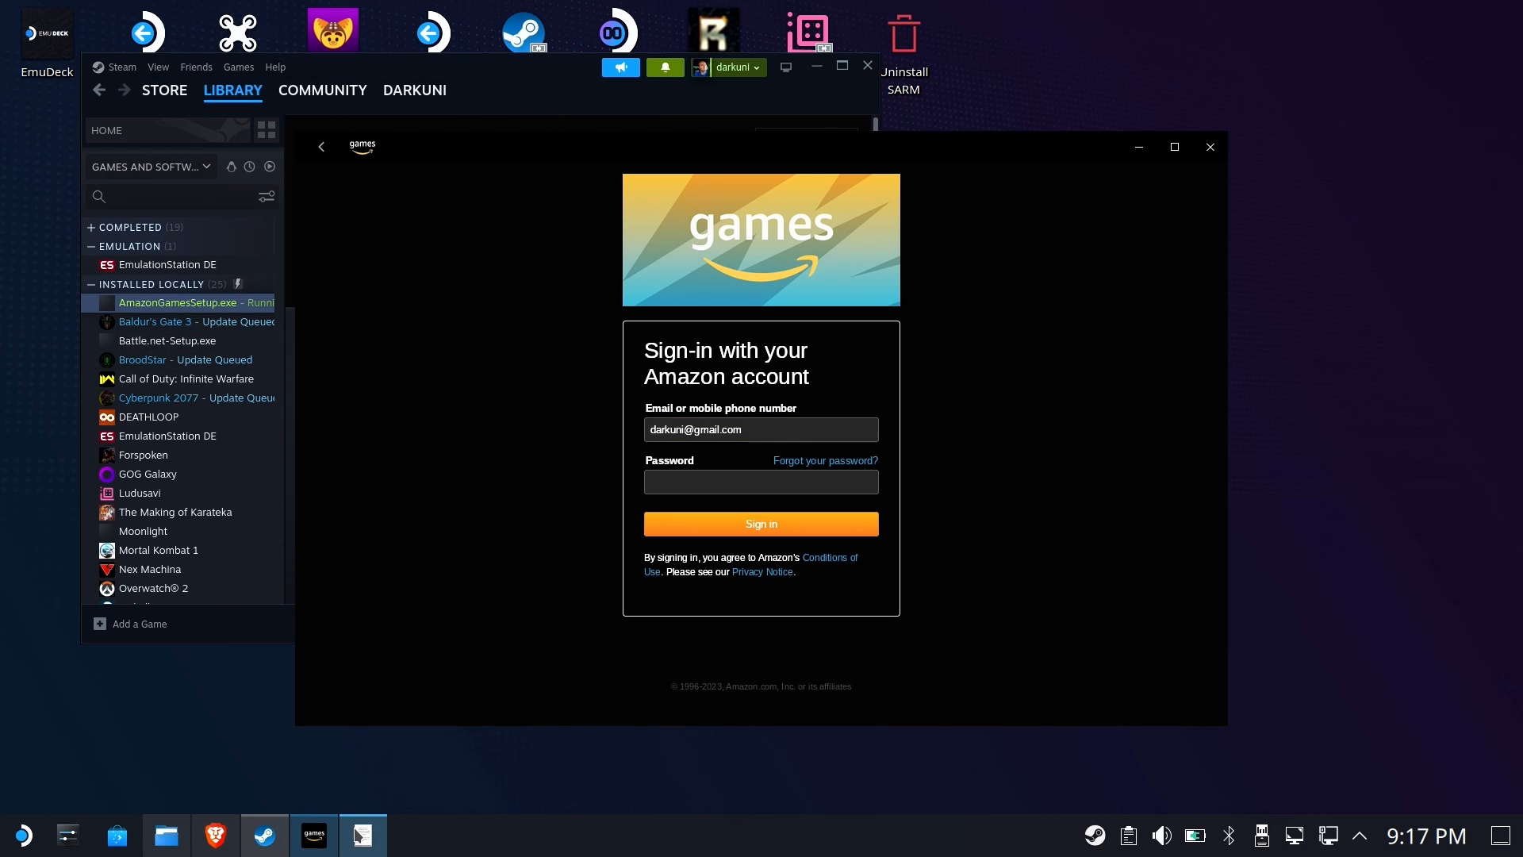
Try to sign in by pasting the account password into the password field
left_click(364, 836)
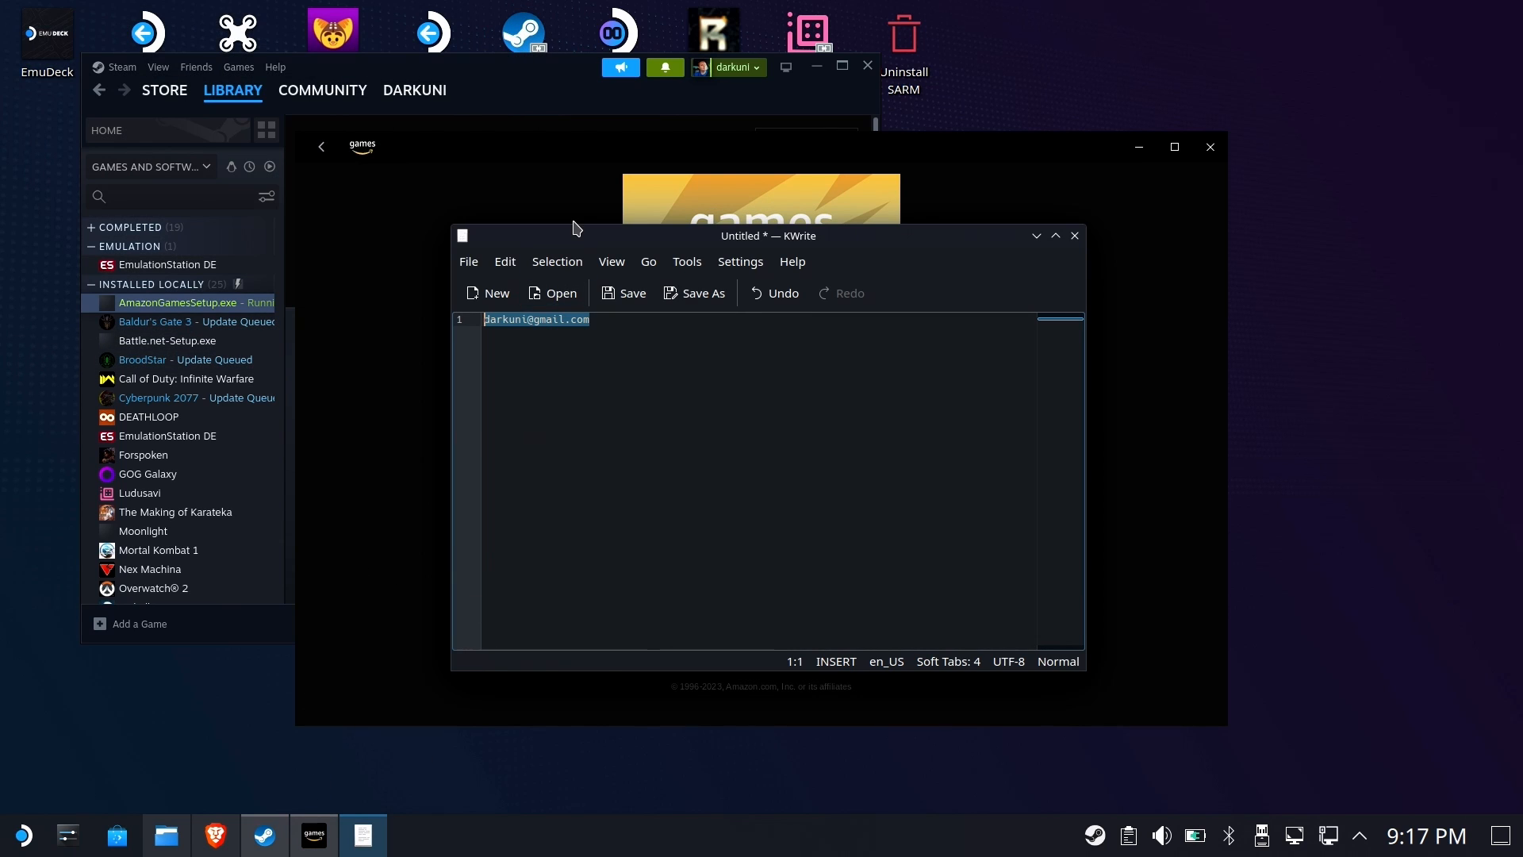
key("alt+Tab")
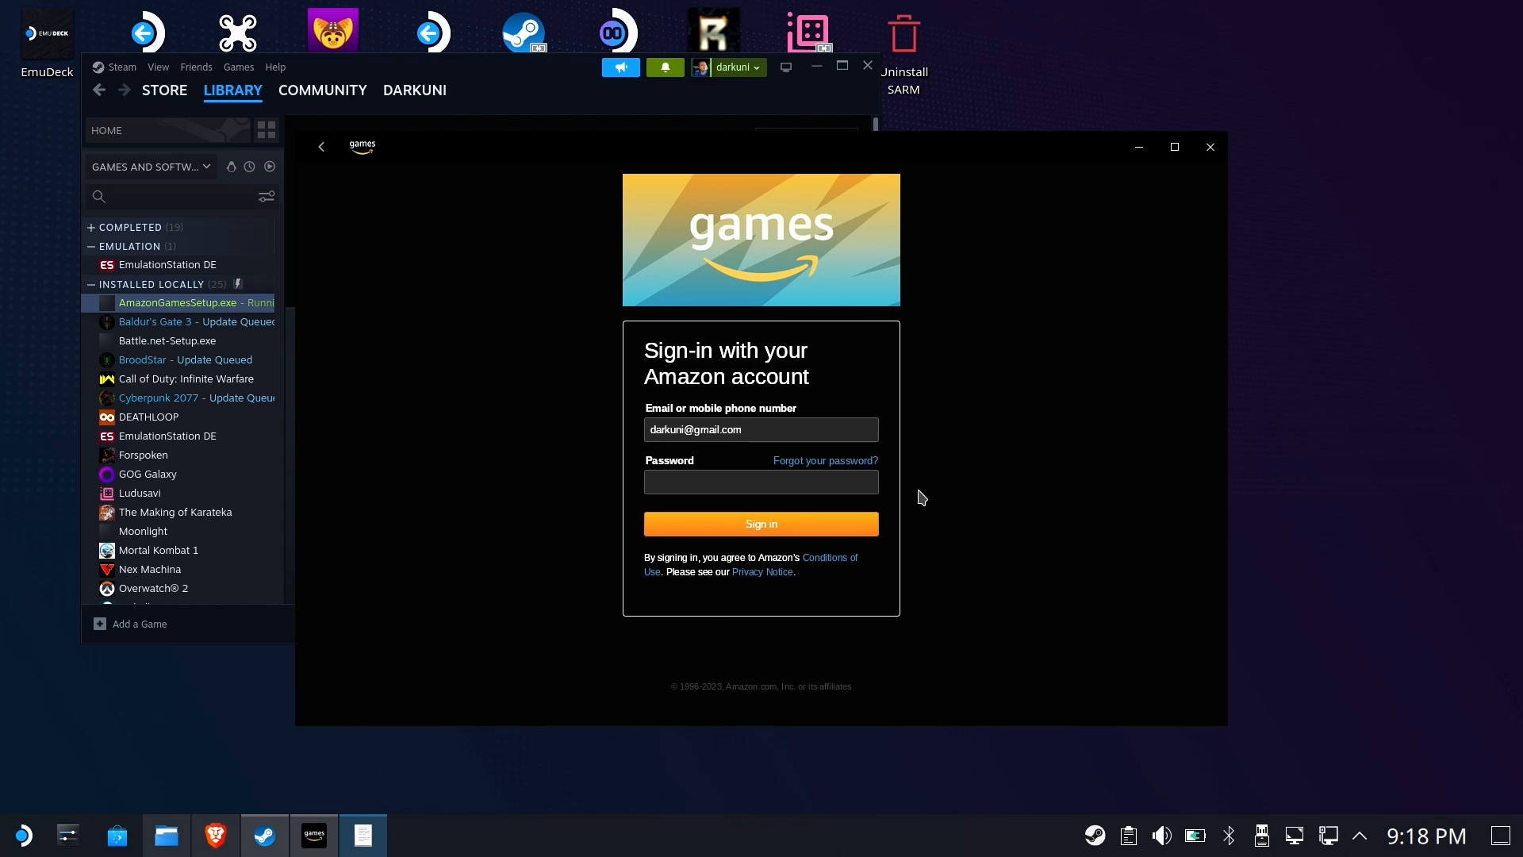
left_click(688, 488)
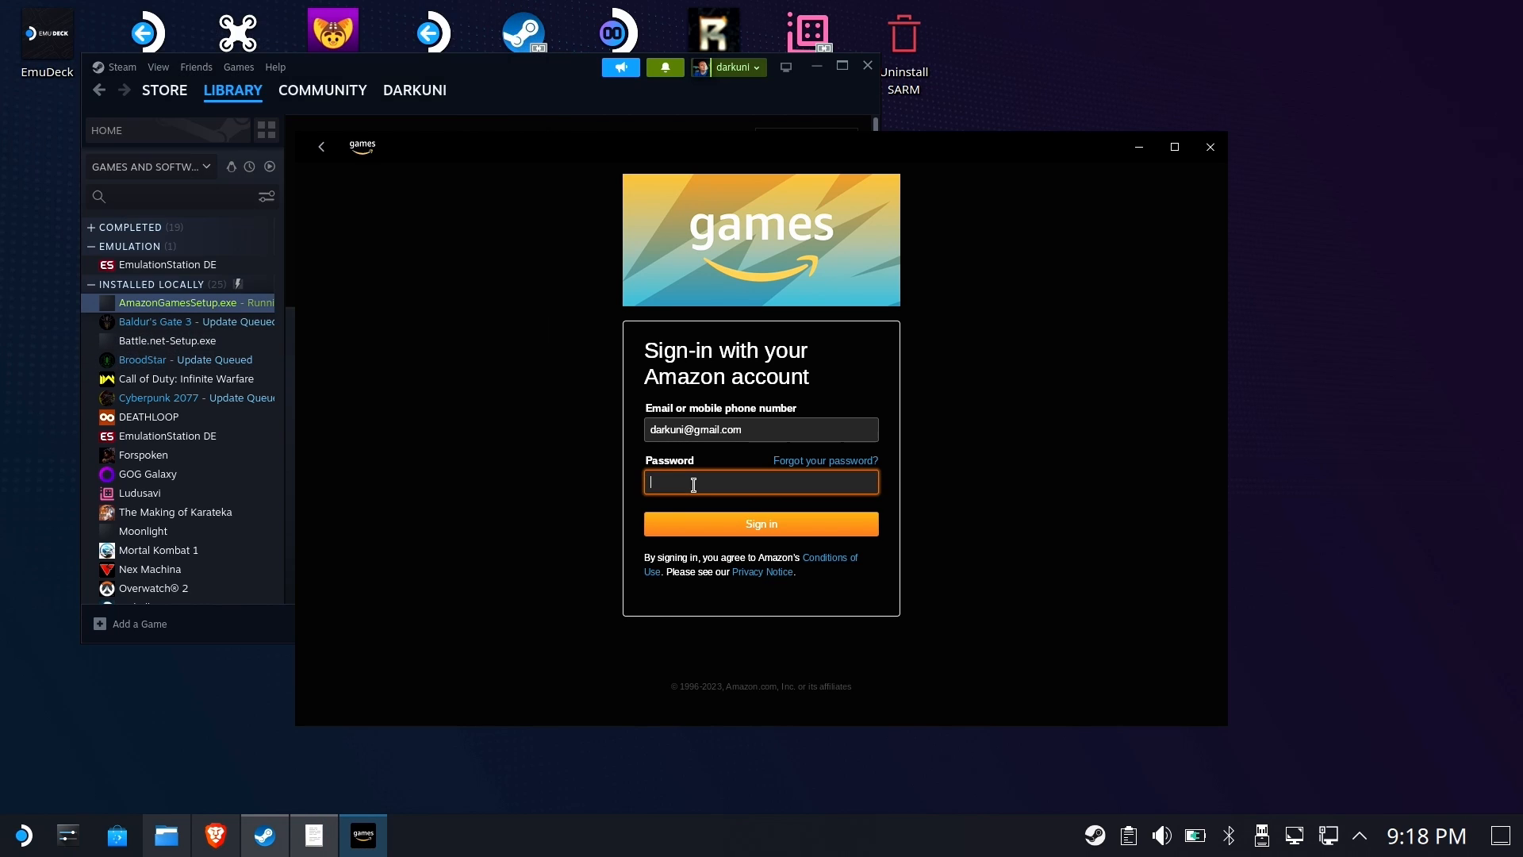
key("ctrl+v")
left_click(744, 531)
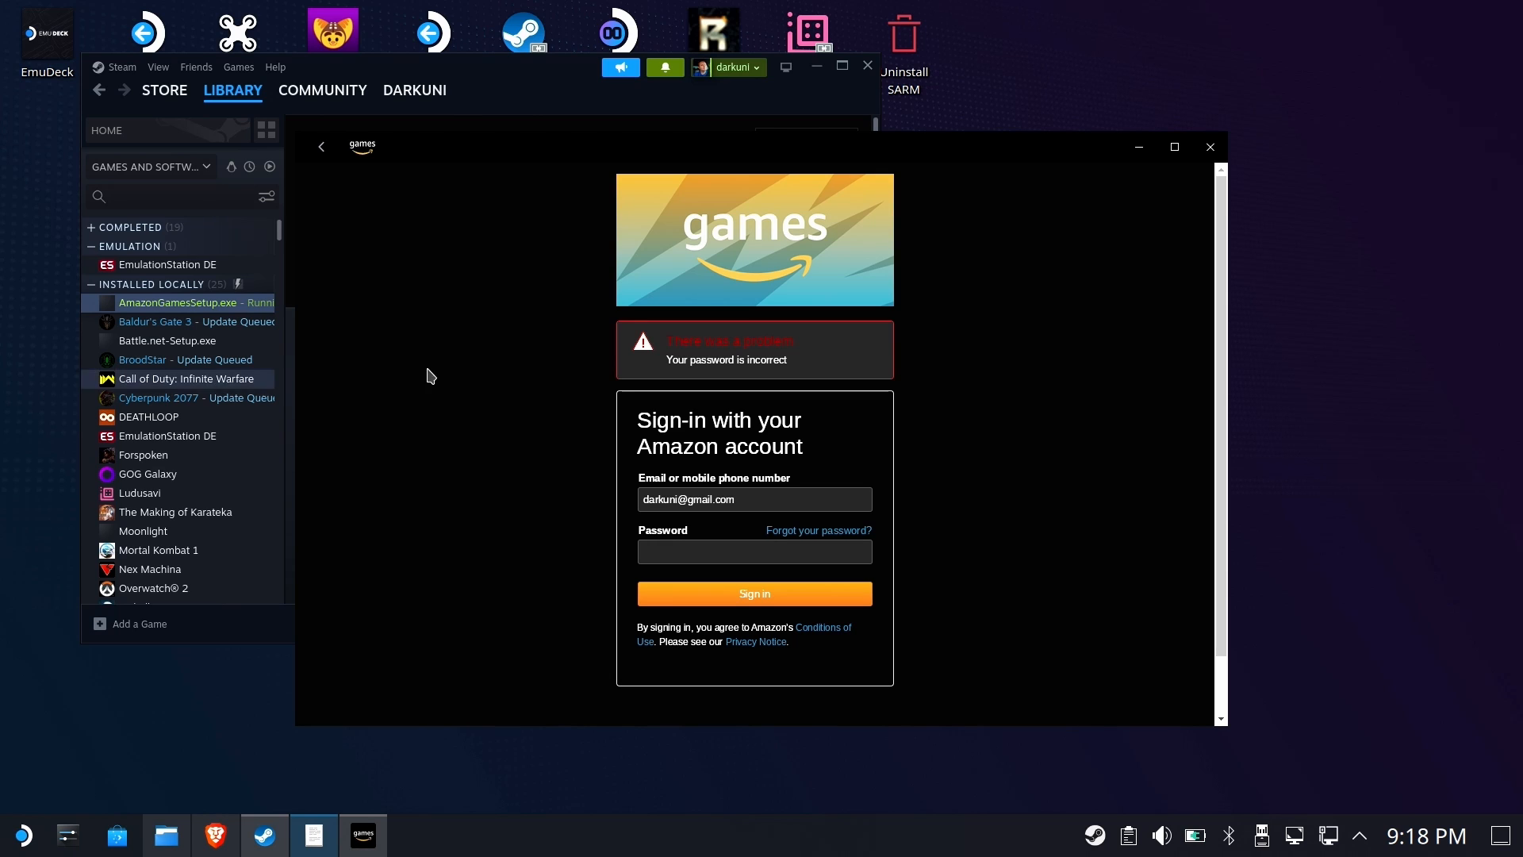
Paste the account password into the password field again and sign in
left_click(750, 553)
key("ctrl+v")
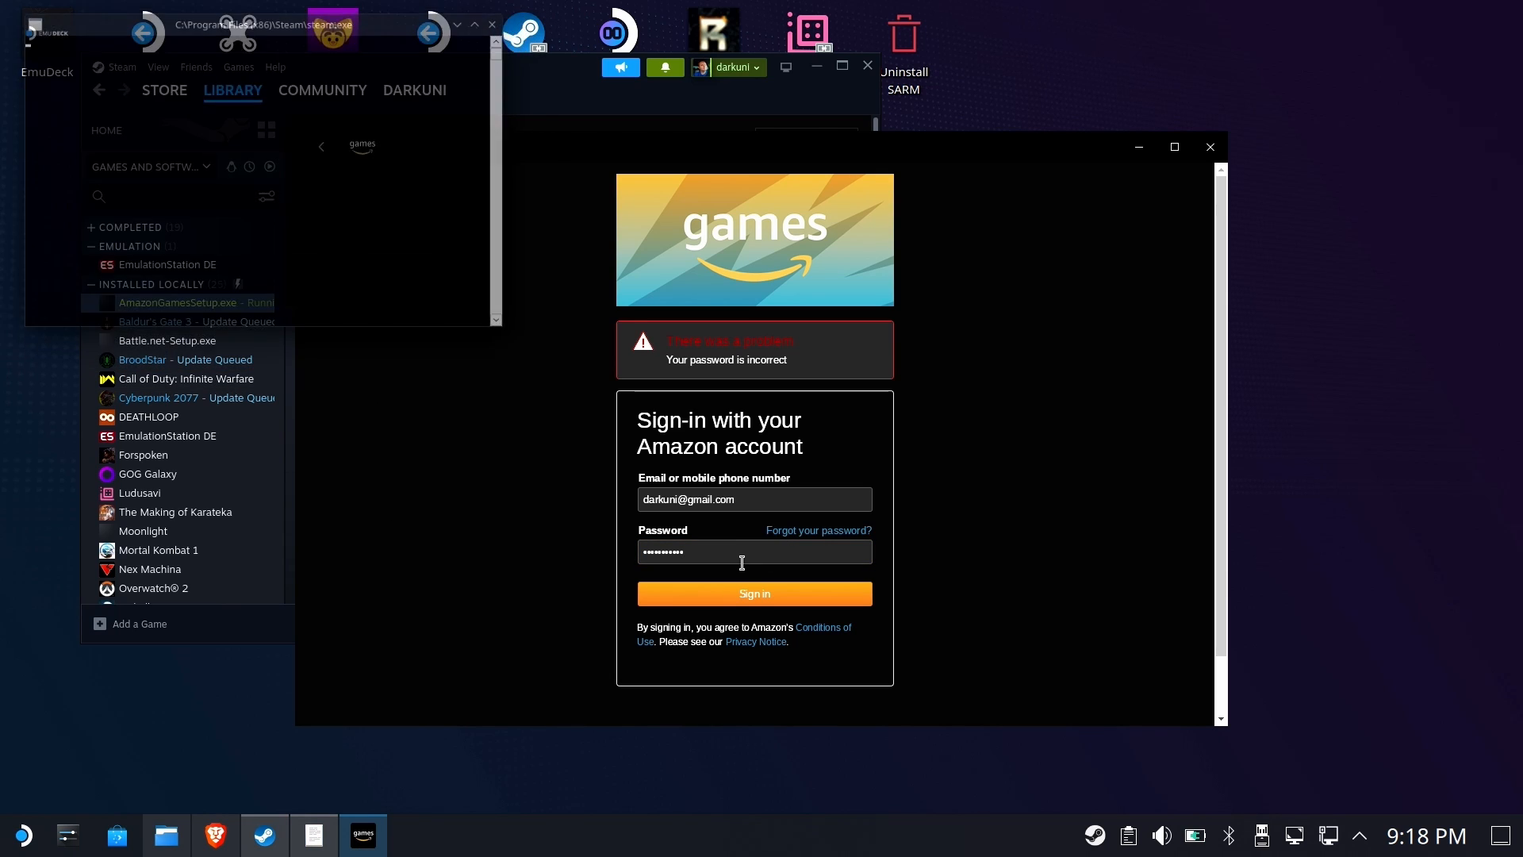
left_click(745, 595)
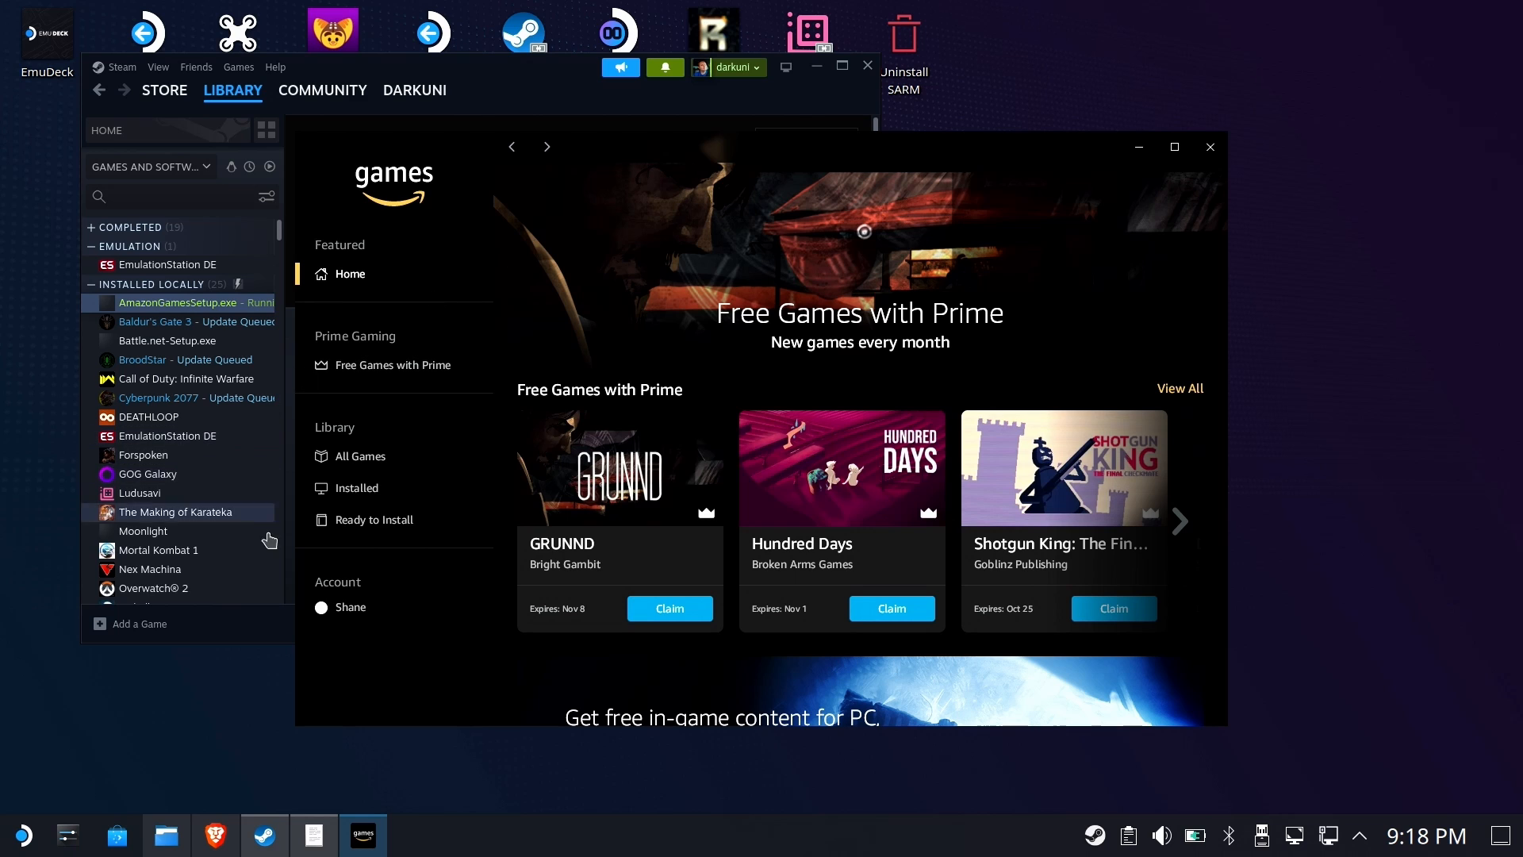
Install Metal Slug 4 from the Ready to Install library, choosing C:\Games as the install location
left_click(377, 521)
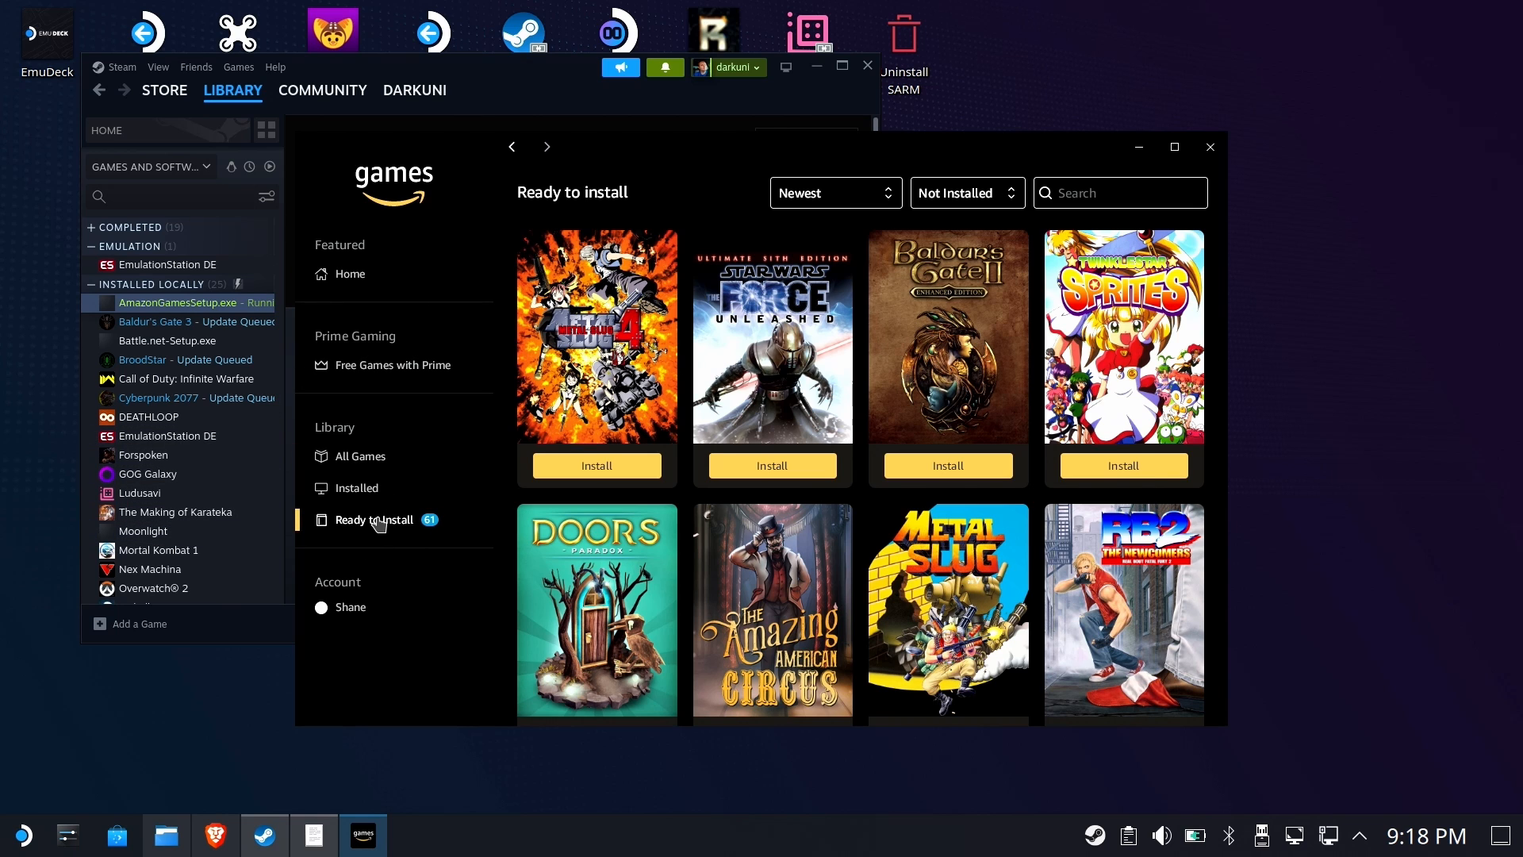
left_click(608, 468)
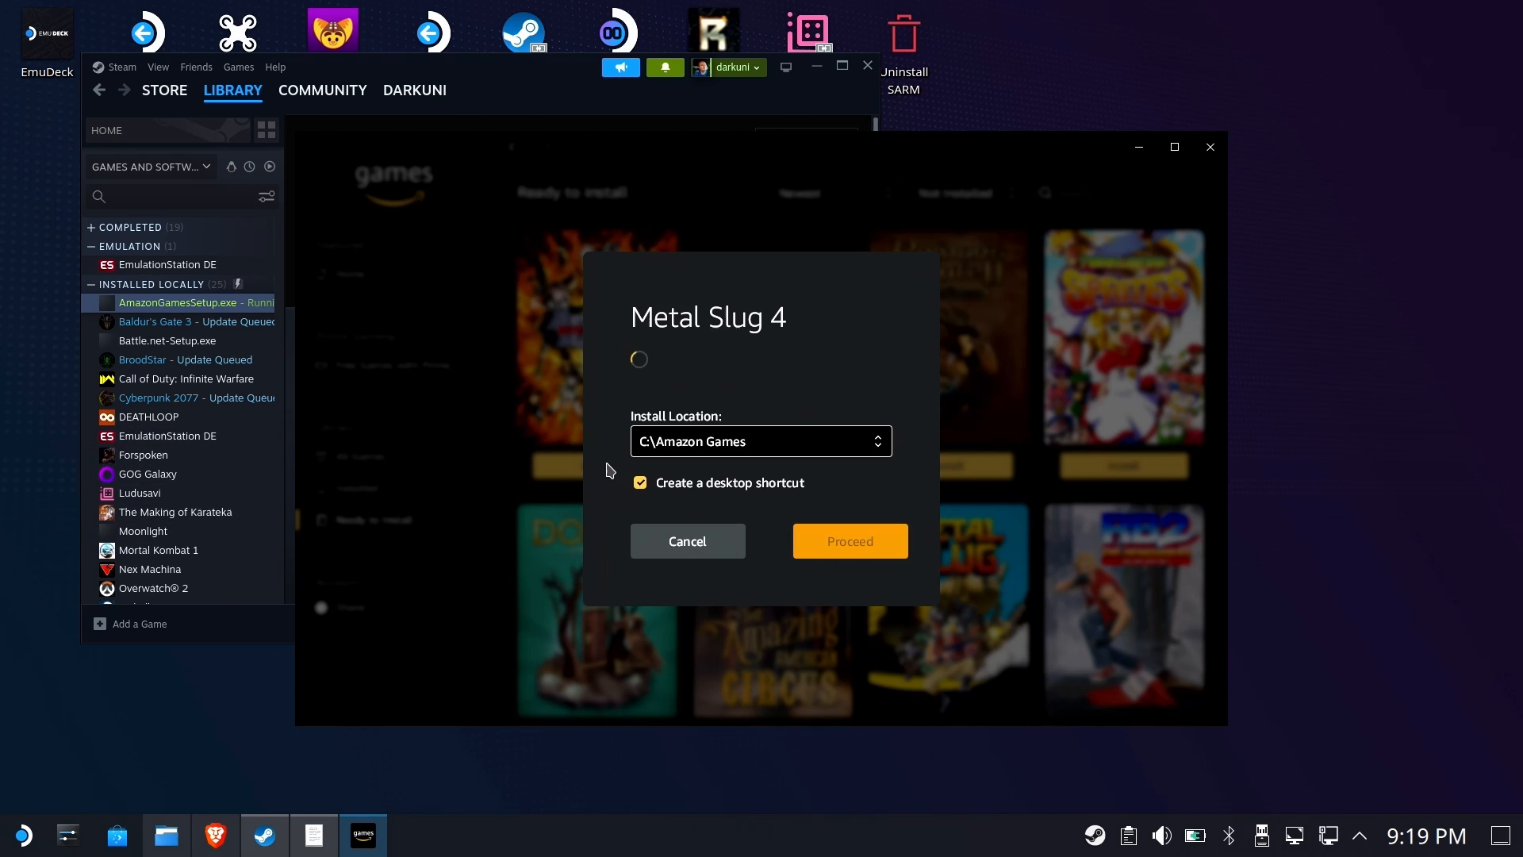
left_click(869, 448)
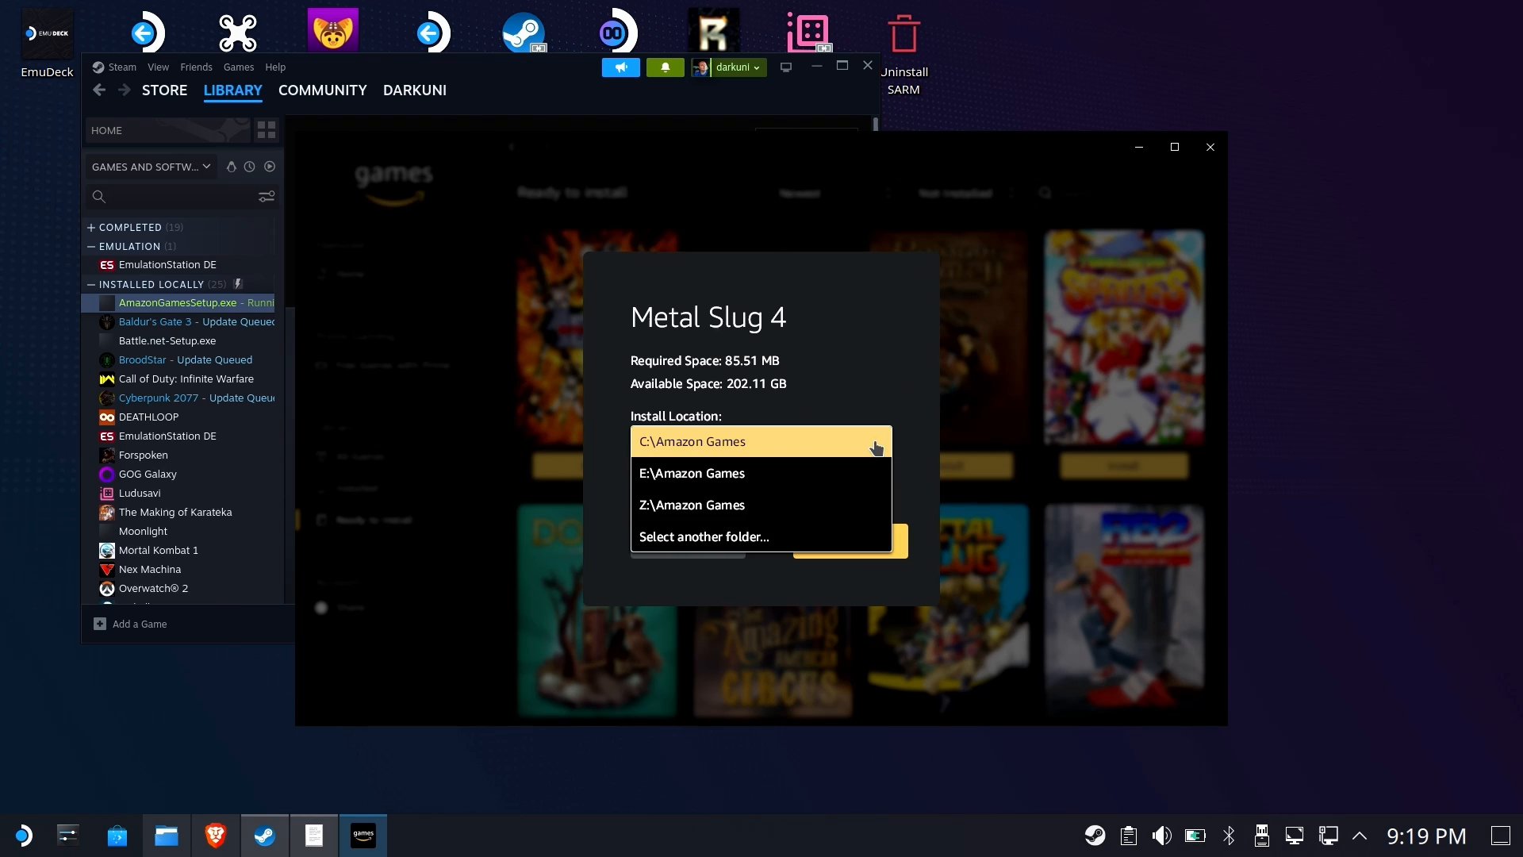
left_click(739, 536)
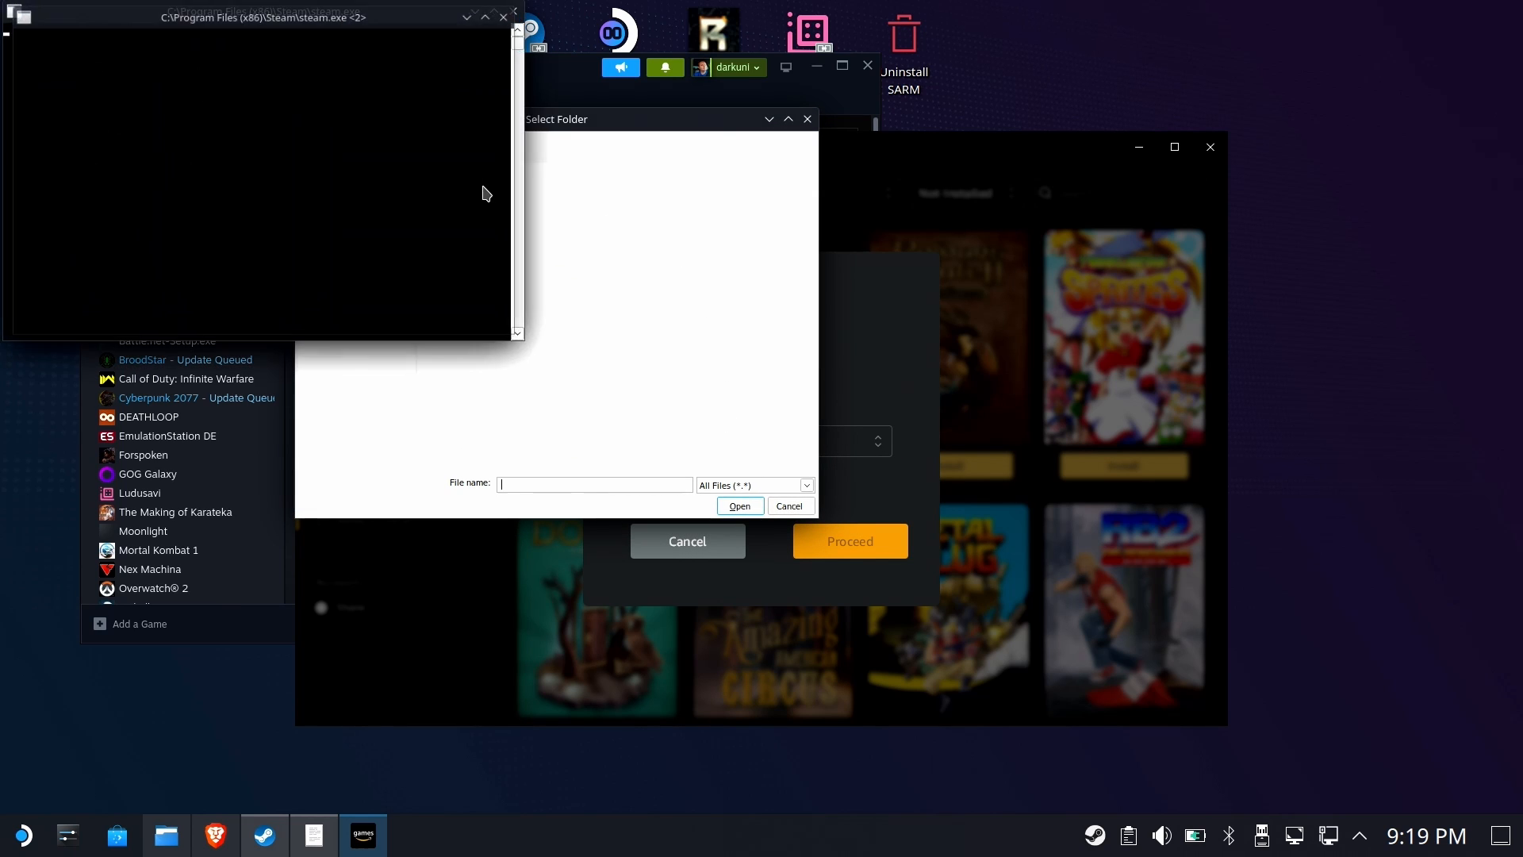
left_click_drag(573, 119, 878, 165)
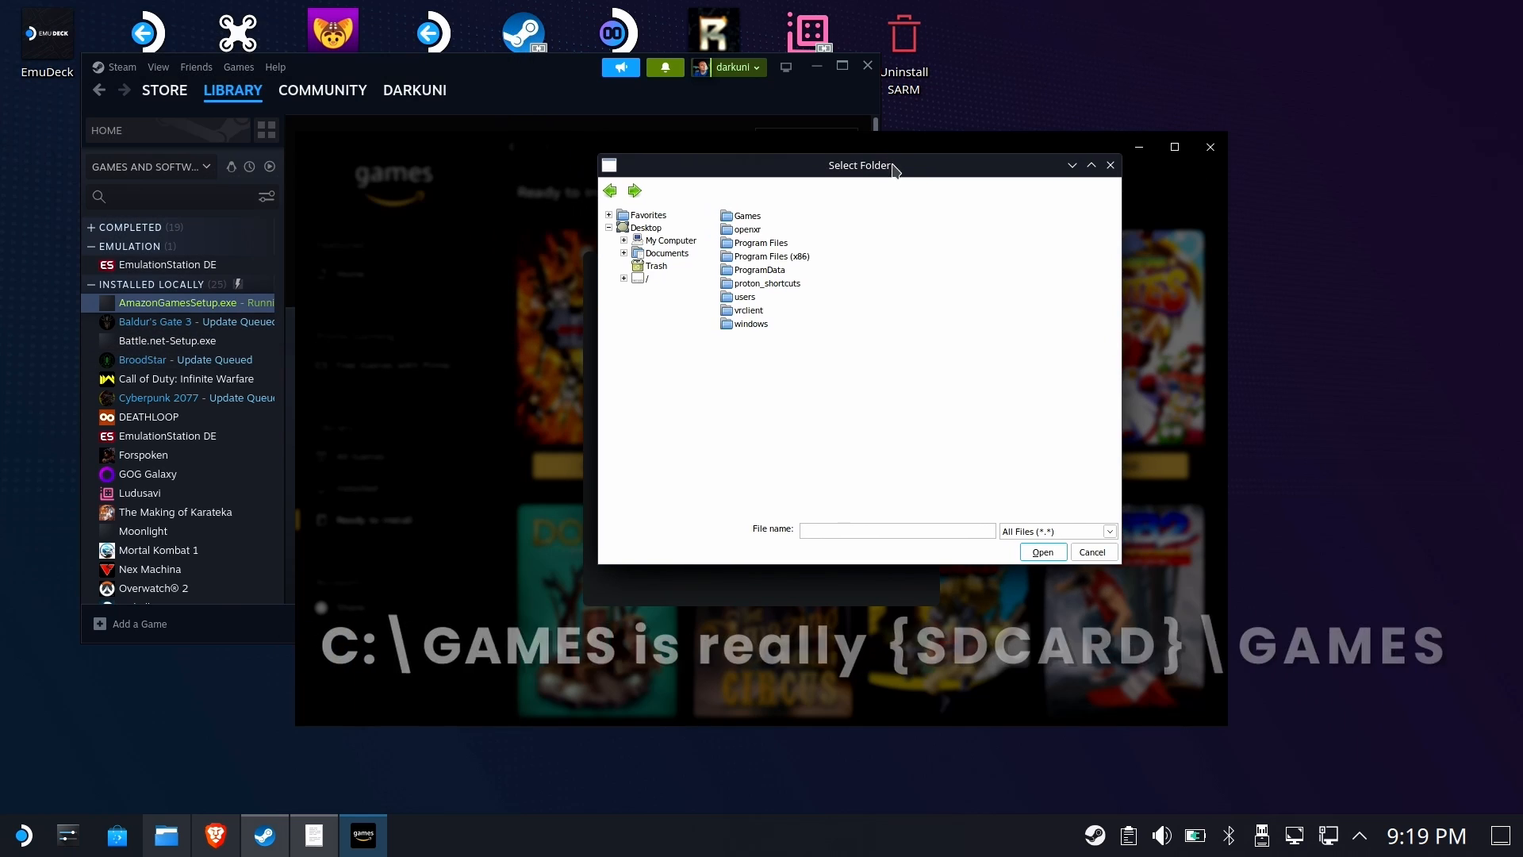
double_click(749, 217)
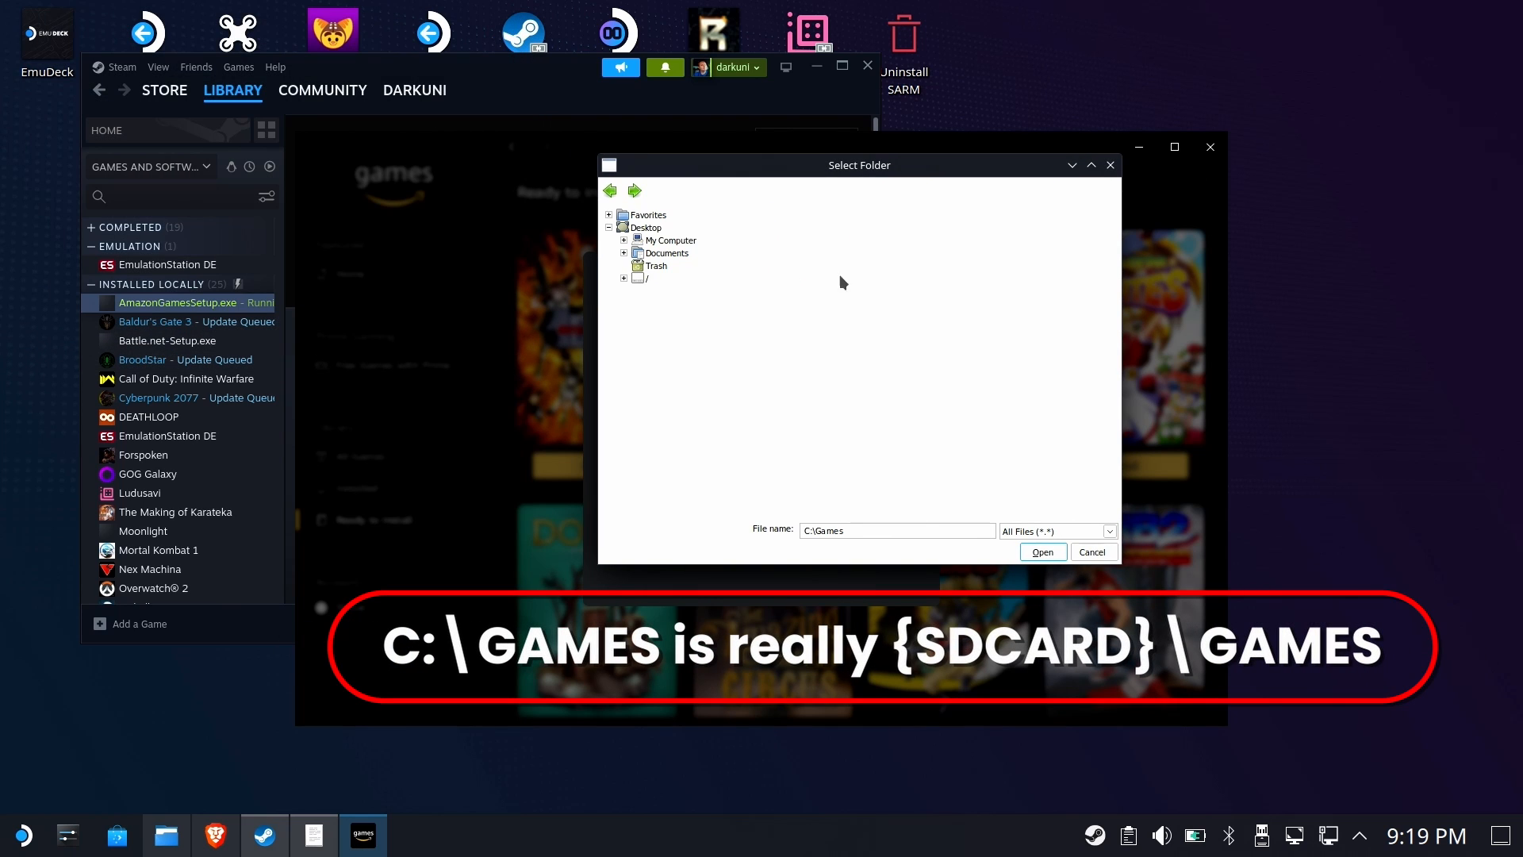
left_click(1044, 557)
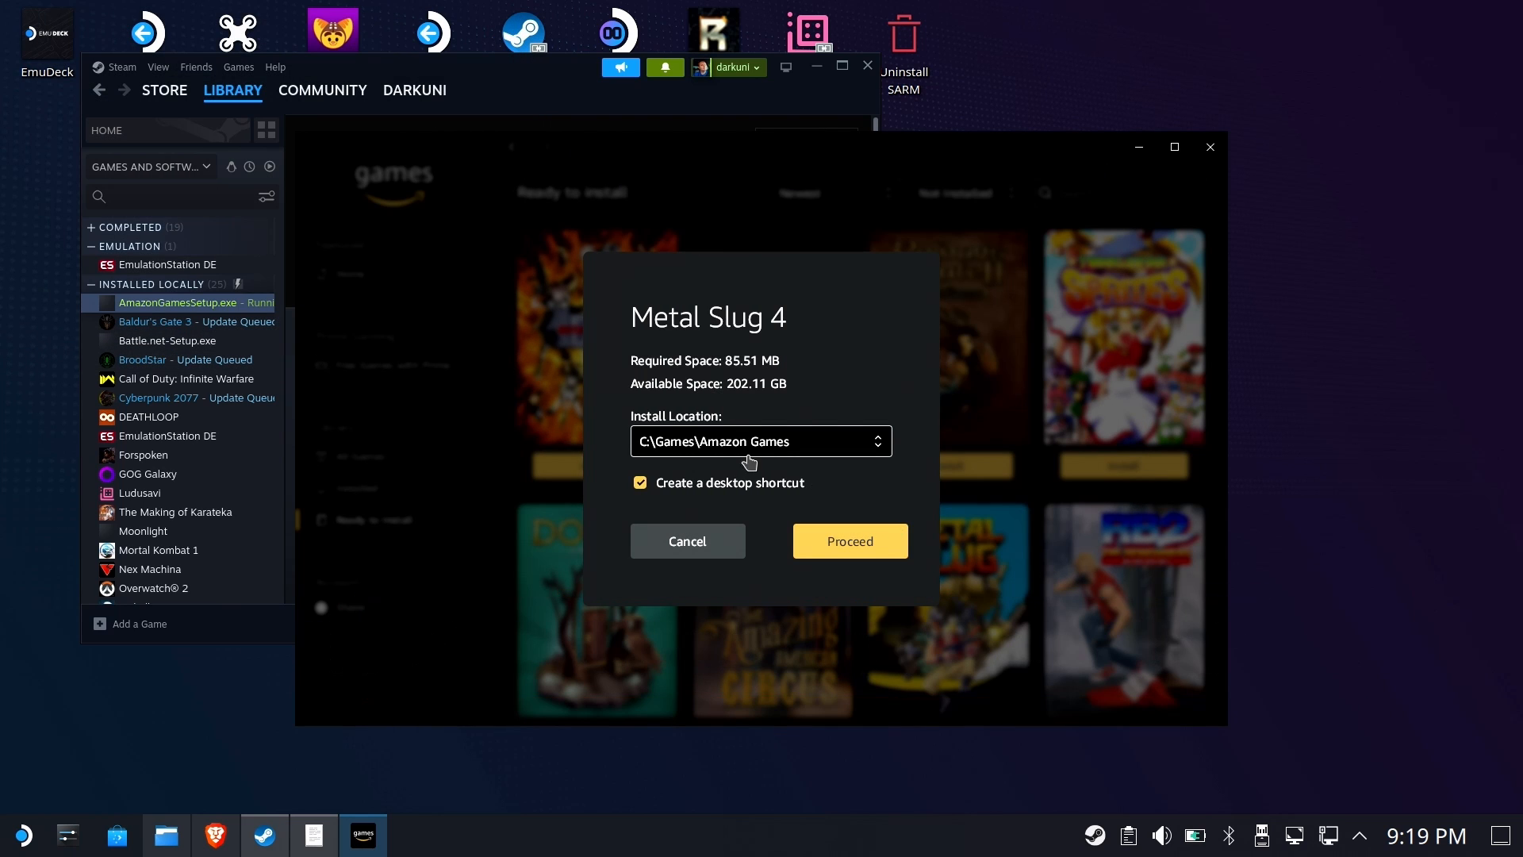
left_click(841, 548)
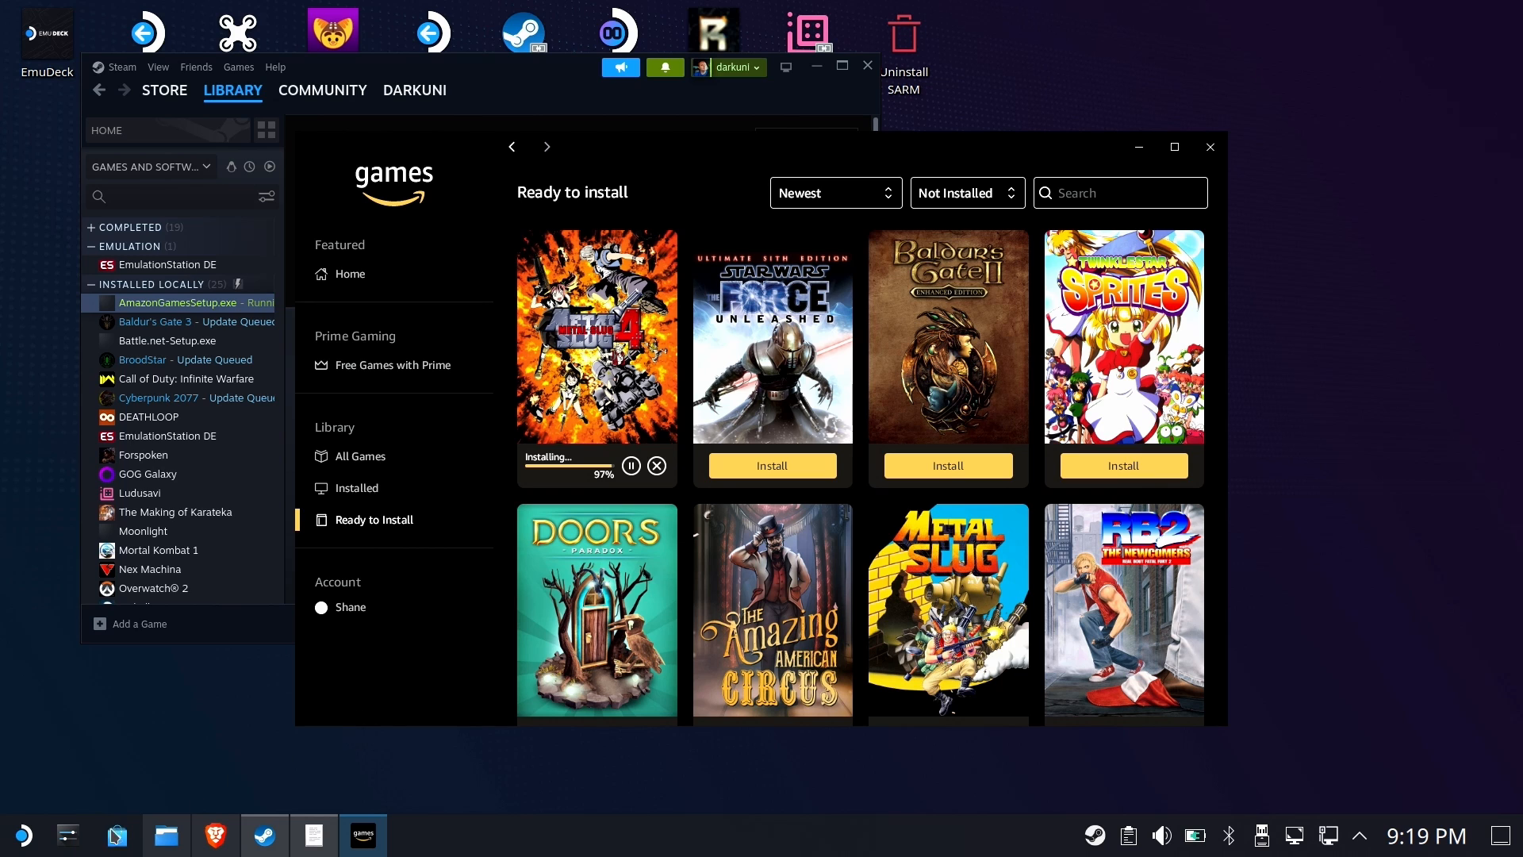
Browse the microSD Games folder in the file manager to check the Amazon Games library contents
left_click(165, 835)
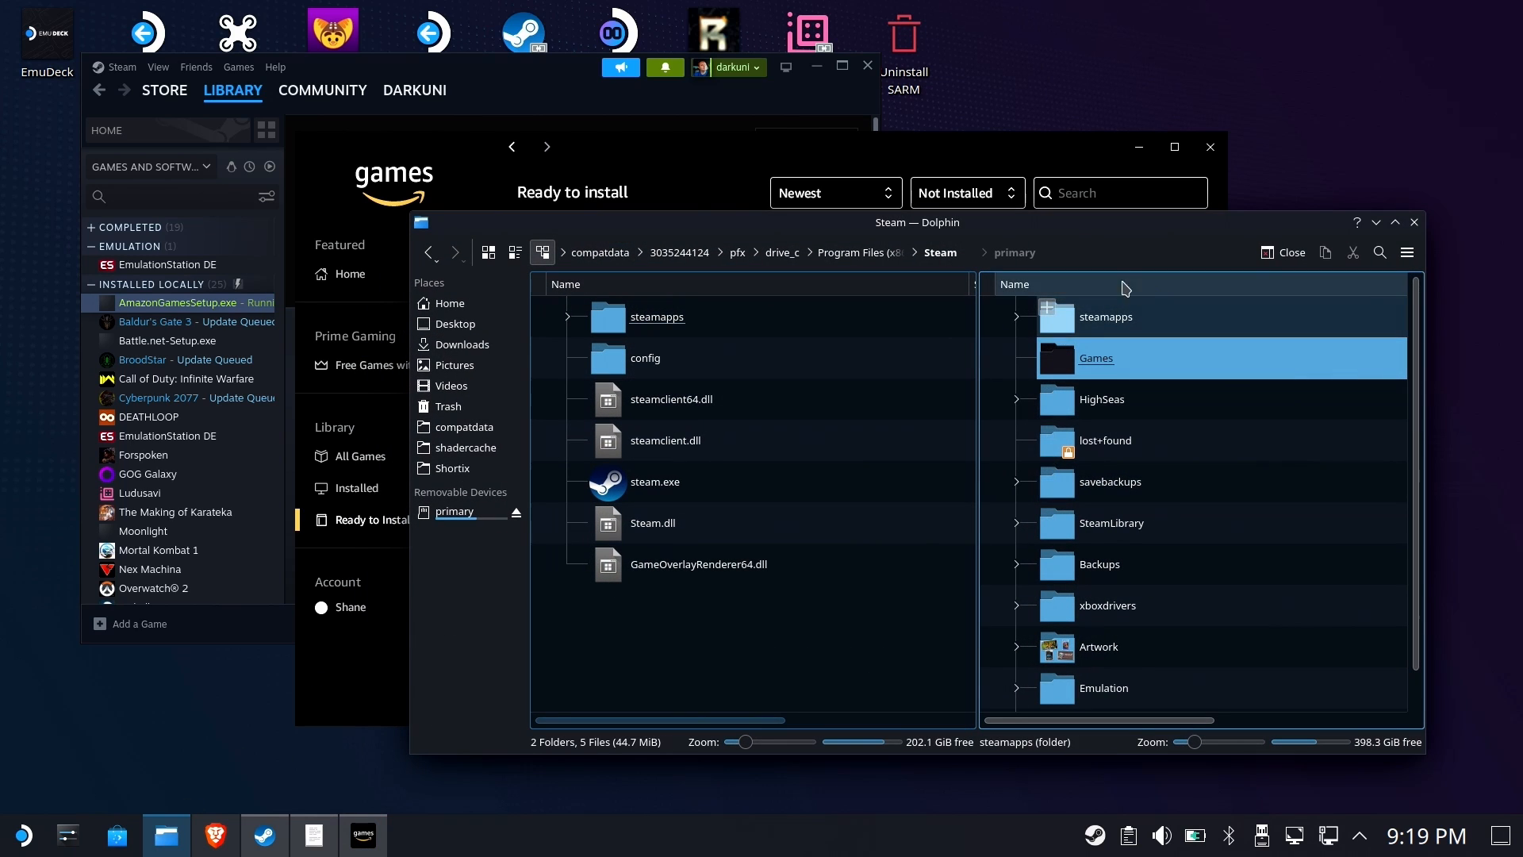
double_click(1130, 361)
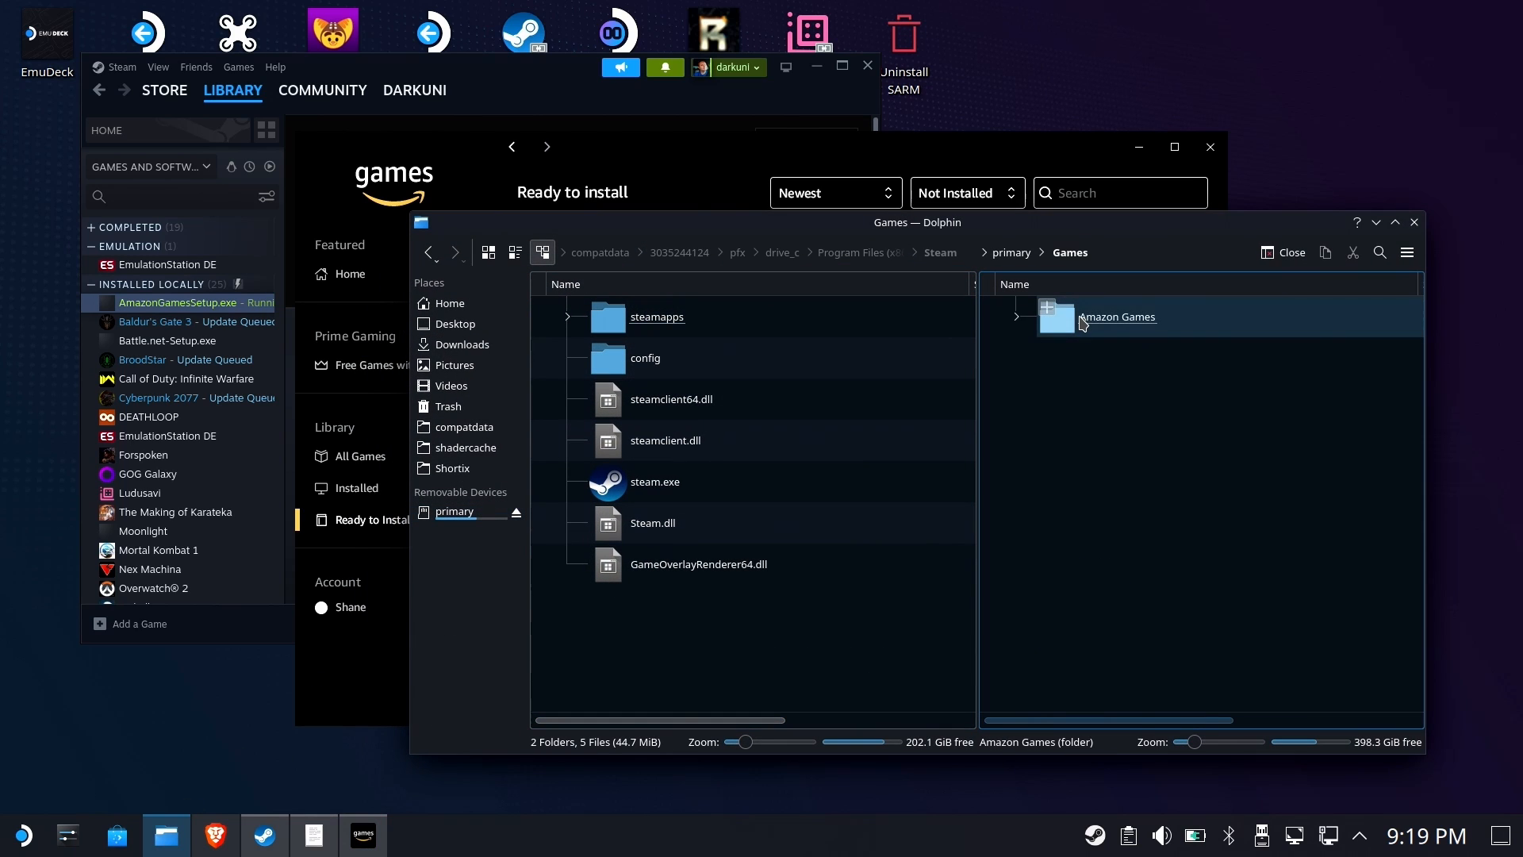
double_click(1083, 322)
double_click(1111, 325)
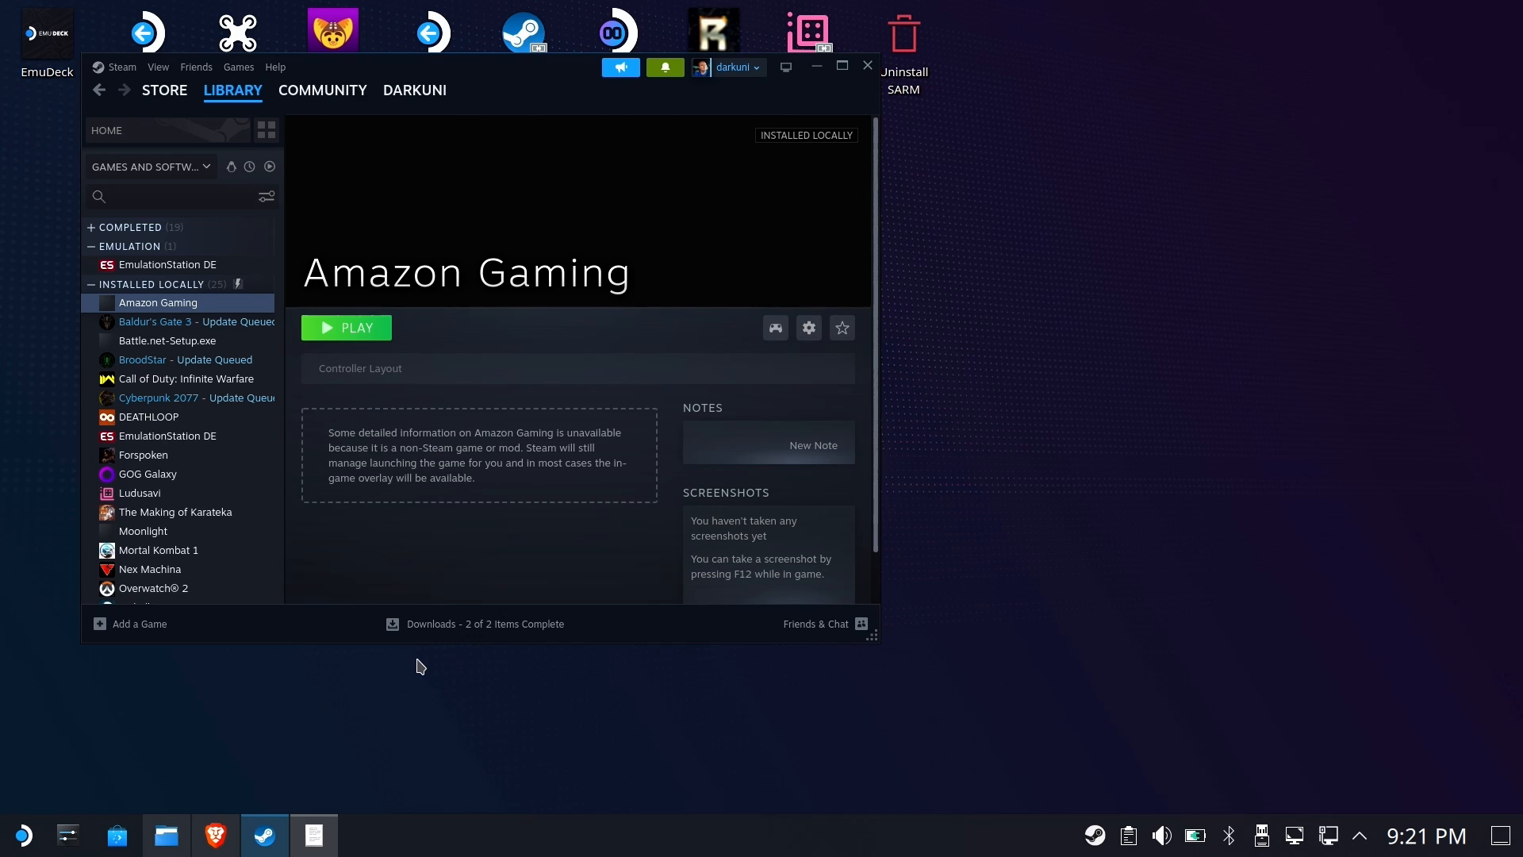
Browse the prefix's drive_c folders, including users/Public/Desktop, looking for the app's files
left_click(170, 837)
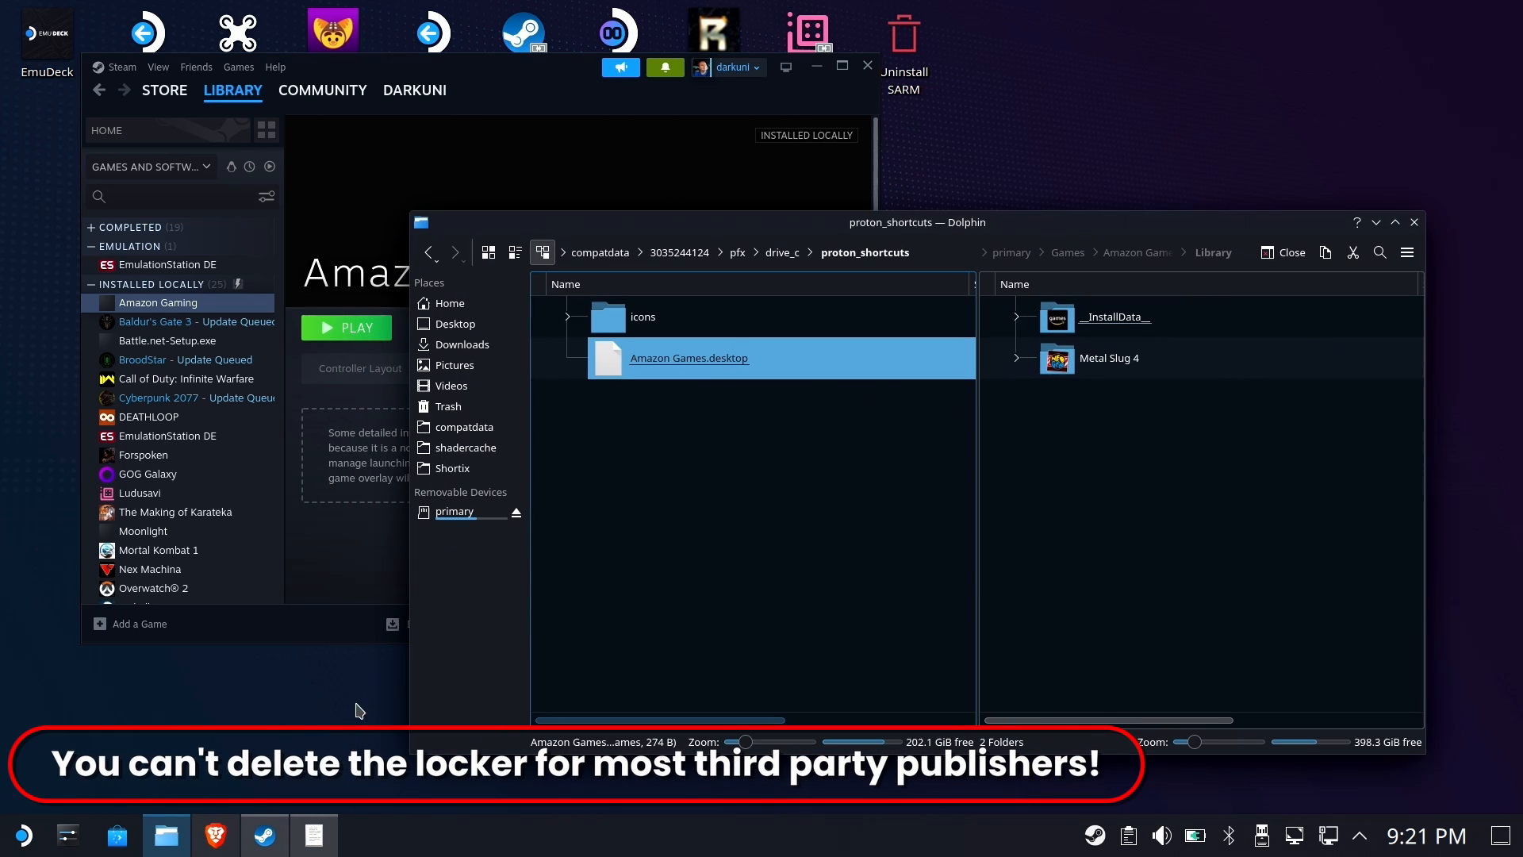
left_click(772, 252)
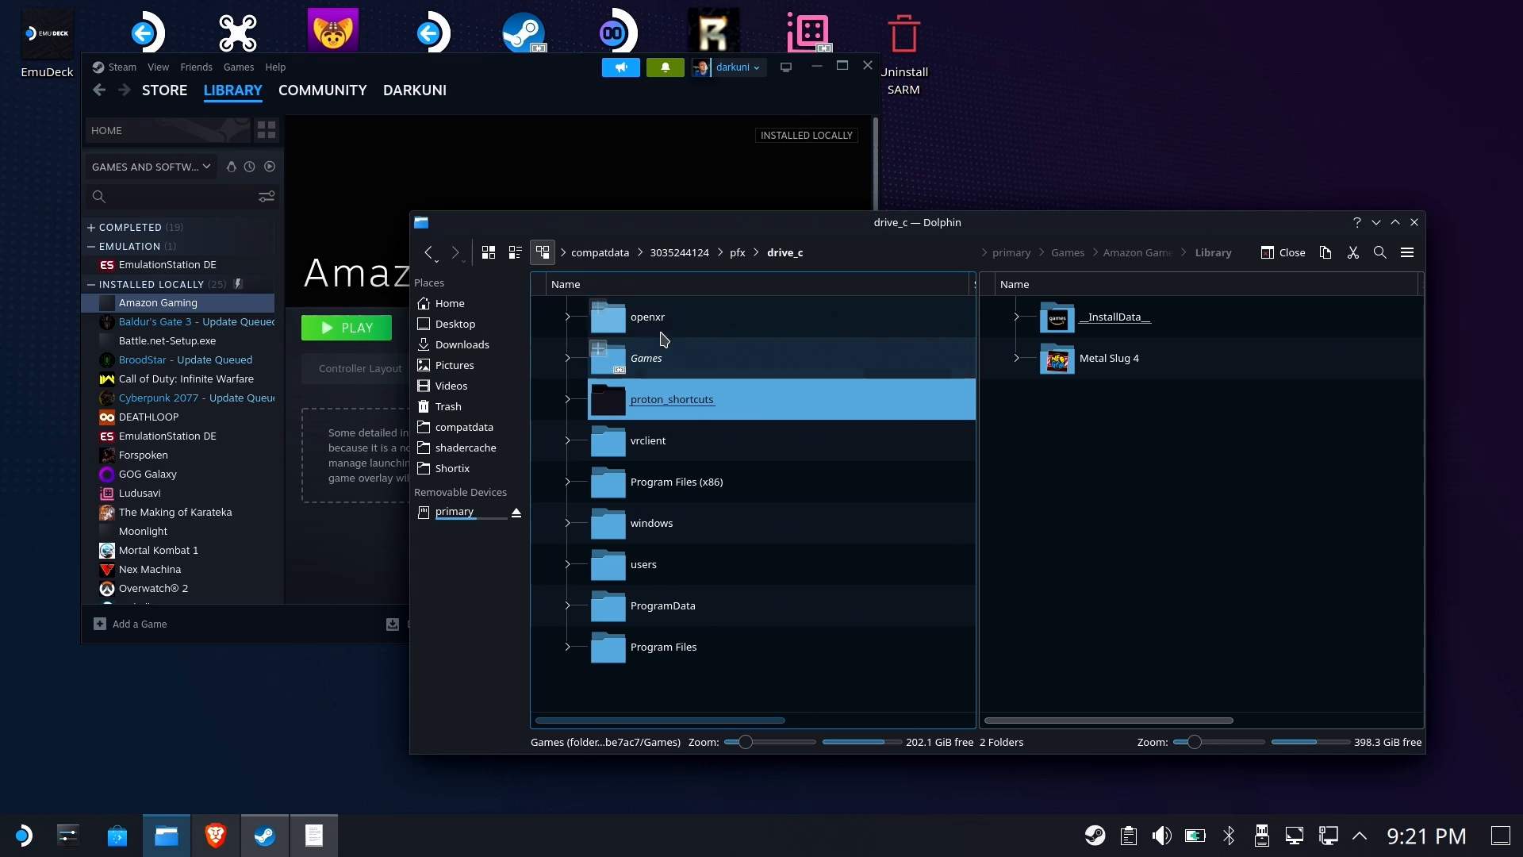
double_click(653, 321)
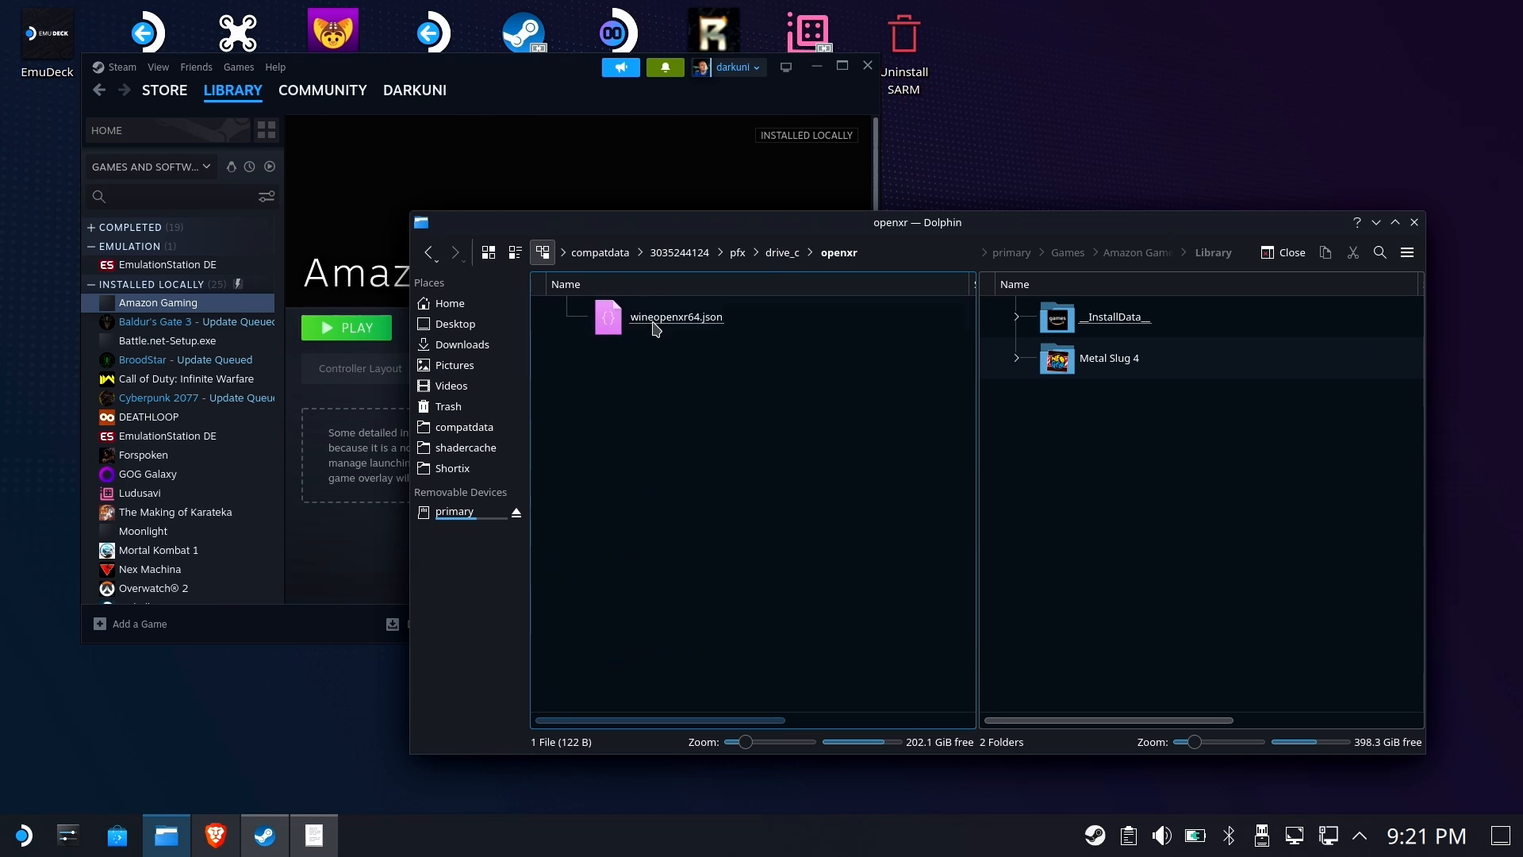
left_click(784, 252)
double_click(645, 564)
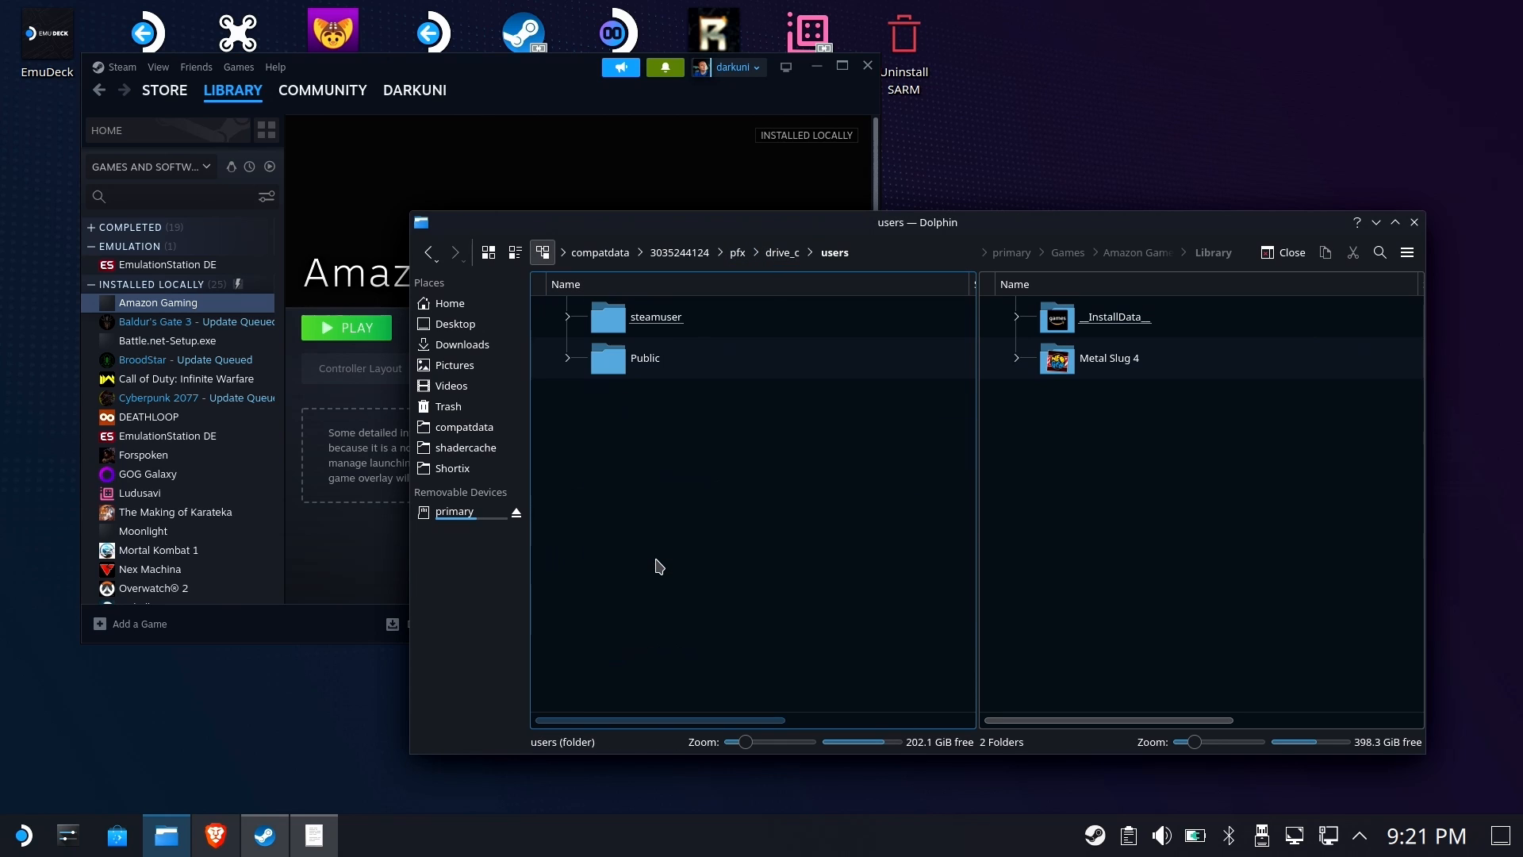
double_click(645, 361)
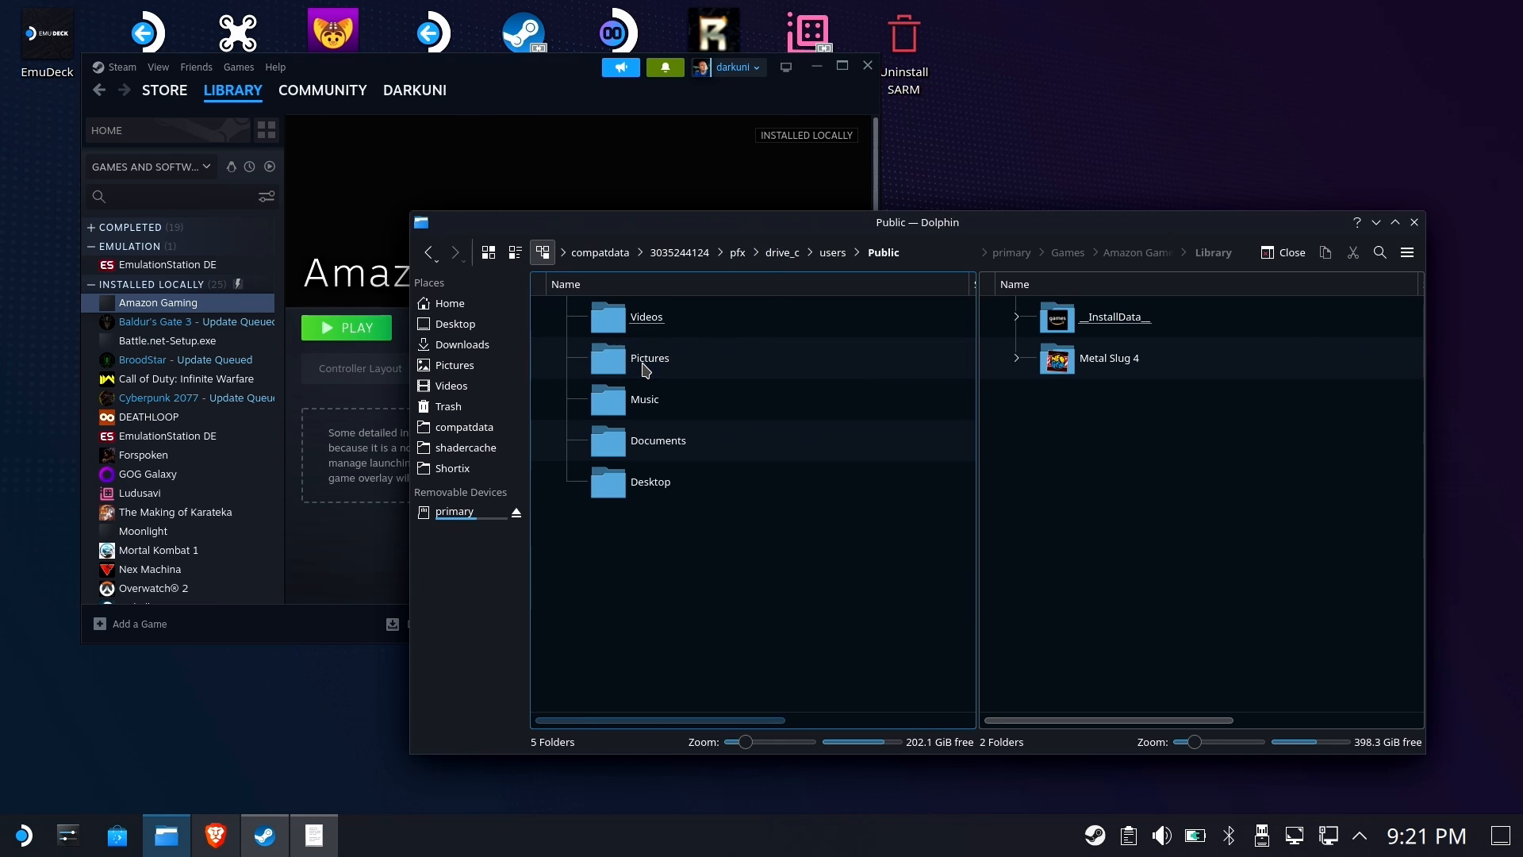
double_click(657, 480)
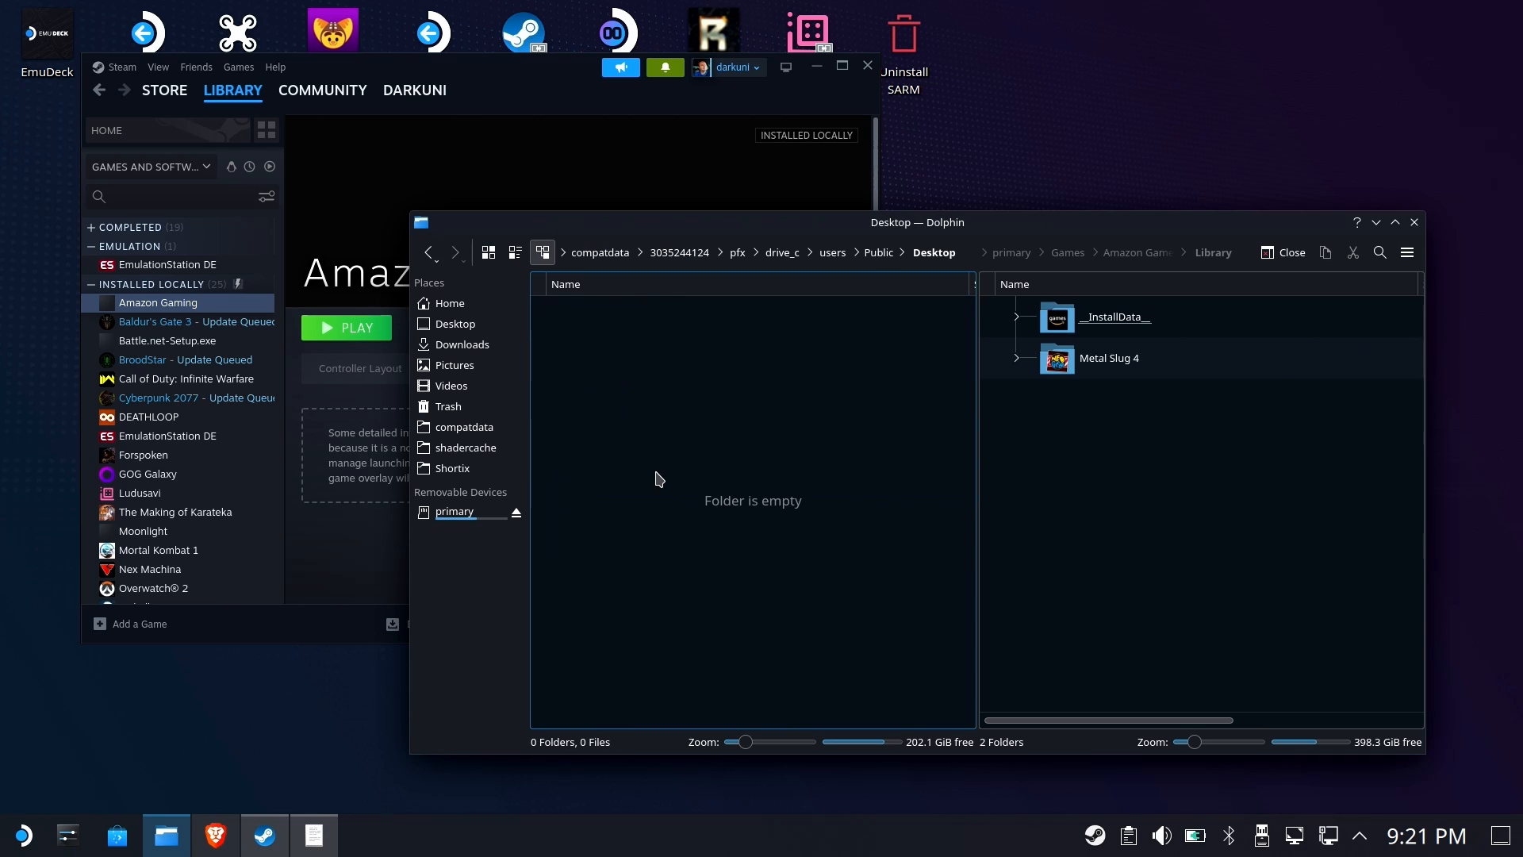
Open steamuser/Local Settings/Application Data/Amazon Games/App and copy the location of Amazon Games.exe
left_click(847, 257)
double_click(674, 321)
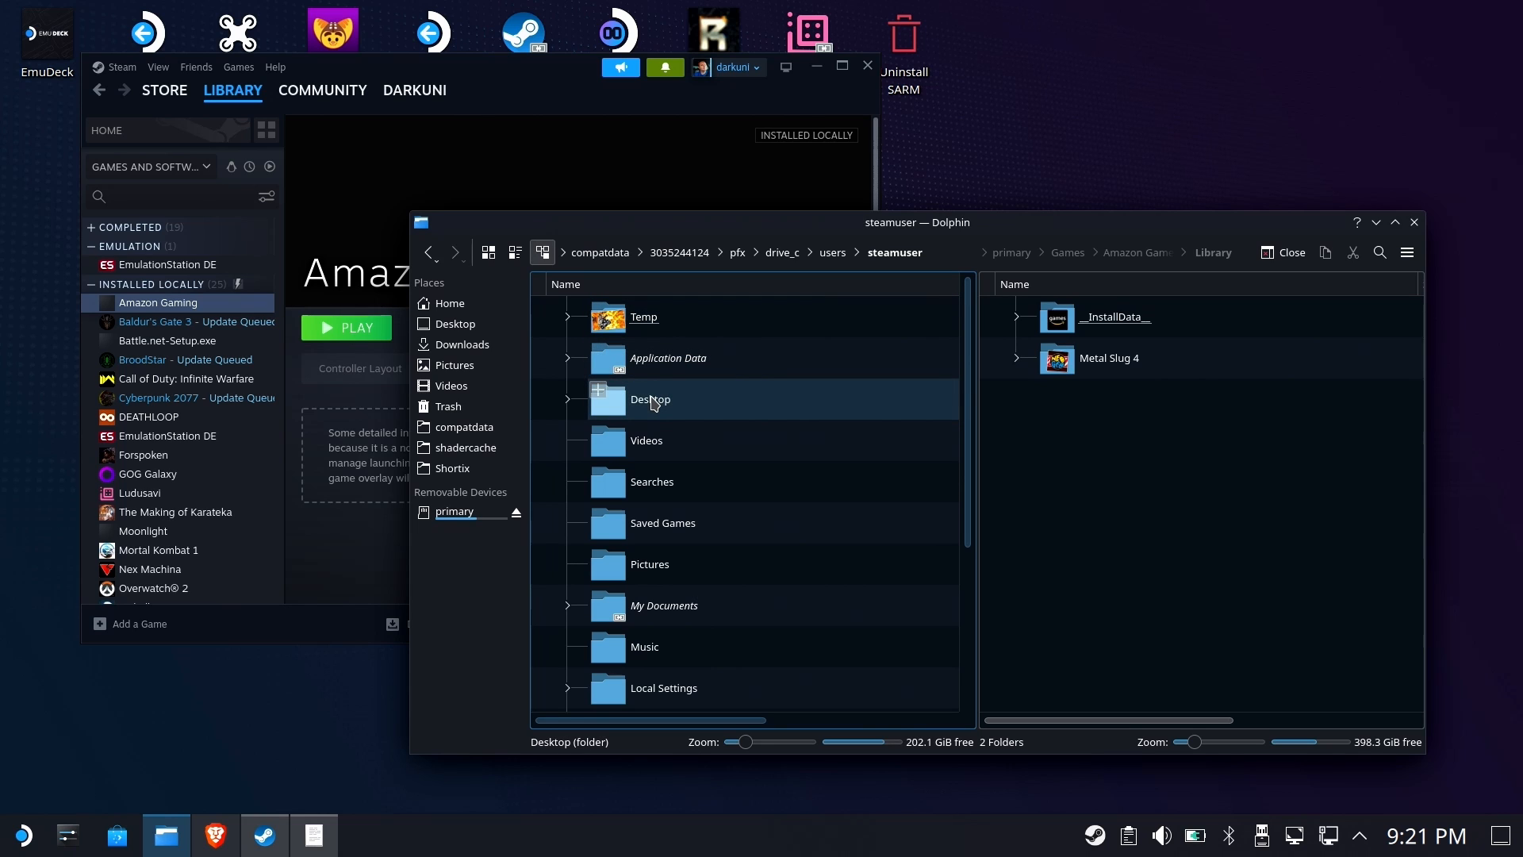
scroll(682, 492, "down", 3)
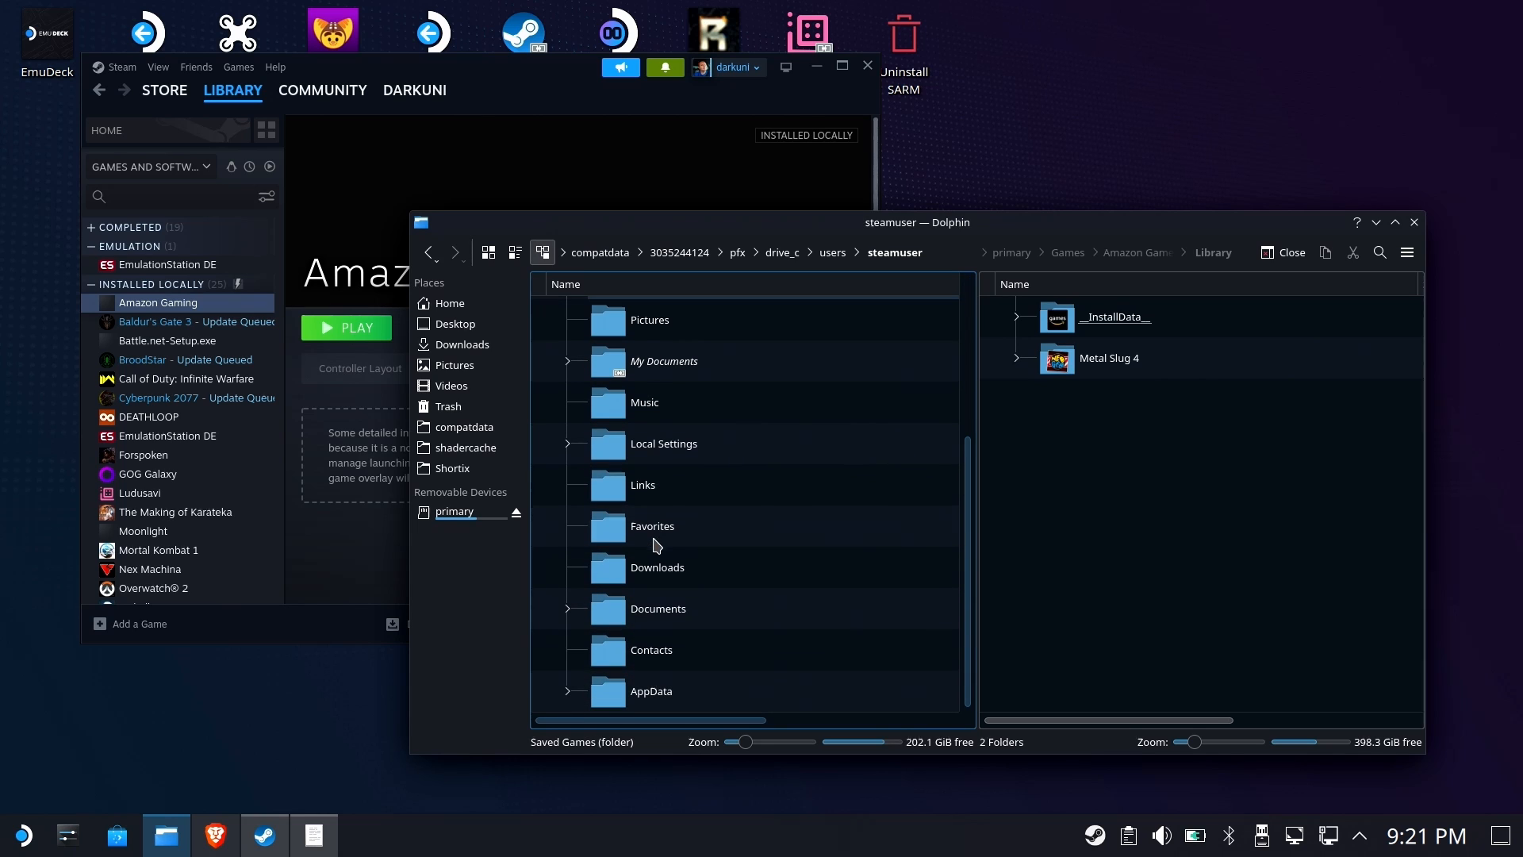
left_click(702, 452)
left_click(697, 321)
left_click(702, 329)
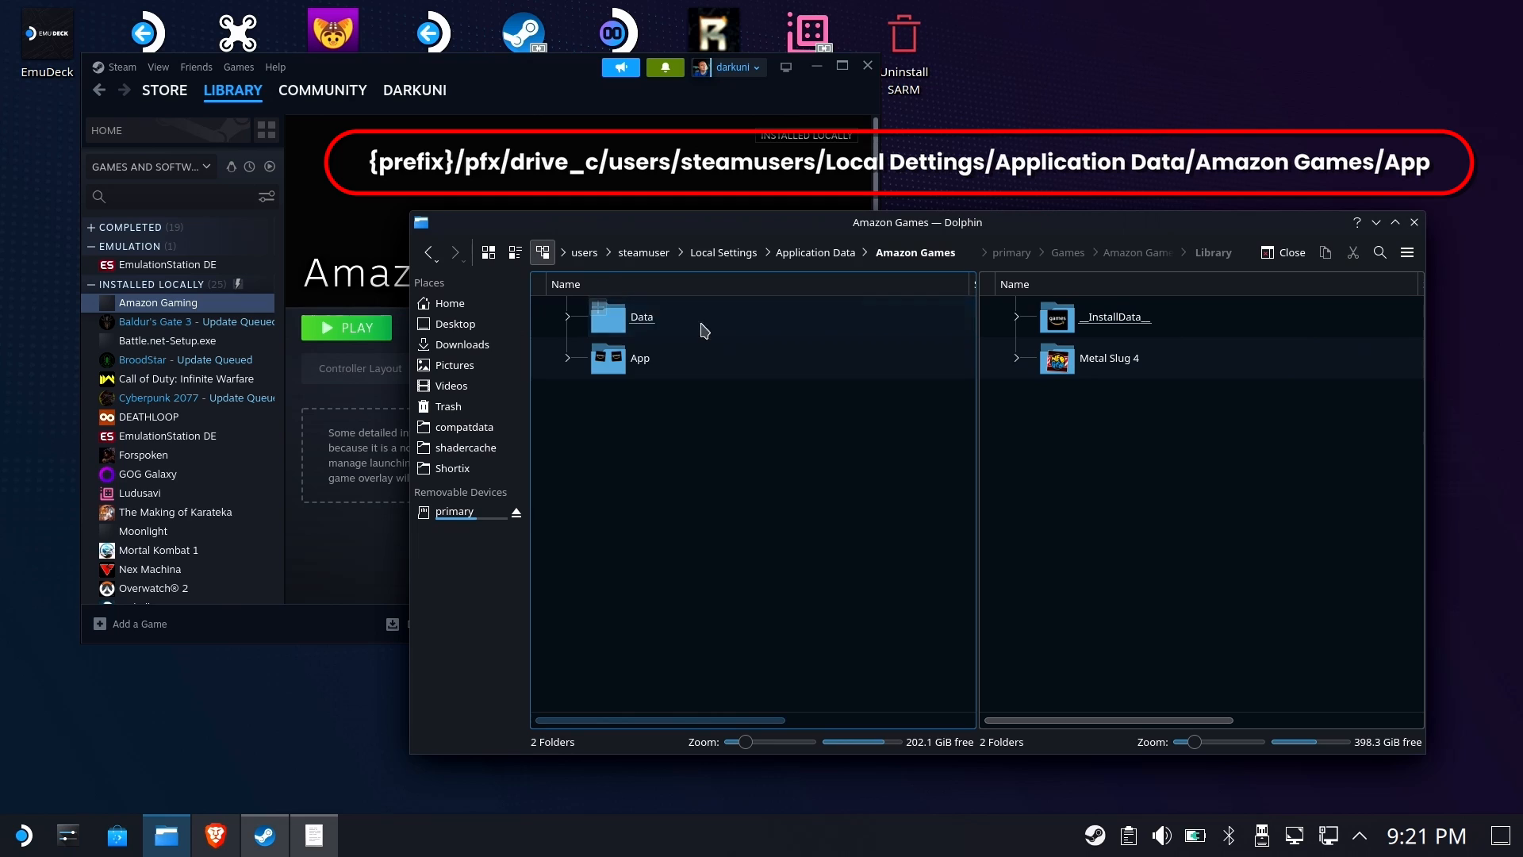
left_click(689, 359)
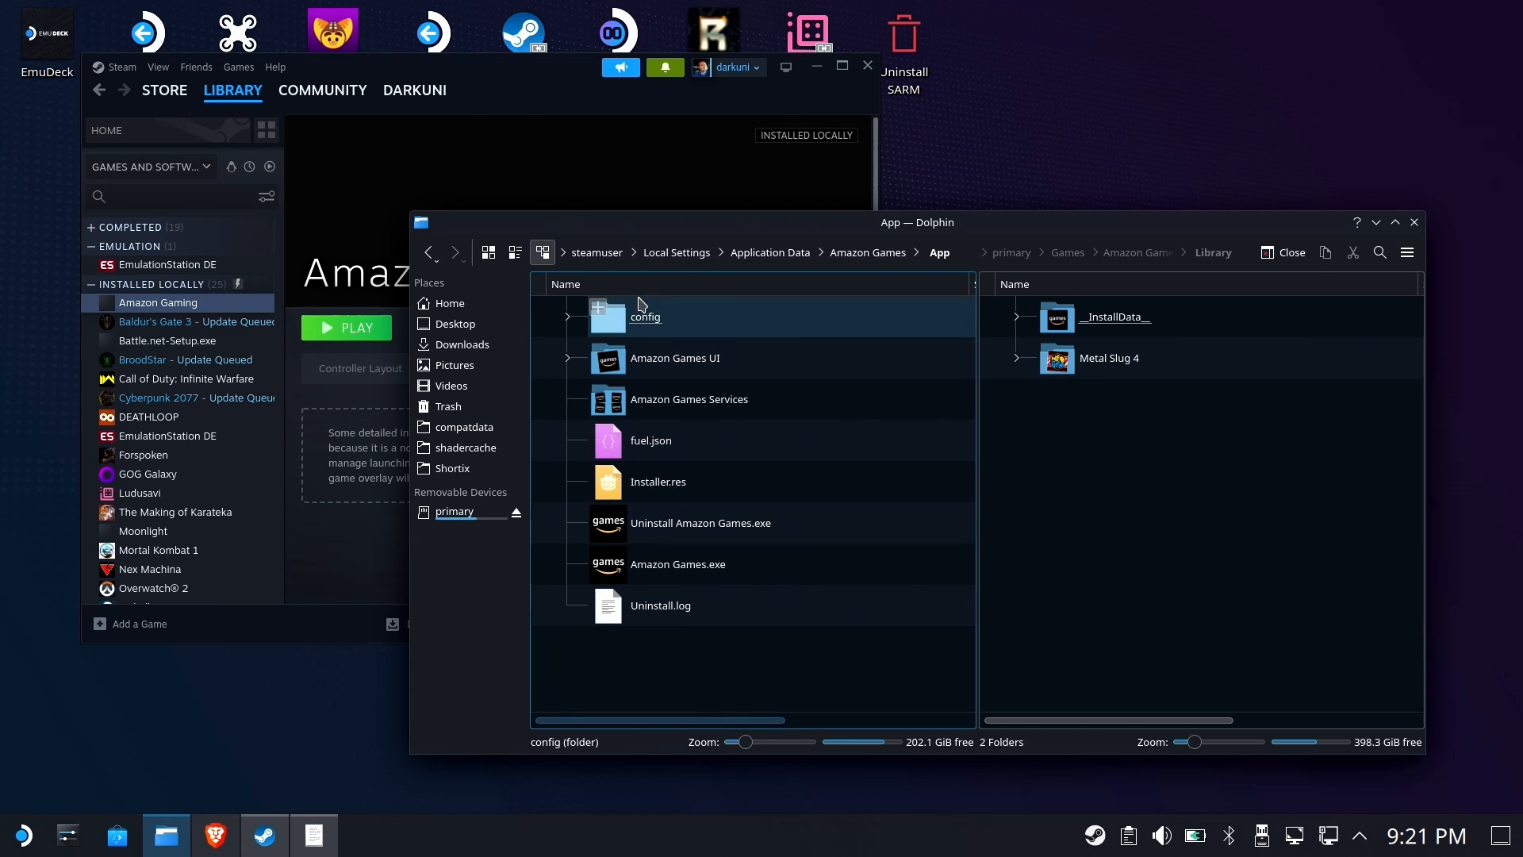
right_click(654, 565)
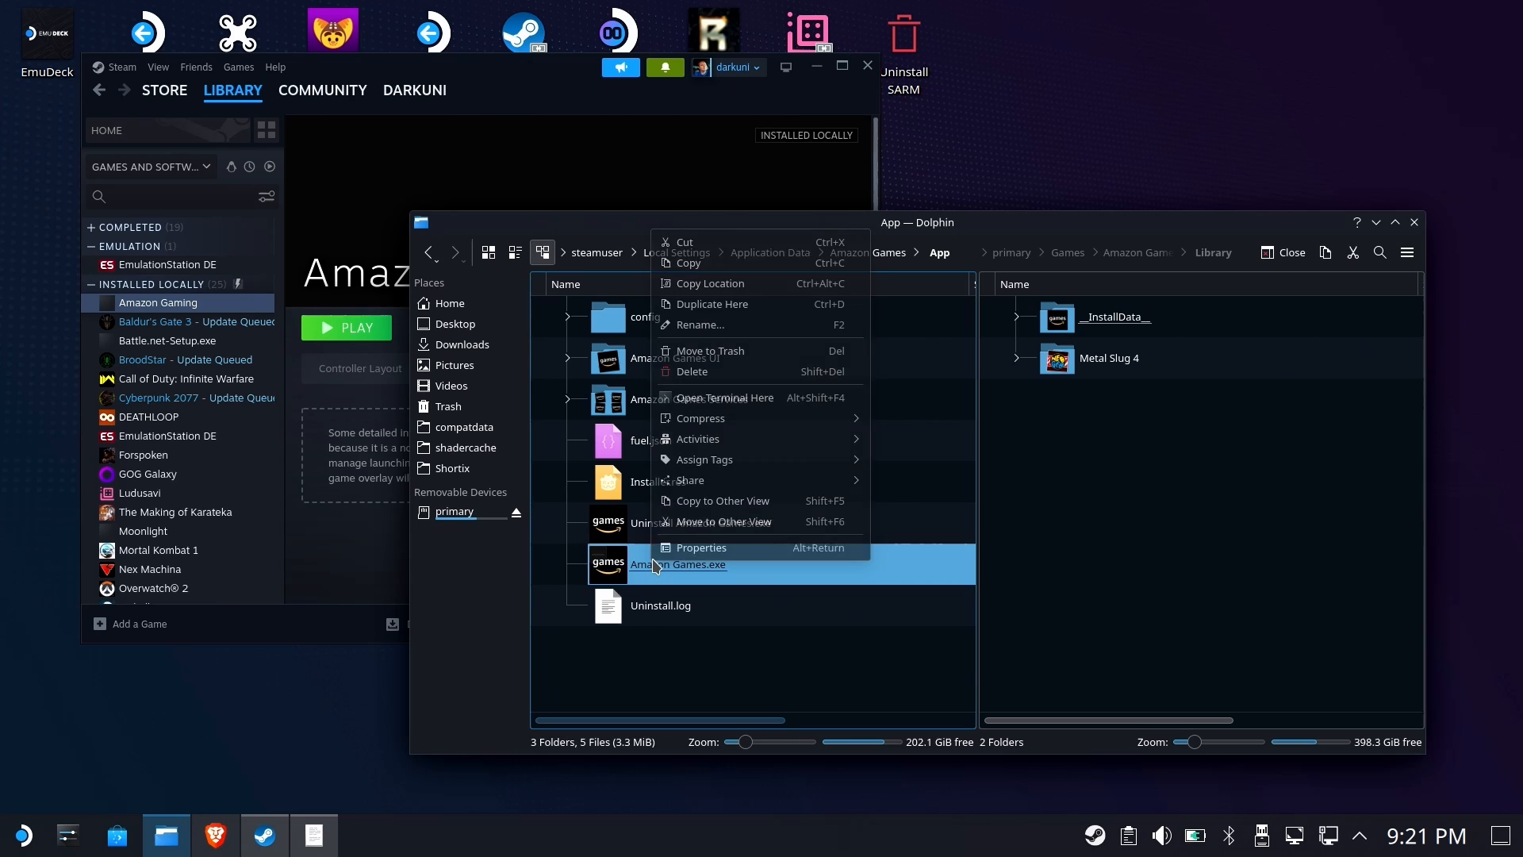
left_click(708, 284)
Open the Amazon Gaming shortcut's properties and replace its target with the copied Amazon Games.exe path in double quotes
left_click(637, 165)
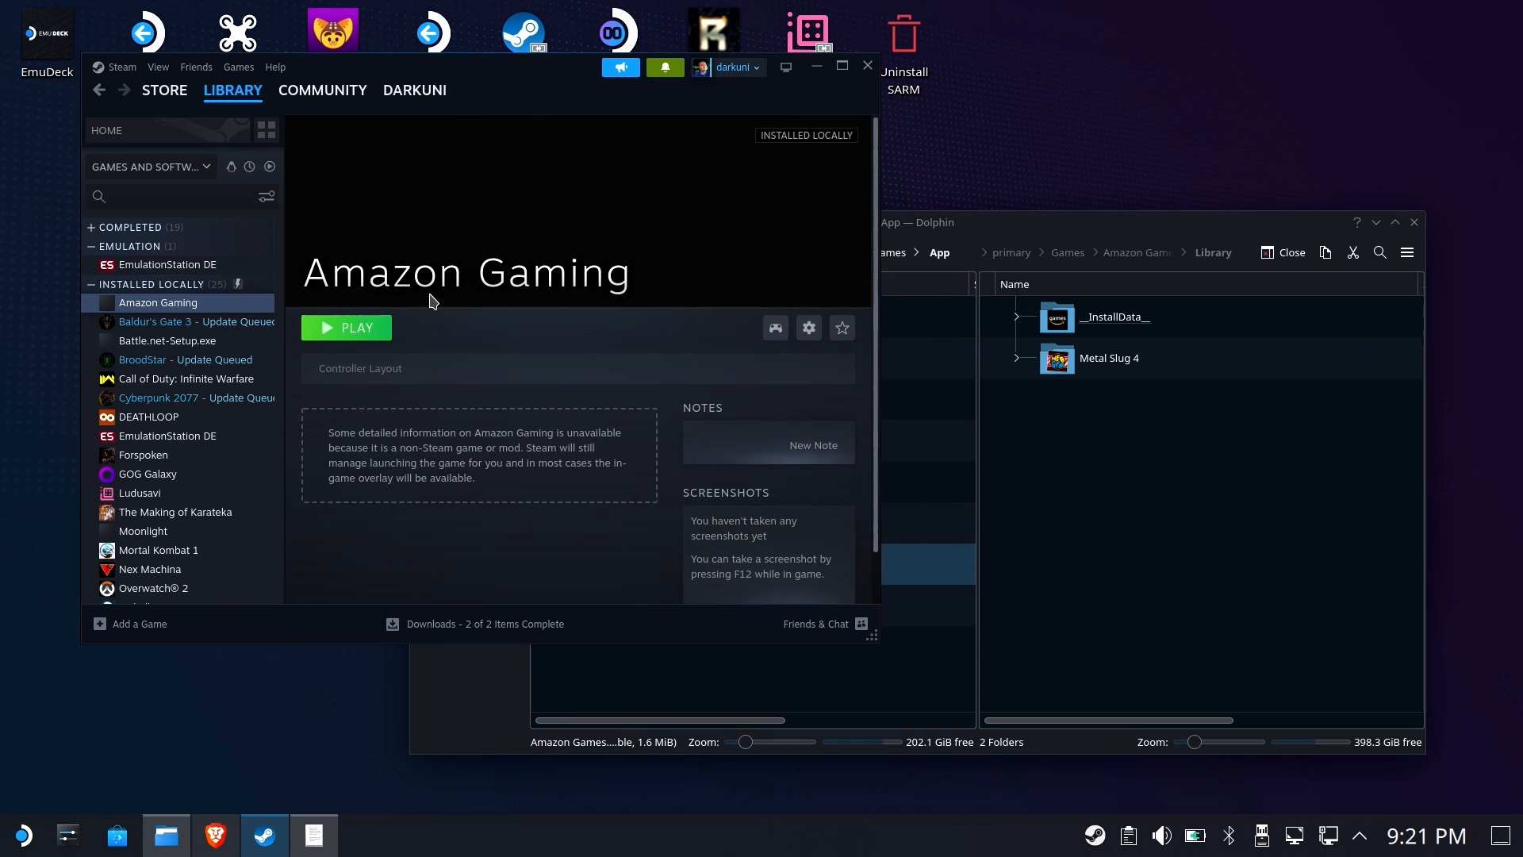
left_click(809, 328)
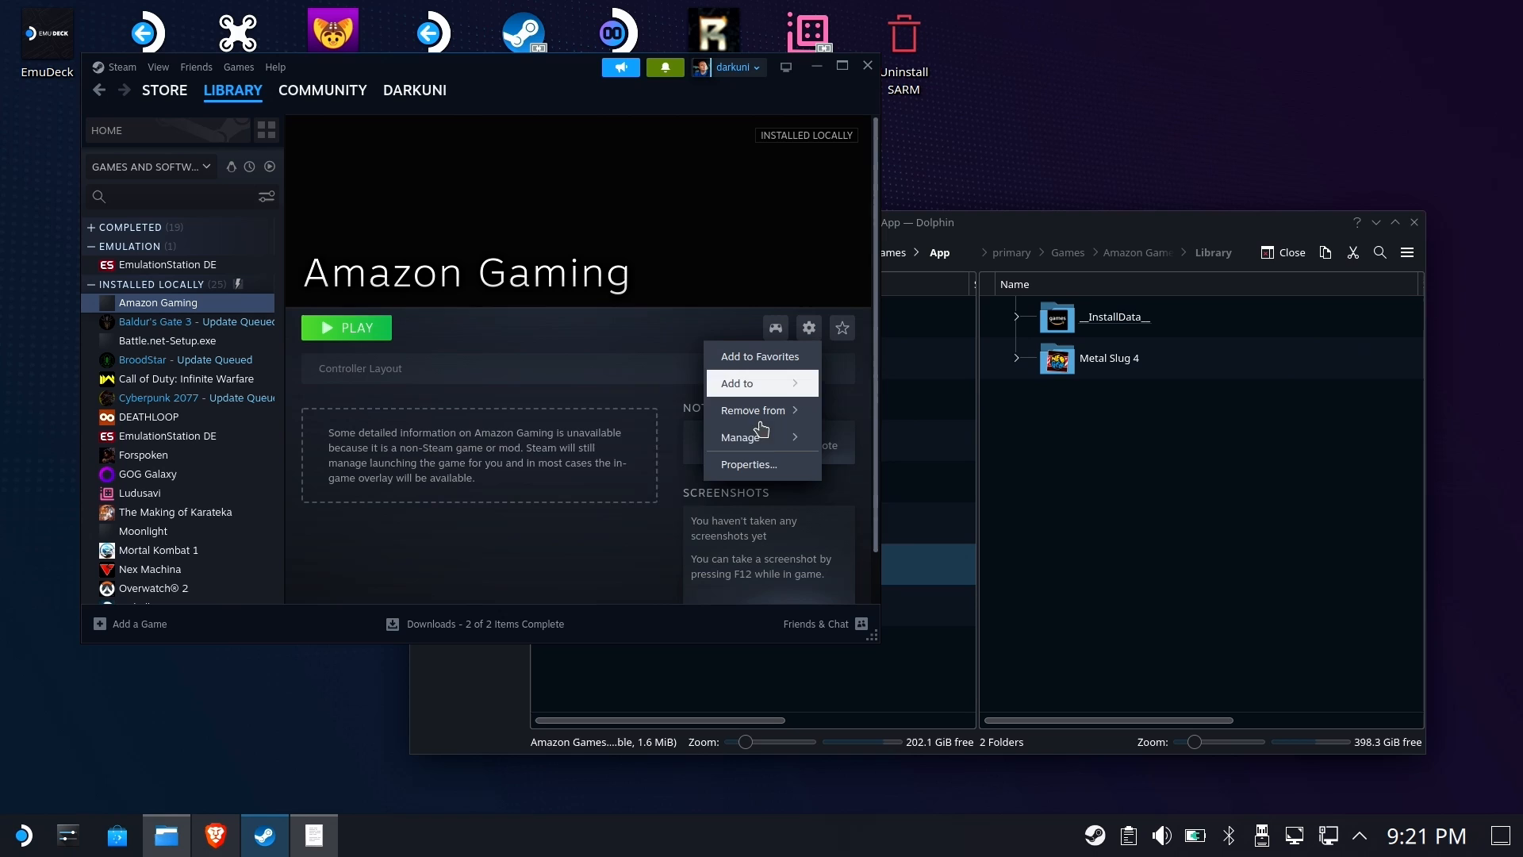
left_click(758, 465)
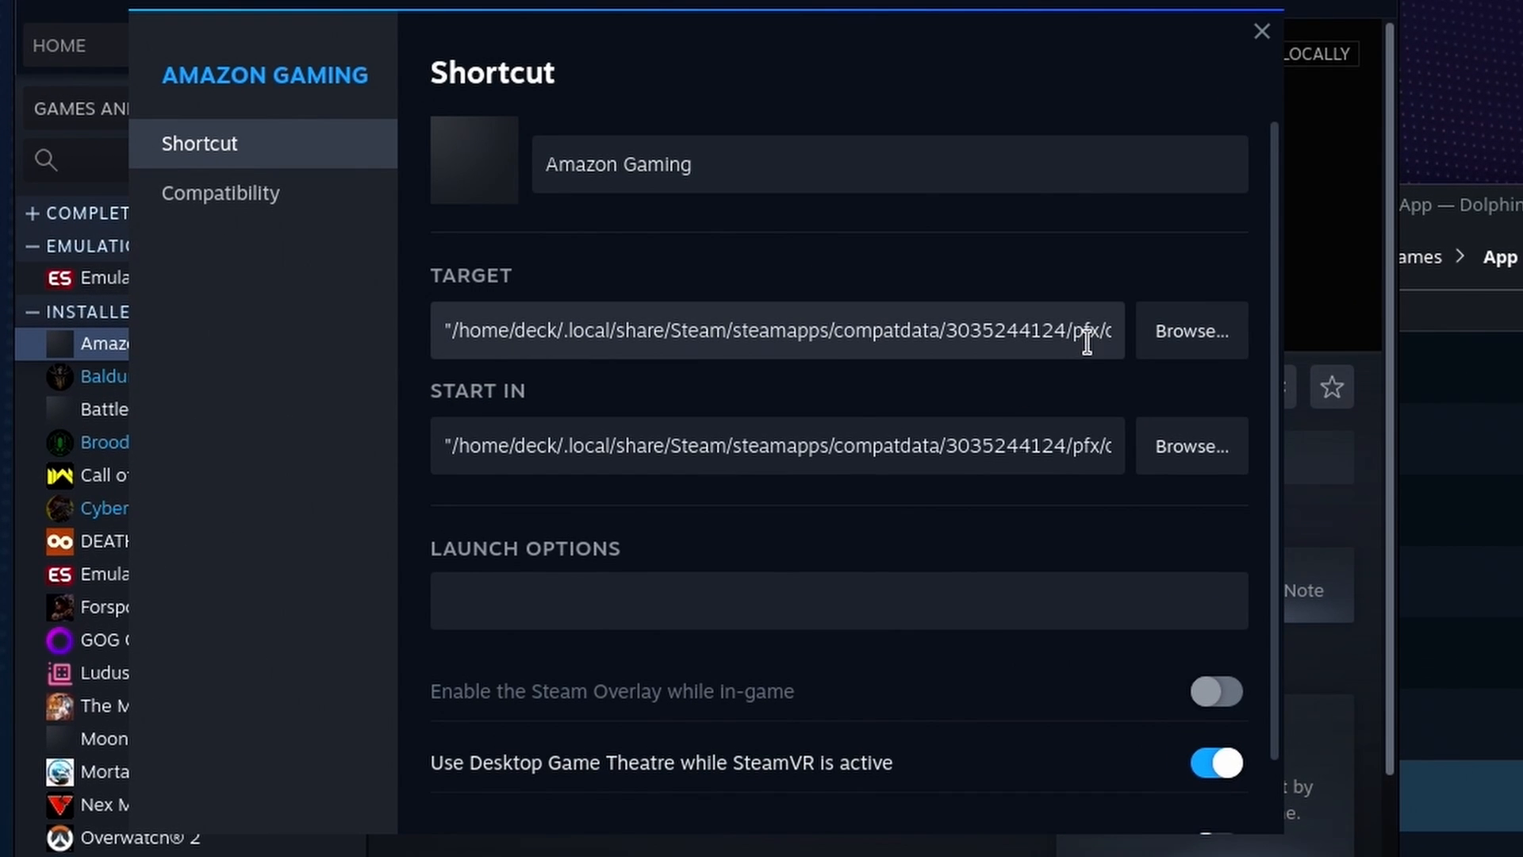
triple_click(1068, 333)
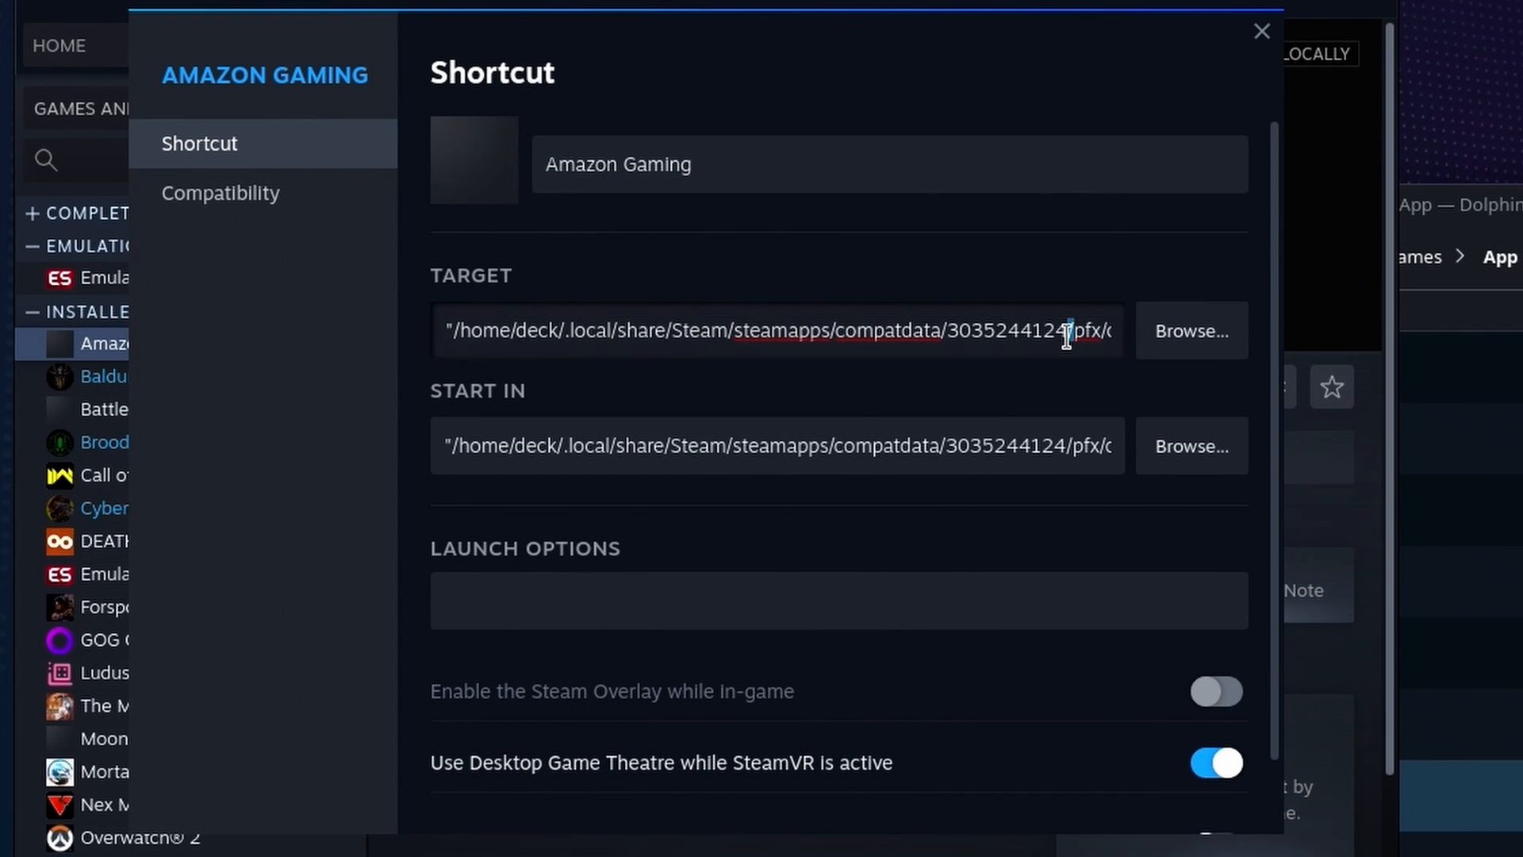
key("BackSpace")
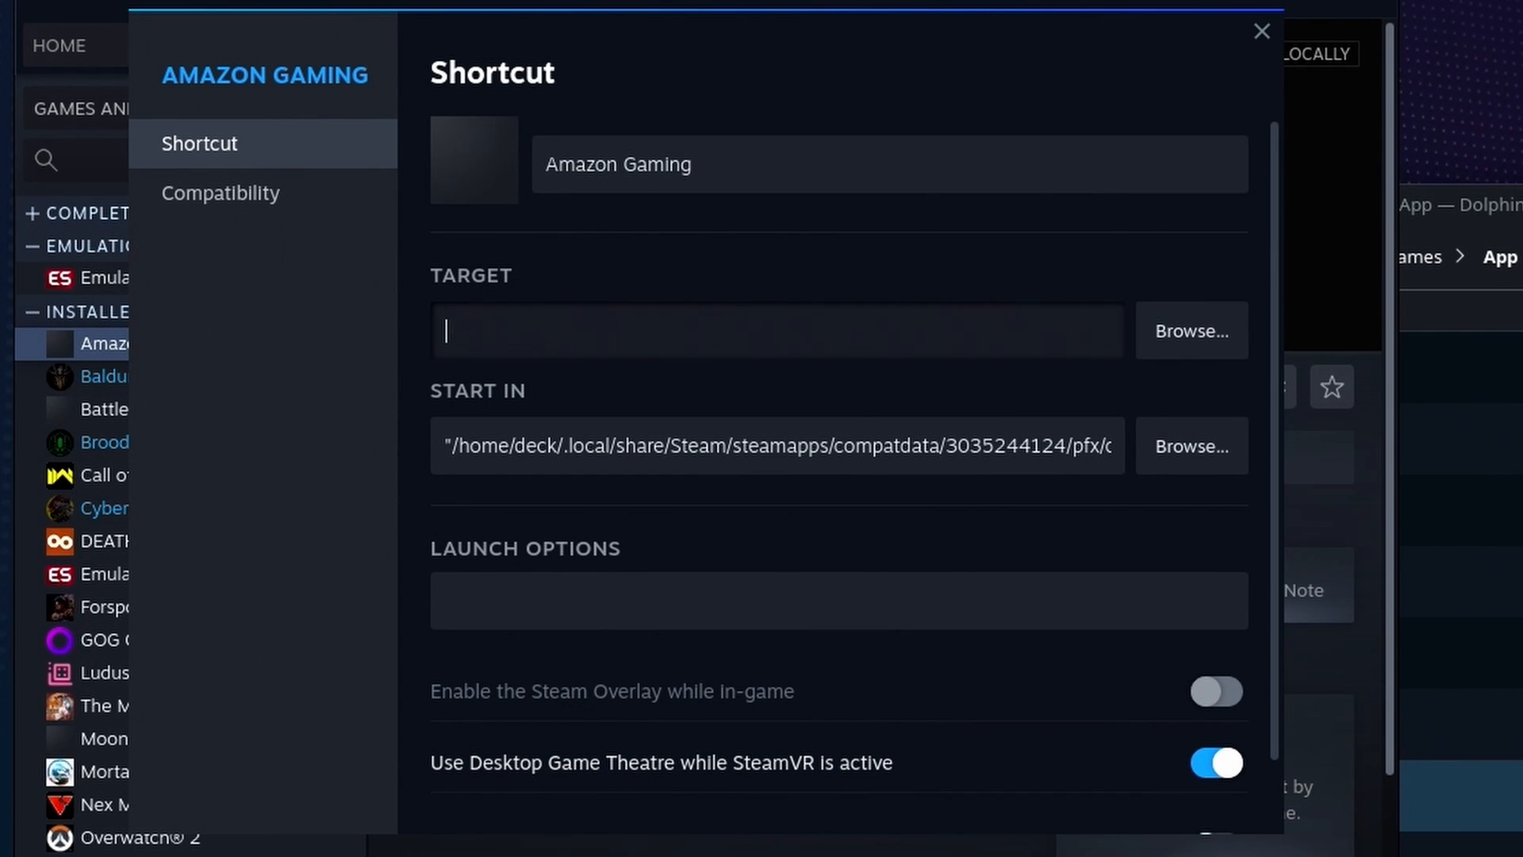
type("\"")
key("ctrl+v")
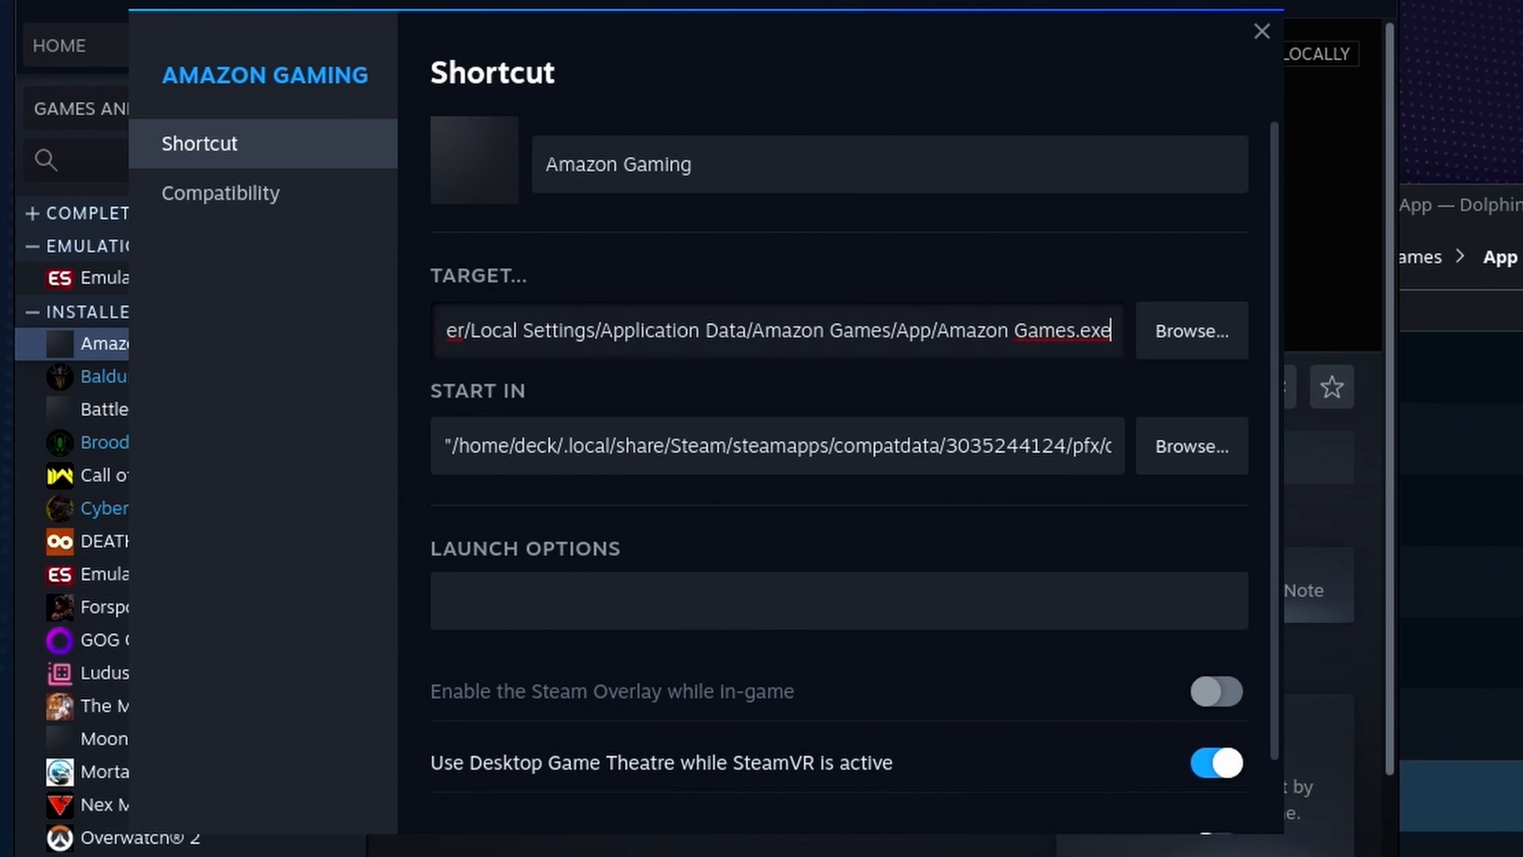
type("\"")
key("Tab")
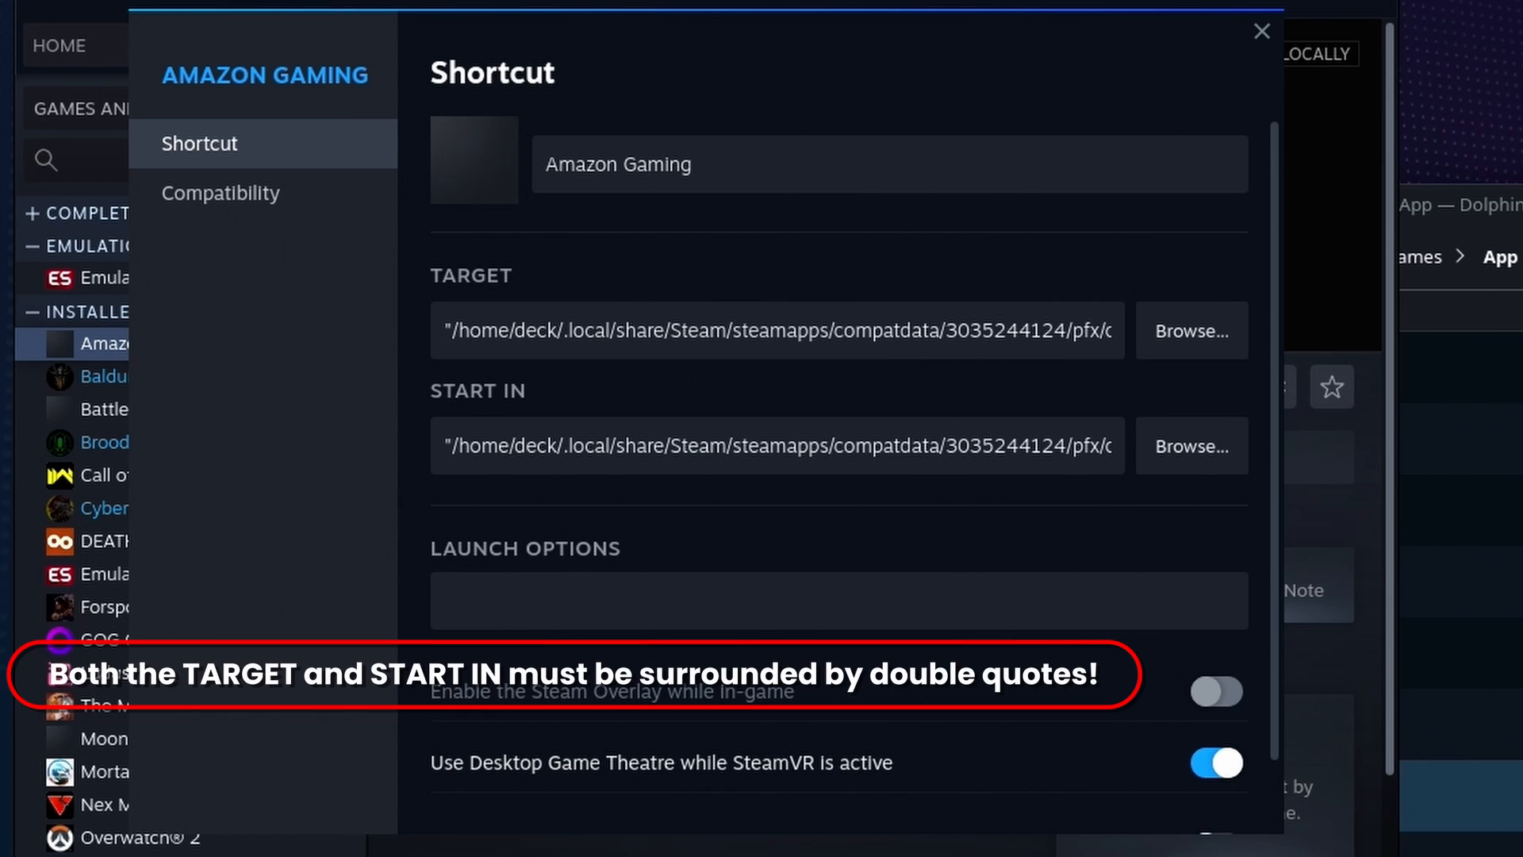
Set the Start In field to the quoted Amazon Games App folder path, without the executable name
left_click(1053, 446)
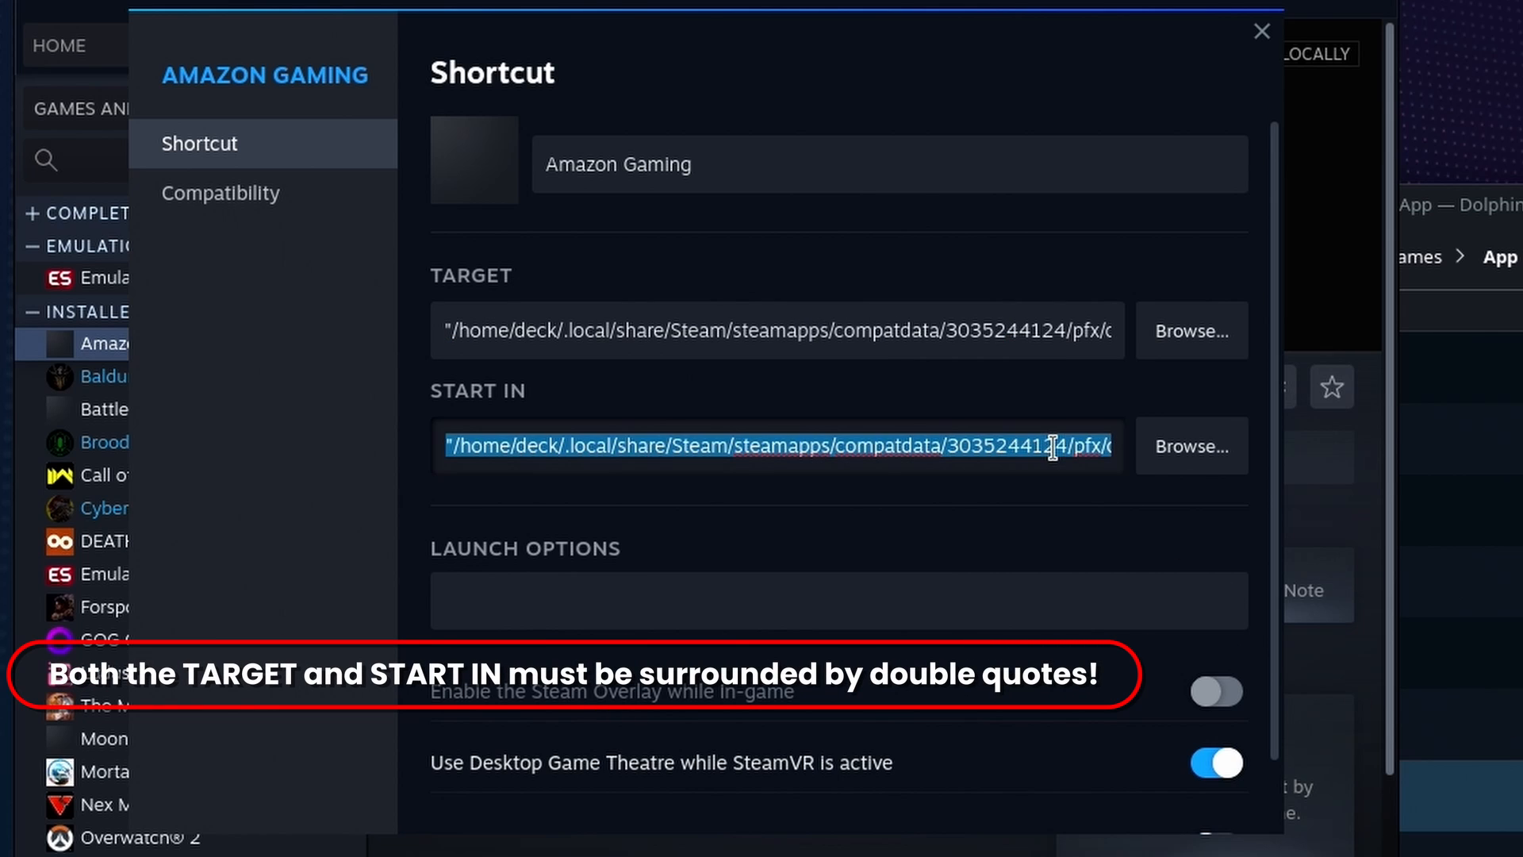
triple_click(1053, 447)
key("BackSpace")
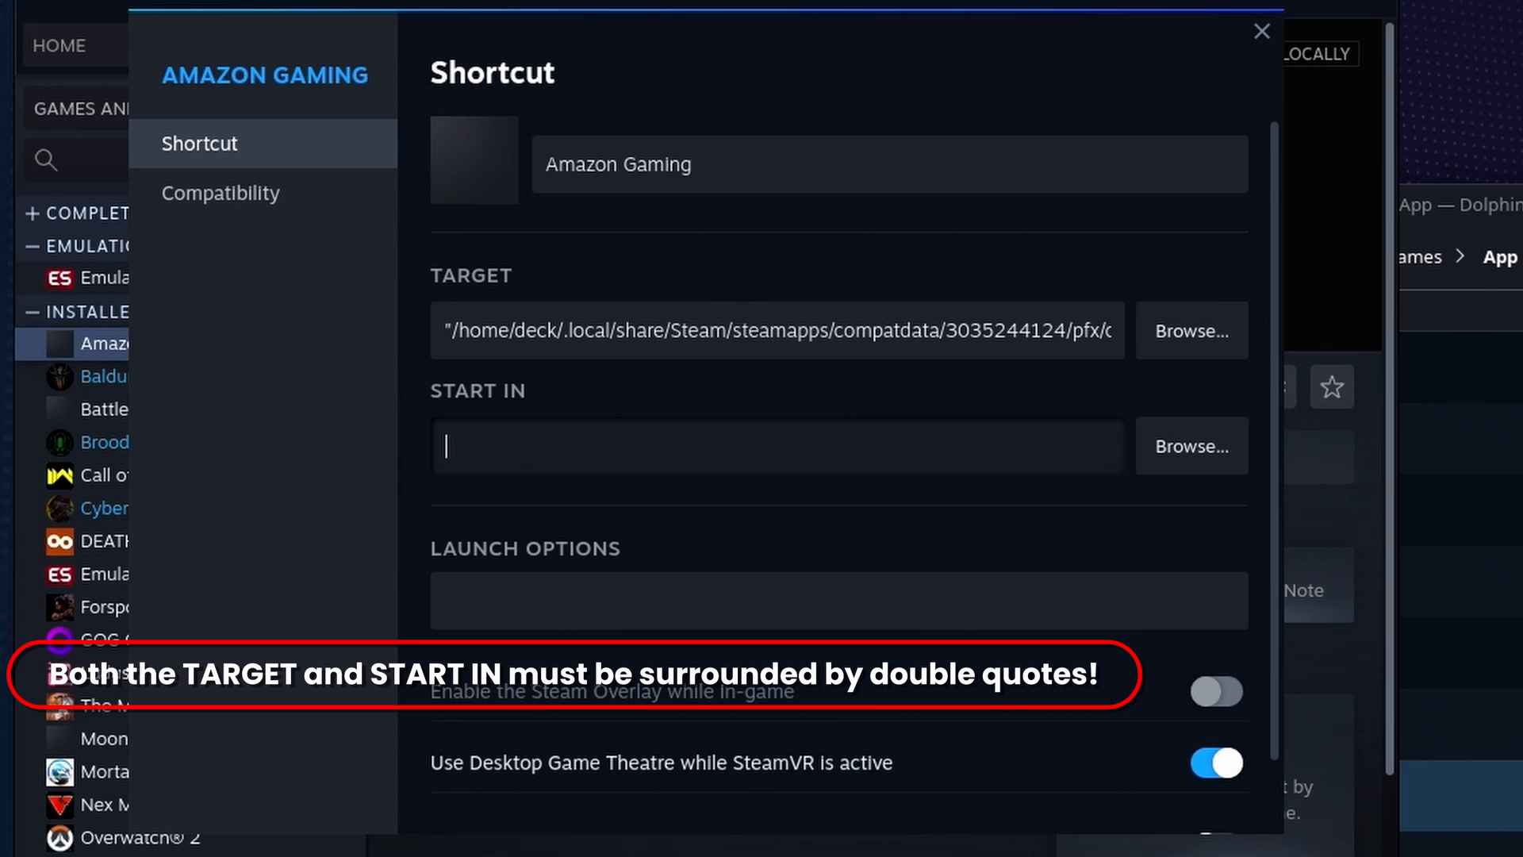
type("\"")
key("ctrl+v")
type("\"")
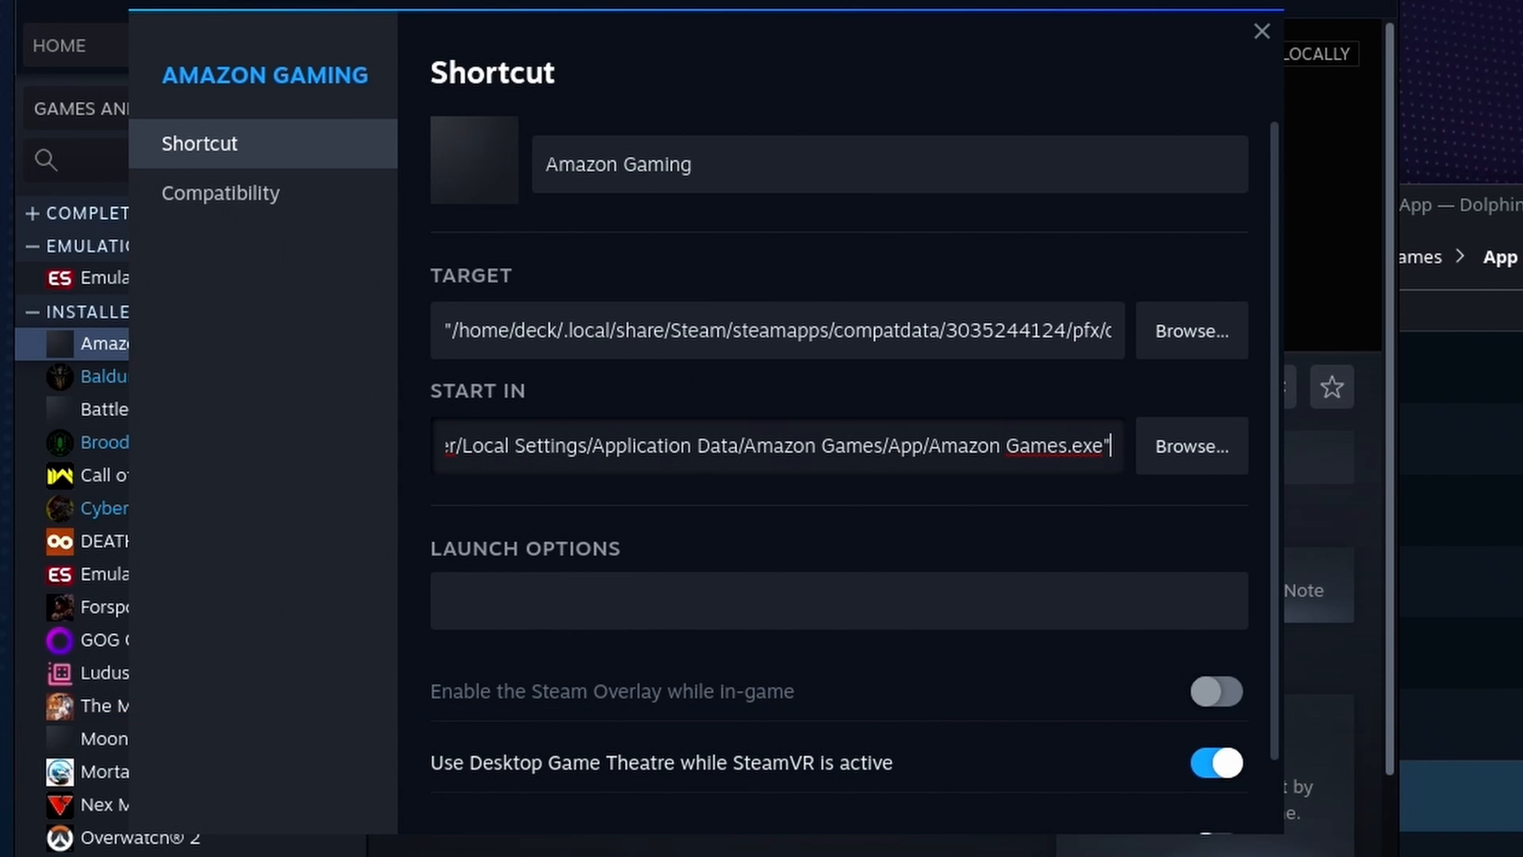
key("Left")
key("BackSpace")
key("BackSpace")
key("BackSpace")
key("BackSpace")
key("BackSpace")
key("BackSpace")
key("BackSpace")
key("BackSpace")
key("BackSpace")
key("BackSpace")
key("BackSpace")
key("BackSpace")
key("BackSpace")
key("BackSpace")
key("BackSpace")
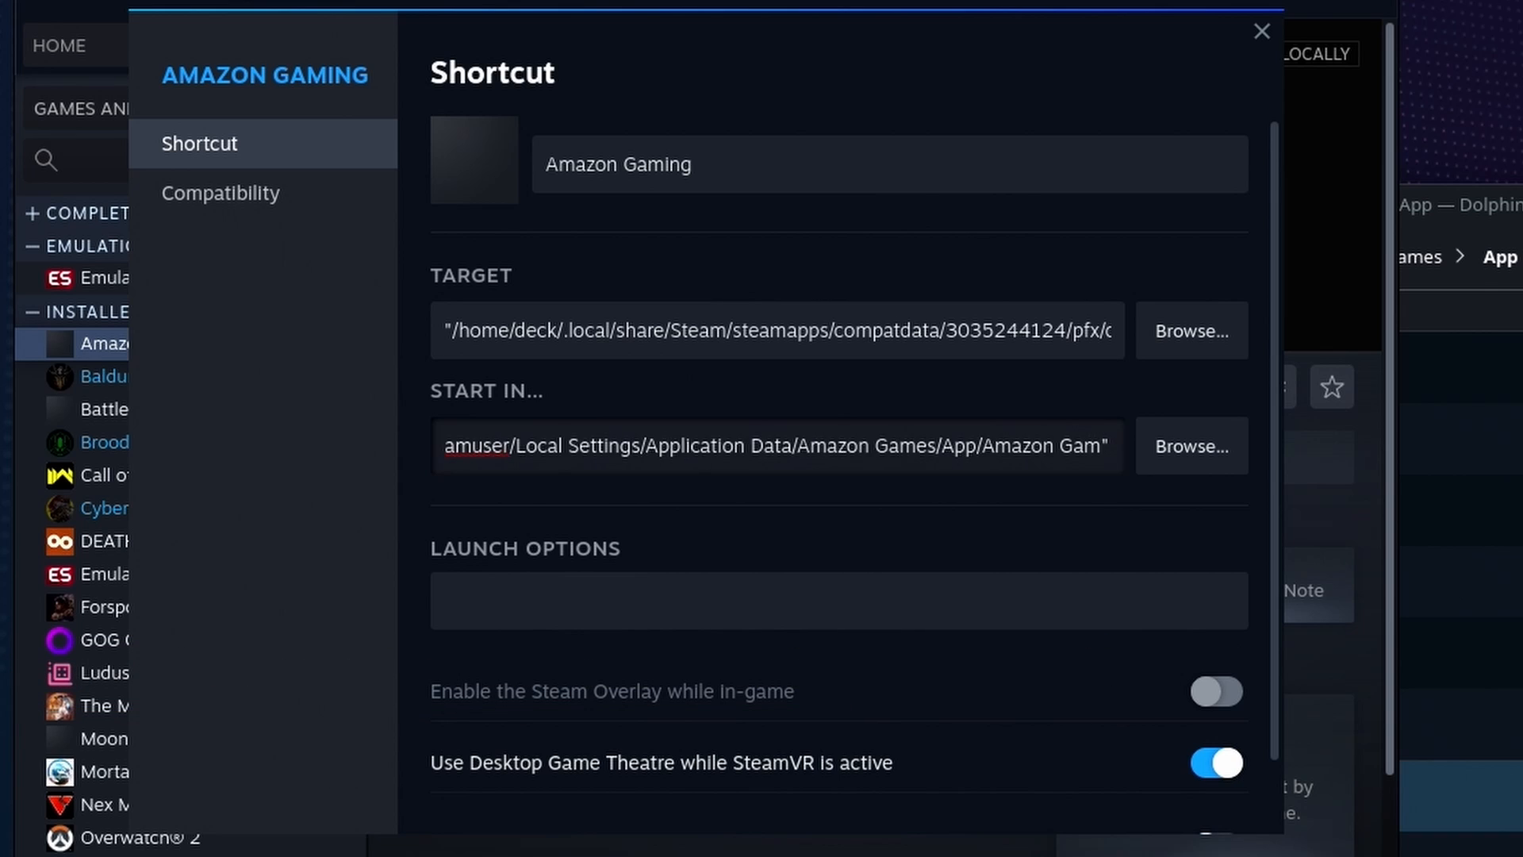
key("BackSpace")
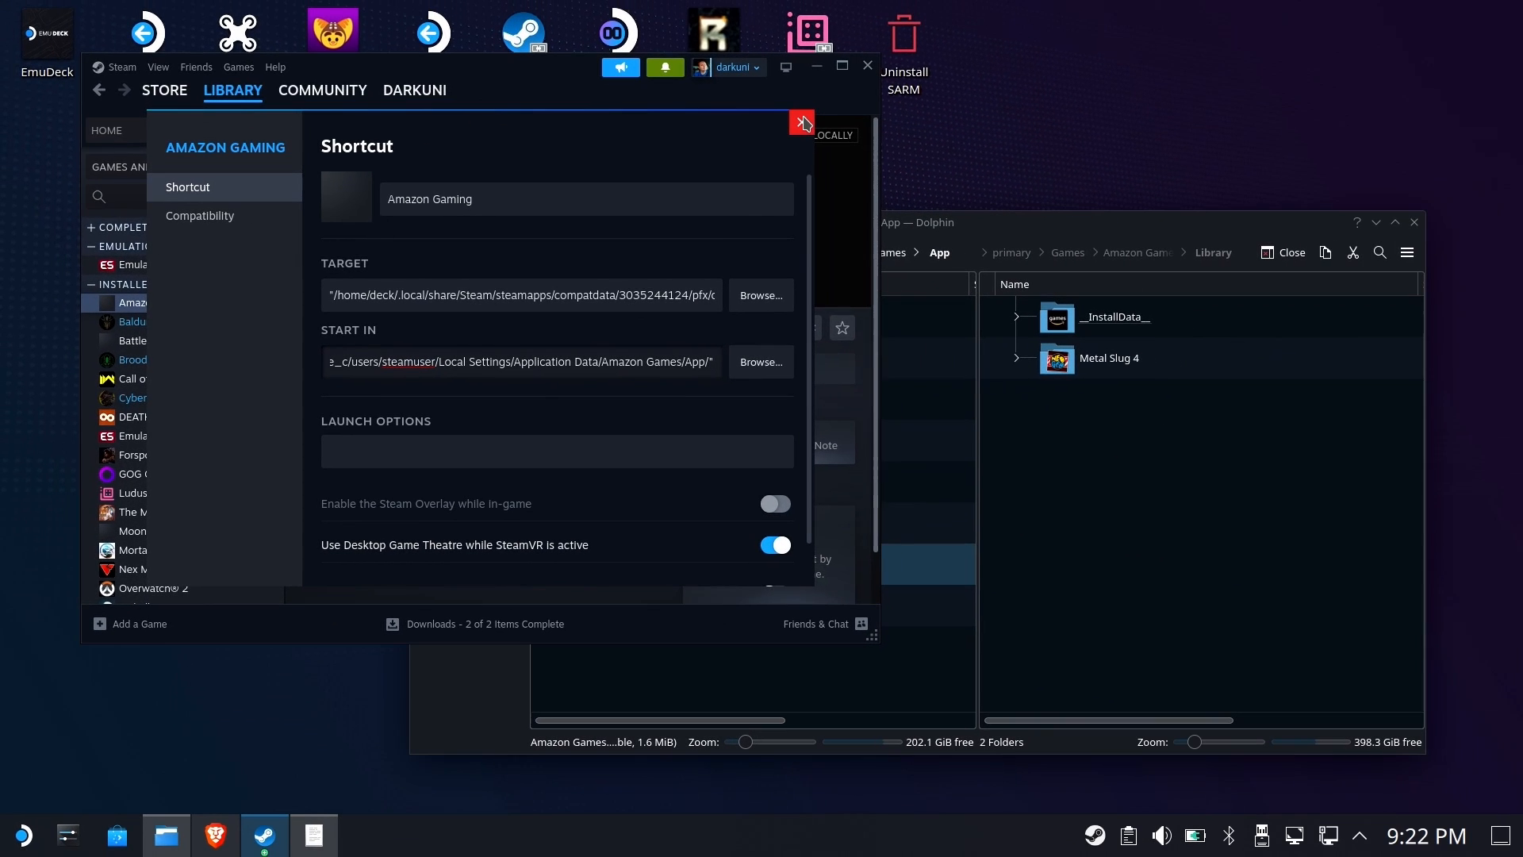
Close the shortcut properties and launch Amazon Gaming from Steam
left_click(1261, 30)
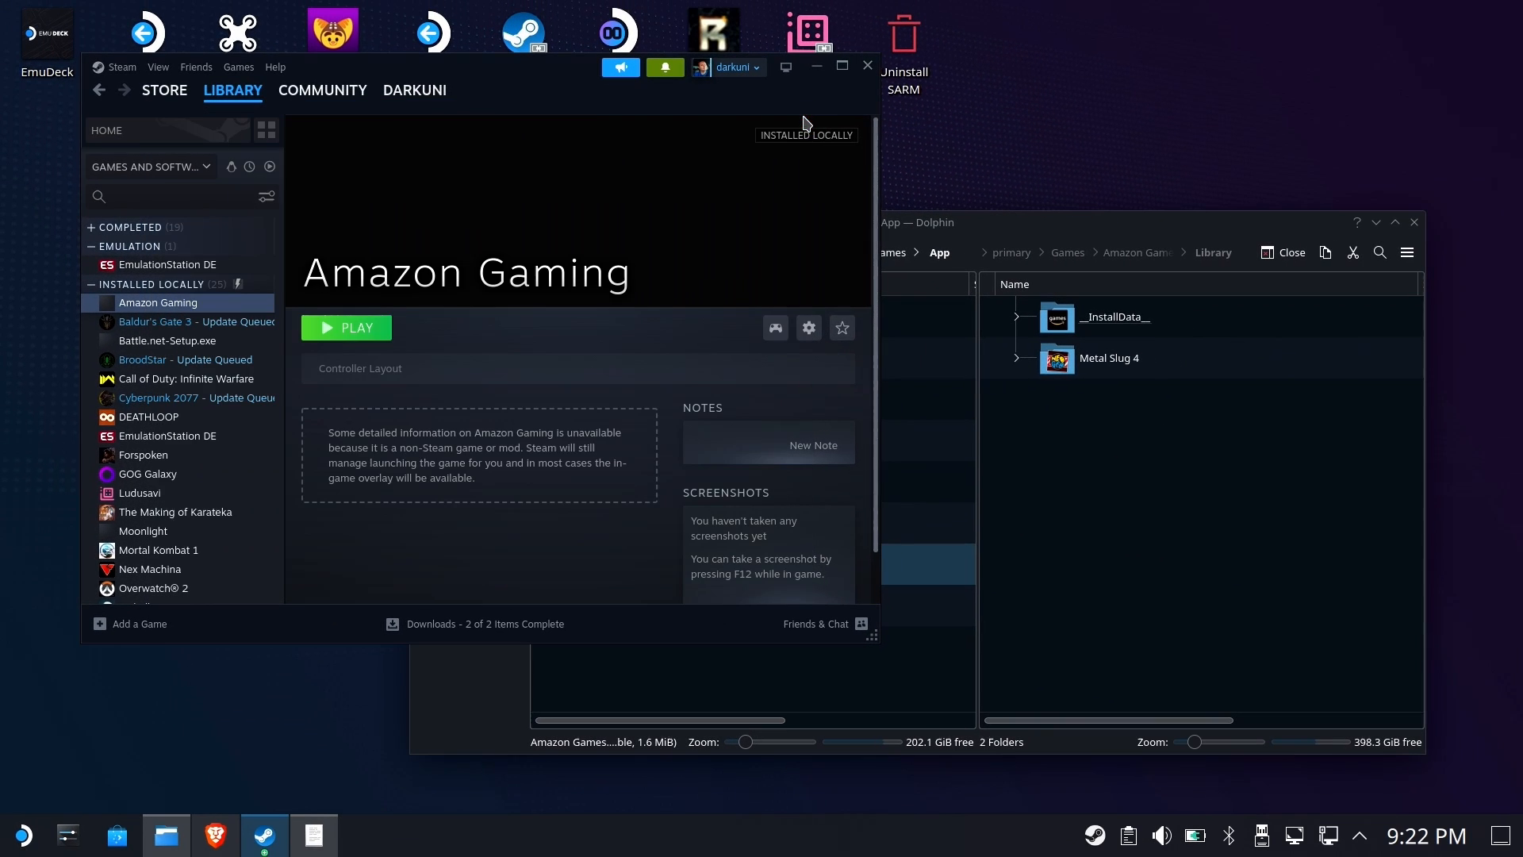
left_click(323, 333)
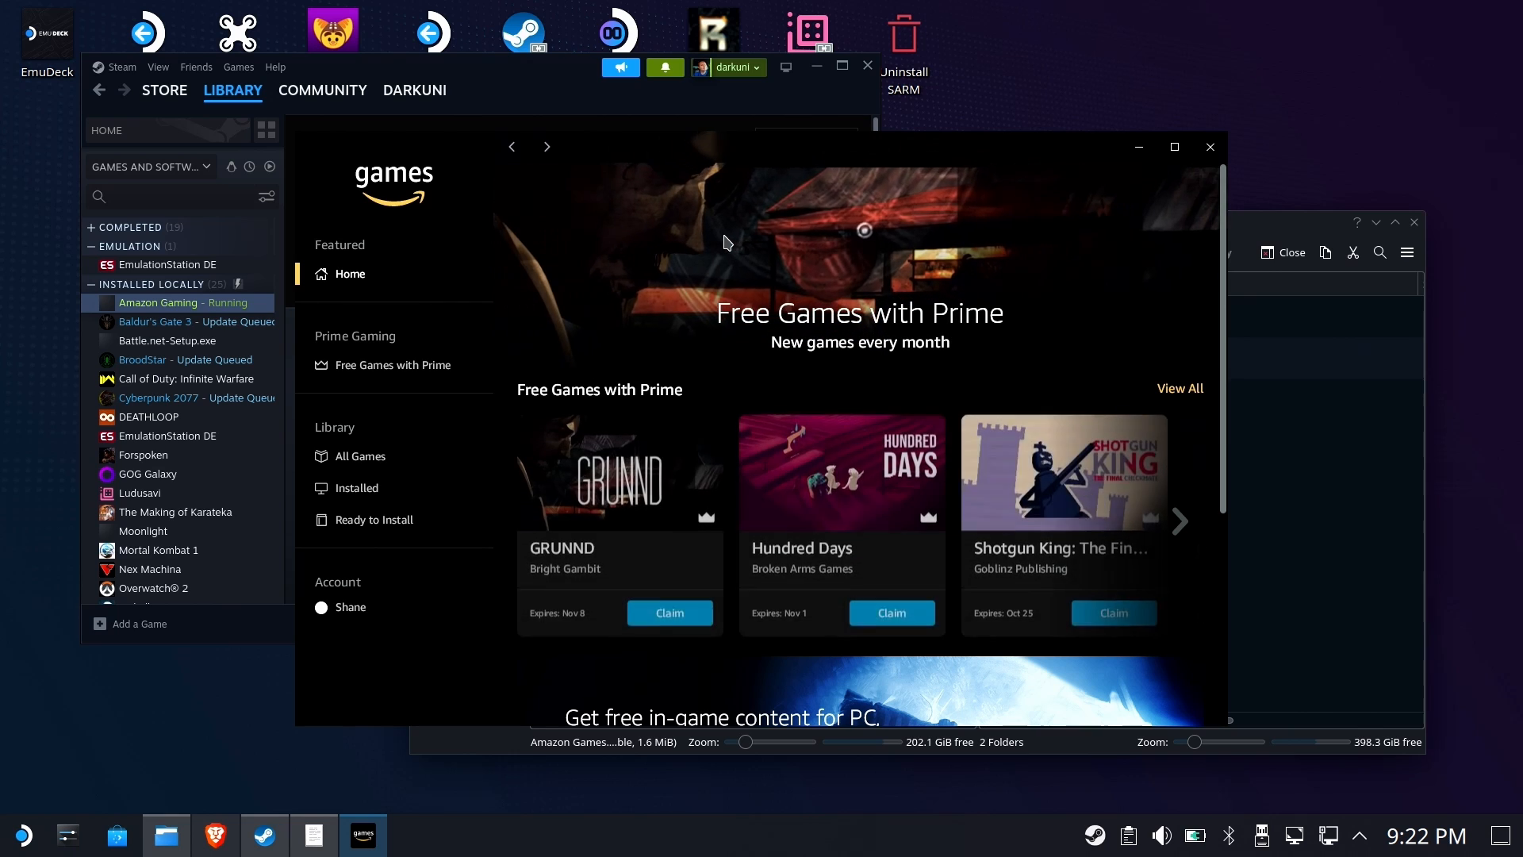
View the Amazon app's installed games list, then close the Amazon app
left_click(357, 488)
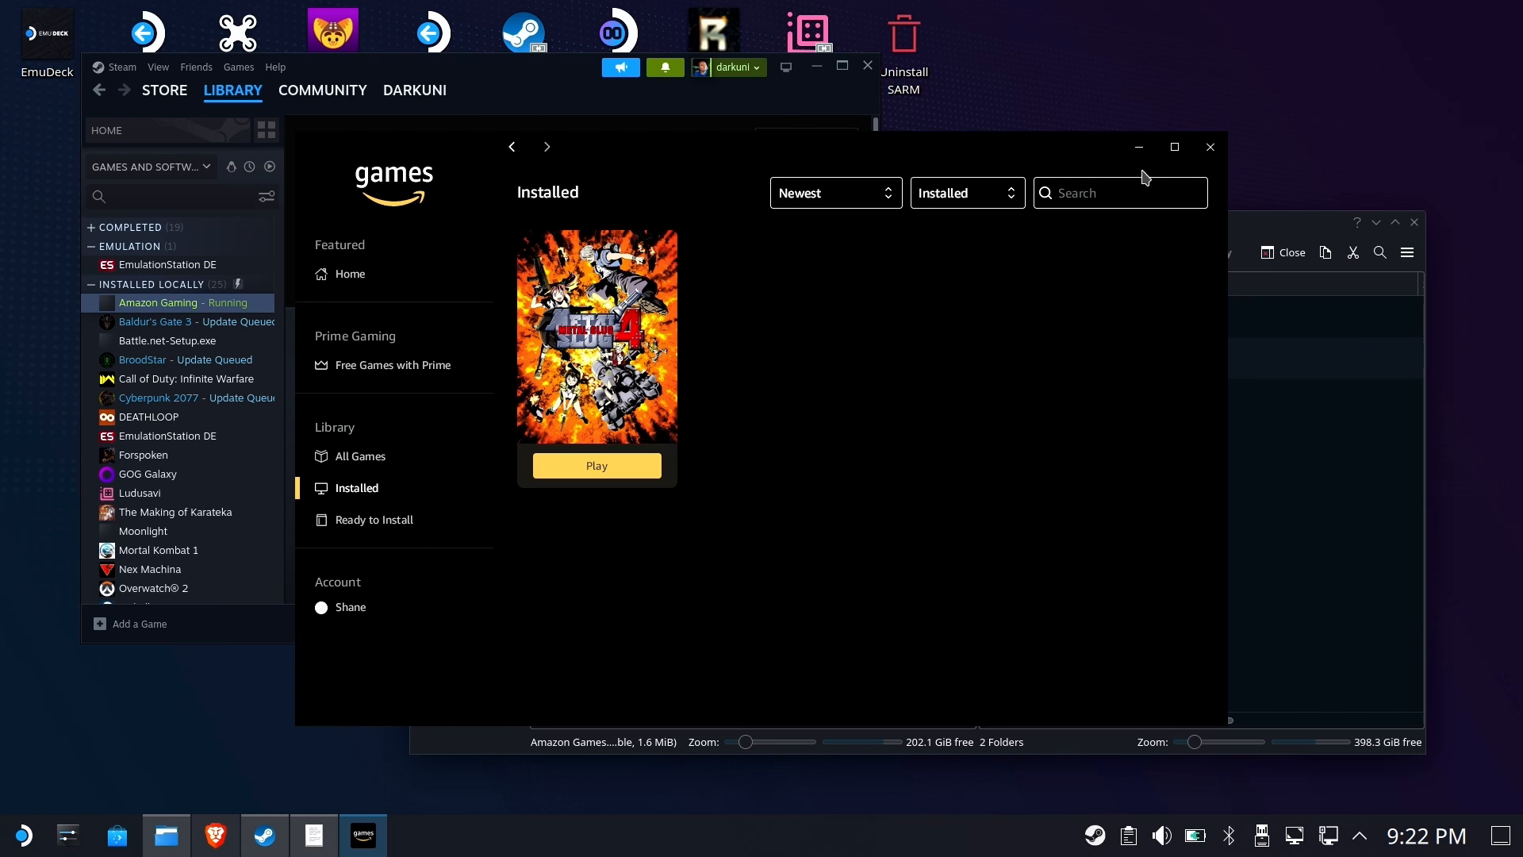
left_click(1210, 149)
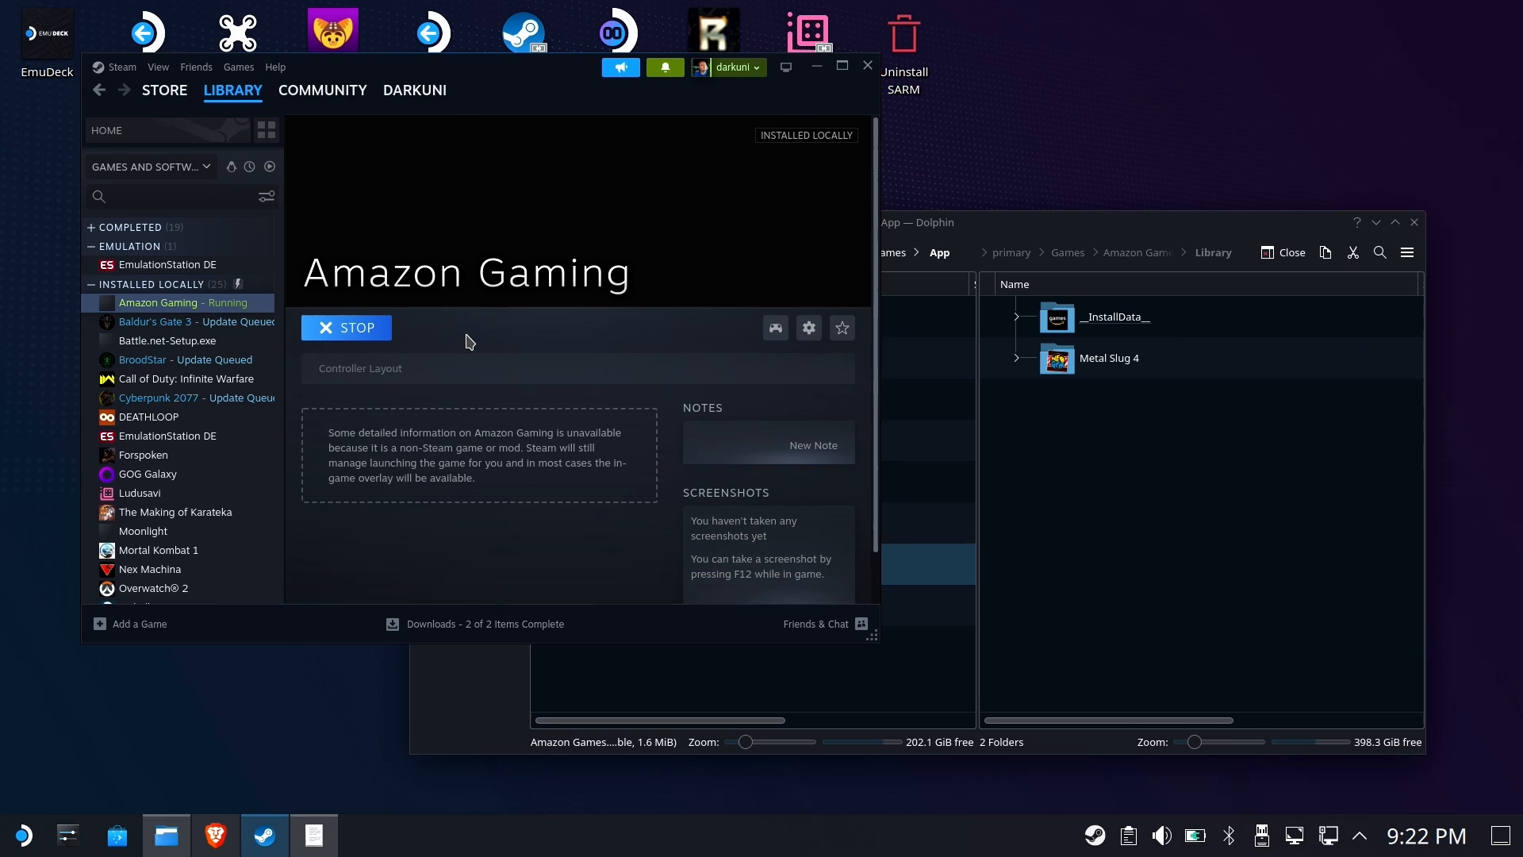
left_click(343, 560)
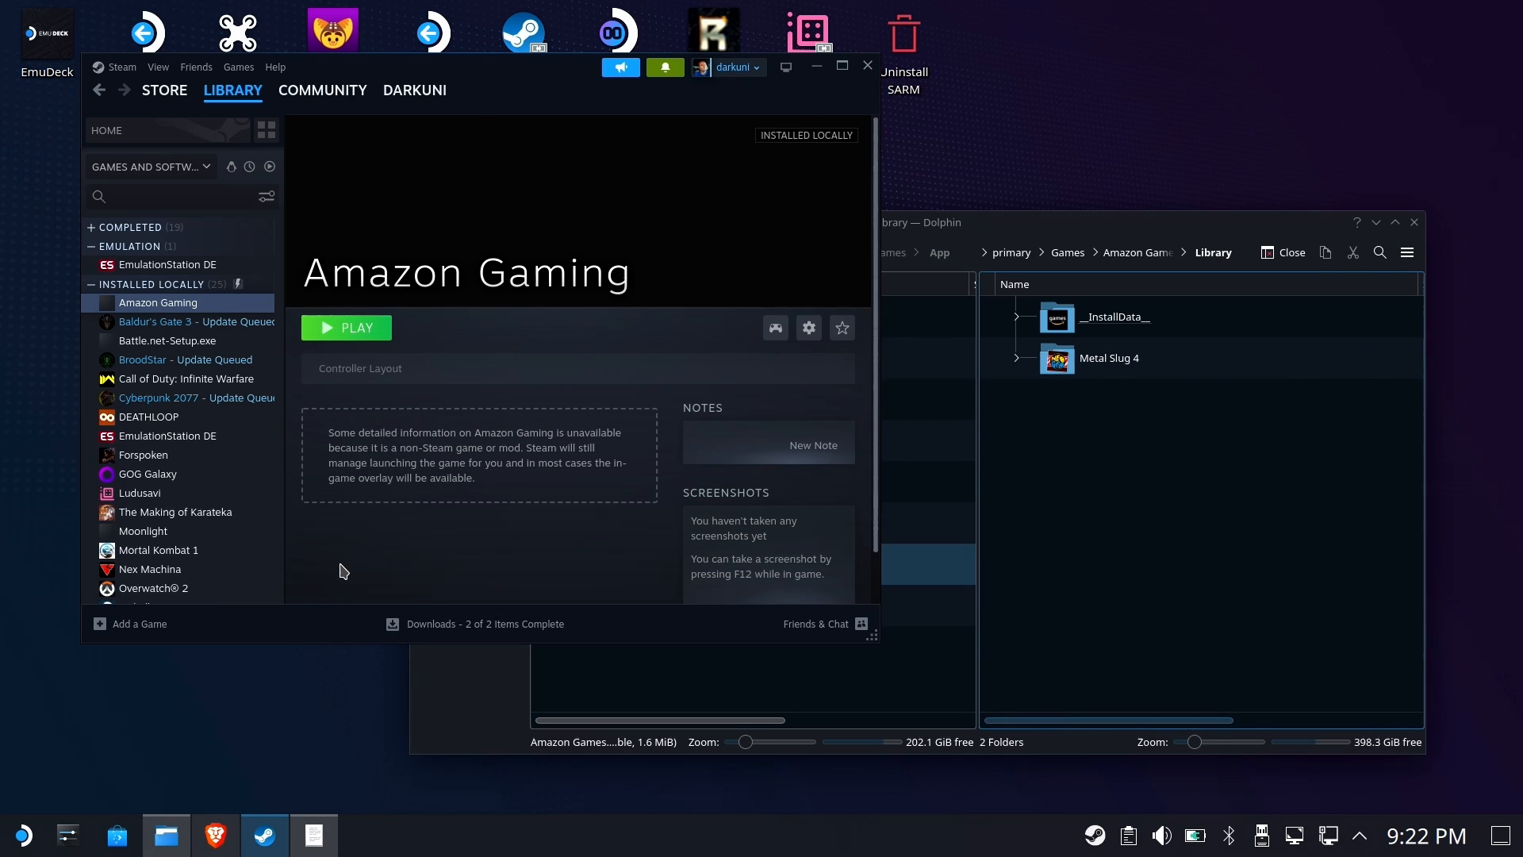
Add NeoGeo.exe from primary/Games/Amazon Games/Library/Metal Slug 4 to Steam as a non-Steam game
left_click(146, 627)
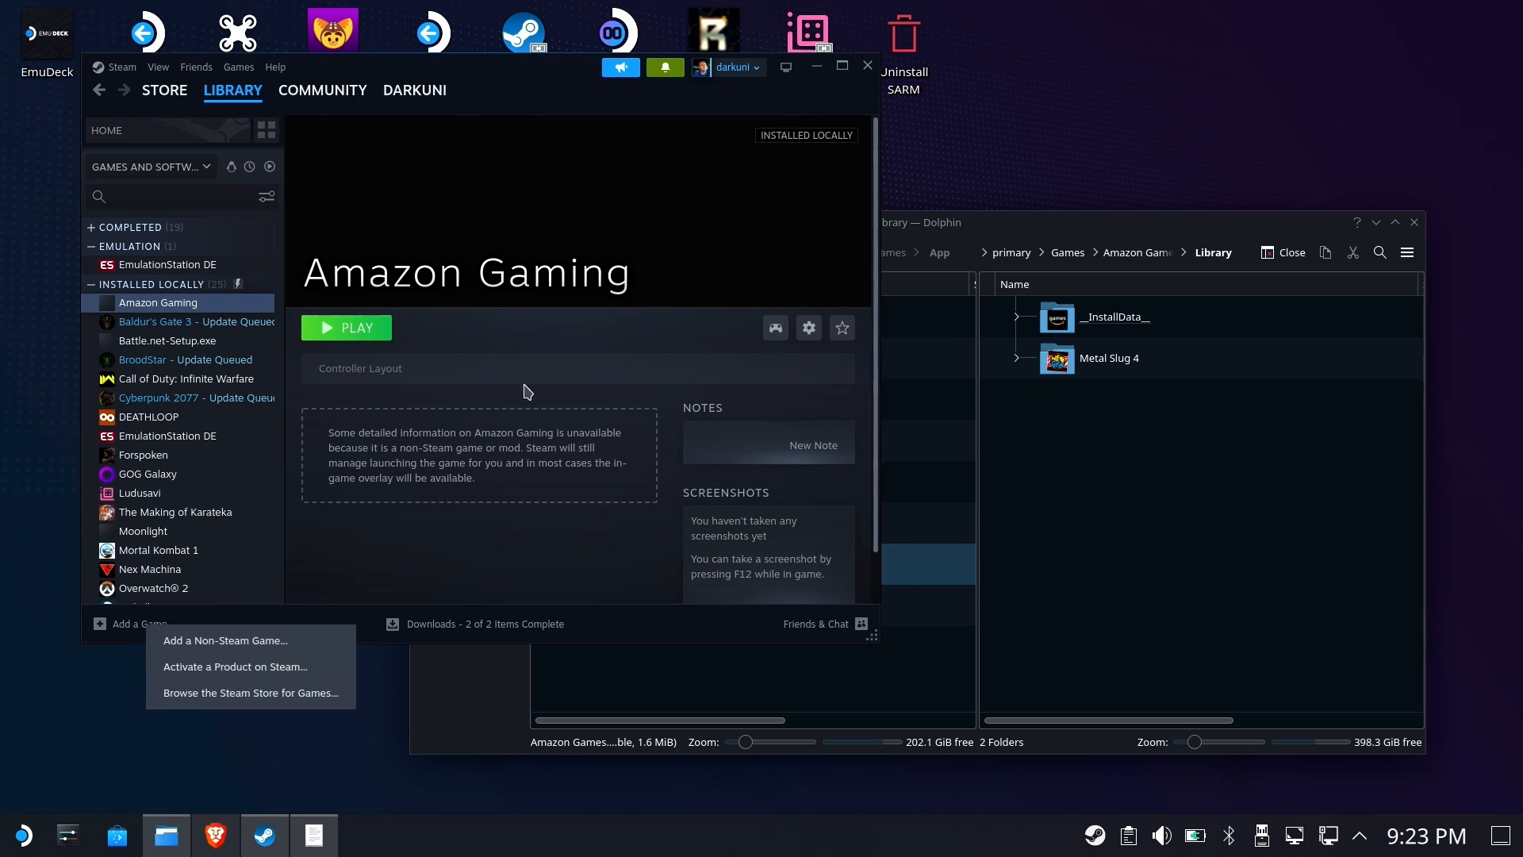
left_click(291, 637)
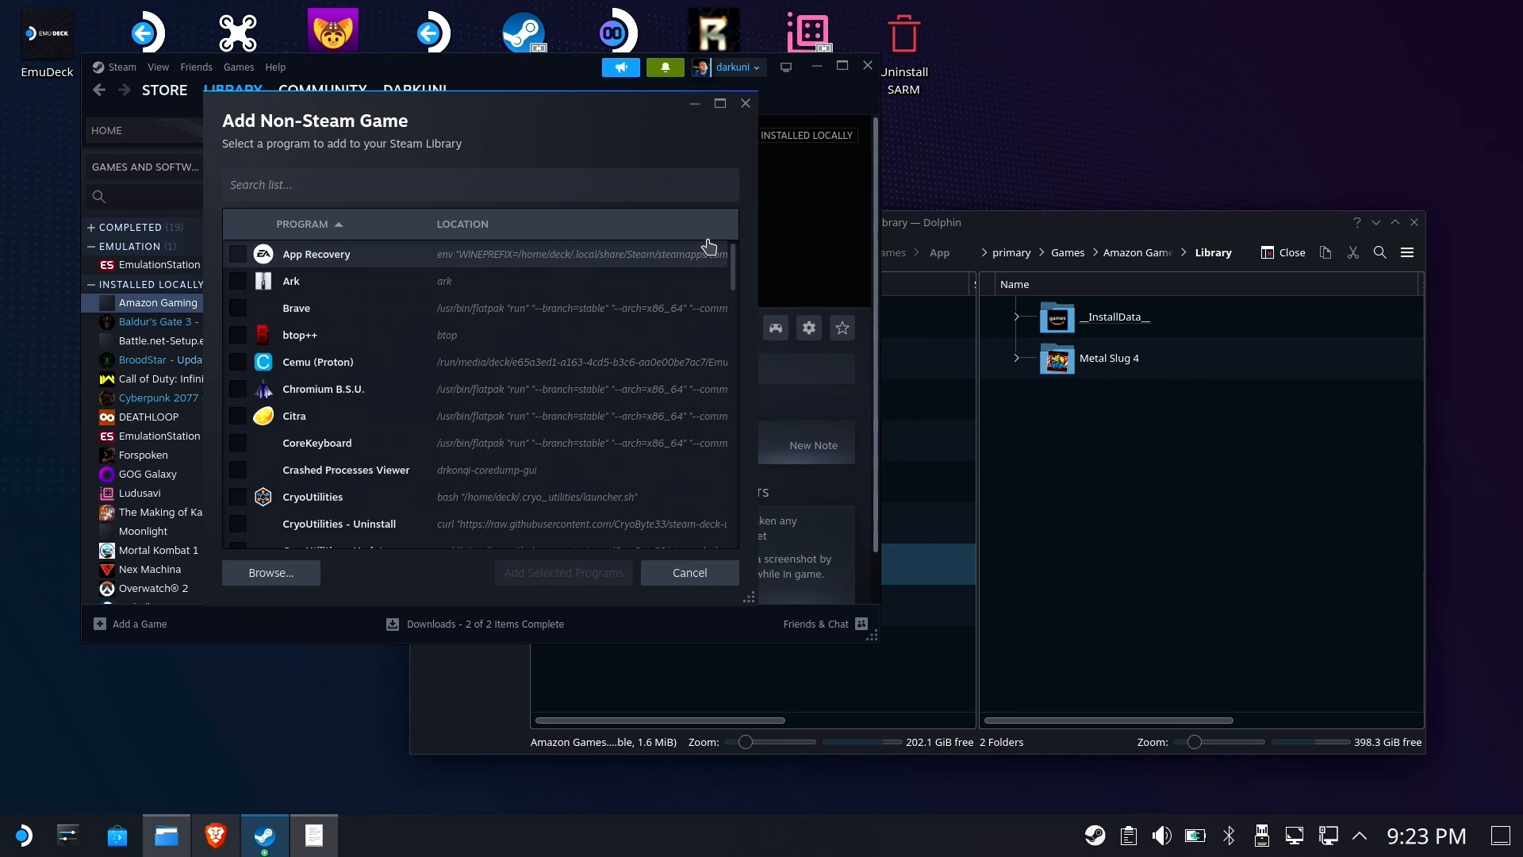
left_click(272, 572)
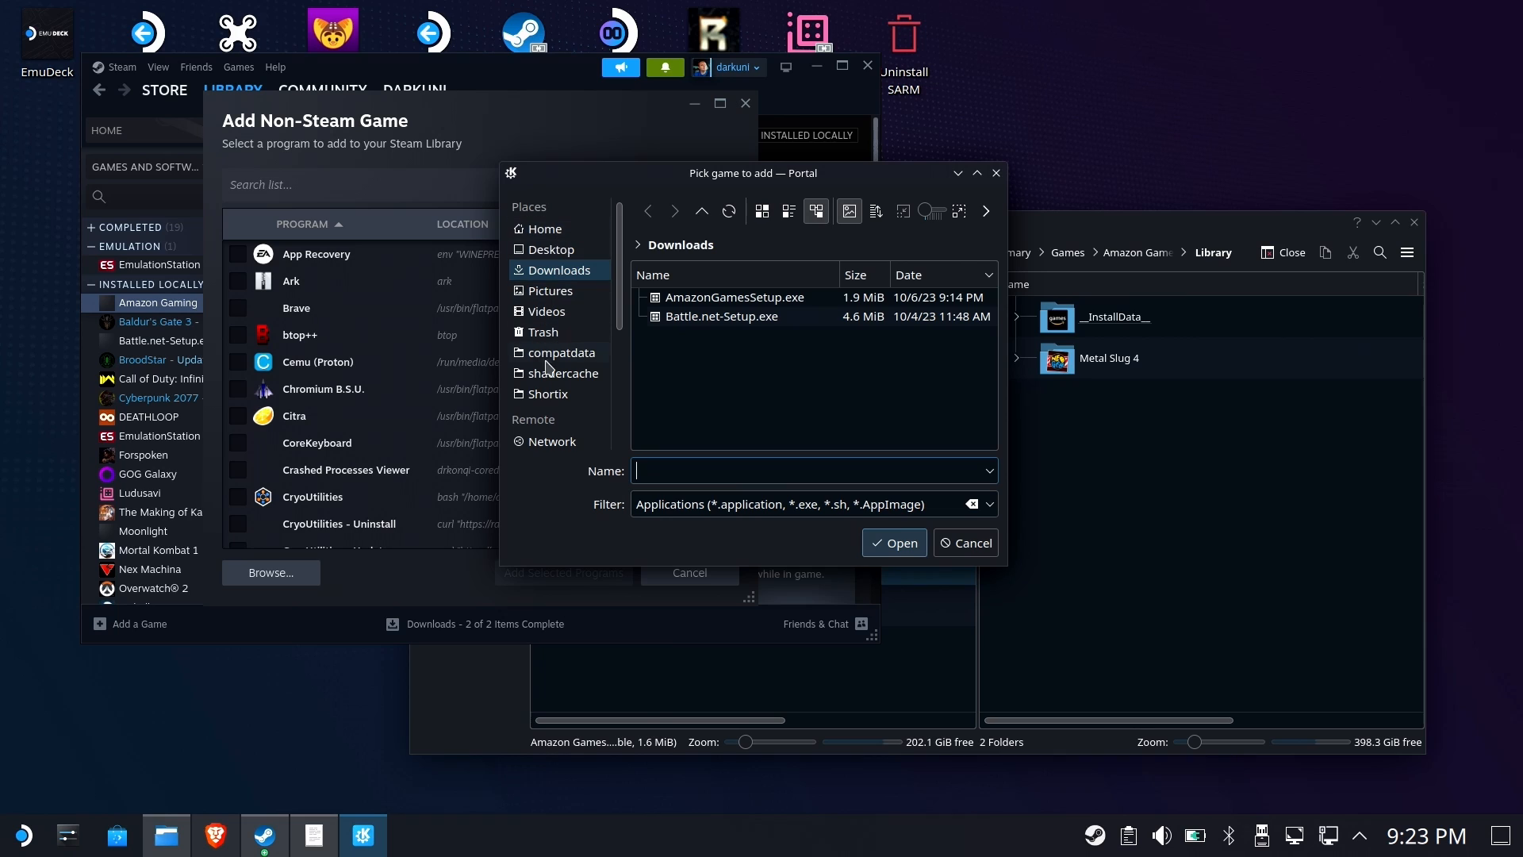
scroll(548, 432, "down", 5)
left_click(554, 441)
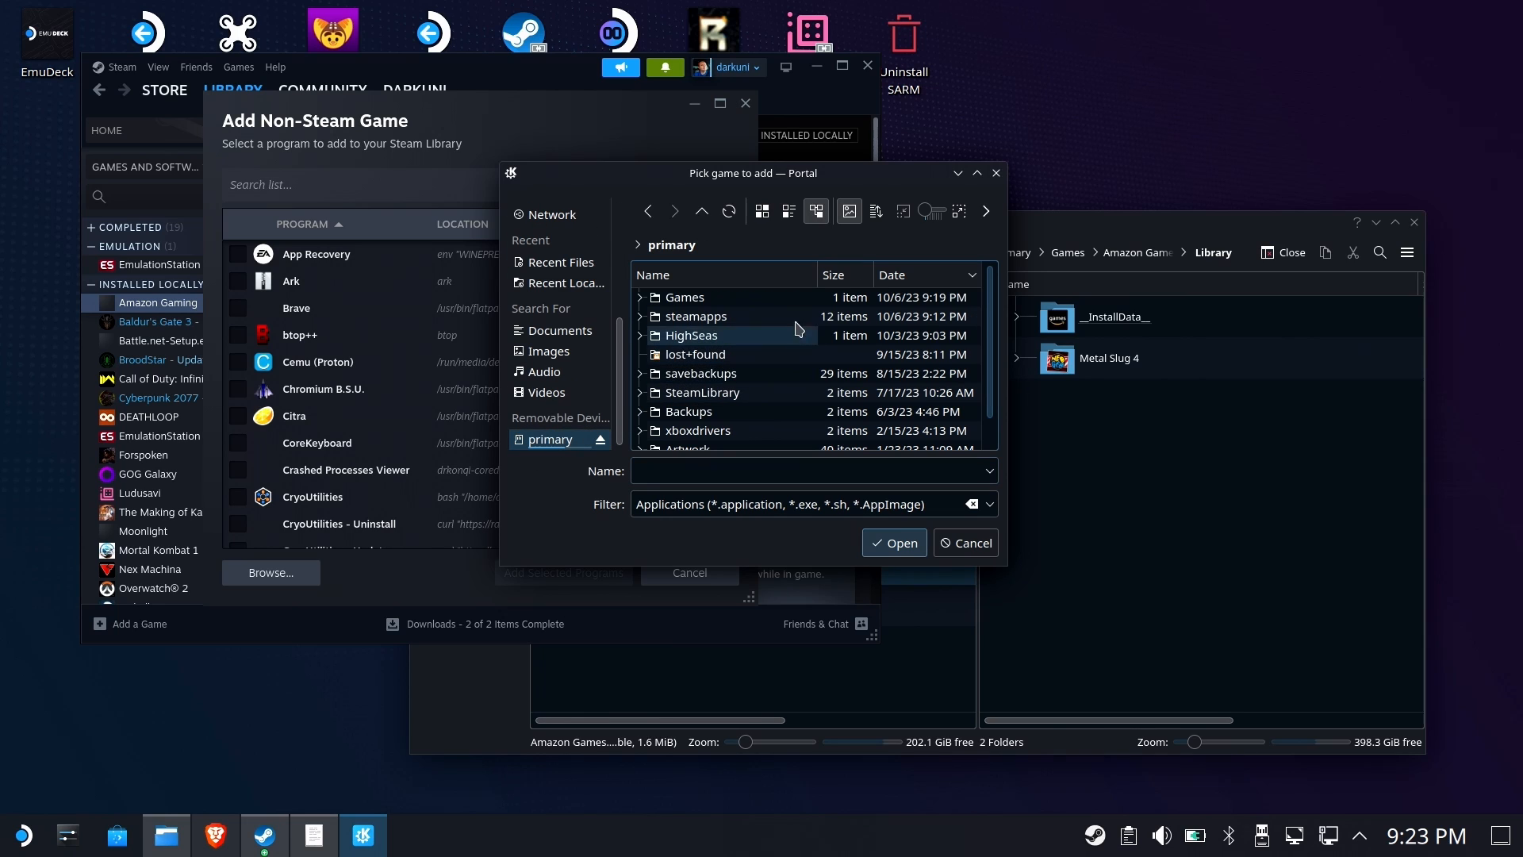
double_click(720, 299)
double_click(720, 299)
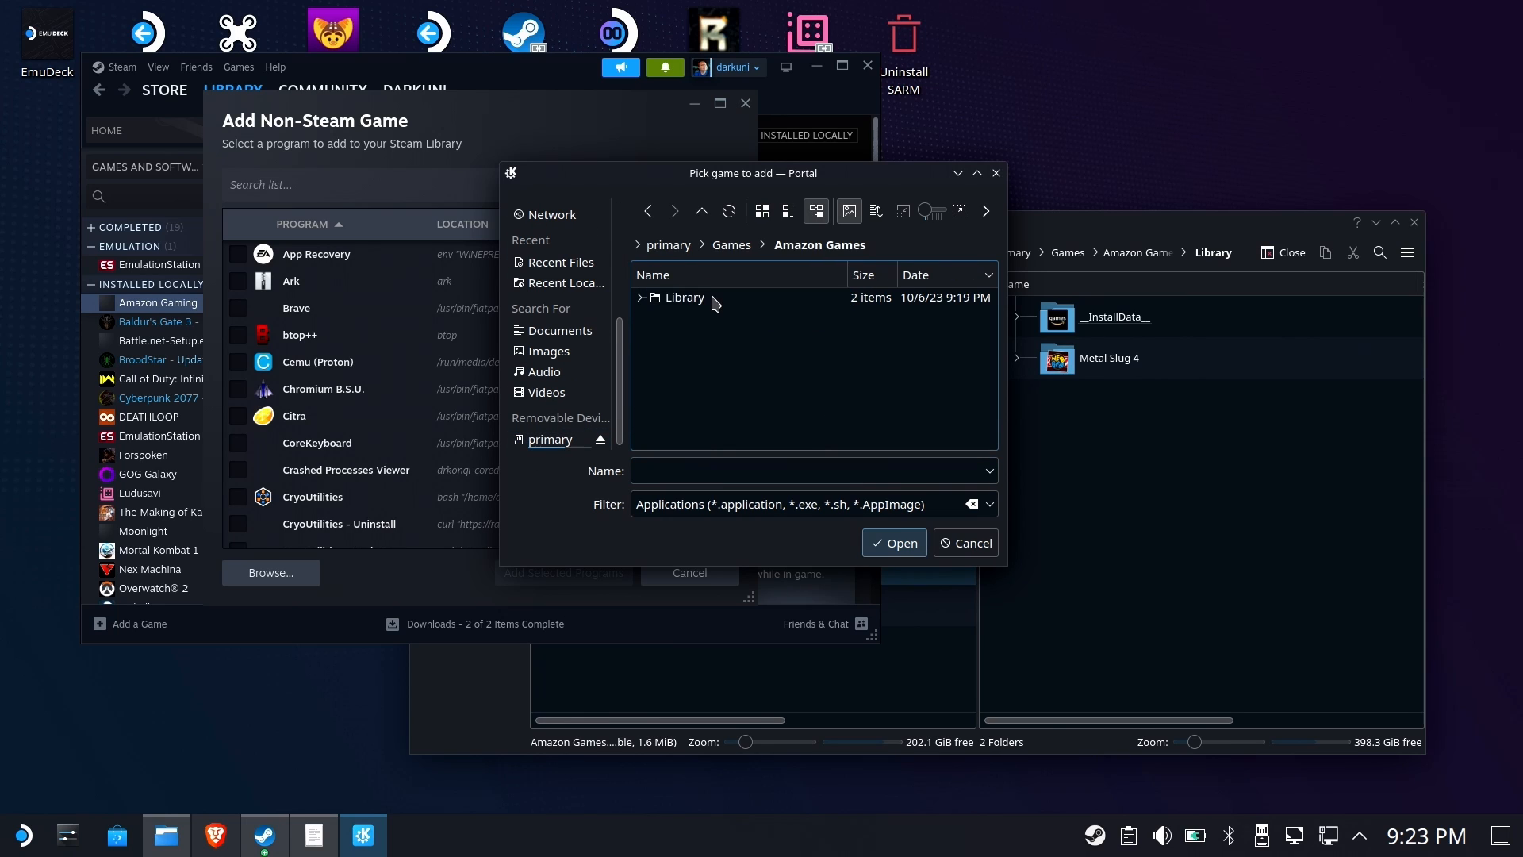
double_click(718, 300)
left_click(712, 317)
double_click(710, 317)
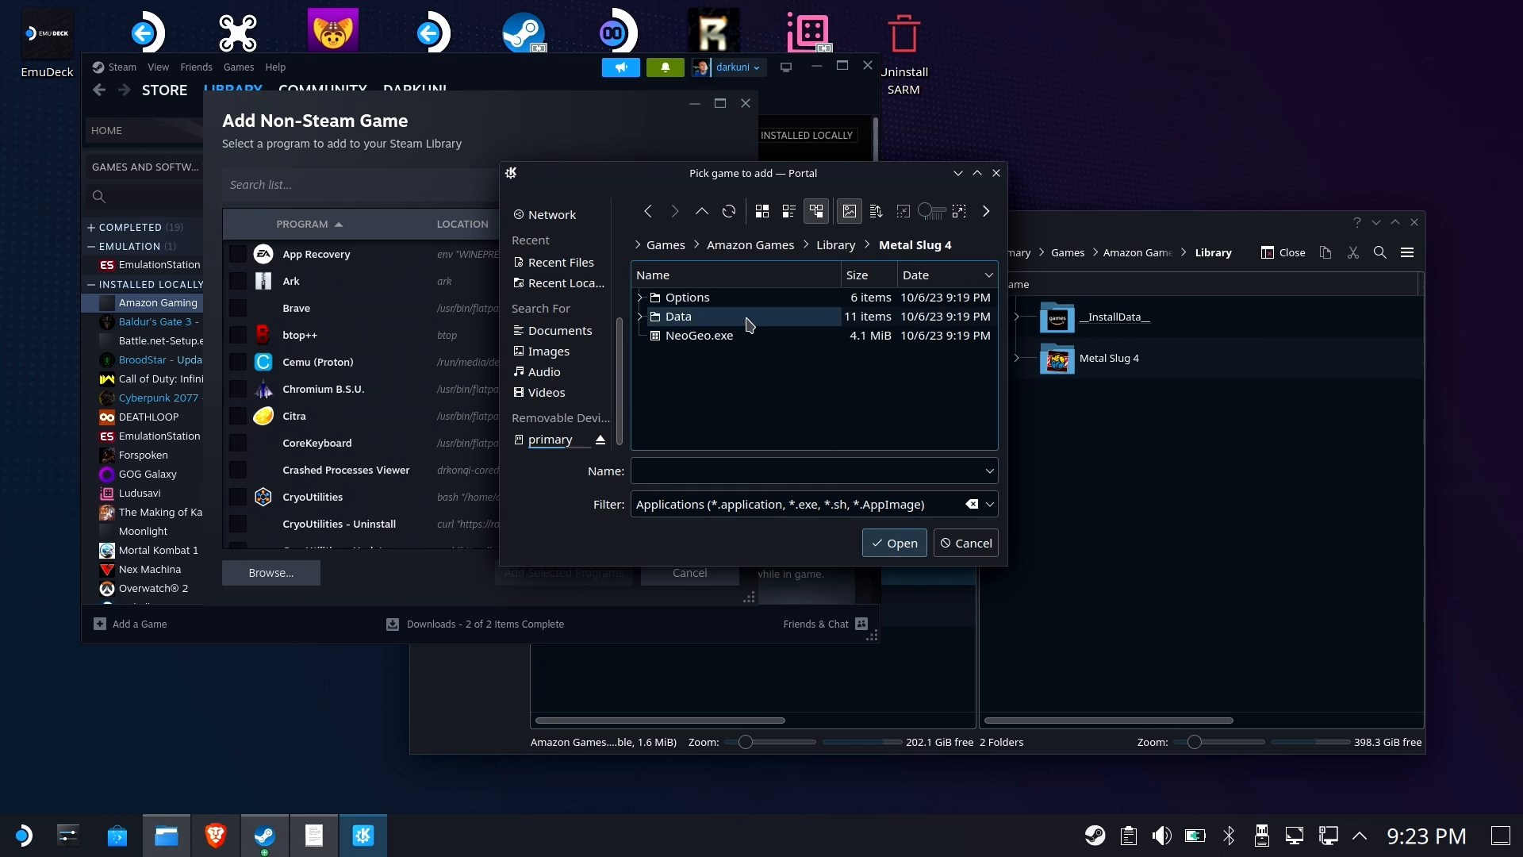
double_click(697, 337)
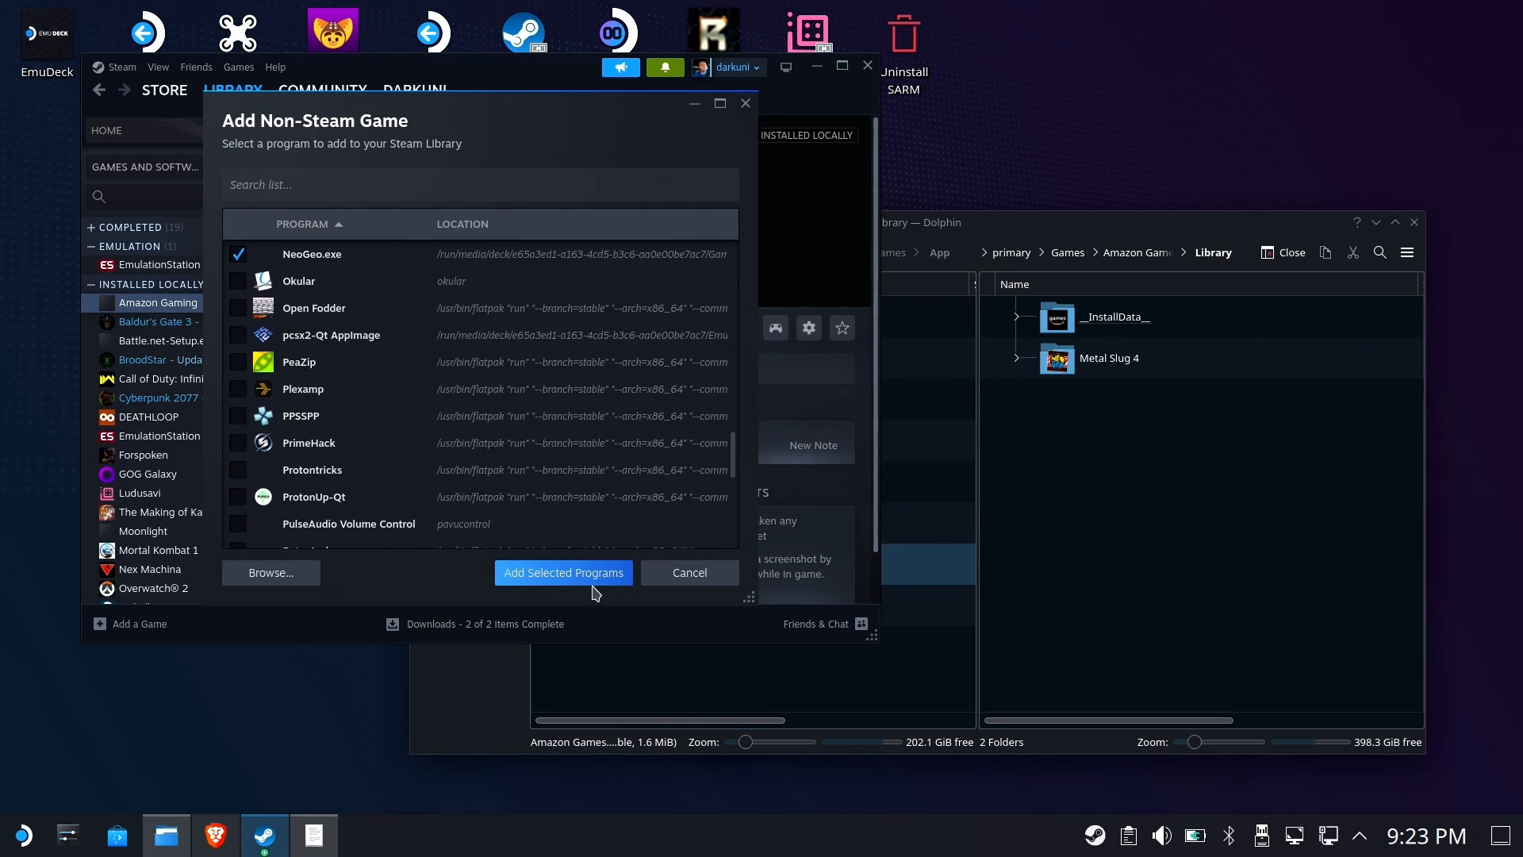
left_click(584, 577)
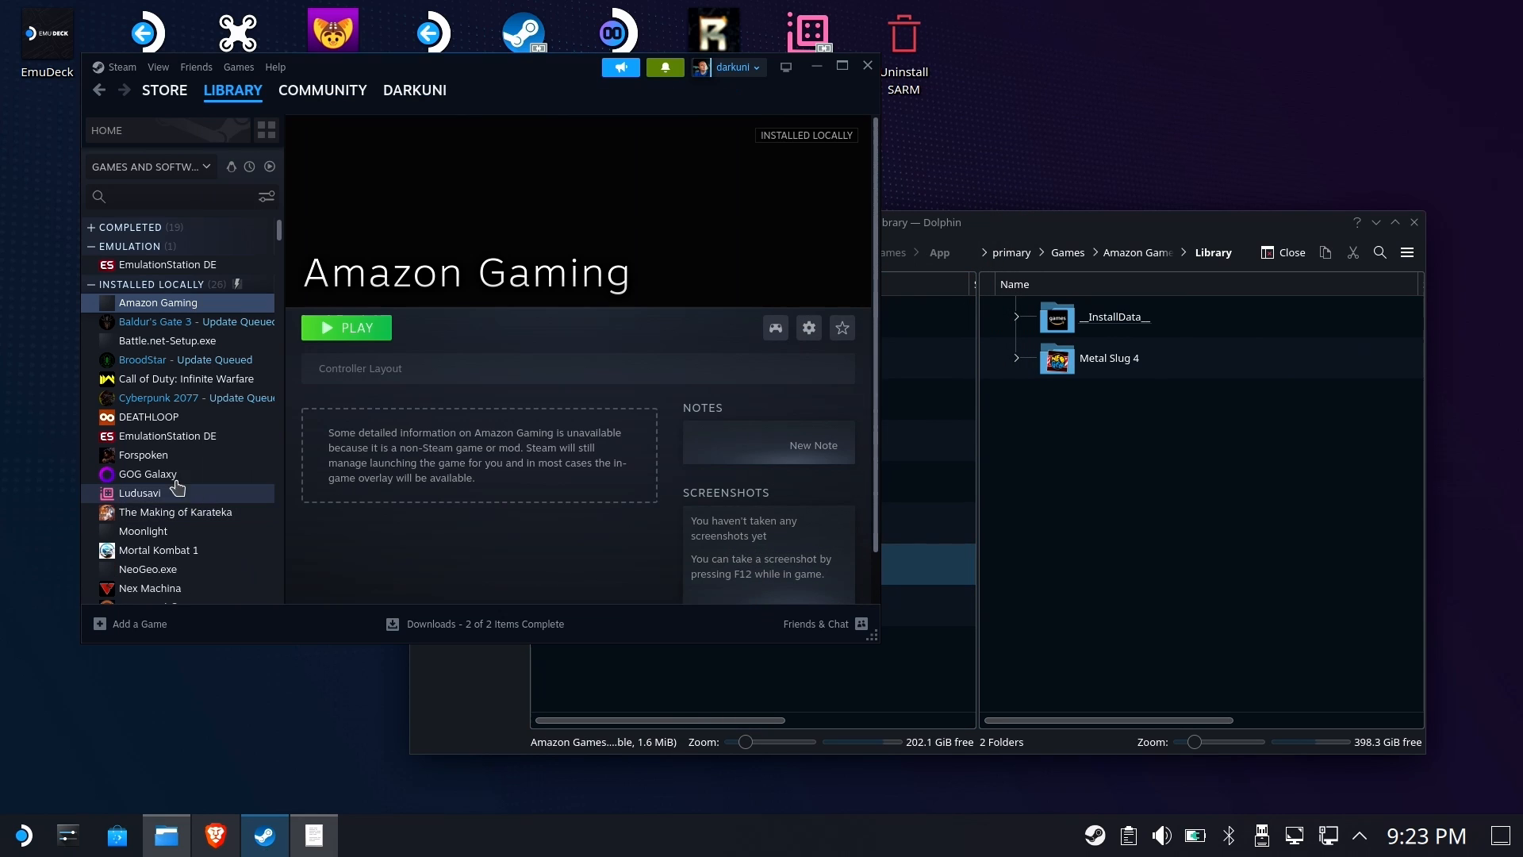
Open the NeoGeo.exe shortcut's properties and force Proton Experimental as its compatibility tool
left_click(149, 570)
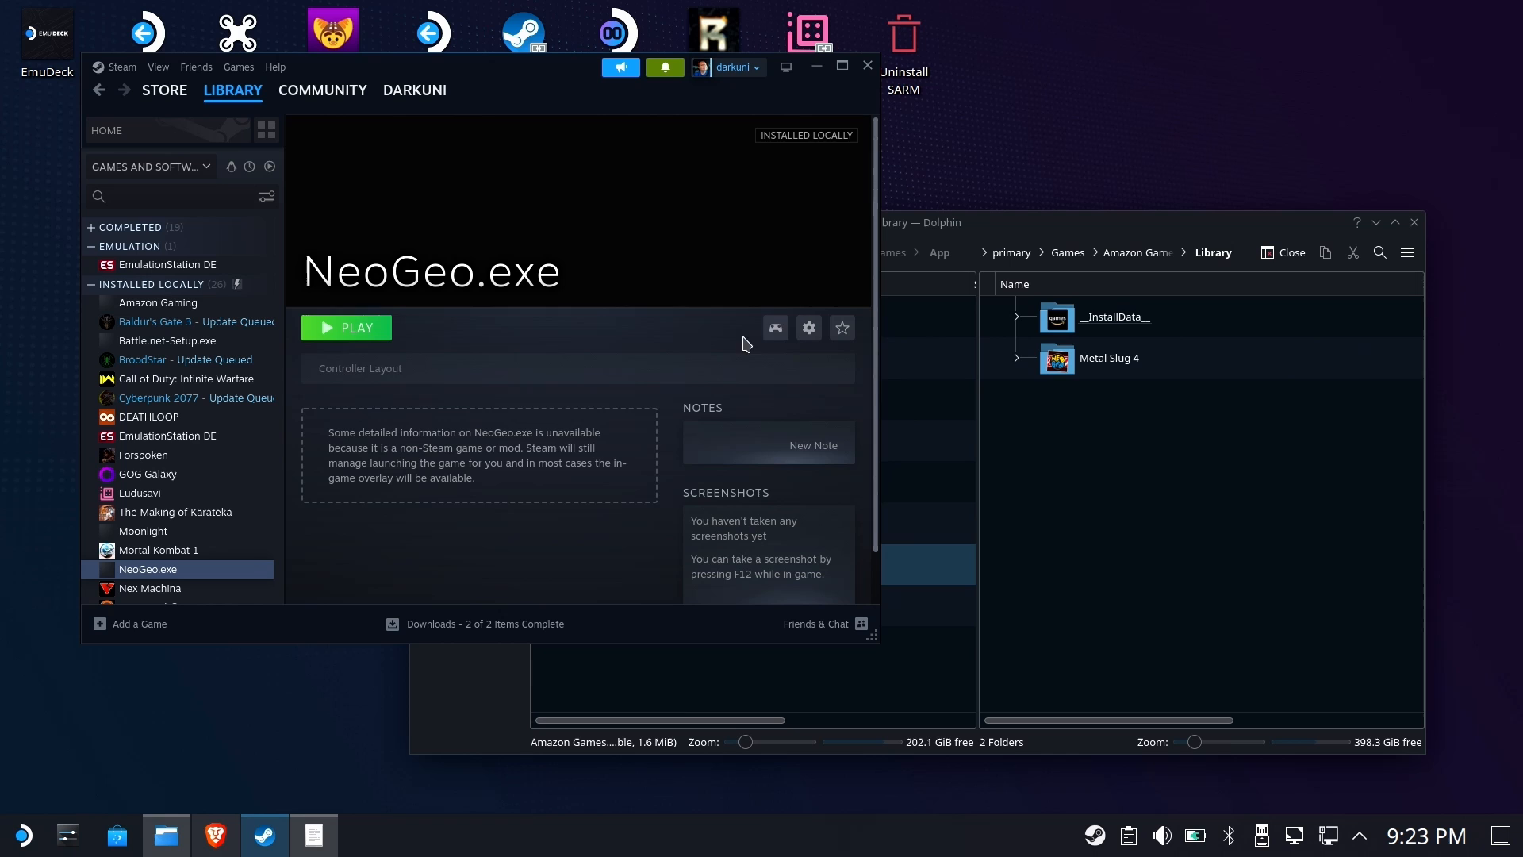
left_click(810, 328)
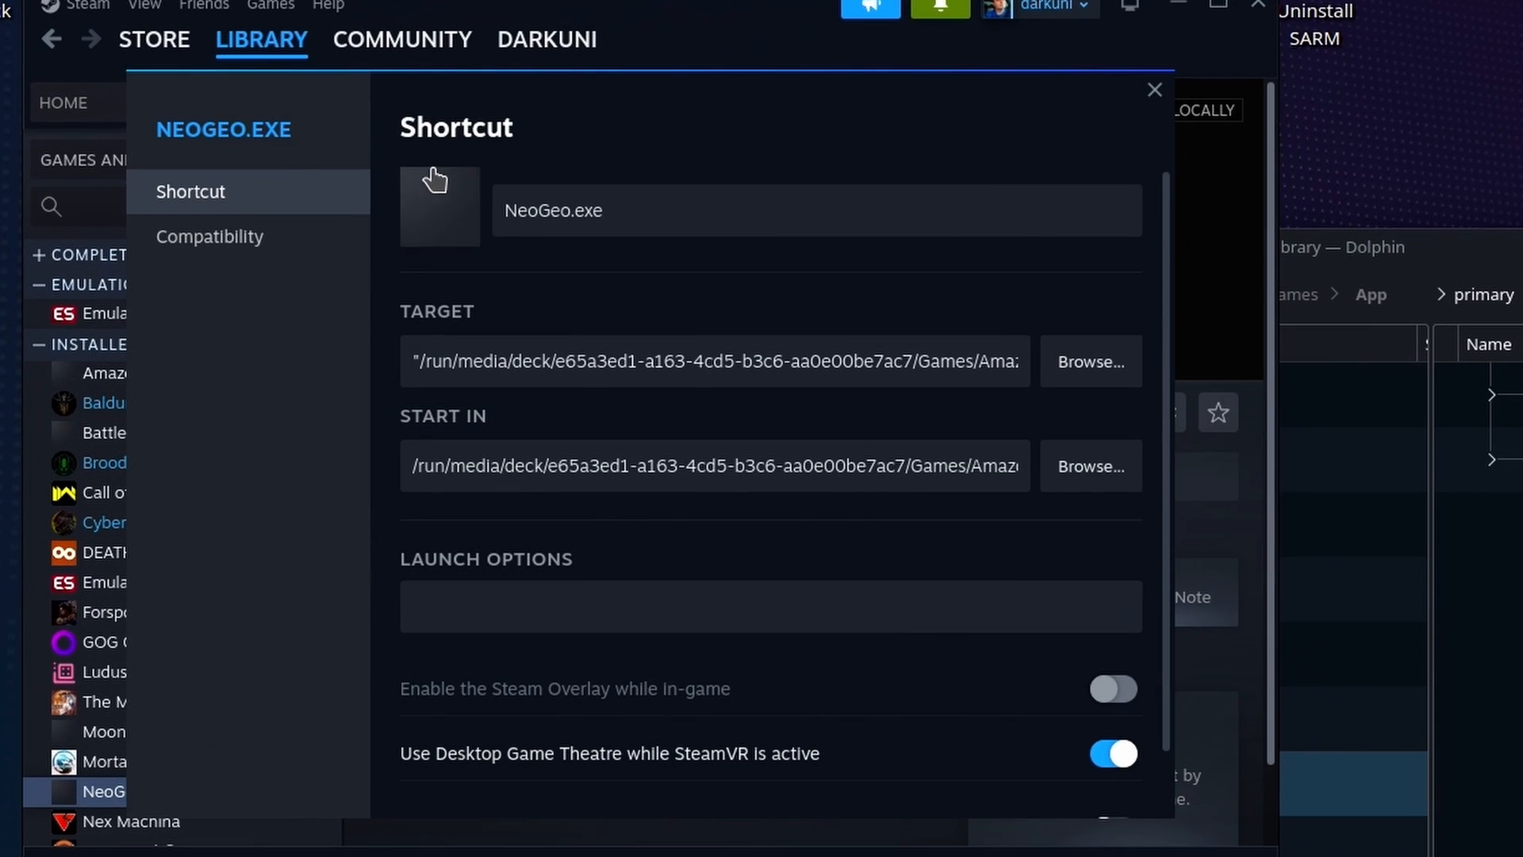
left_click(258, 243)
left_click(595, 198)
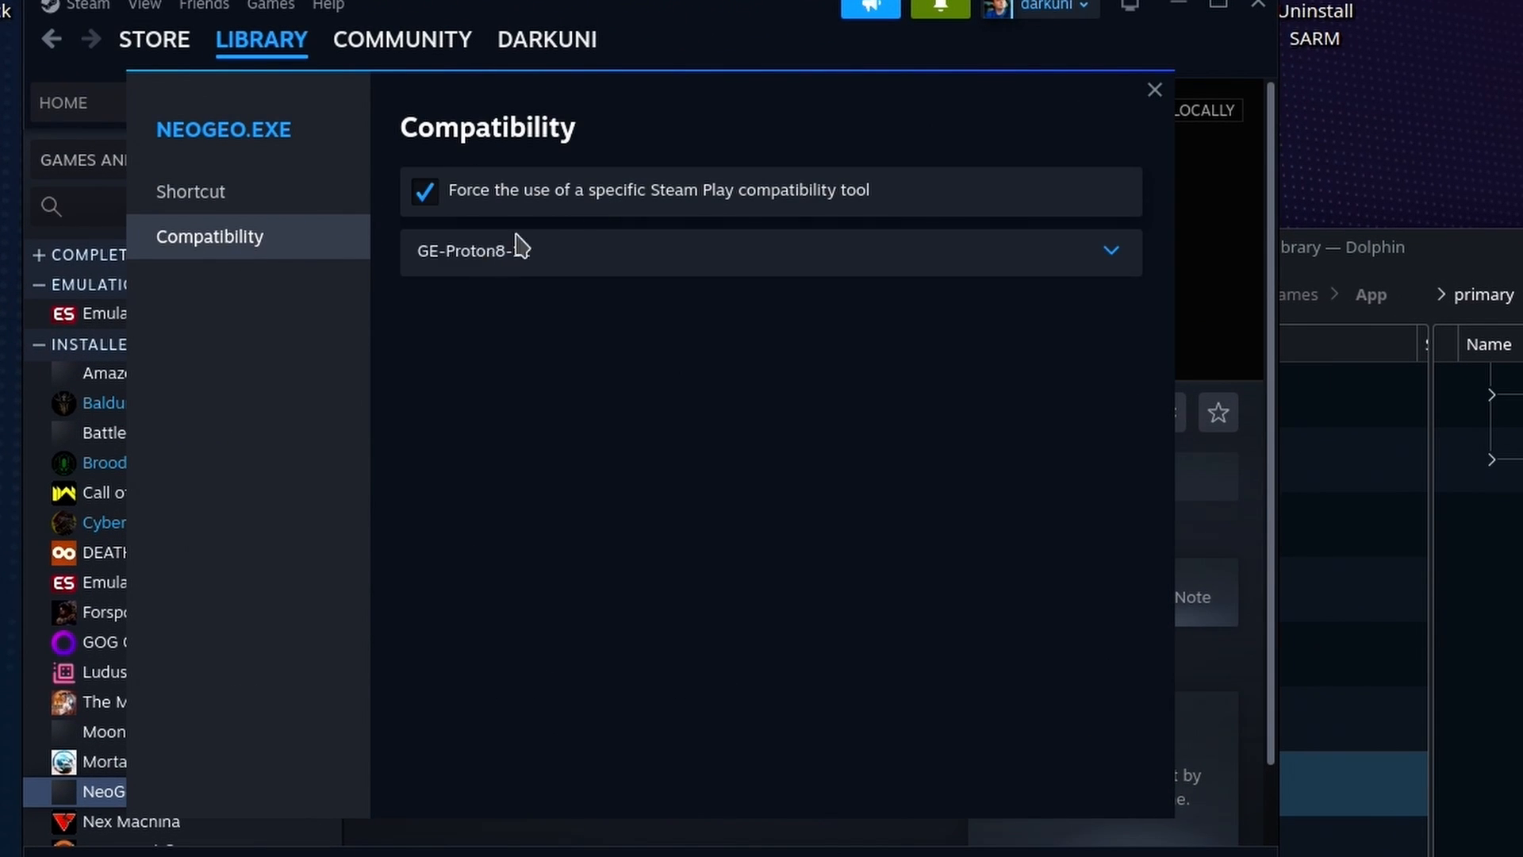
left_click(563, 270)
left_click(527, 569)
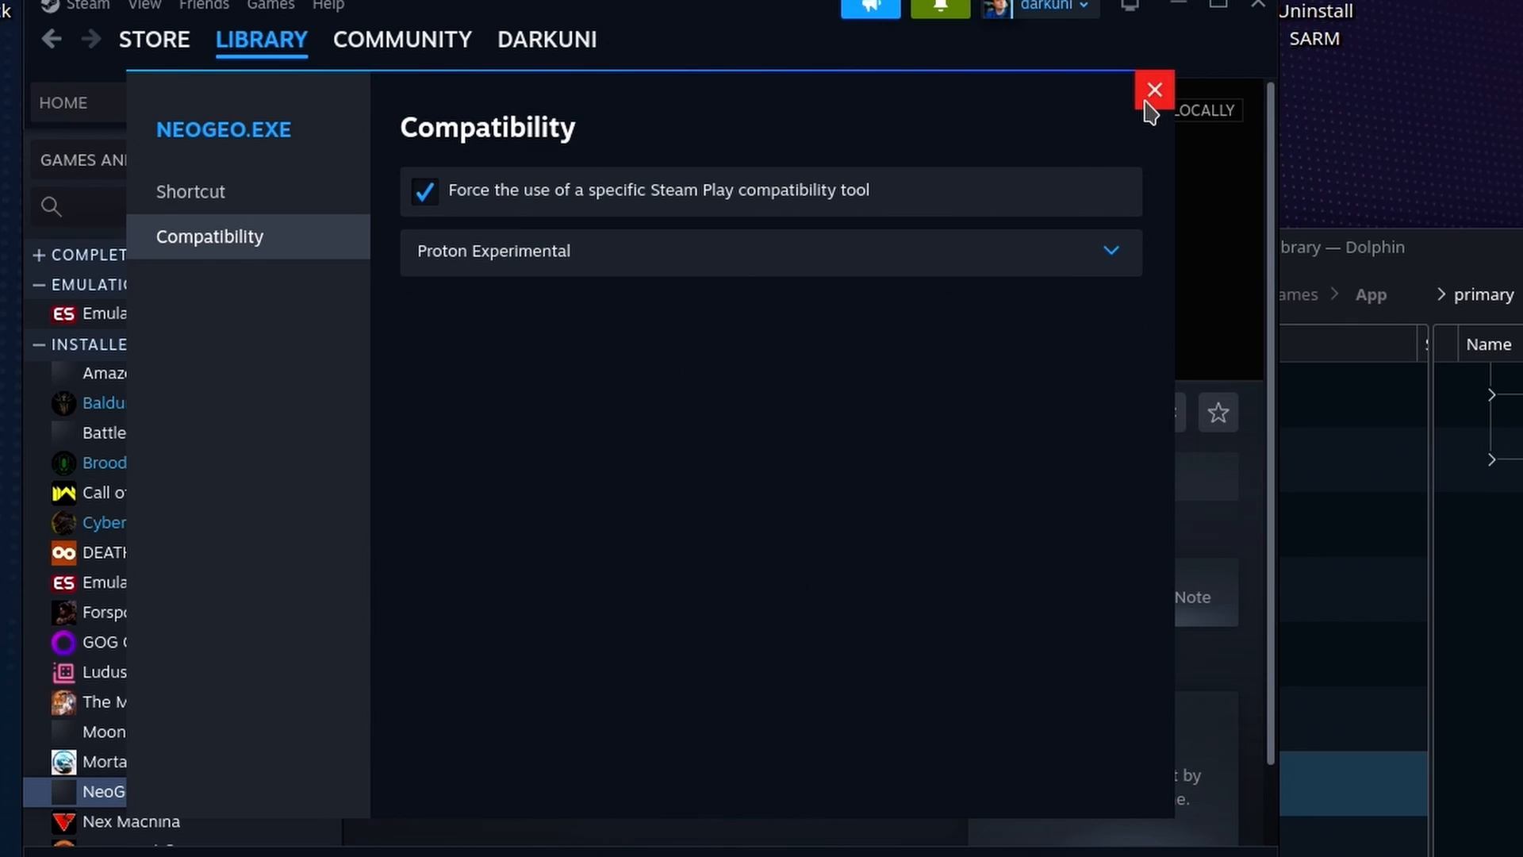
Rename the shortcut to Metal Slug 4
left_click(245, 194)
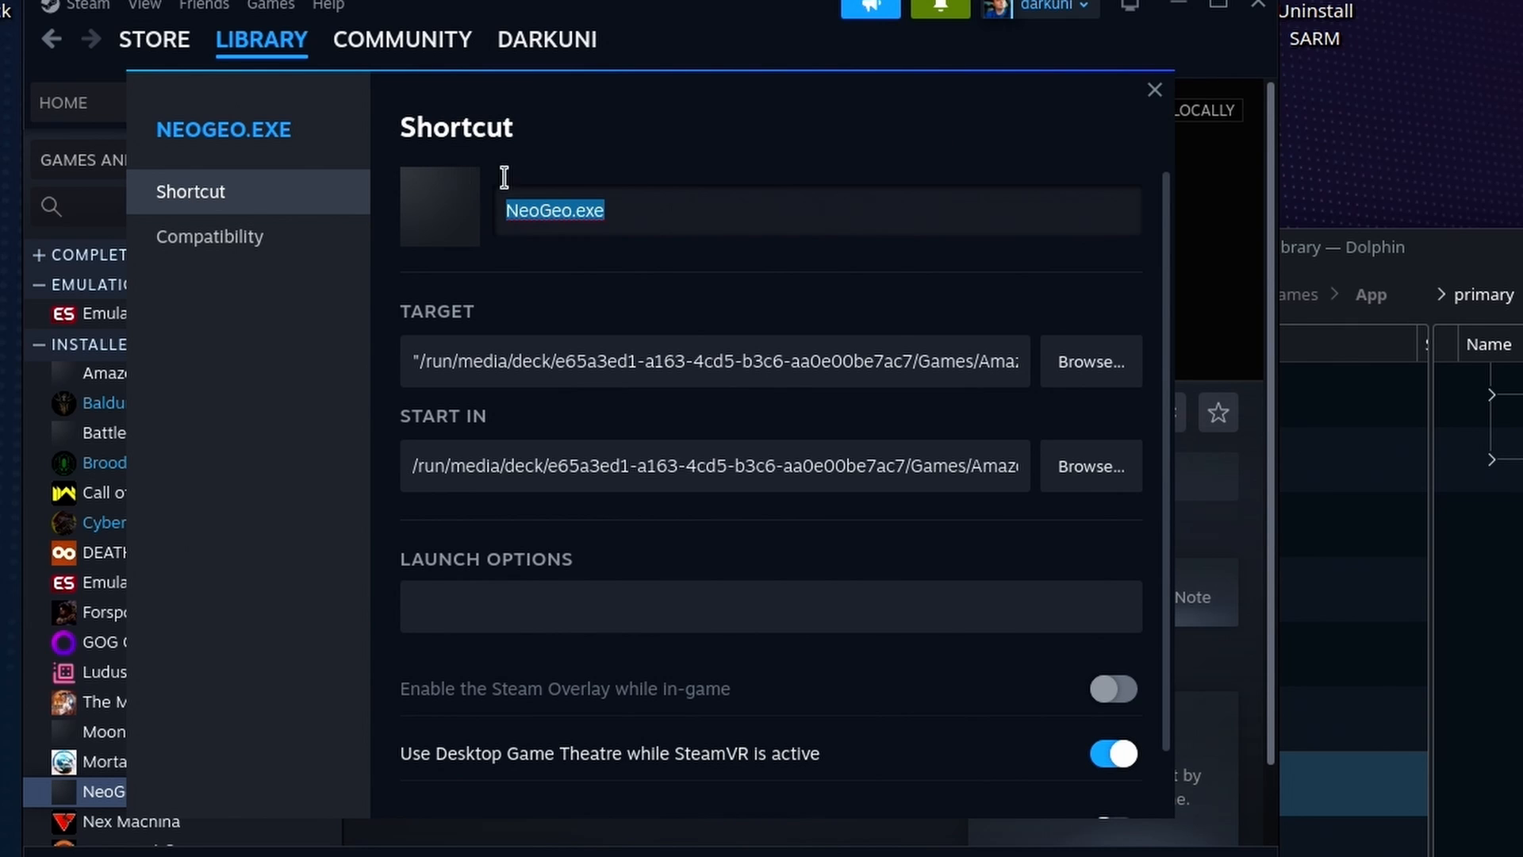
type("Meta")
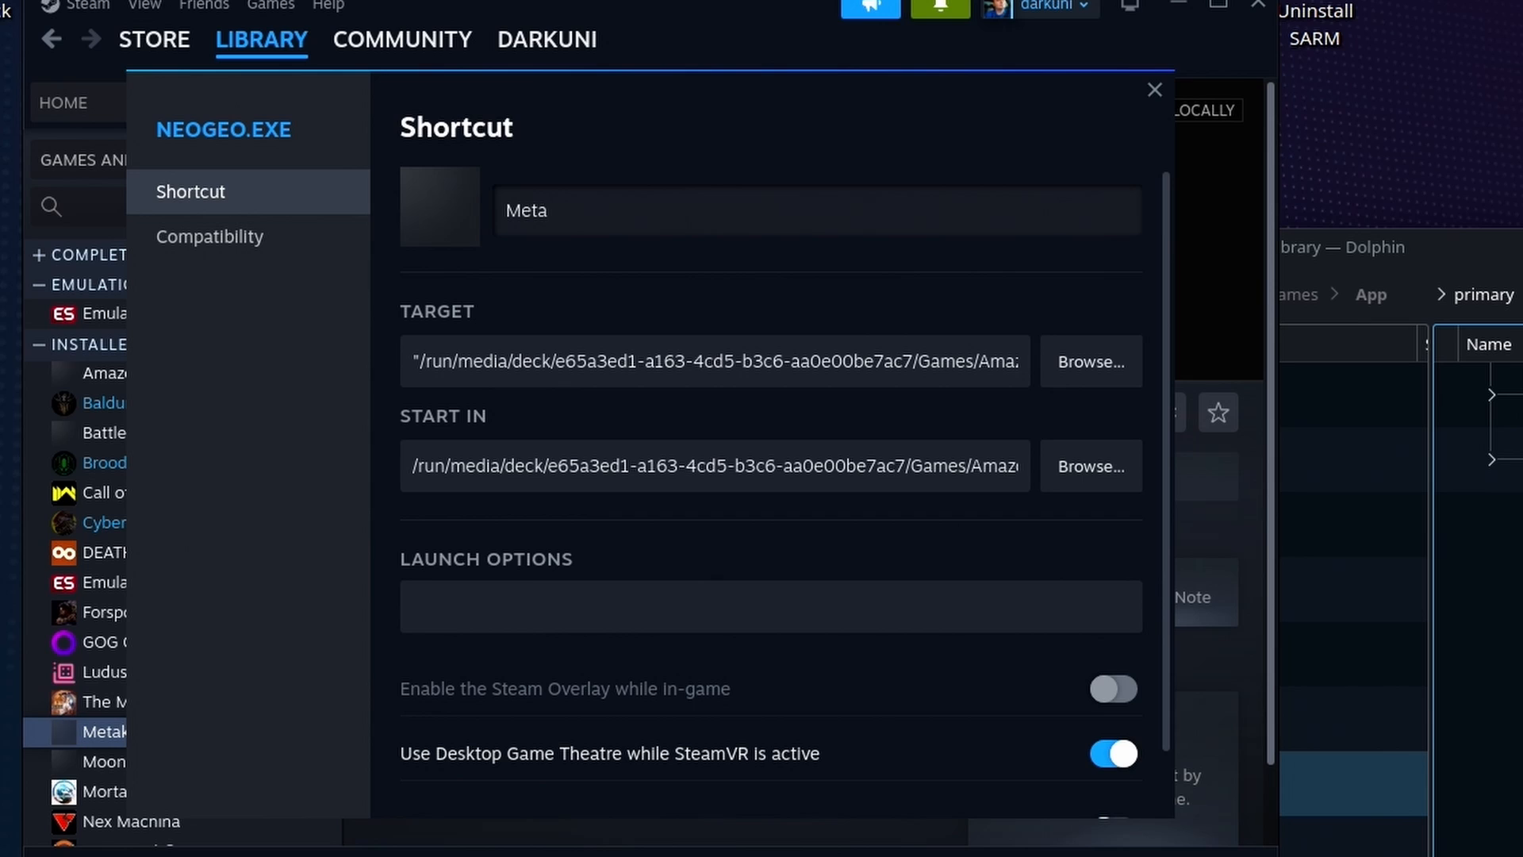
type("kl  Slug 4")
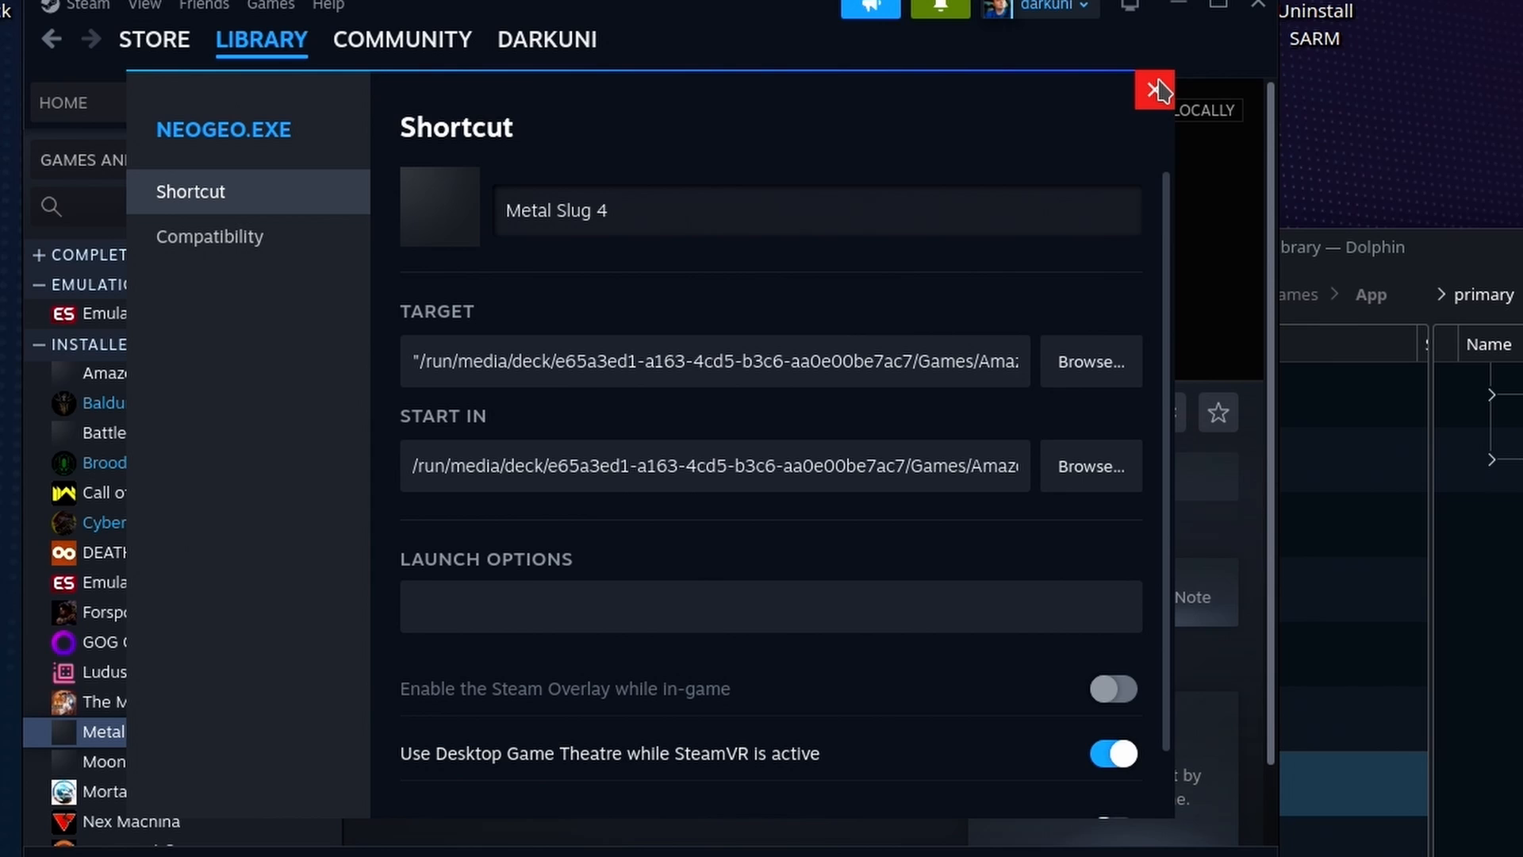
Check the target path and wrap the Start In folder path in double quotes
left_click_drag(683, 354, 1201, 354)
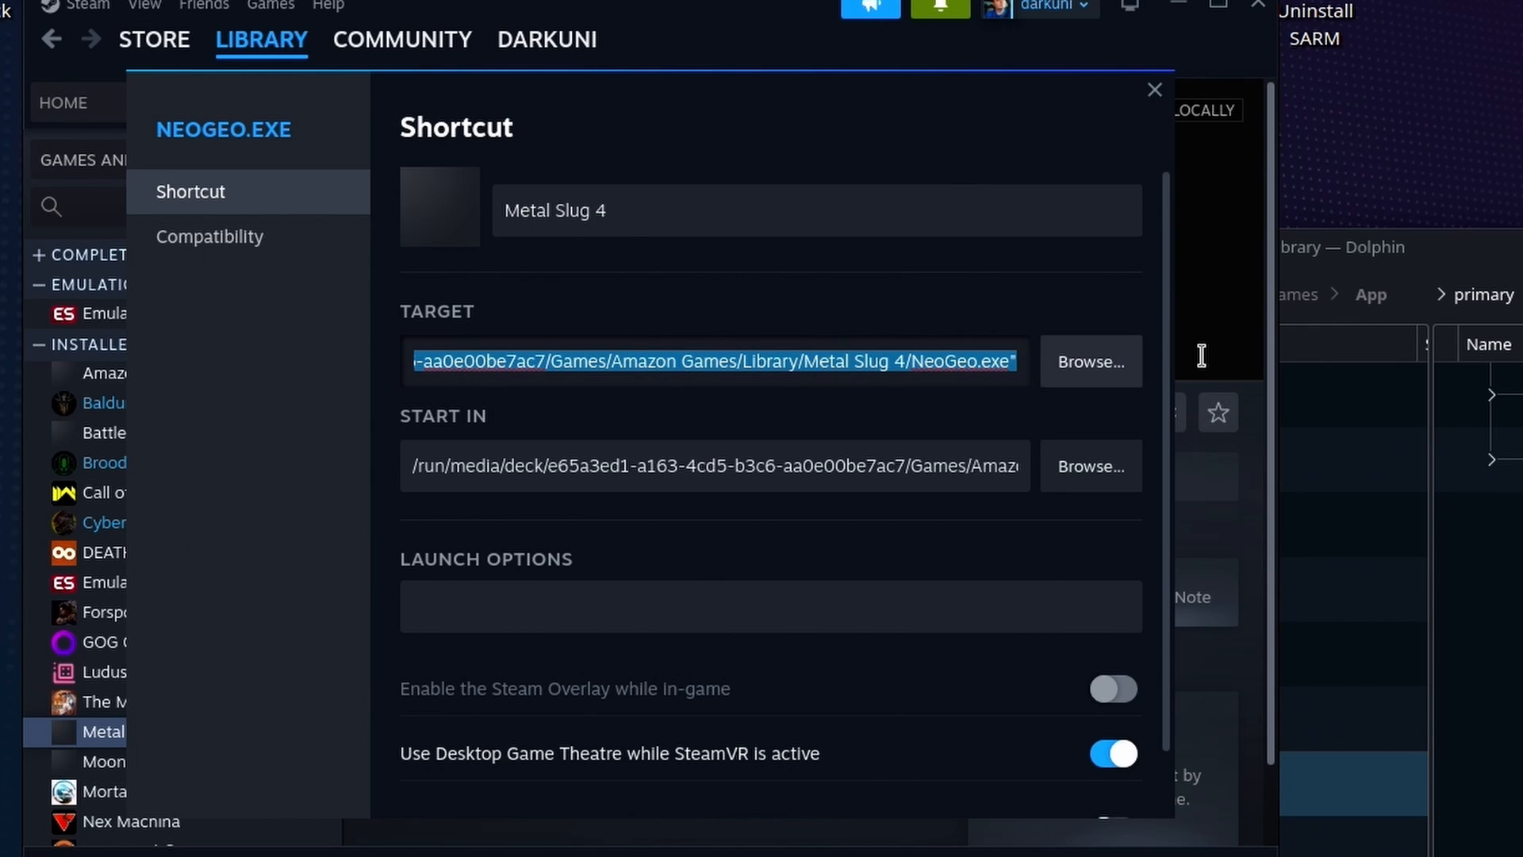
left_click(604, 450)
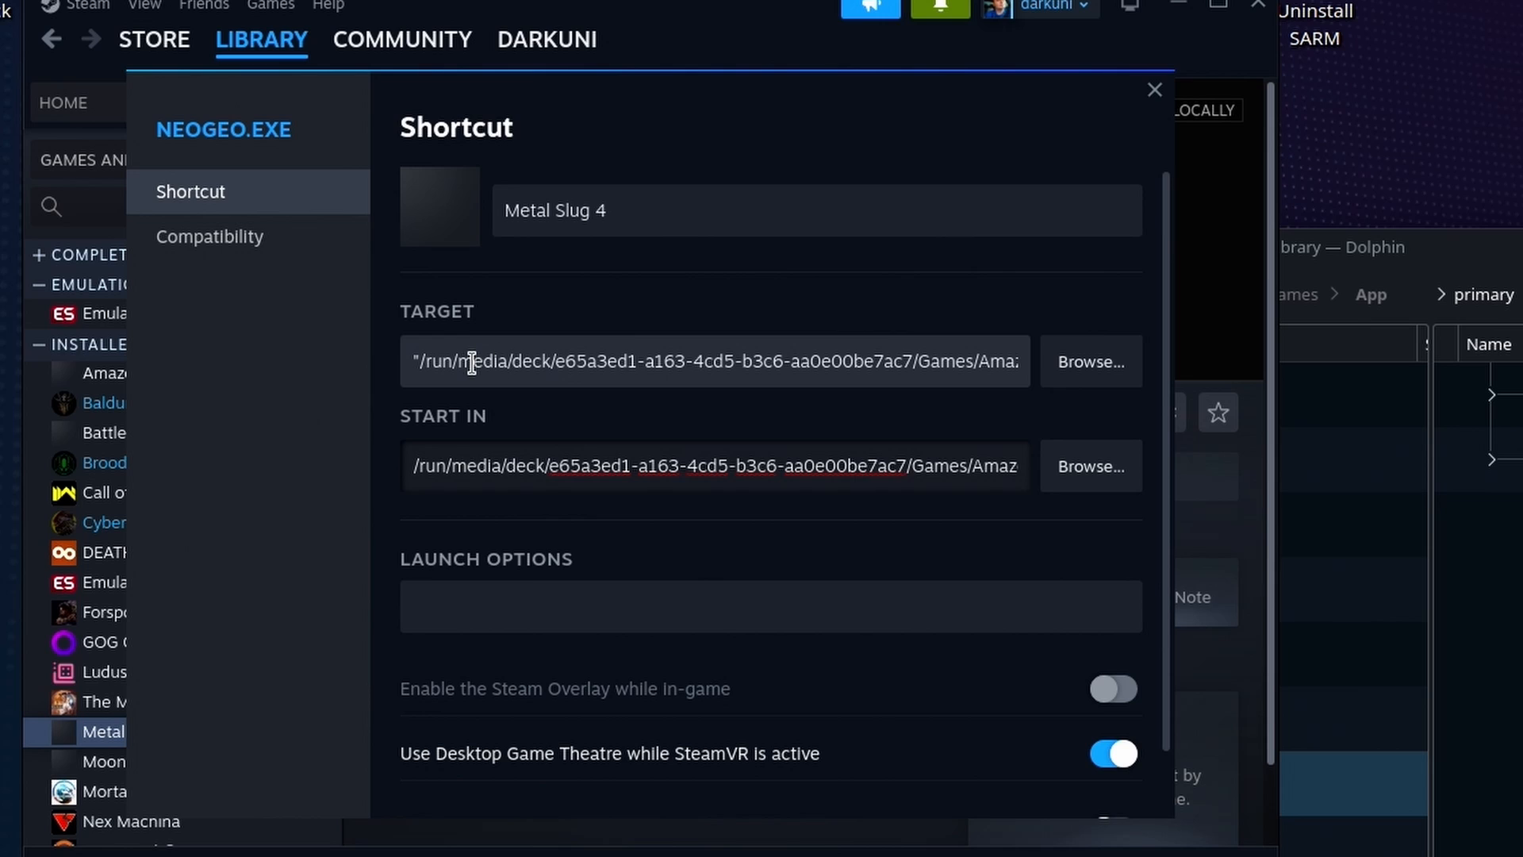
left_click(412, 364)
left_click_drag(424, 368, 1063, 373)
left_click(903, 476)
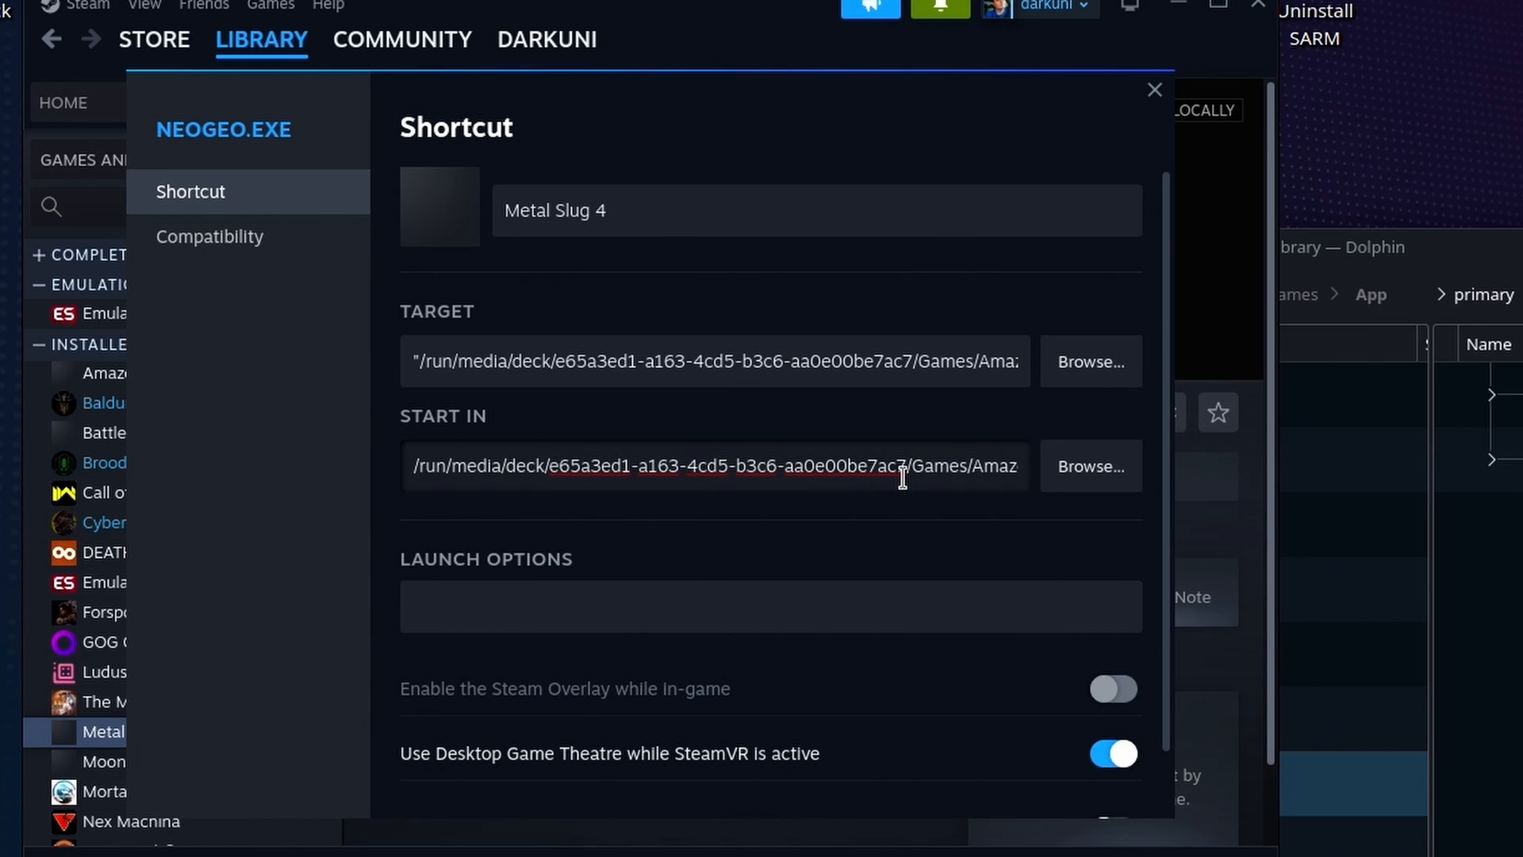
left_click_drag(855, 465, 1158, 508)
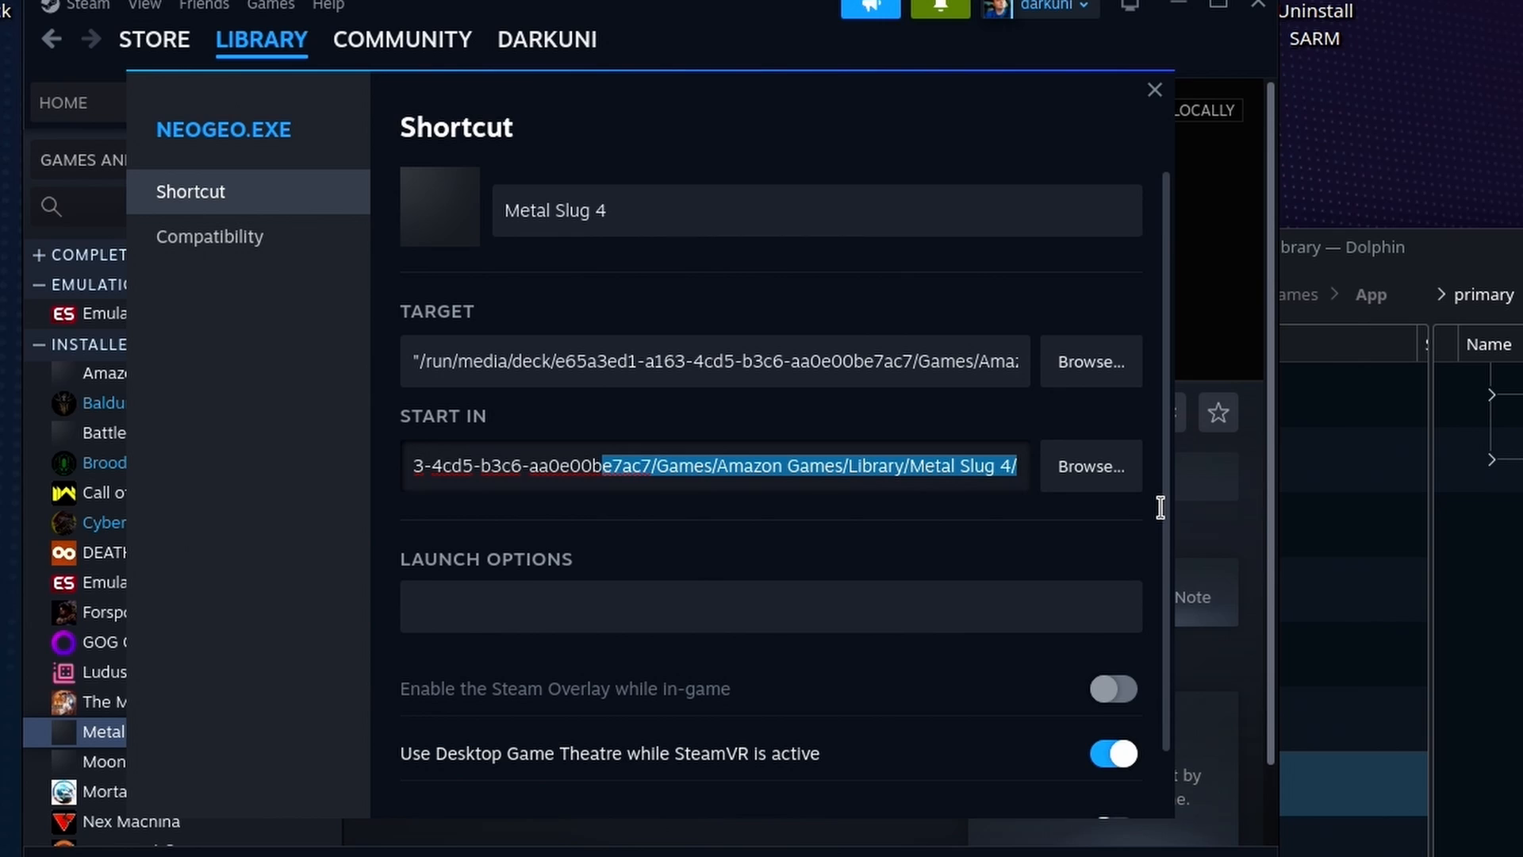
key("End")
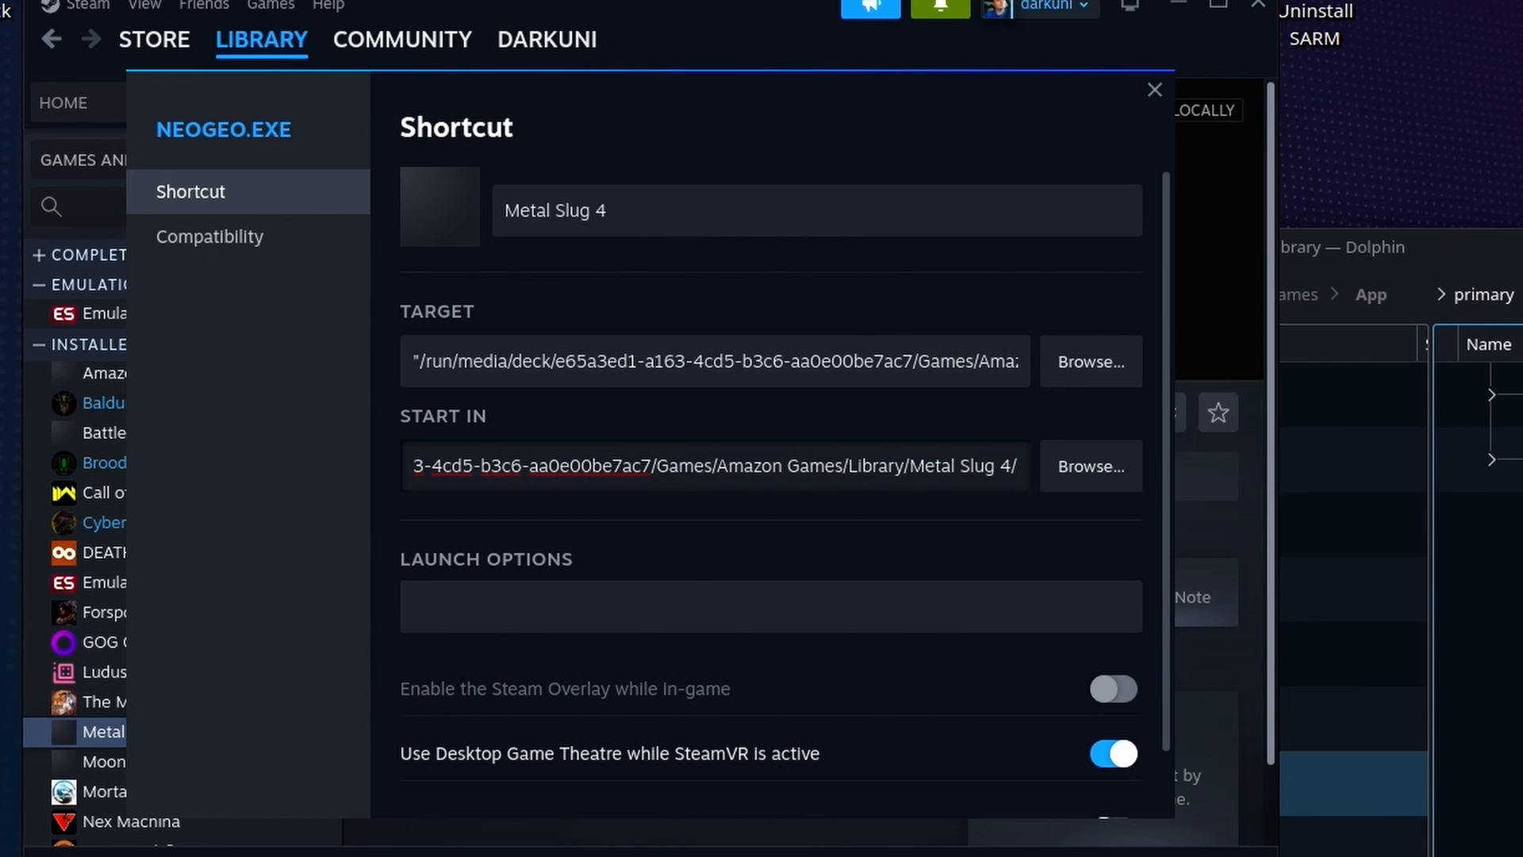
type("\"")
key("Home")
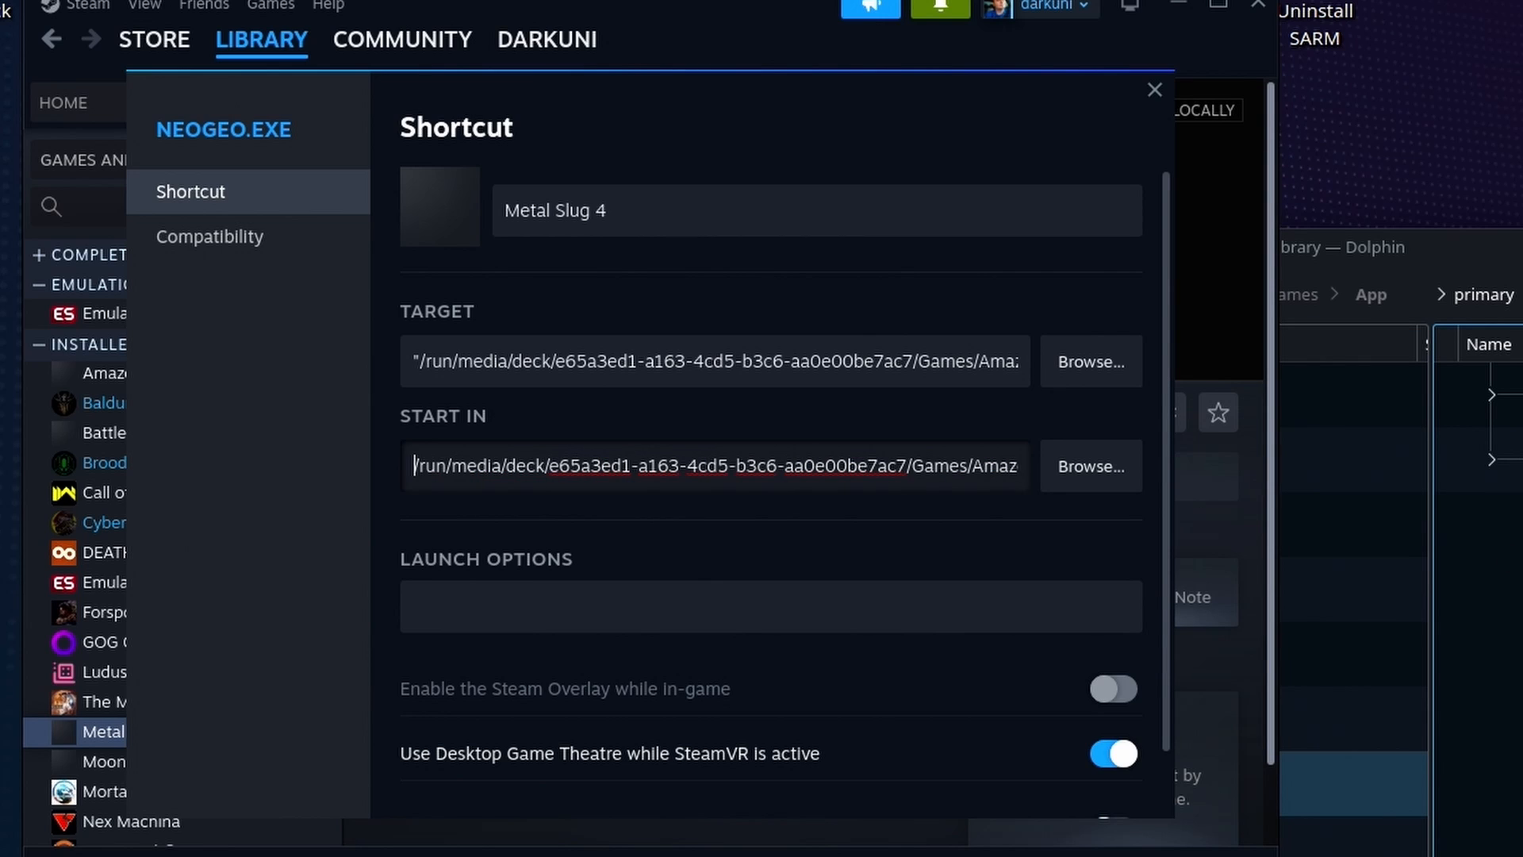
type("\"")
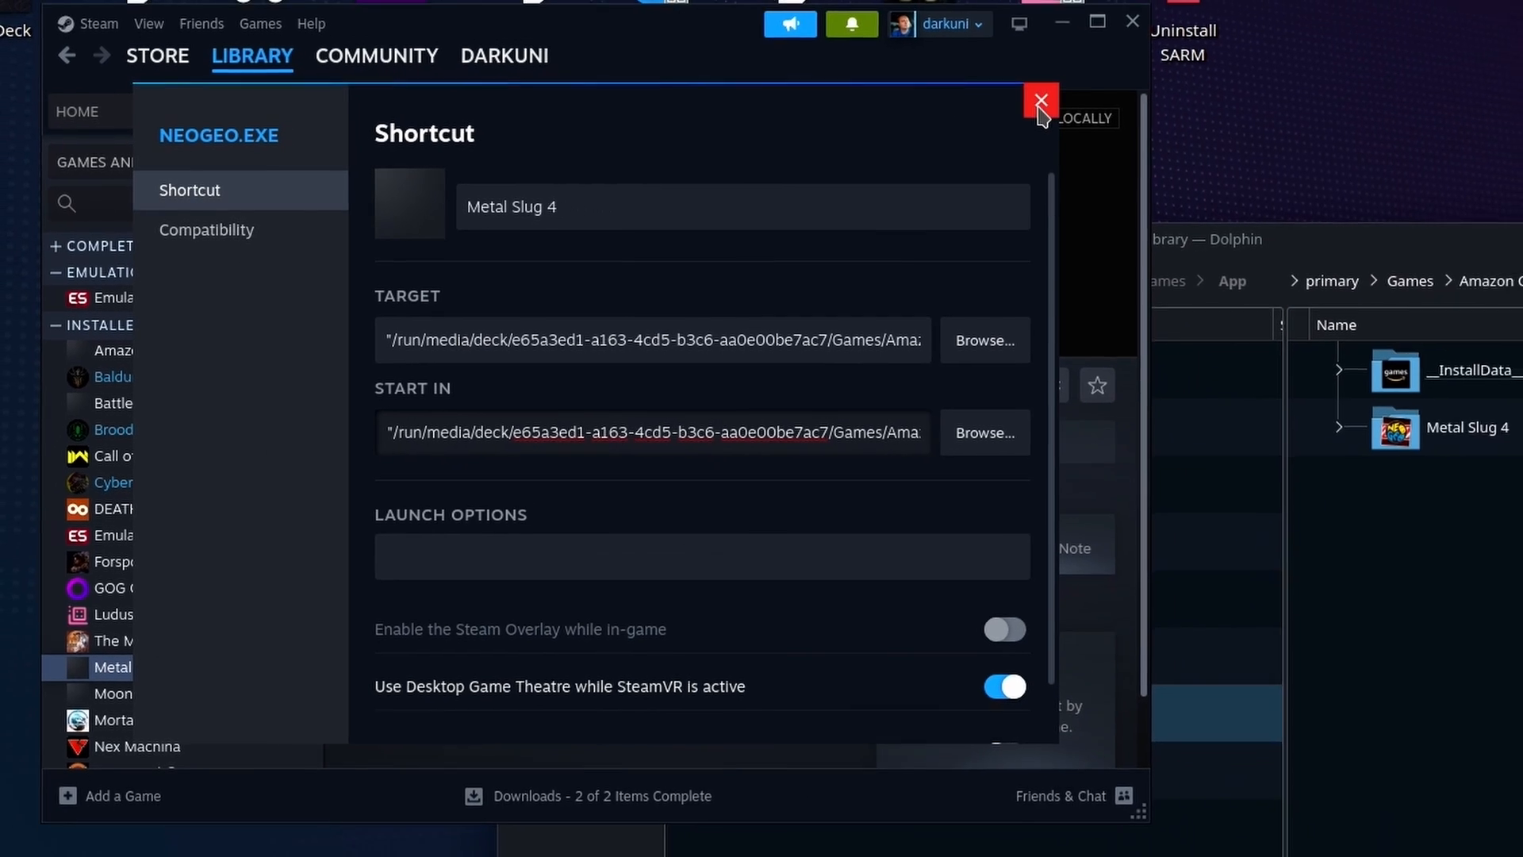
Close the properties, launch Metal Slug 4 from Steam to test it, and close the game window
left_click(1155, 90)
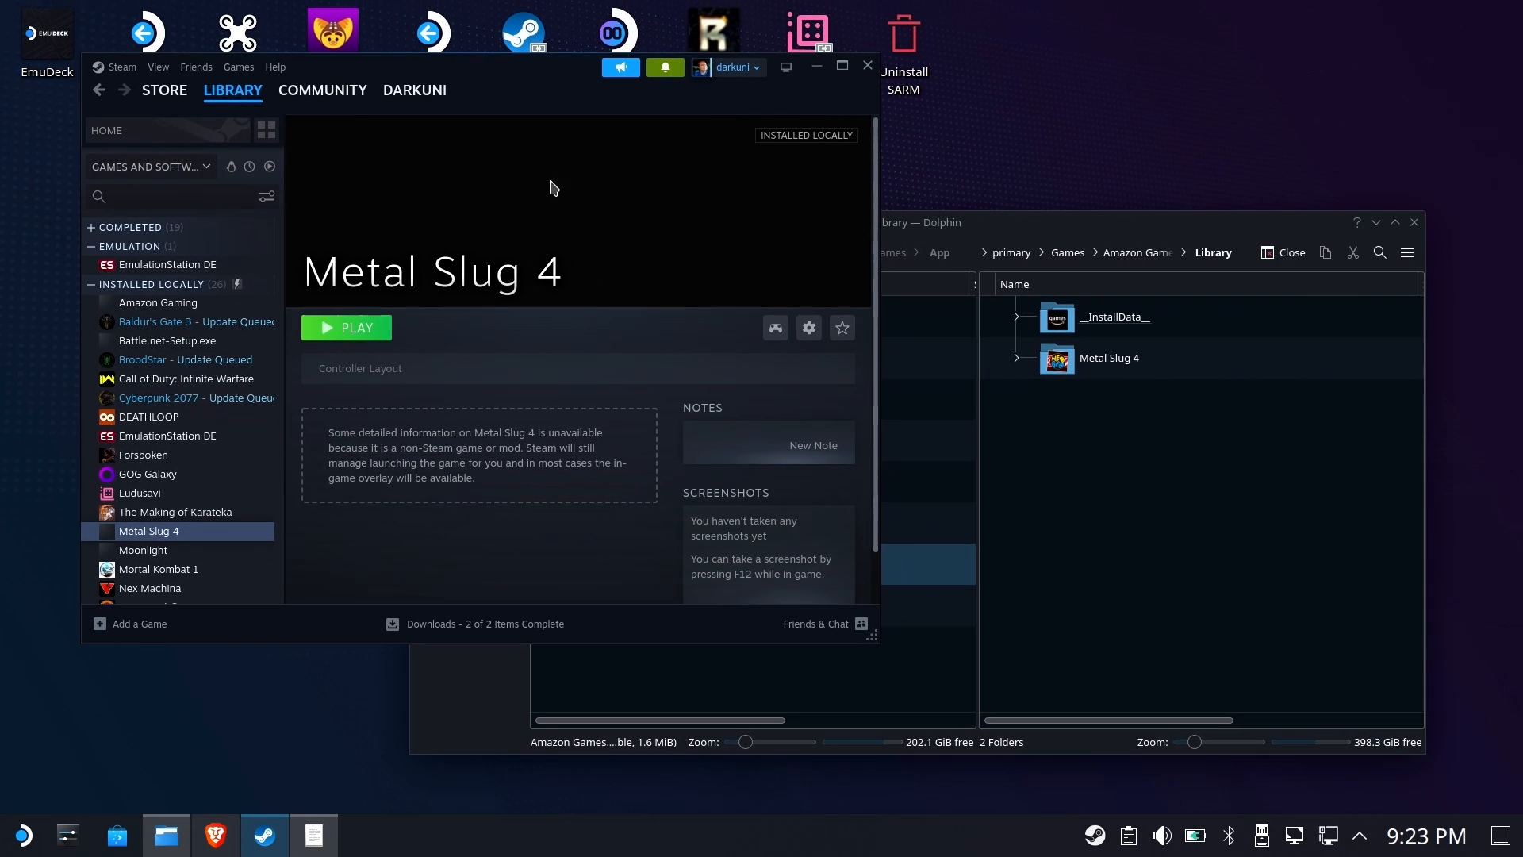
left_click(349, 329)
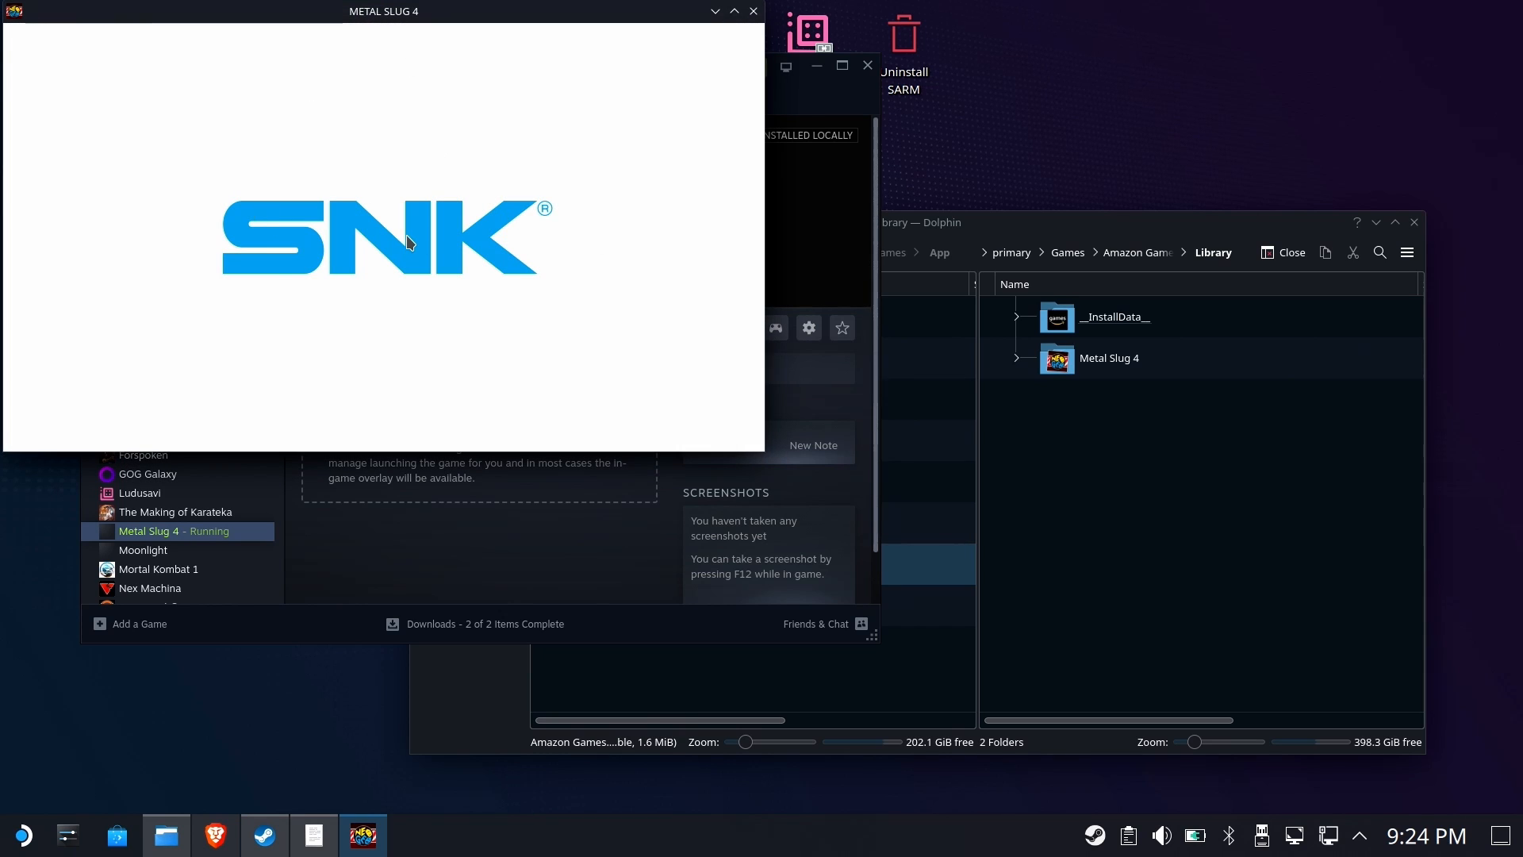
left_click(753, 11)
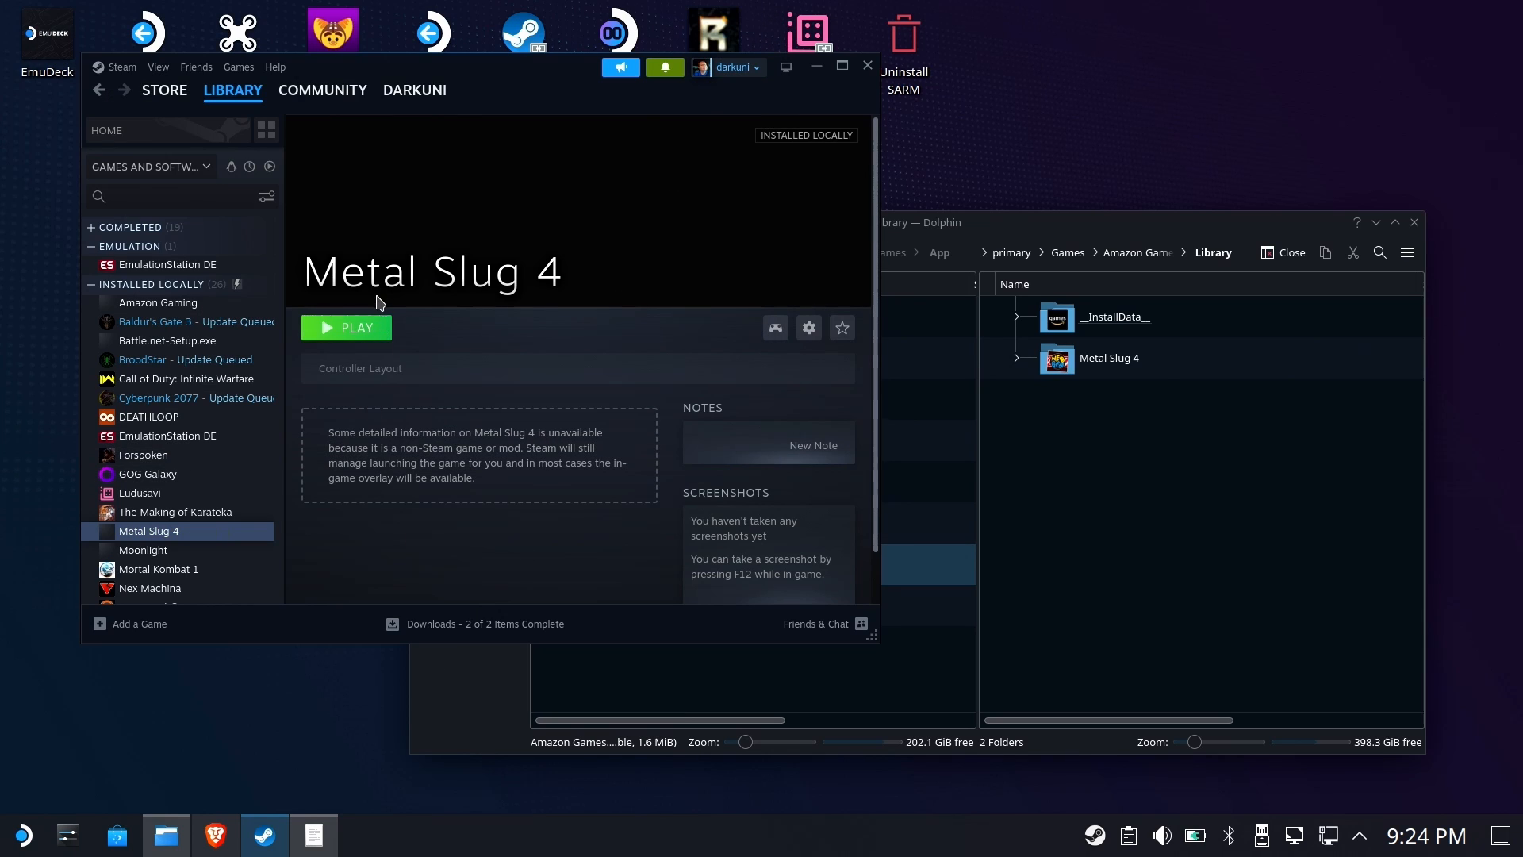
Launch Amazon Gaming from Steam and browse the Ready to Install games list
left_click(202, 303)
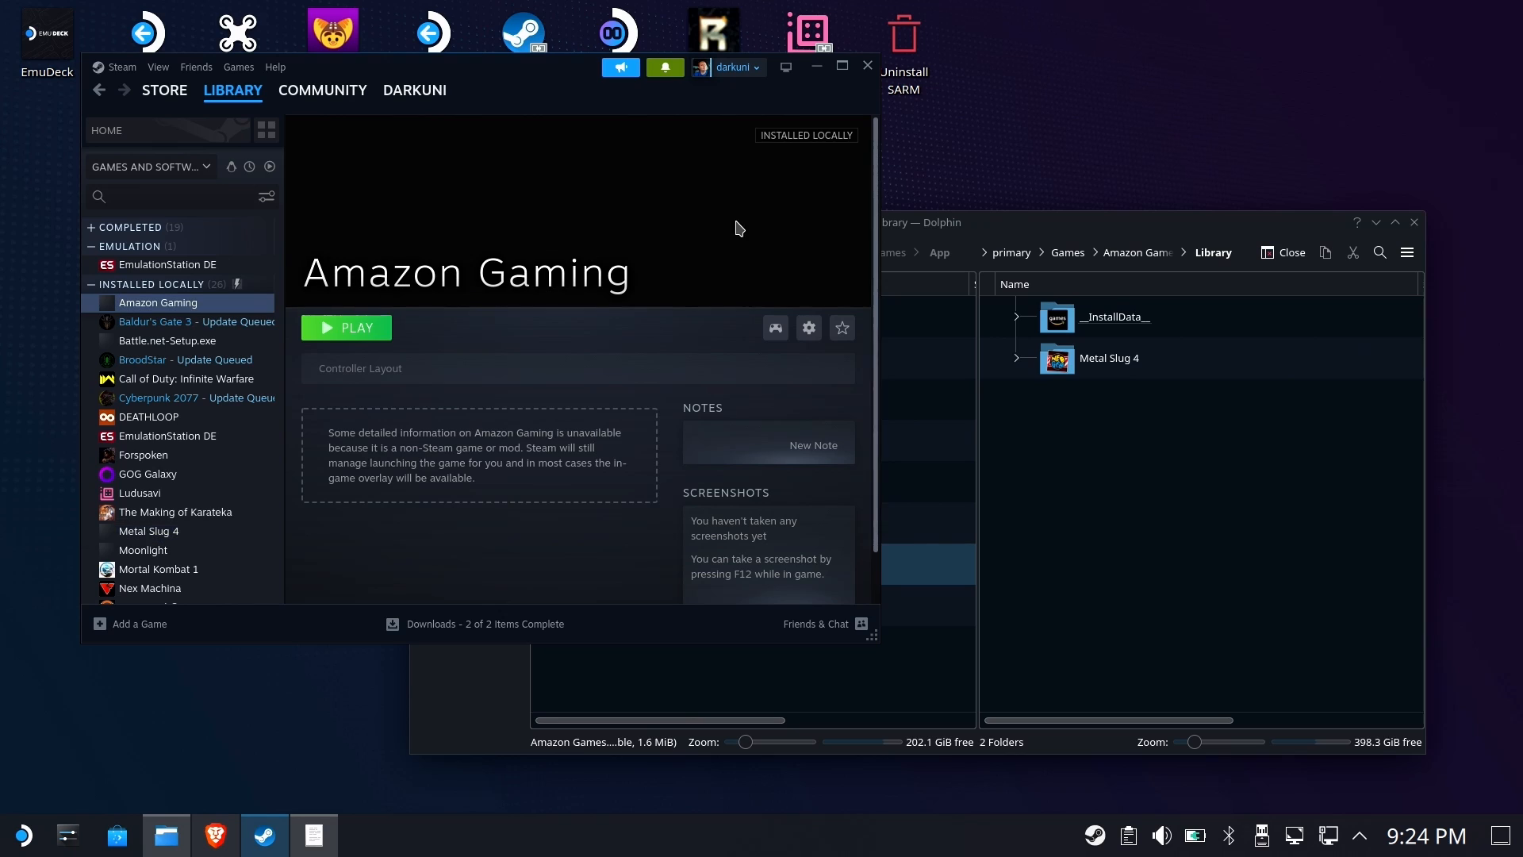
left_click(364, 325)
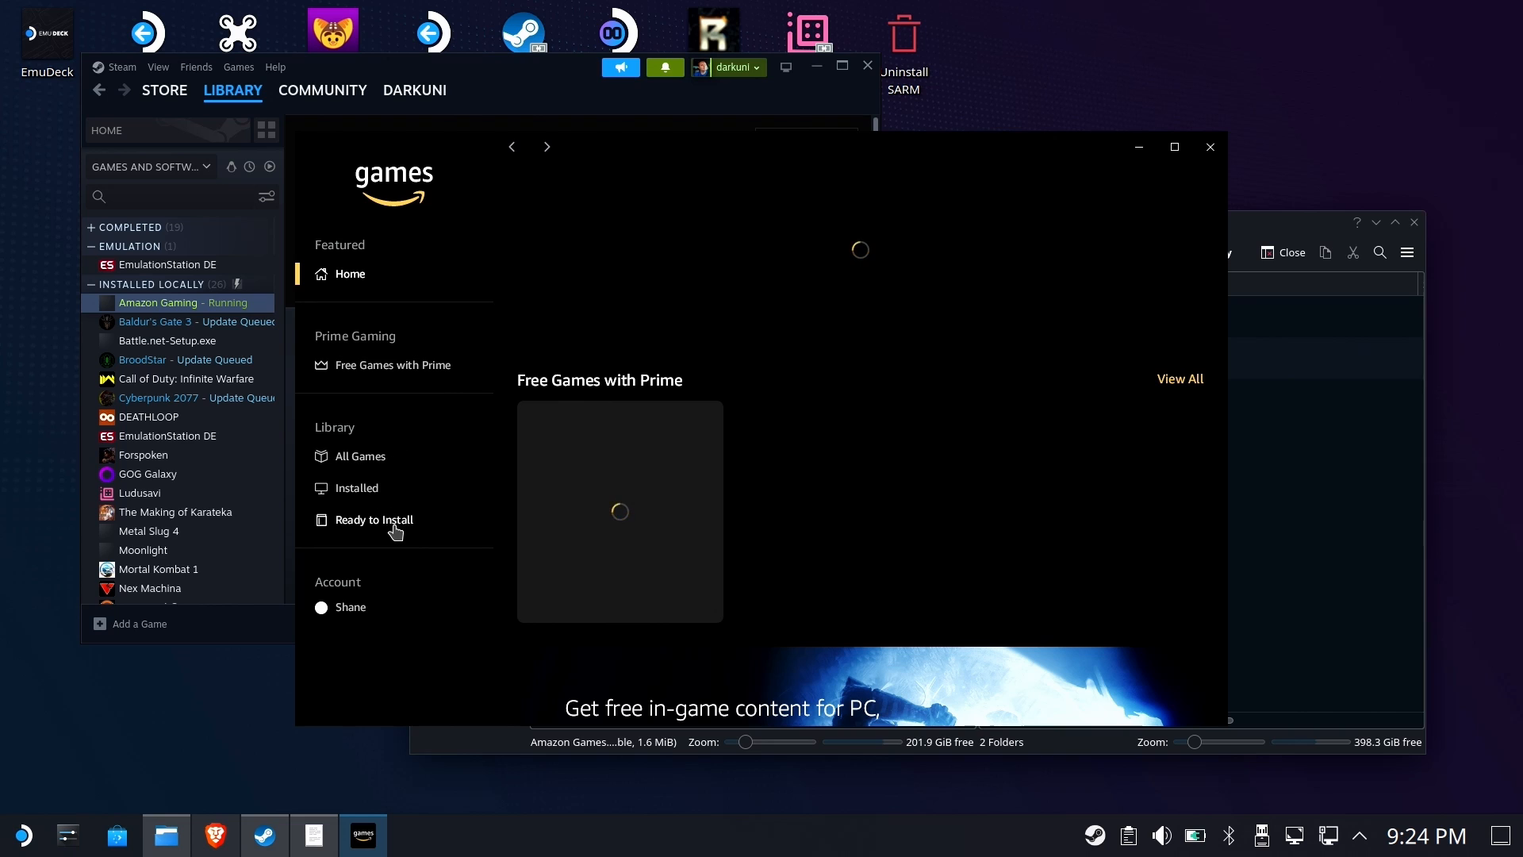
left_click(387, 522)
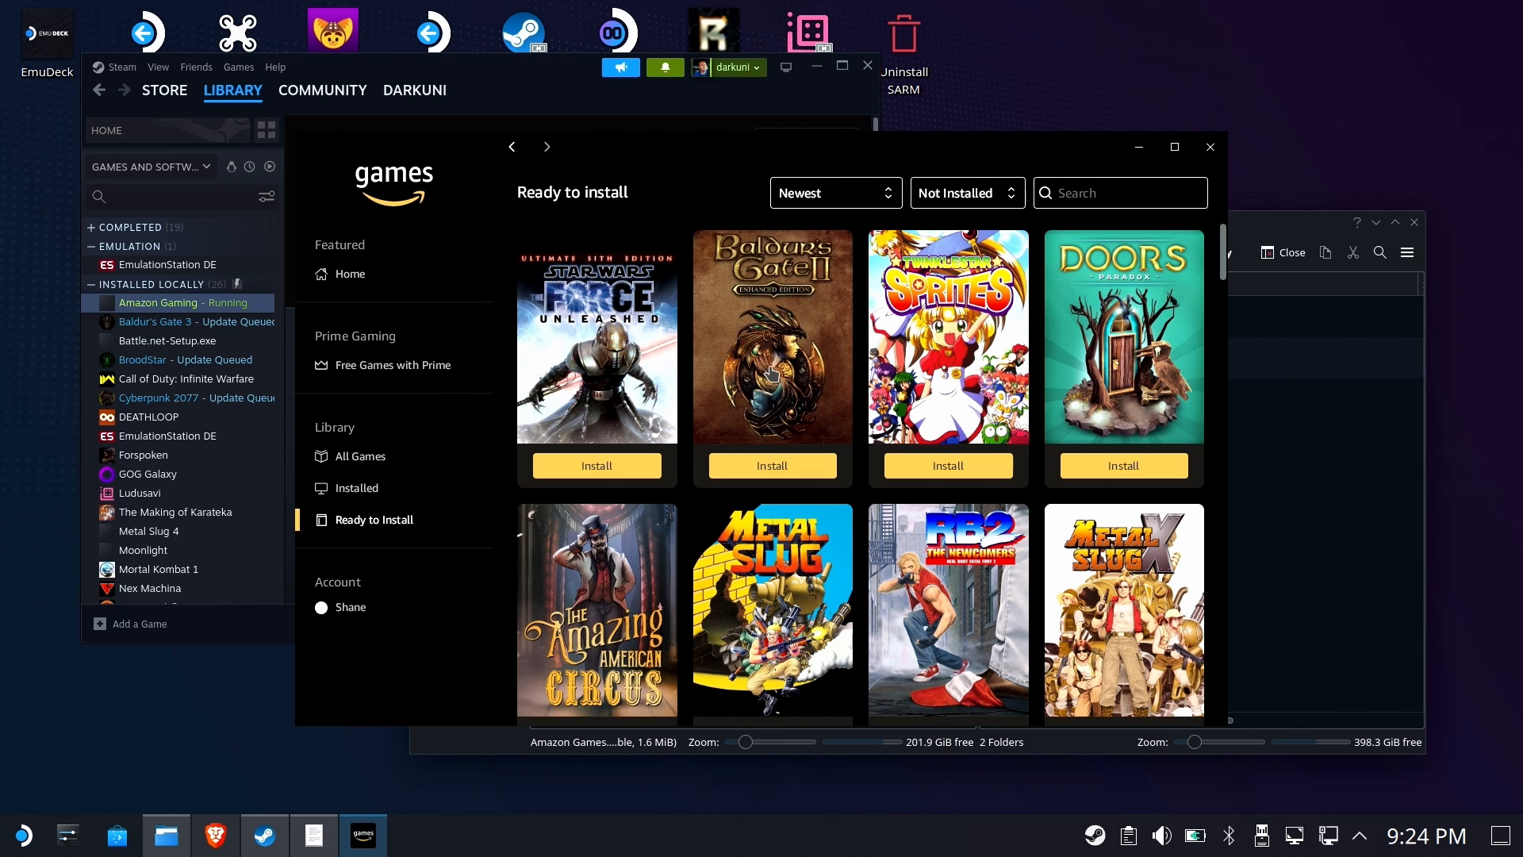
scroll(1143, 304, "down", 3)
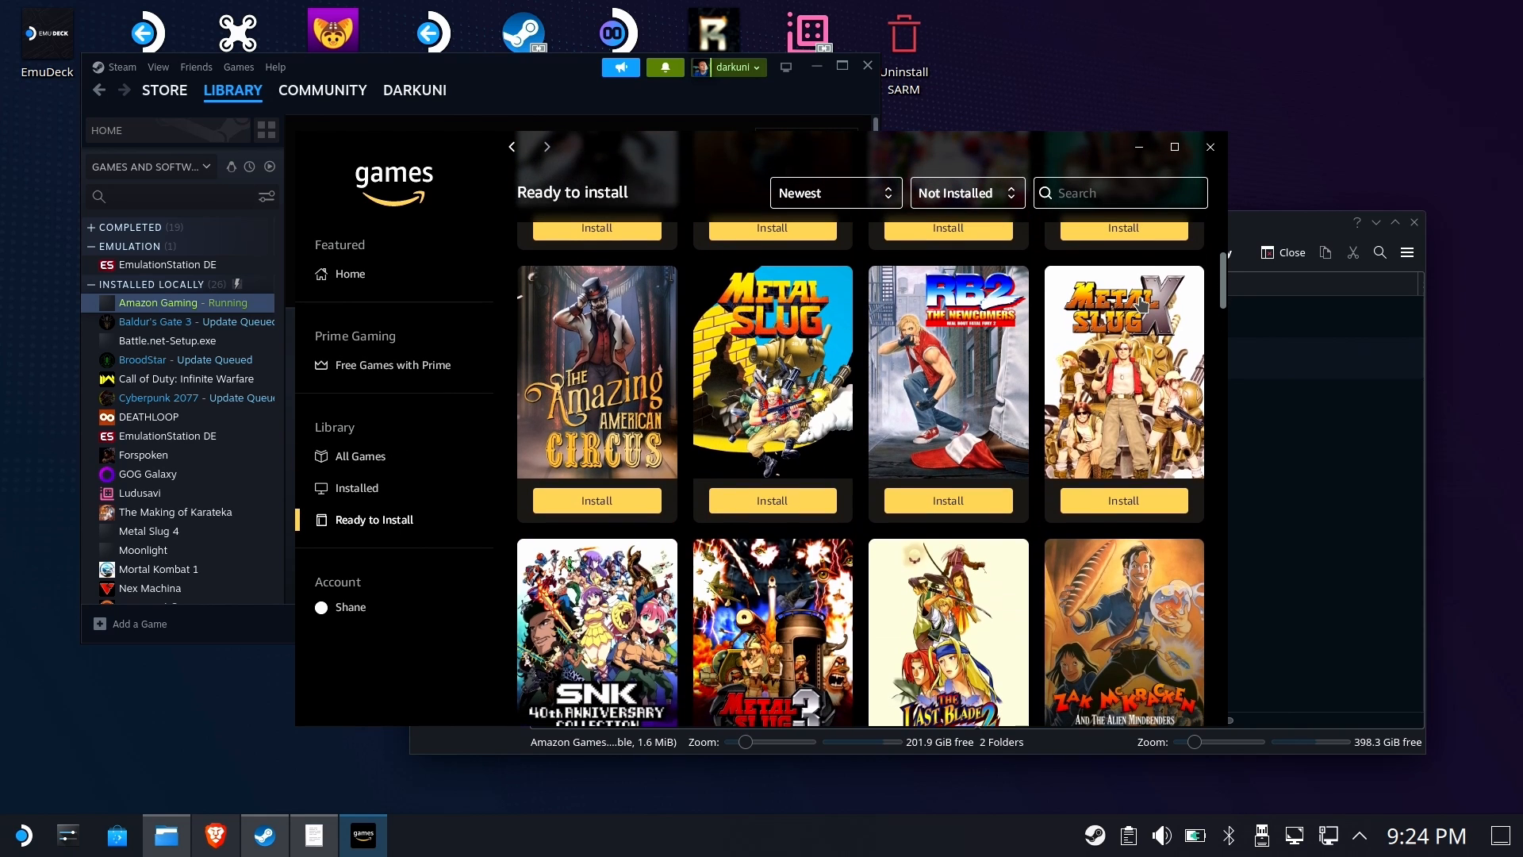
scroll(1143, 304, "down", 4)
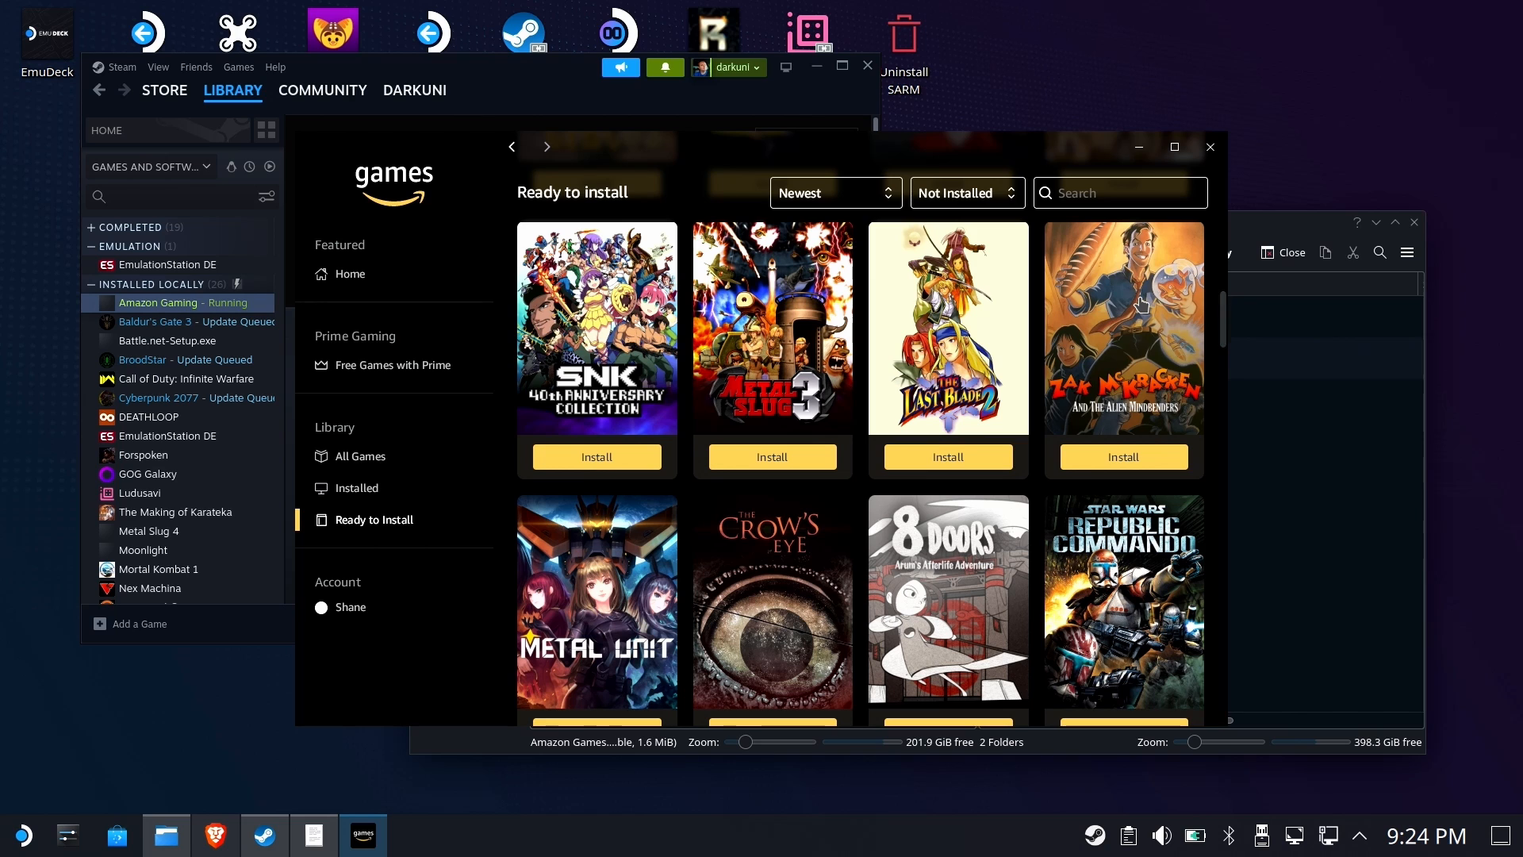
scroll(1143, 304, "down", 5)
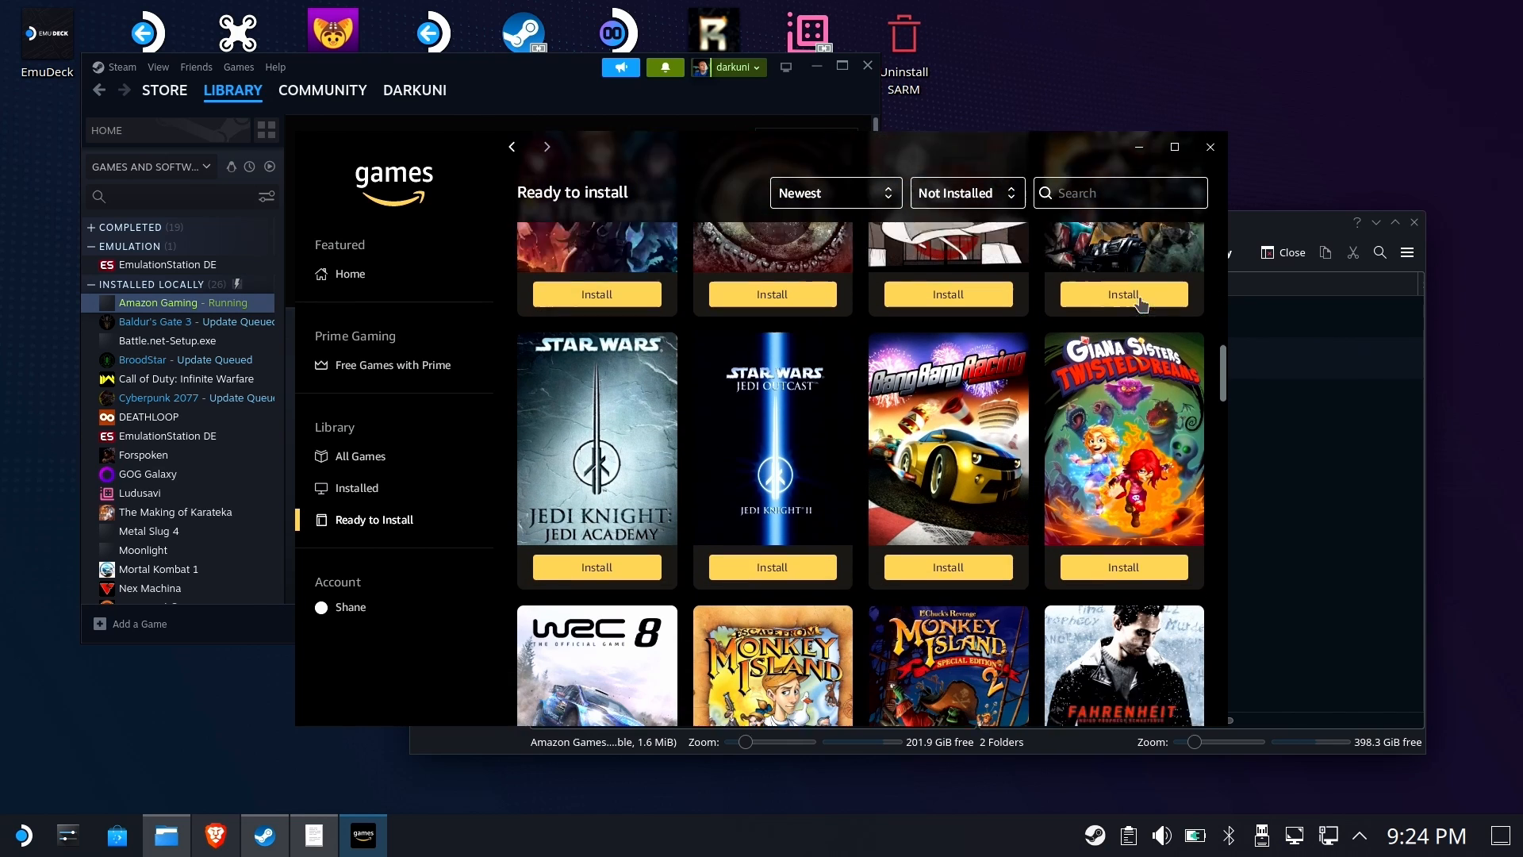
scroll(1140, 302, "down", 1)
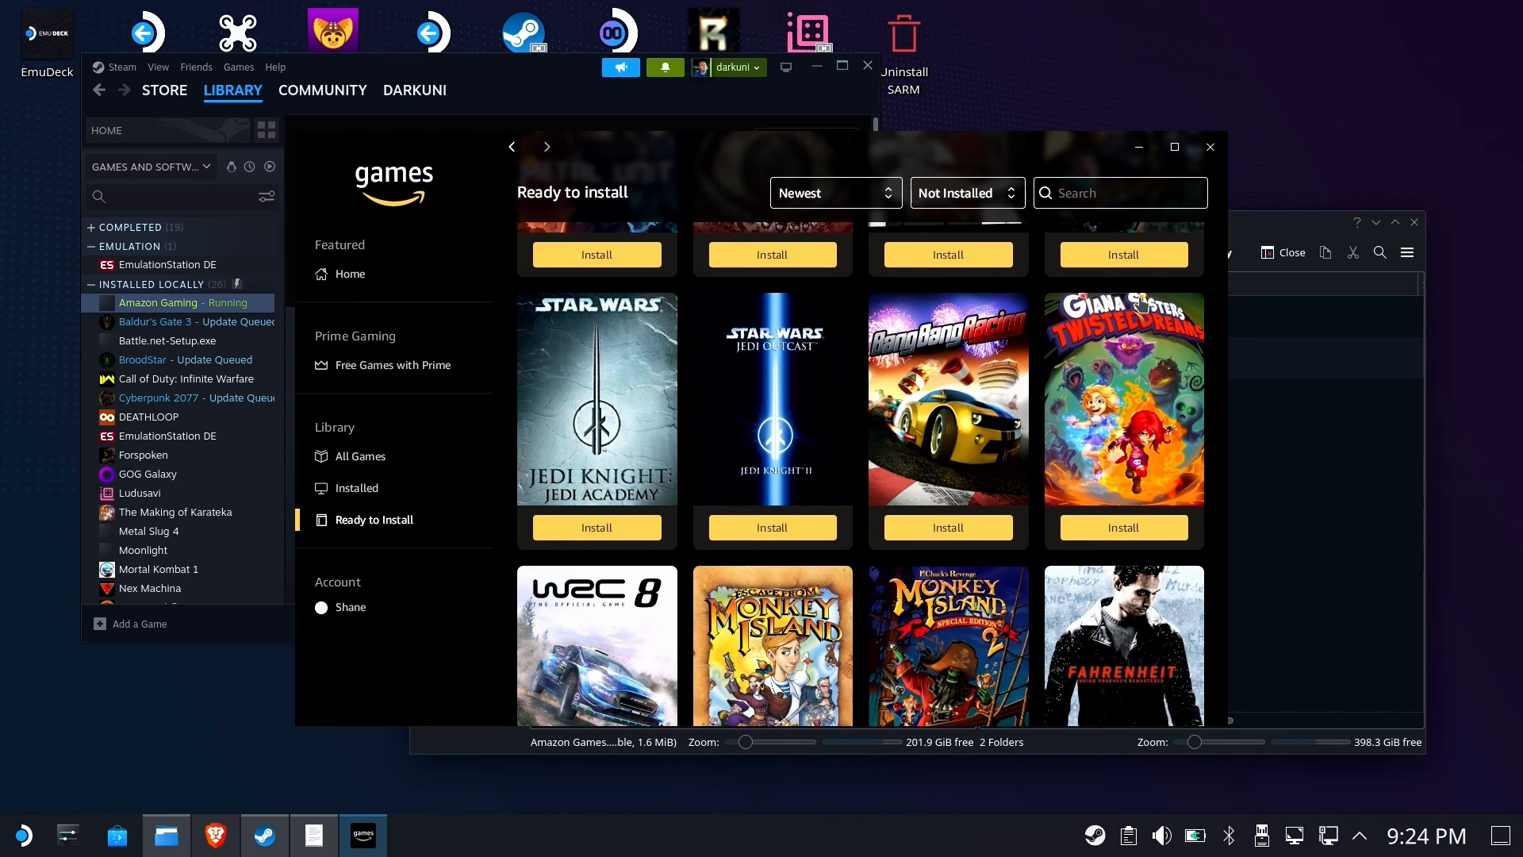
Browse the Ready to Install list and install Kentucky Route Zero to C:\Games\Amazon Games
scroll(1140, 302, "down", 8)
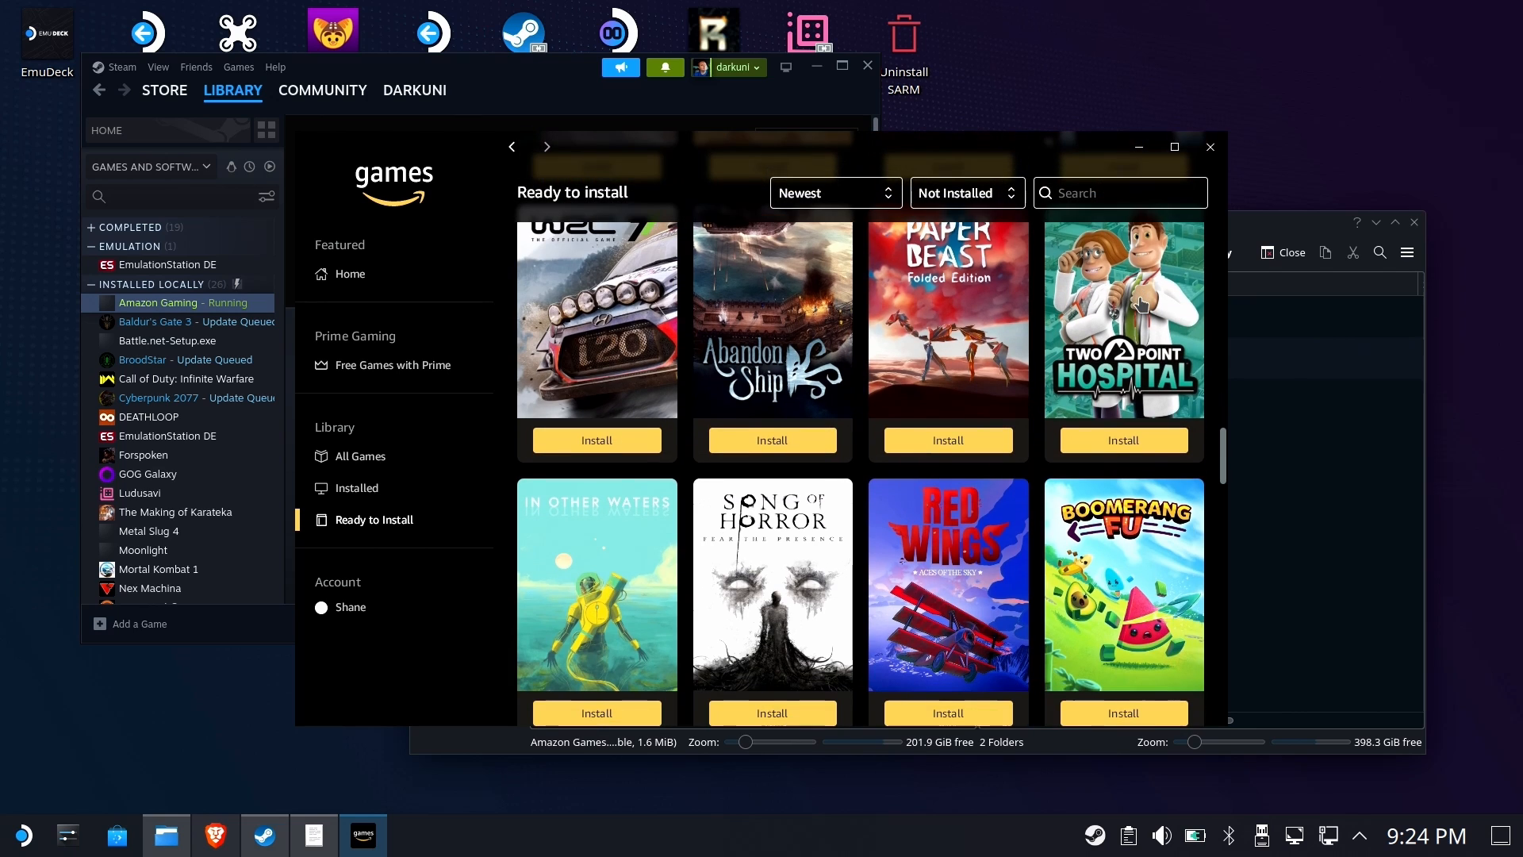
scroll(1140, 302, "down", 3)
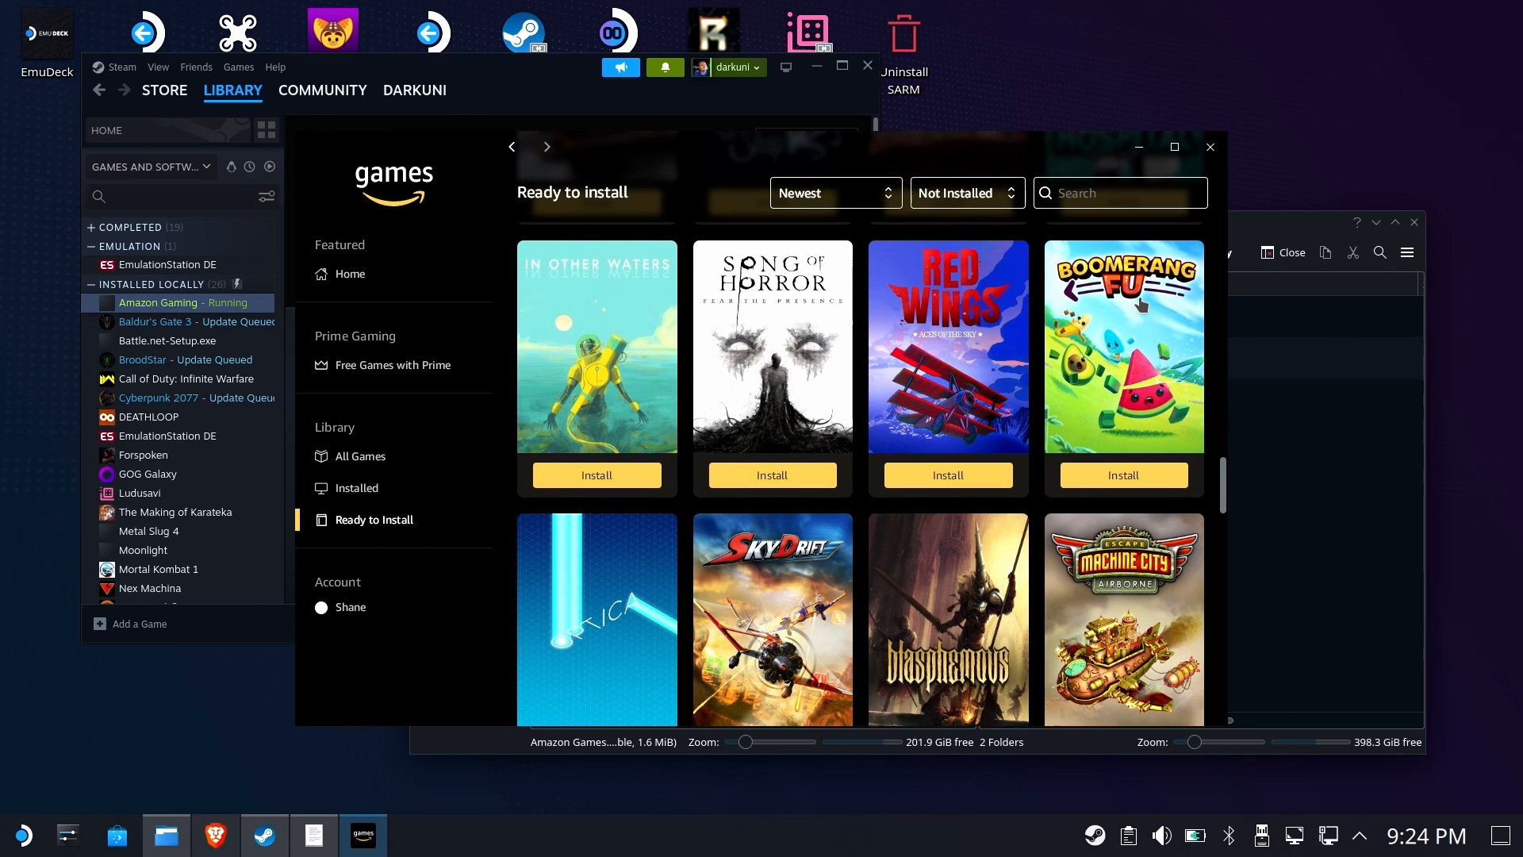
scroll(1140, 302, "down", 13)
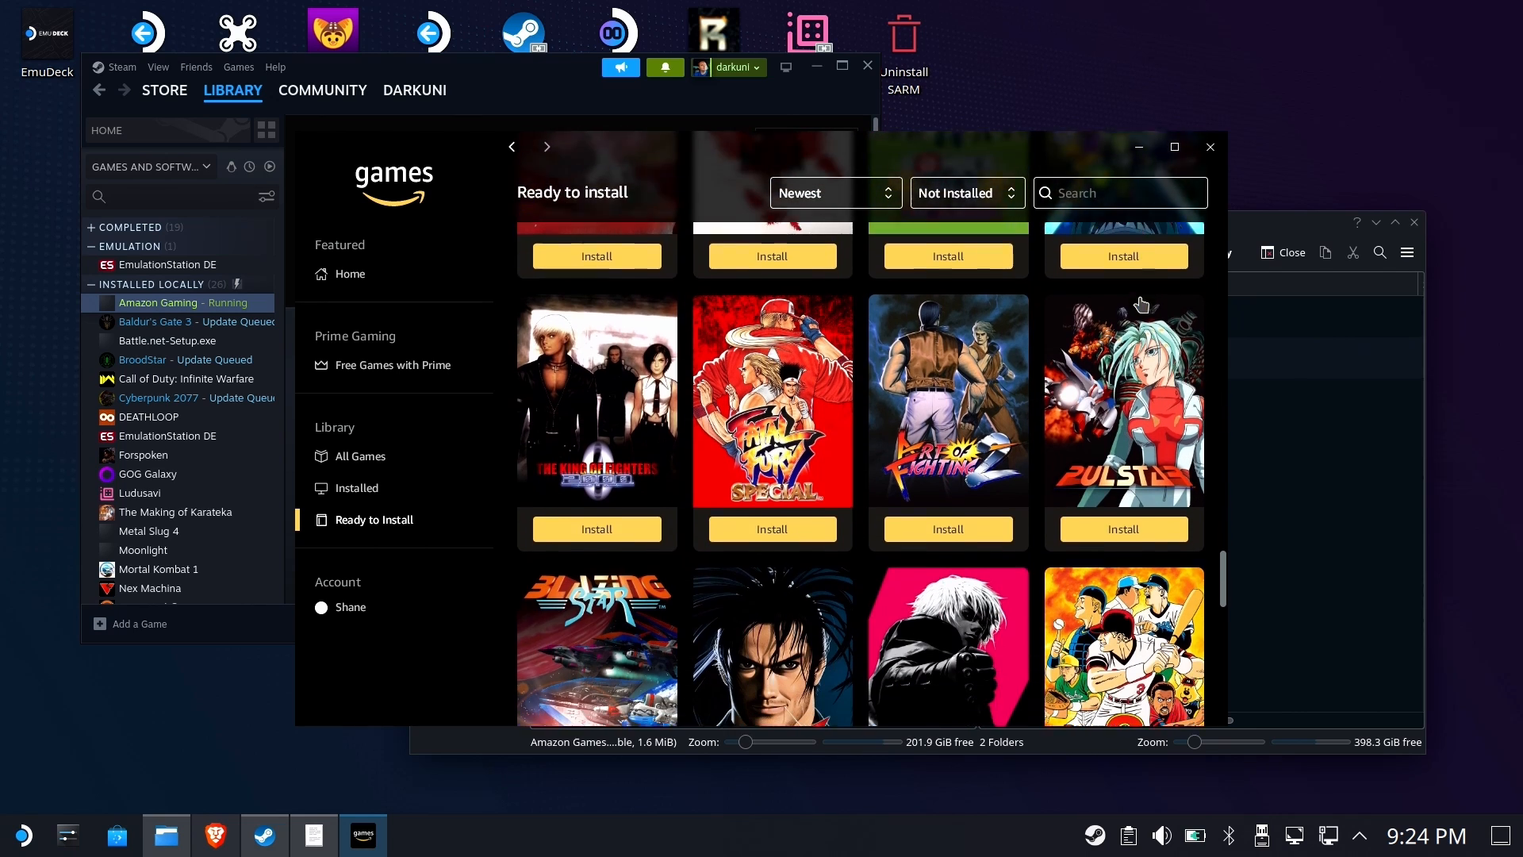
scroll(1140, 302, "down", 3)
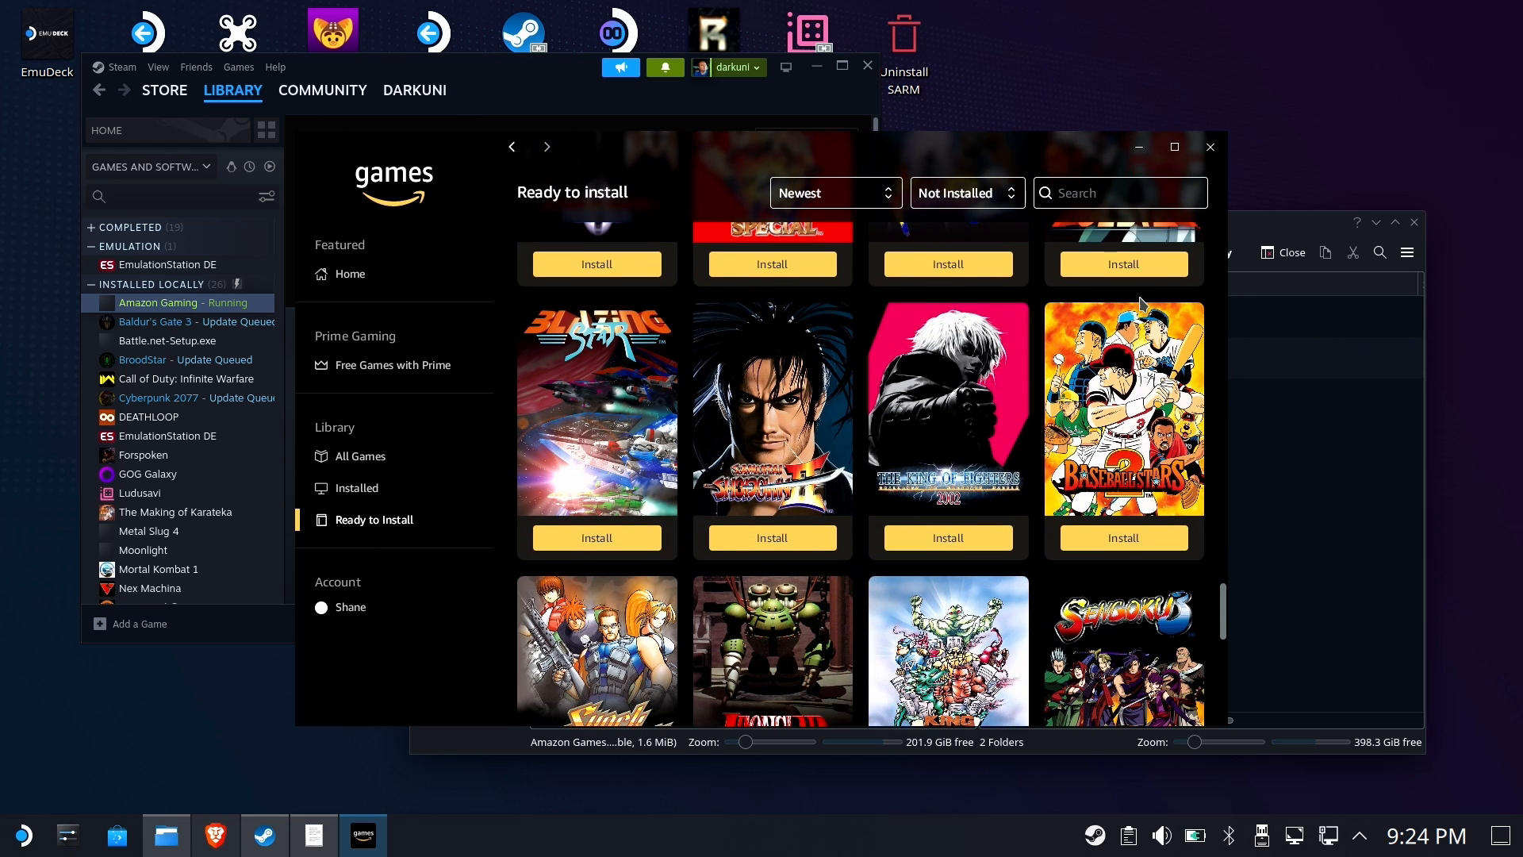
scroll(1140, 302, "down", 4)
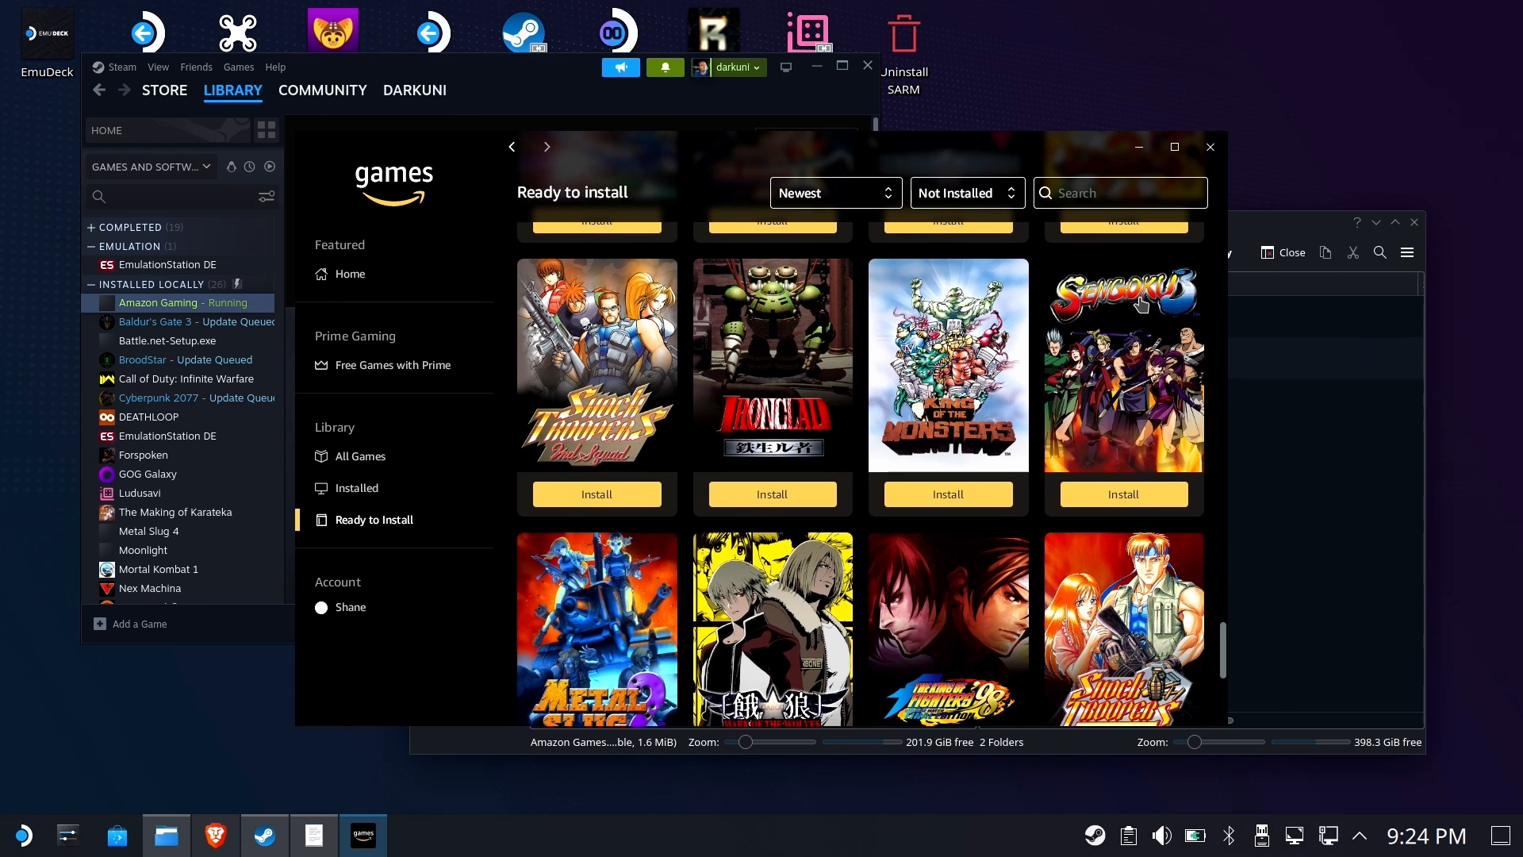
scroll(1140, 303, "down", 5)
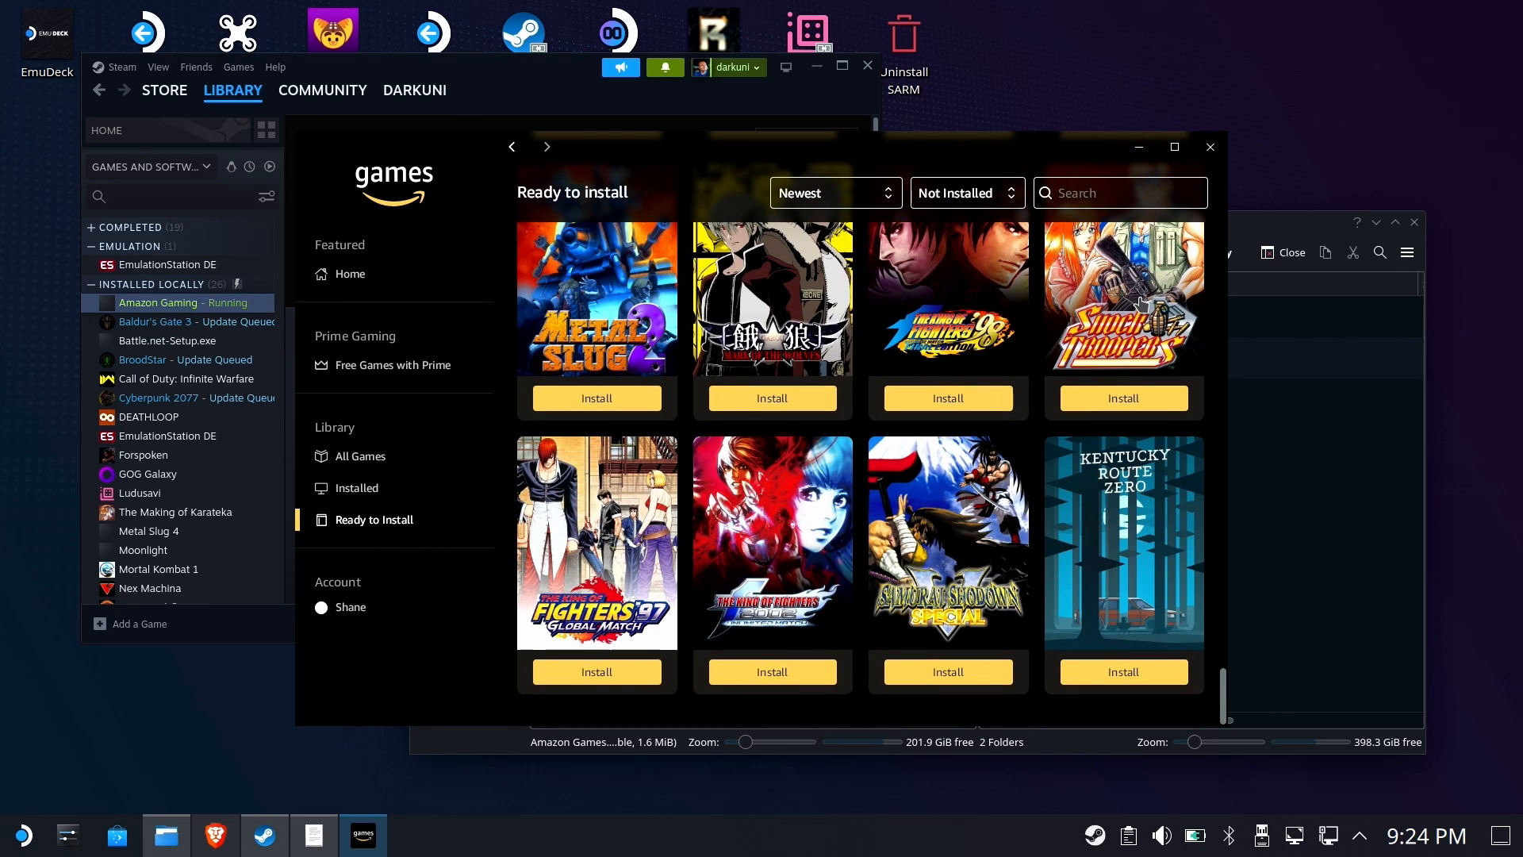
scroll(1140, 320, "up", 5)
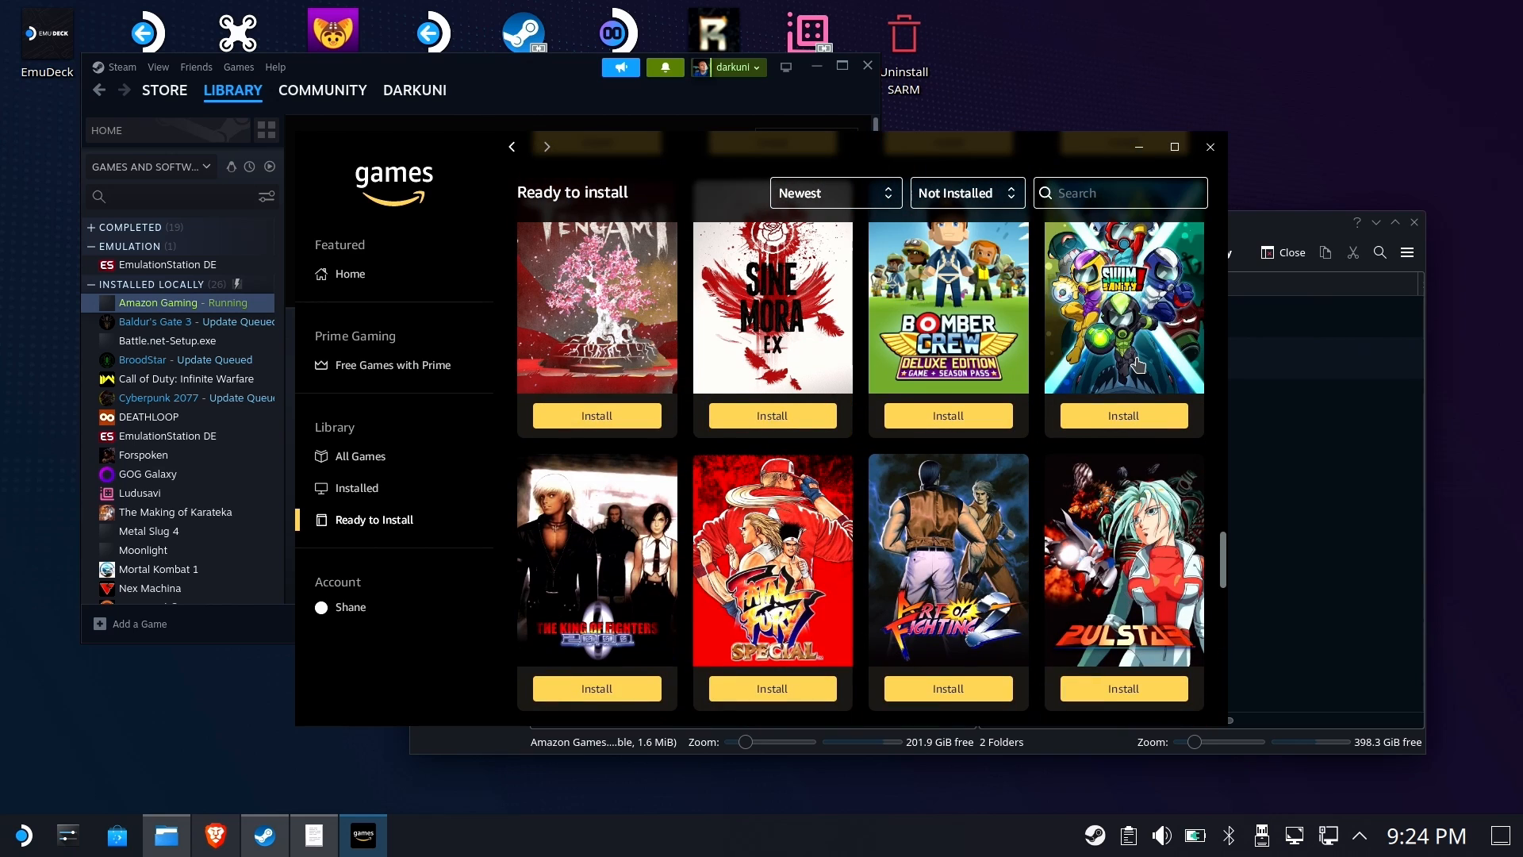
scroll(1134, 361, "down", 5)
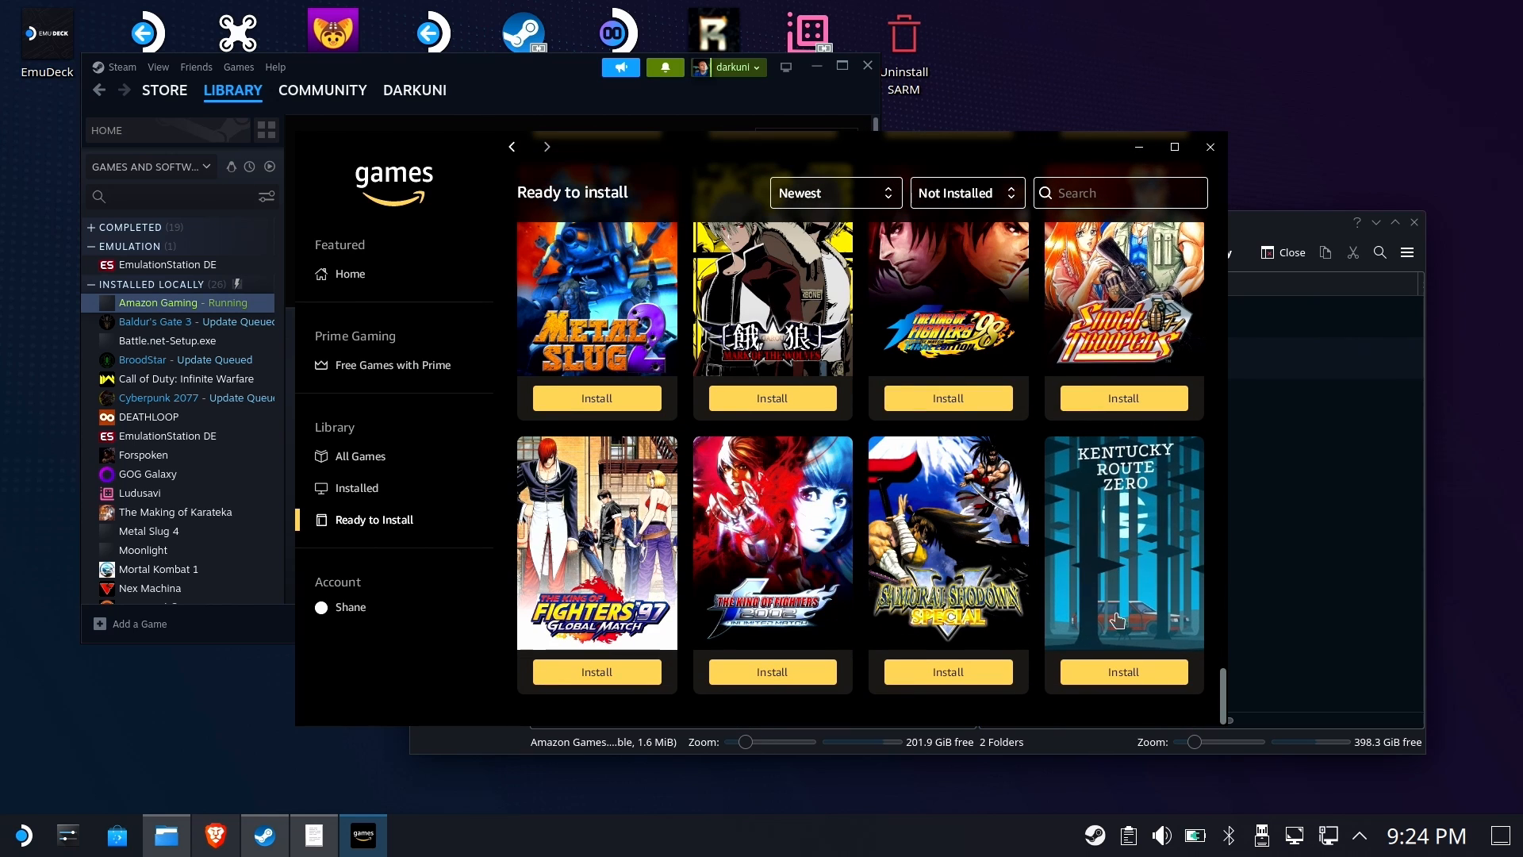
left_click(1135, 674)
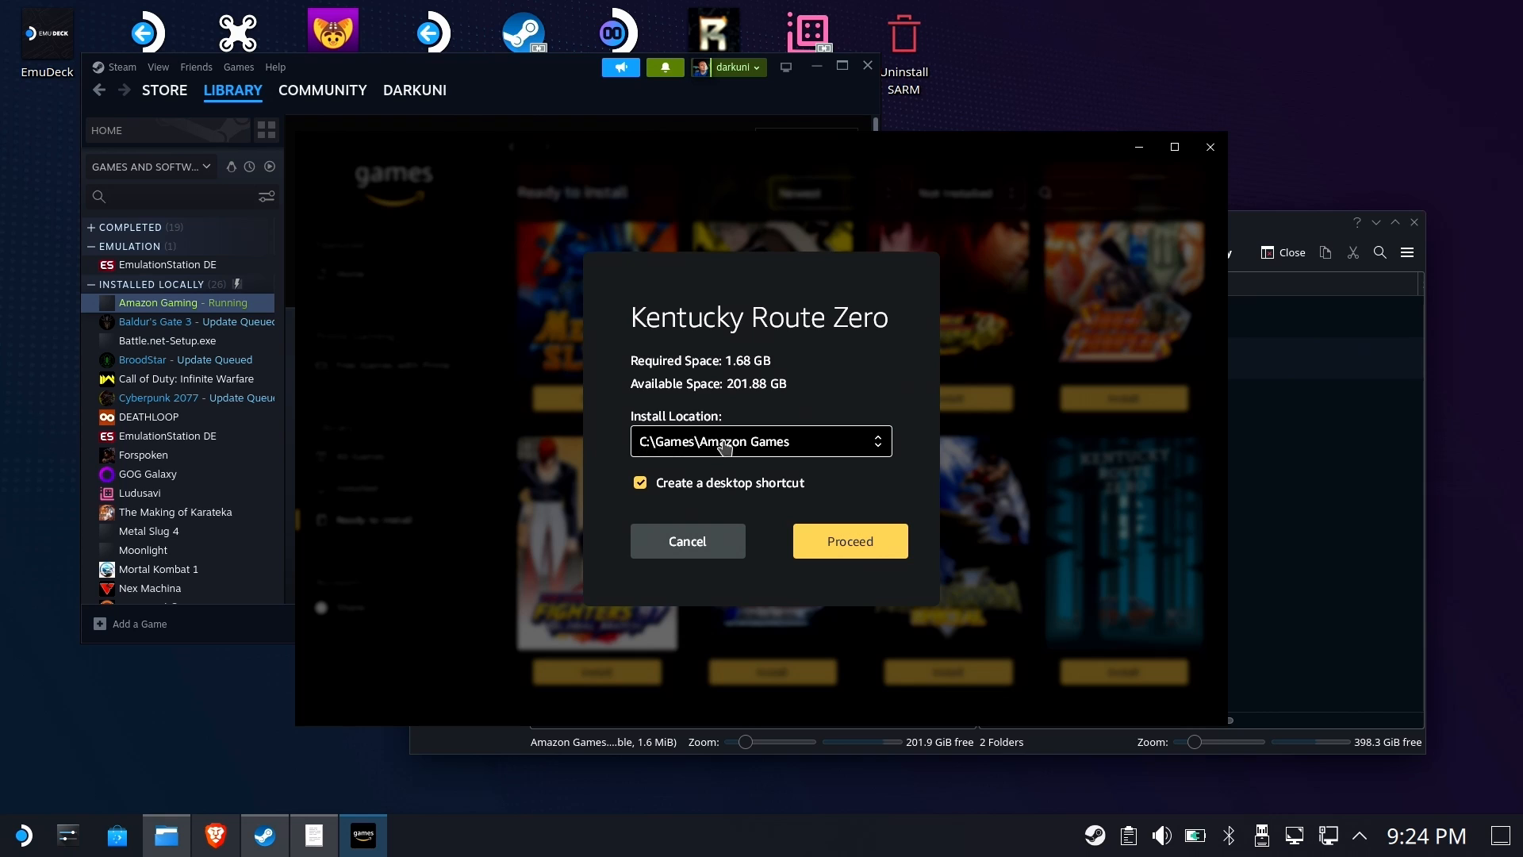
left_click(849, 546)
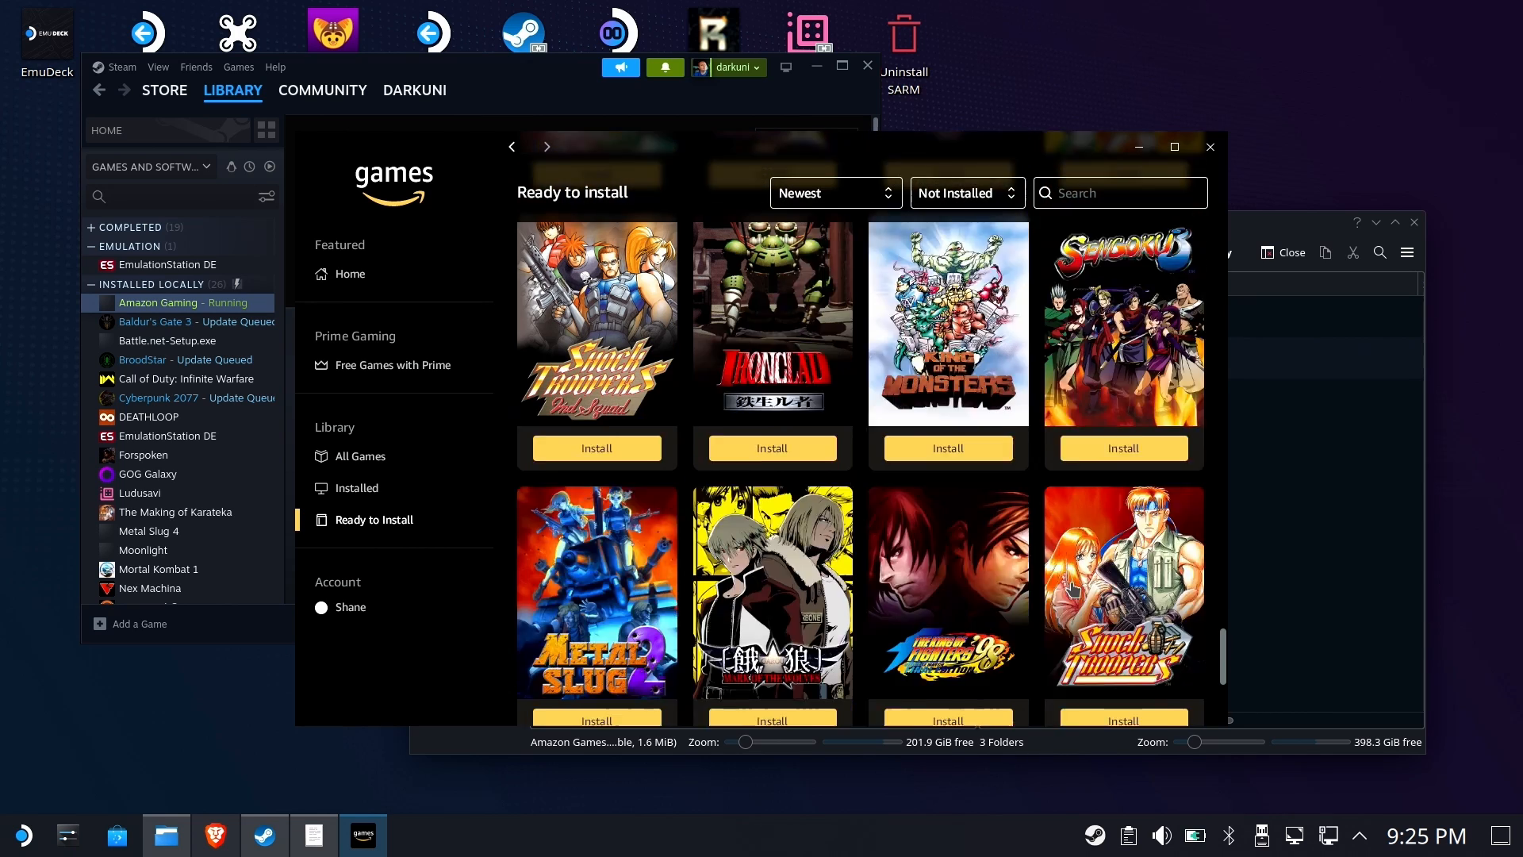
Install Giana Sisters: Twisted Dreams to the C:\Games\Amazon Games location
scroll(1073, 589, "up", 20)
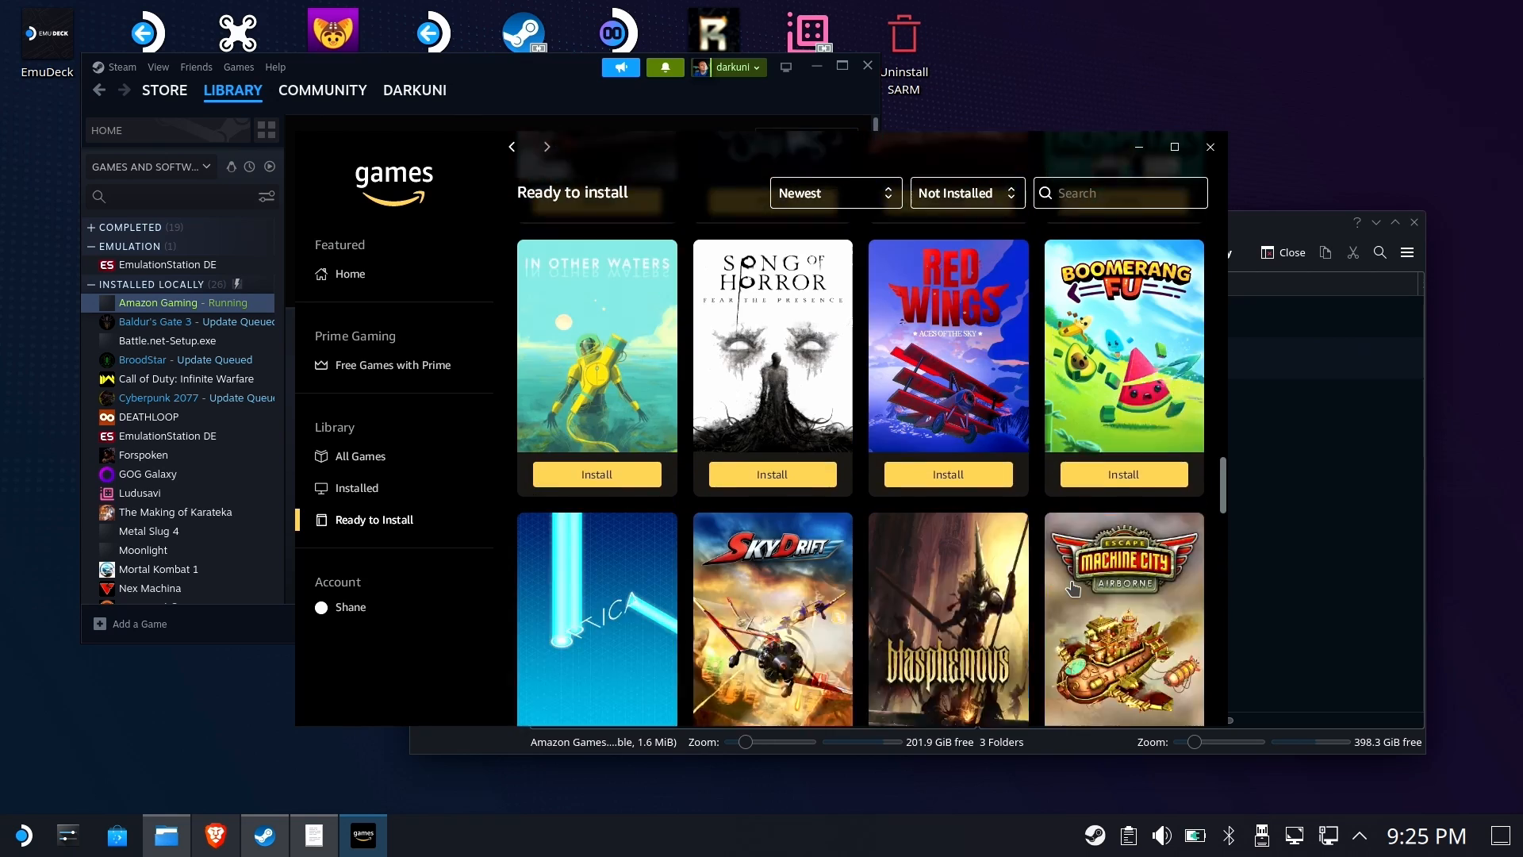
scroll(1072, 589, "down", 5)
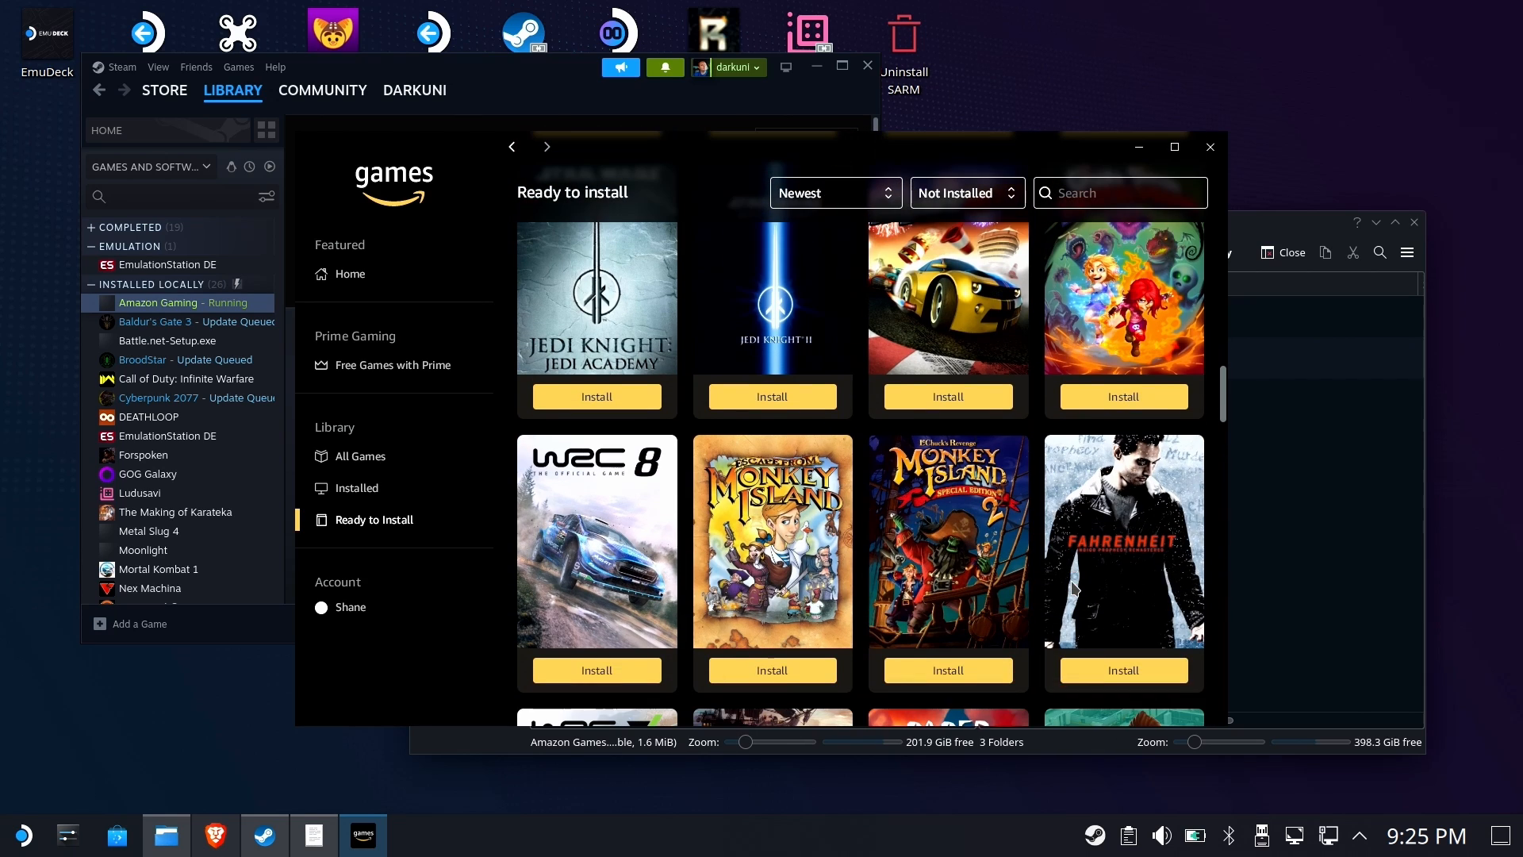
left_click(1137, 406)
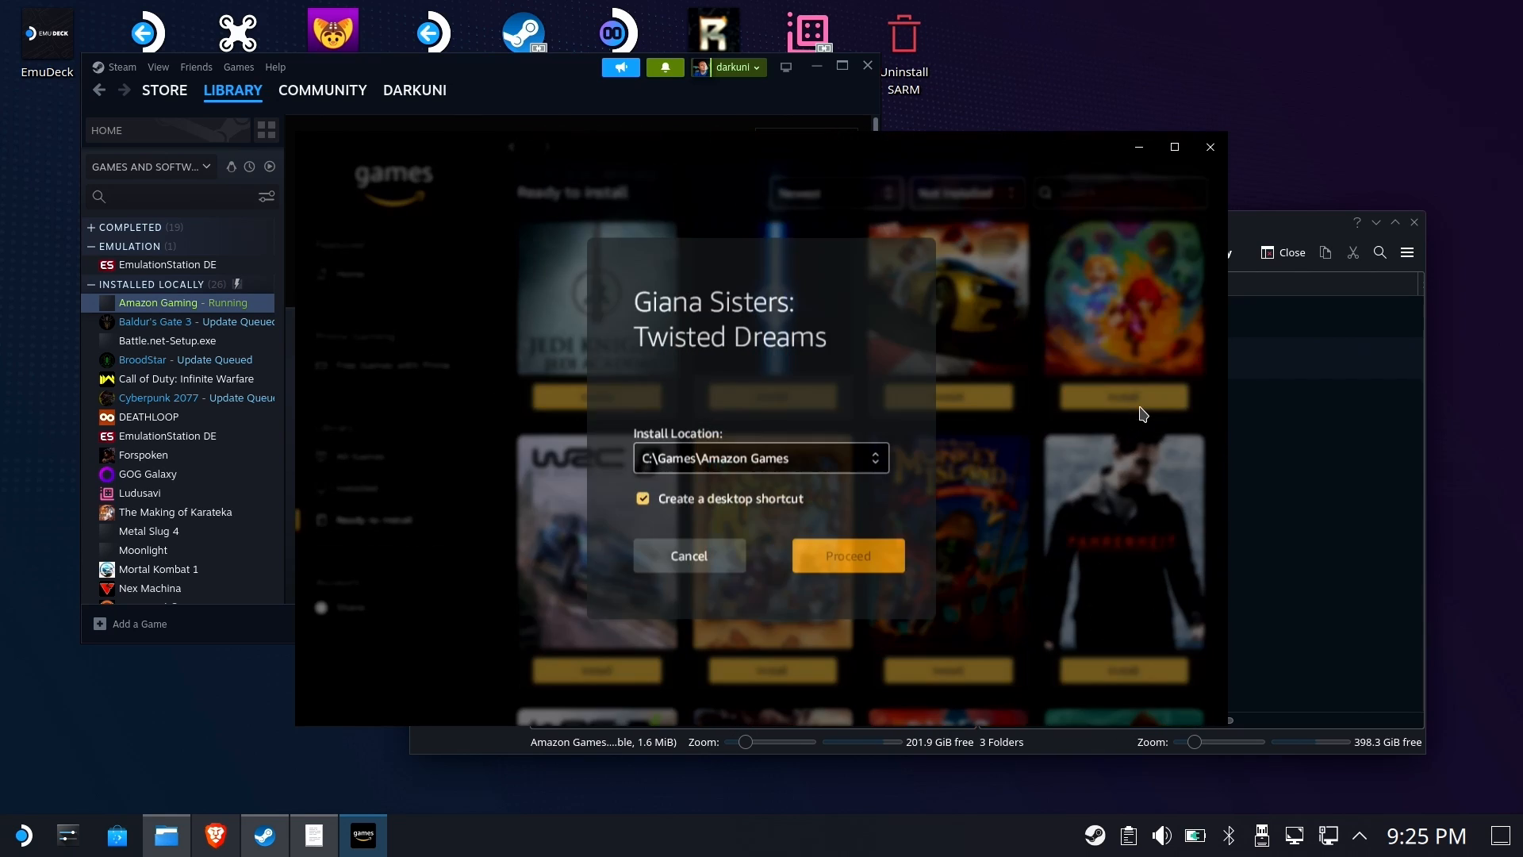
left_click(836, 562)
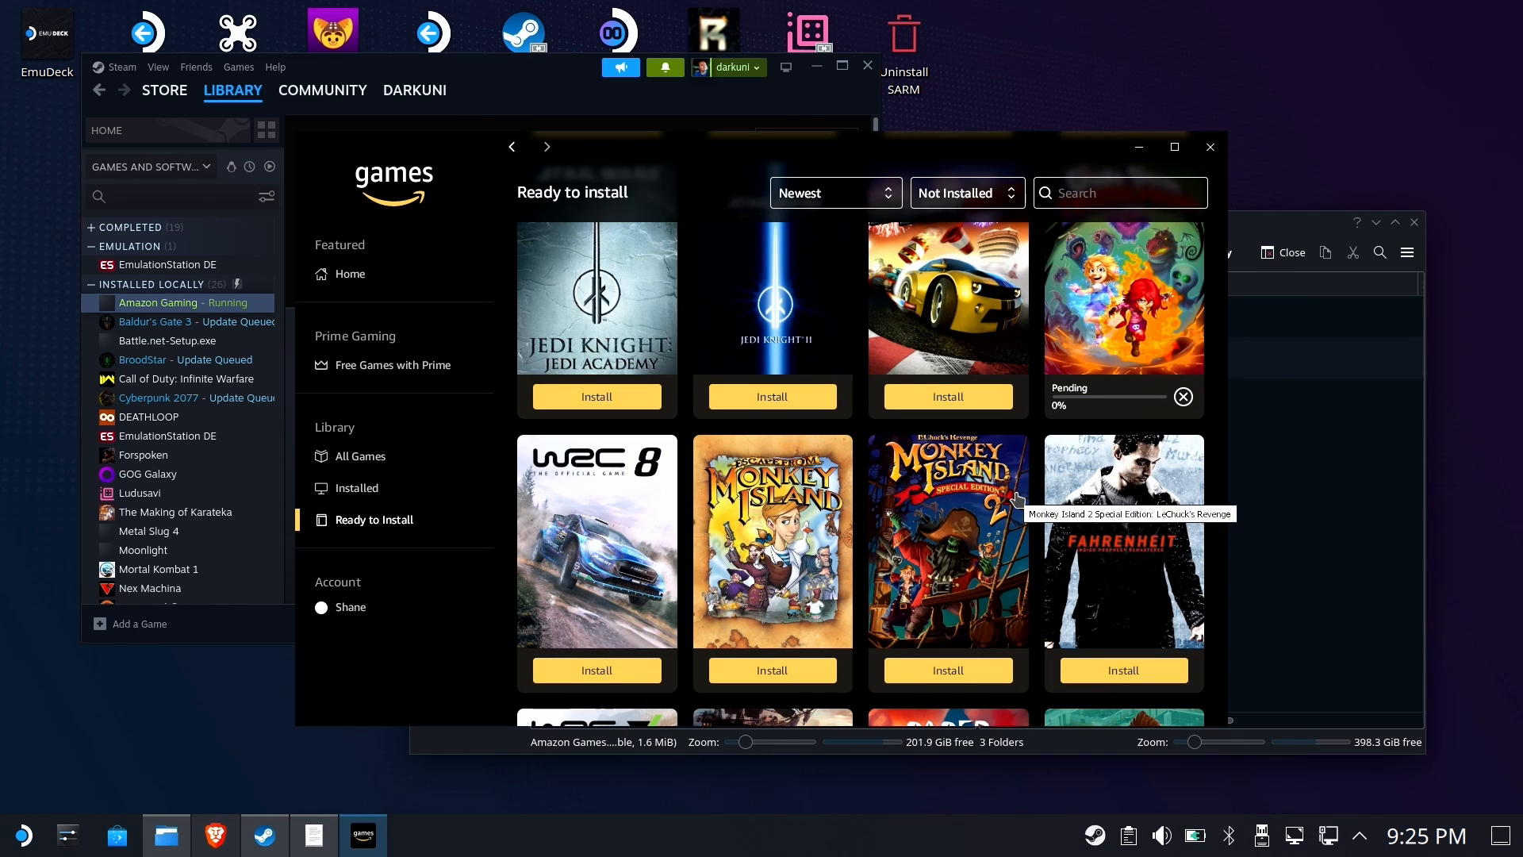
Open the Amazon Games Library folder on the microSD and inspect the Kentucky Route Zero game folder
left_click(1318, 539)
left_click(1137, 253)
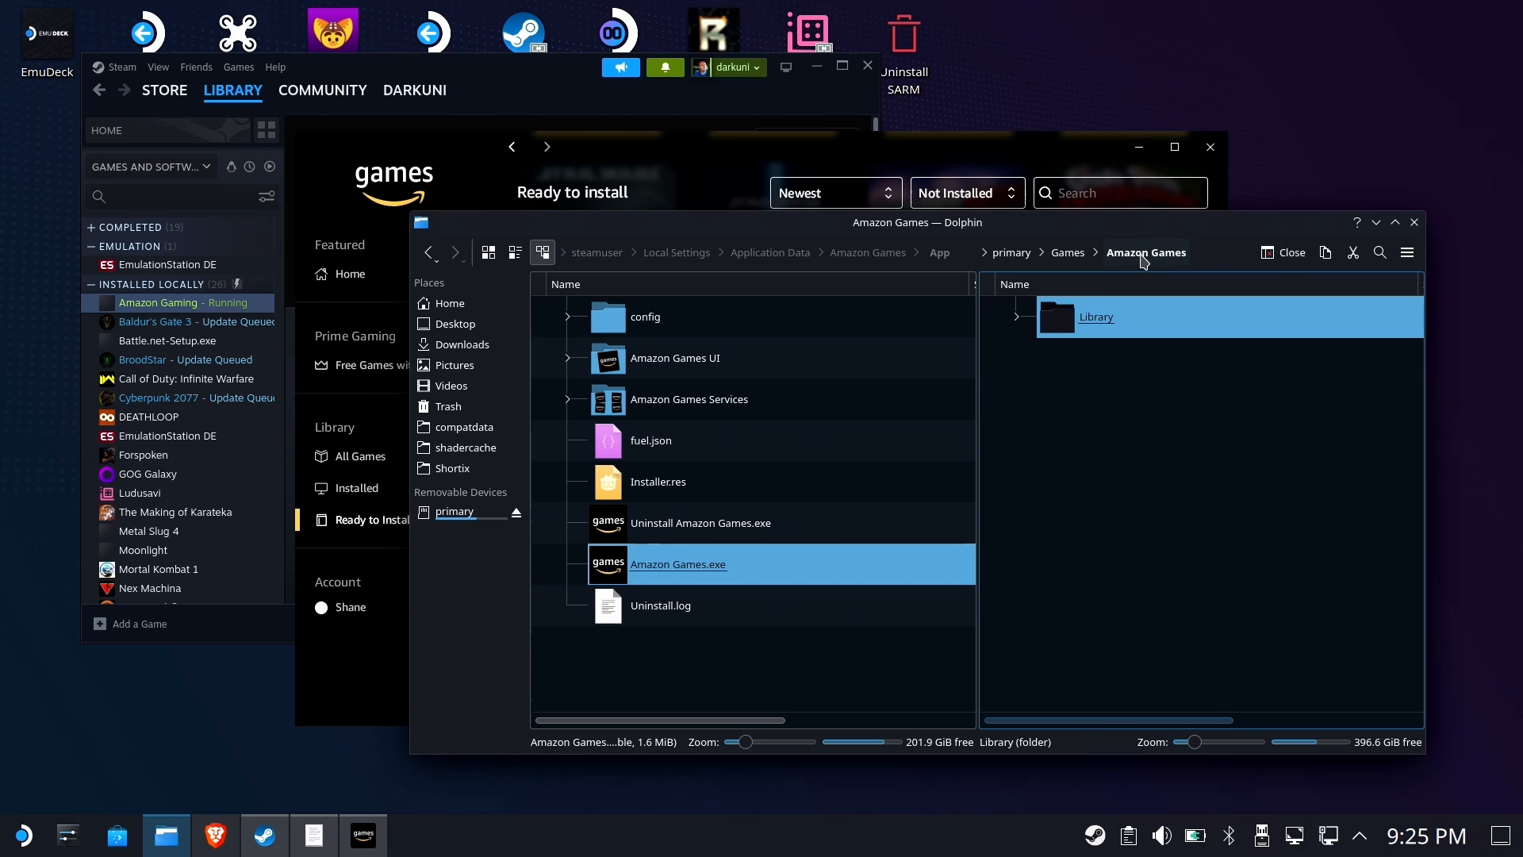
double_click(1125, 319)
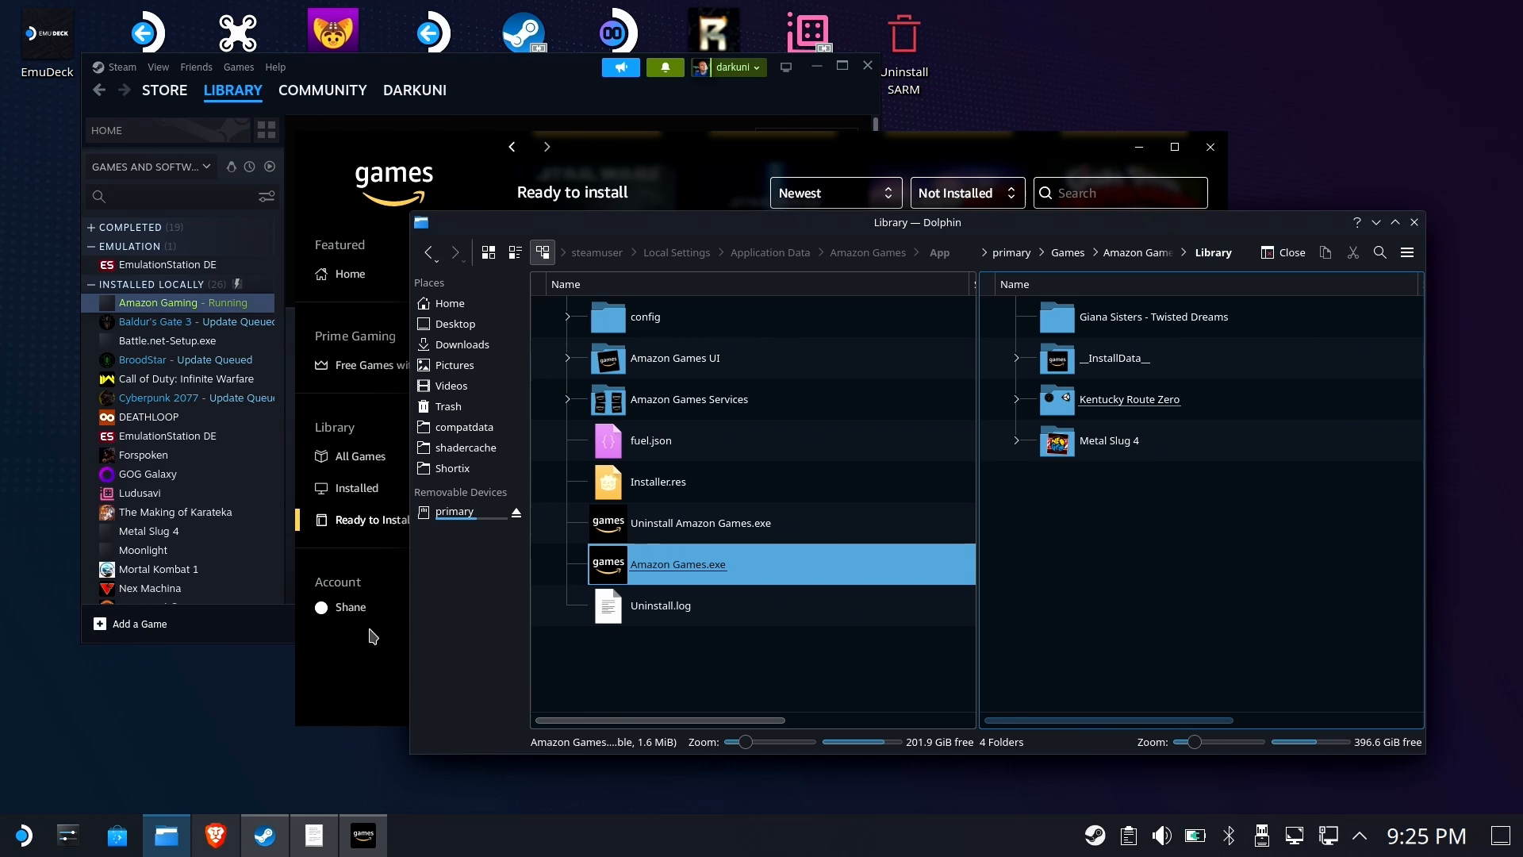
left_click(1119, 410)
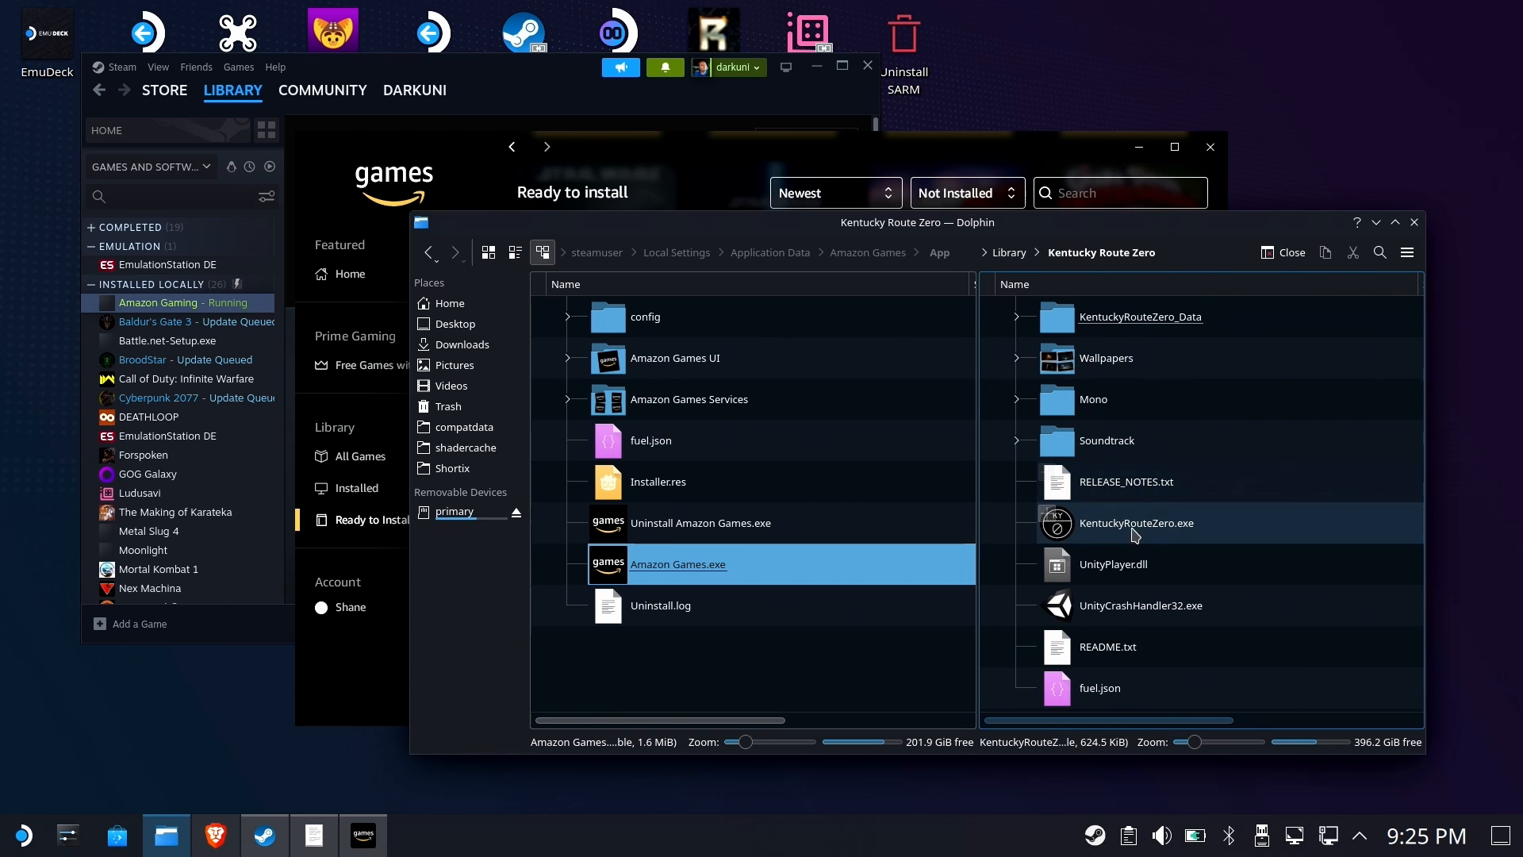
left_click(370, 686)
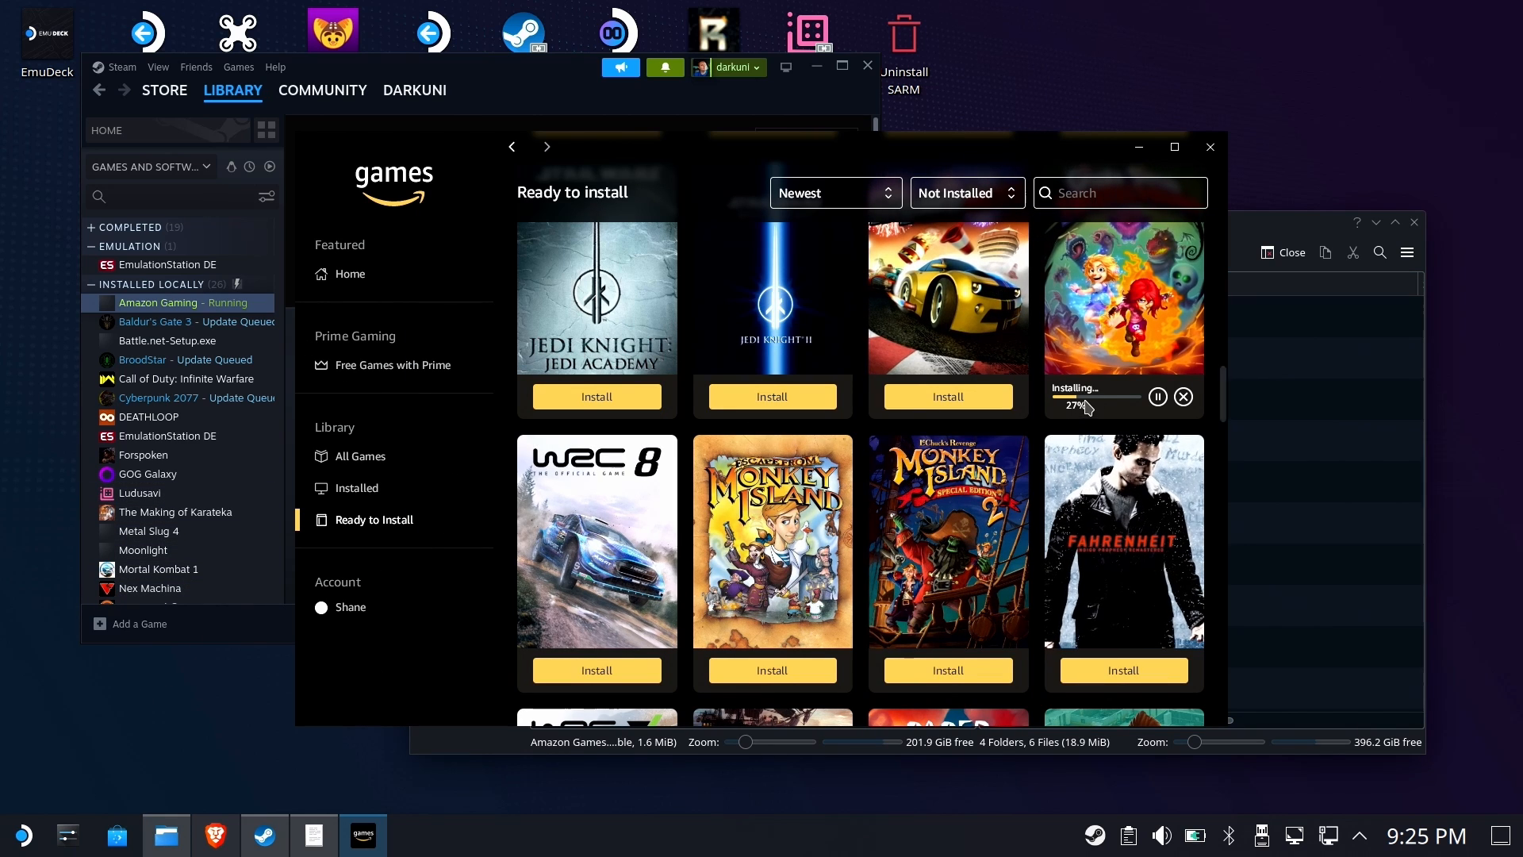
Add KentuckyRouteZero.exe from the microSD's Games/Amazon Games/Library/Kentucky Route Zero folder as a non-Steam game
left_click(136, 623)
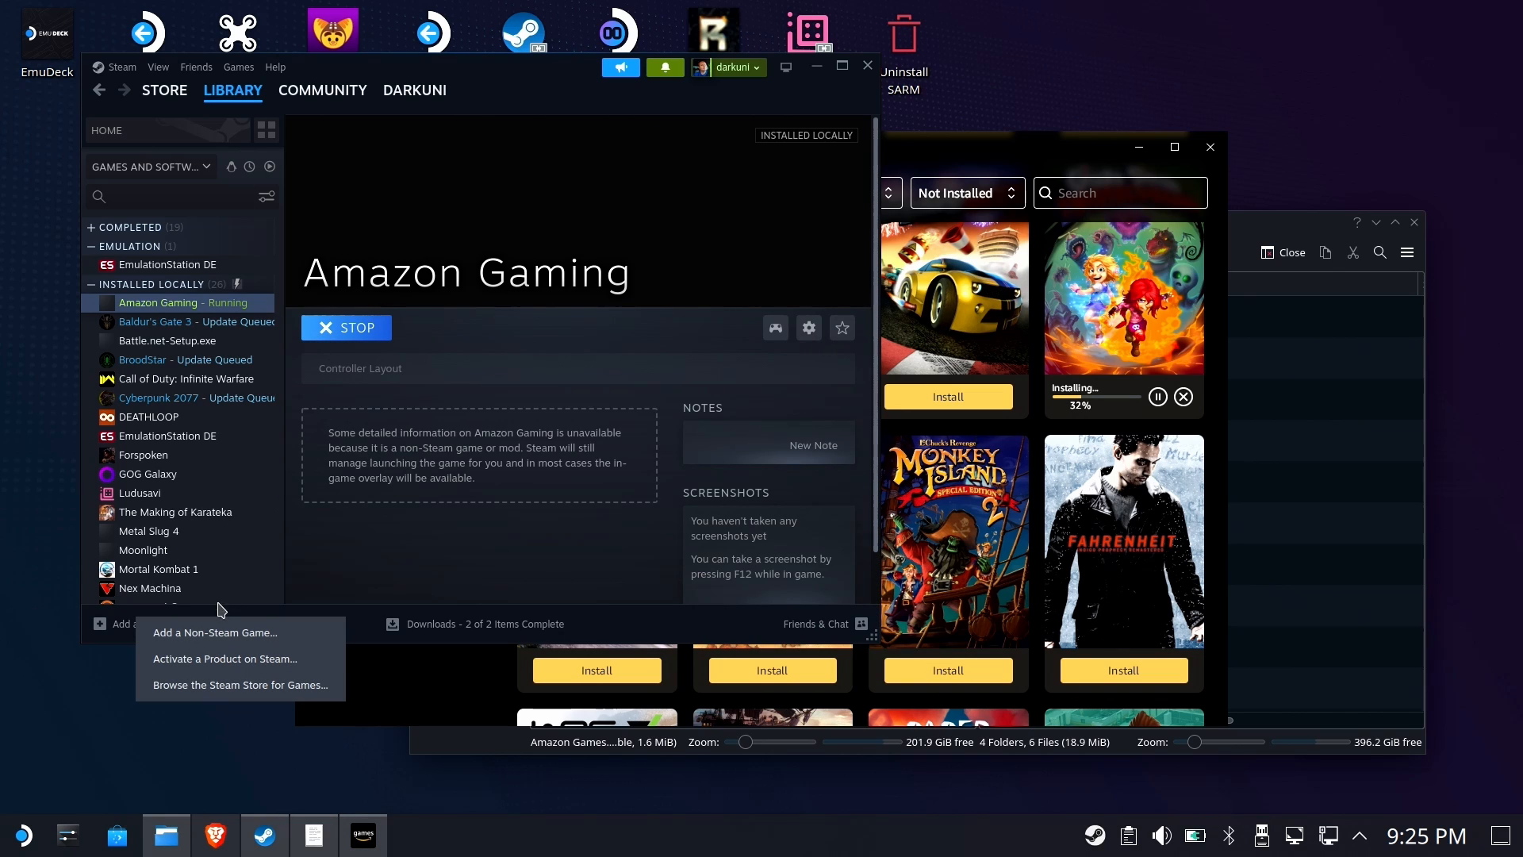
left_click(221, 633)
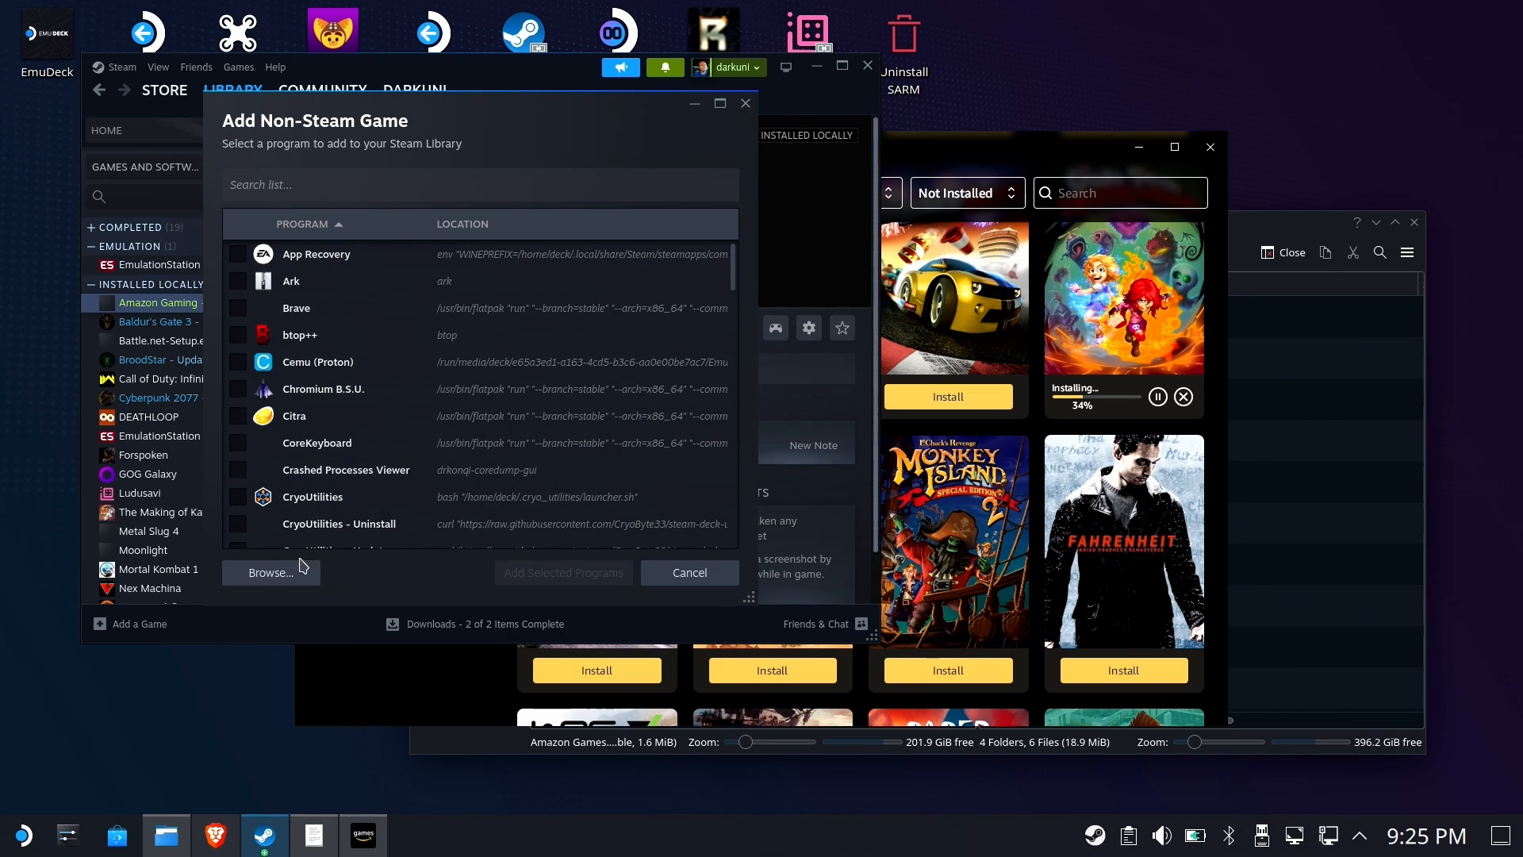
left_click(274, 572)
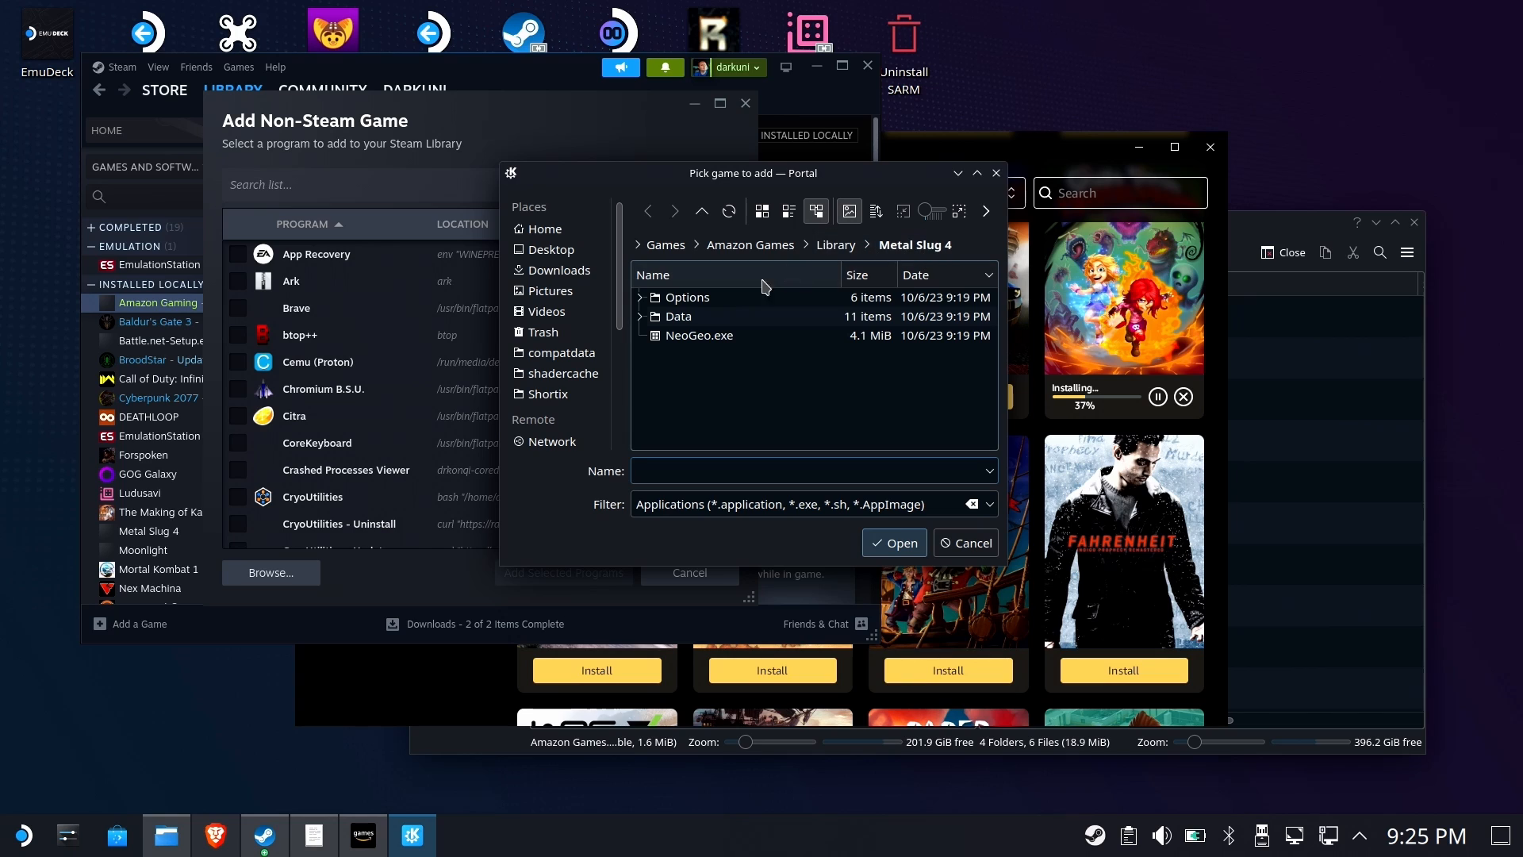
scroll(568, 437, "down", 4)
left_click(578, 438)
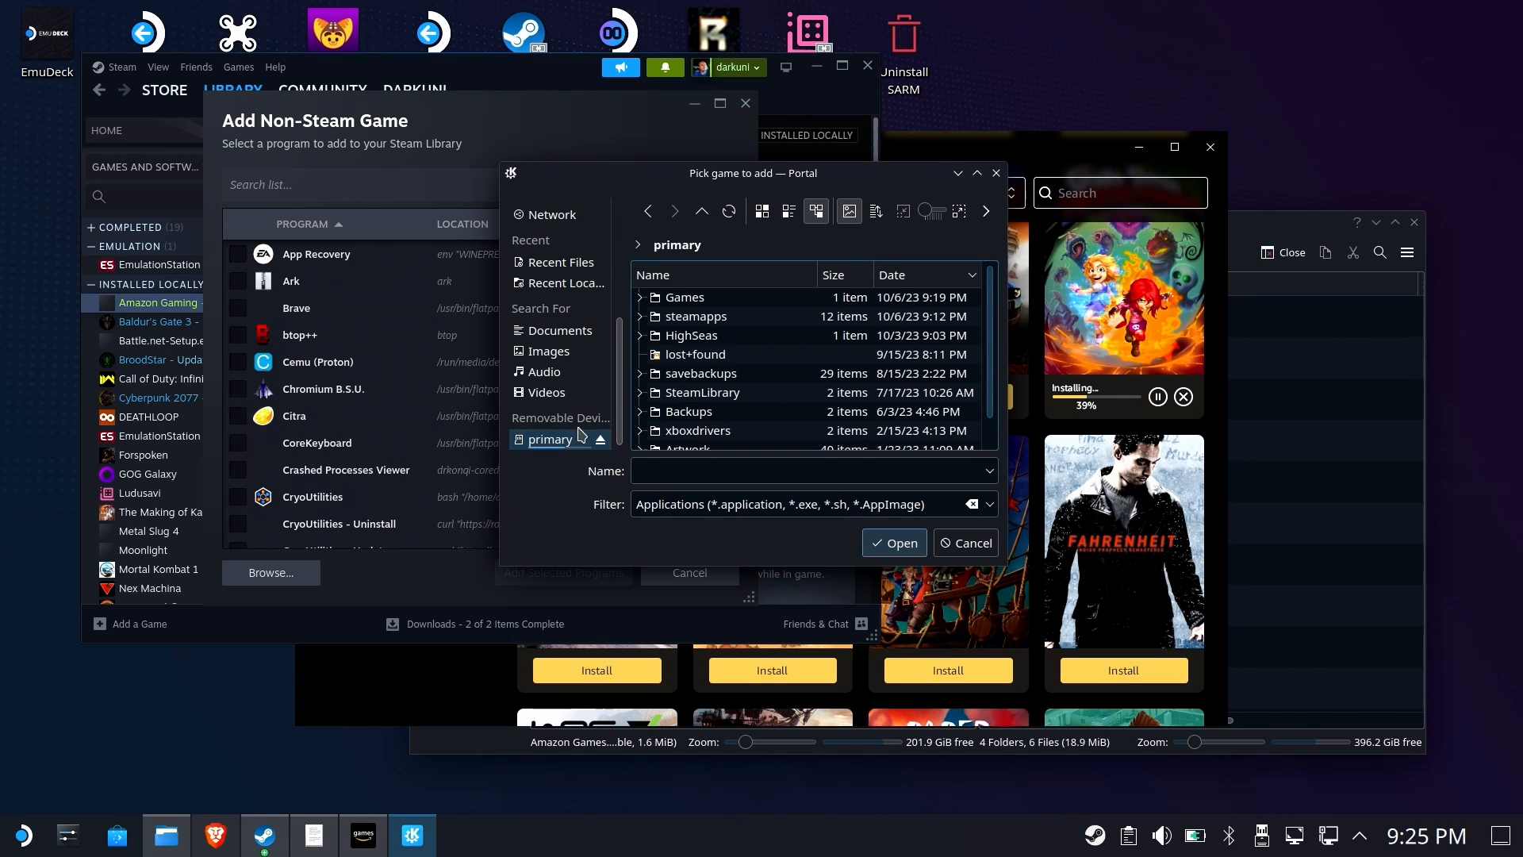
left_click(685, 298)
left_click(699, 300)
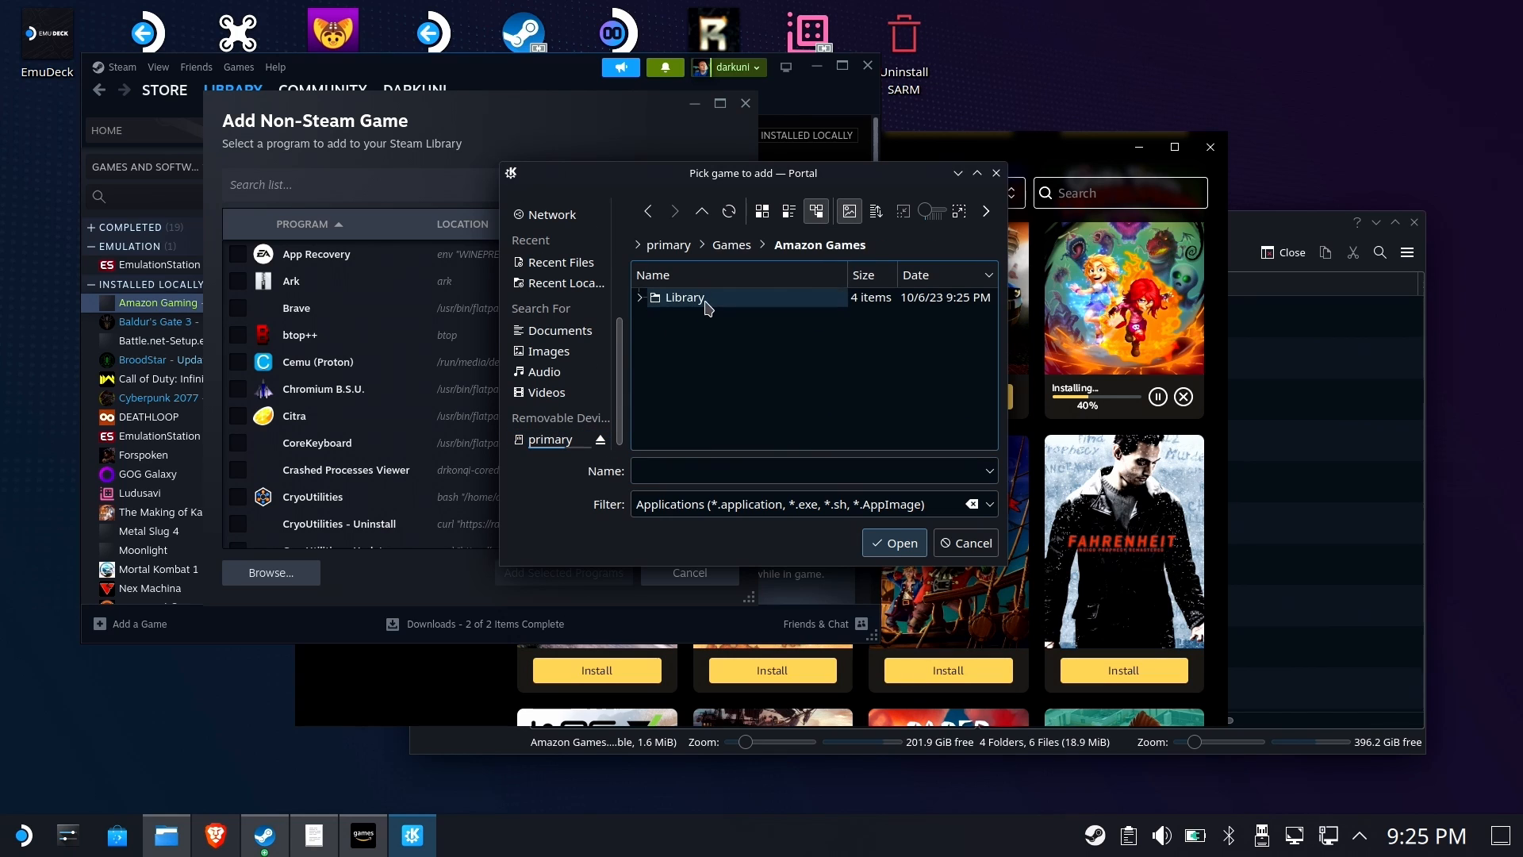
left_click(704, 301)
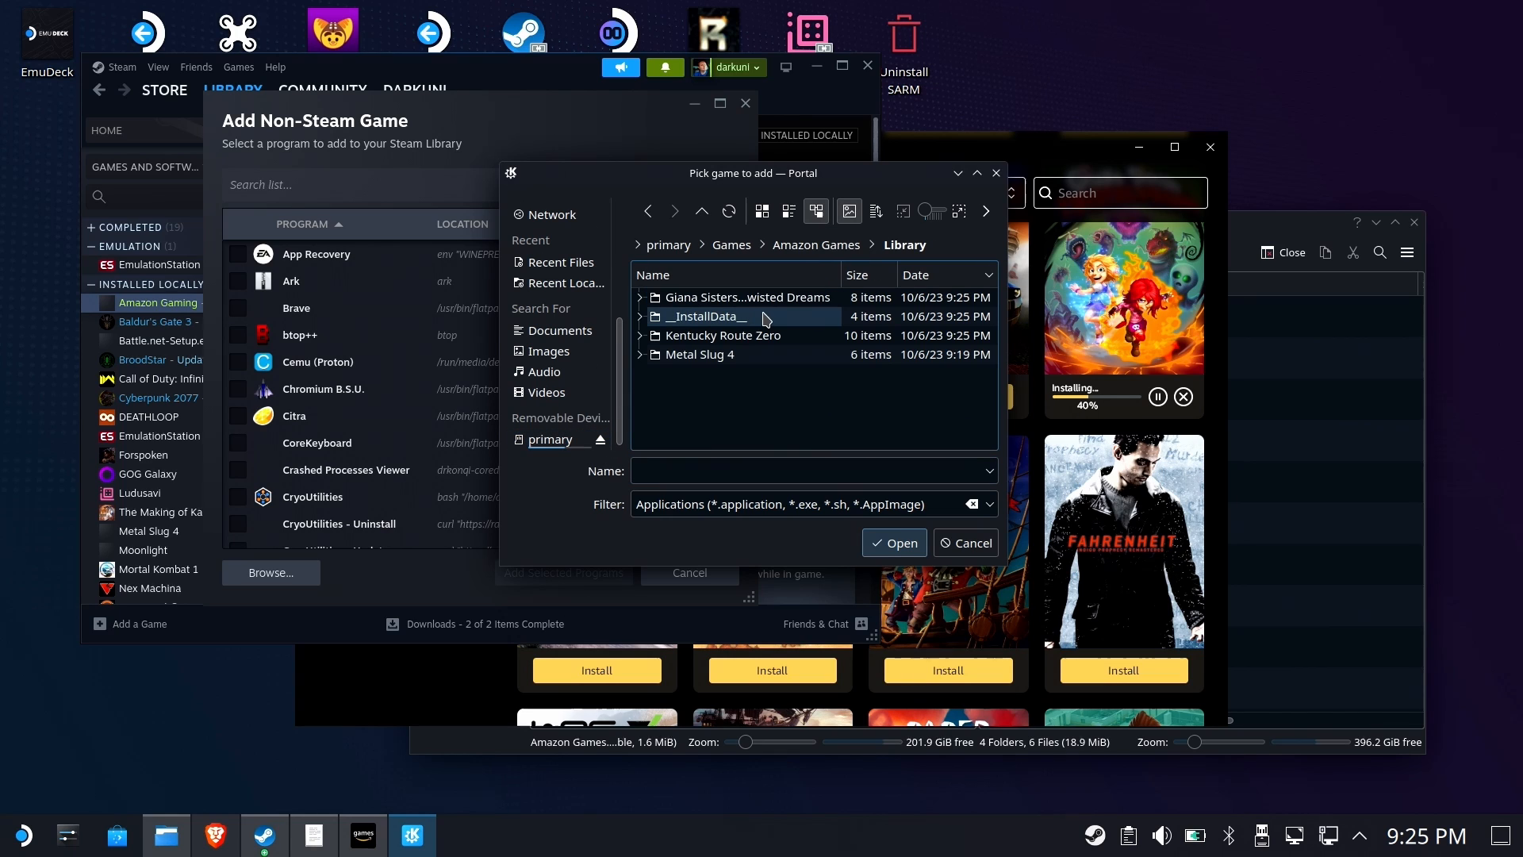
left_click(710, 339)
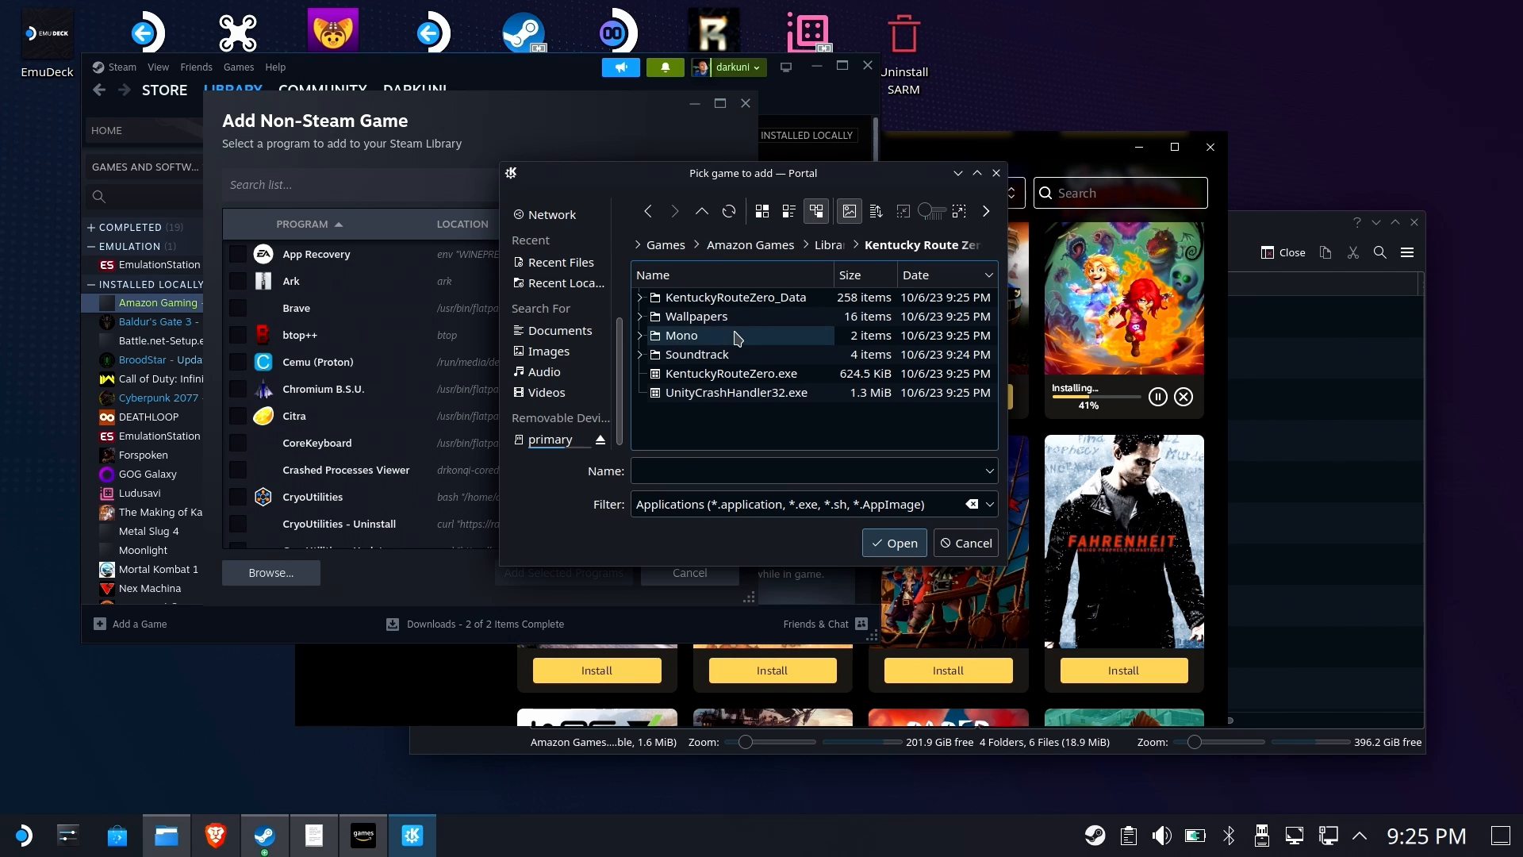
double_click(760, 374)
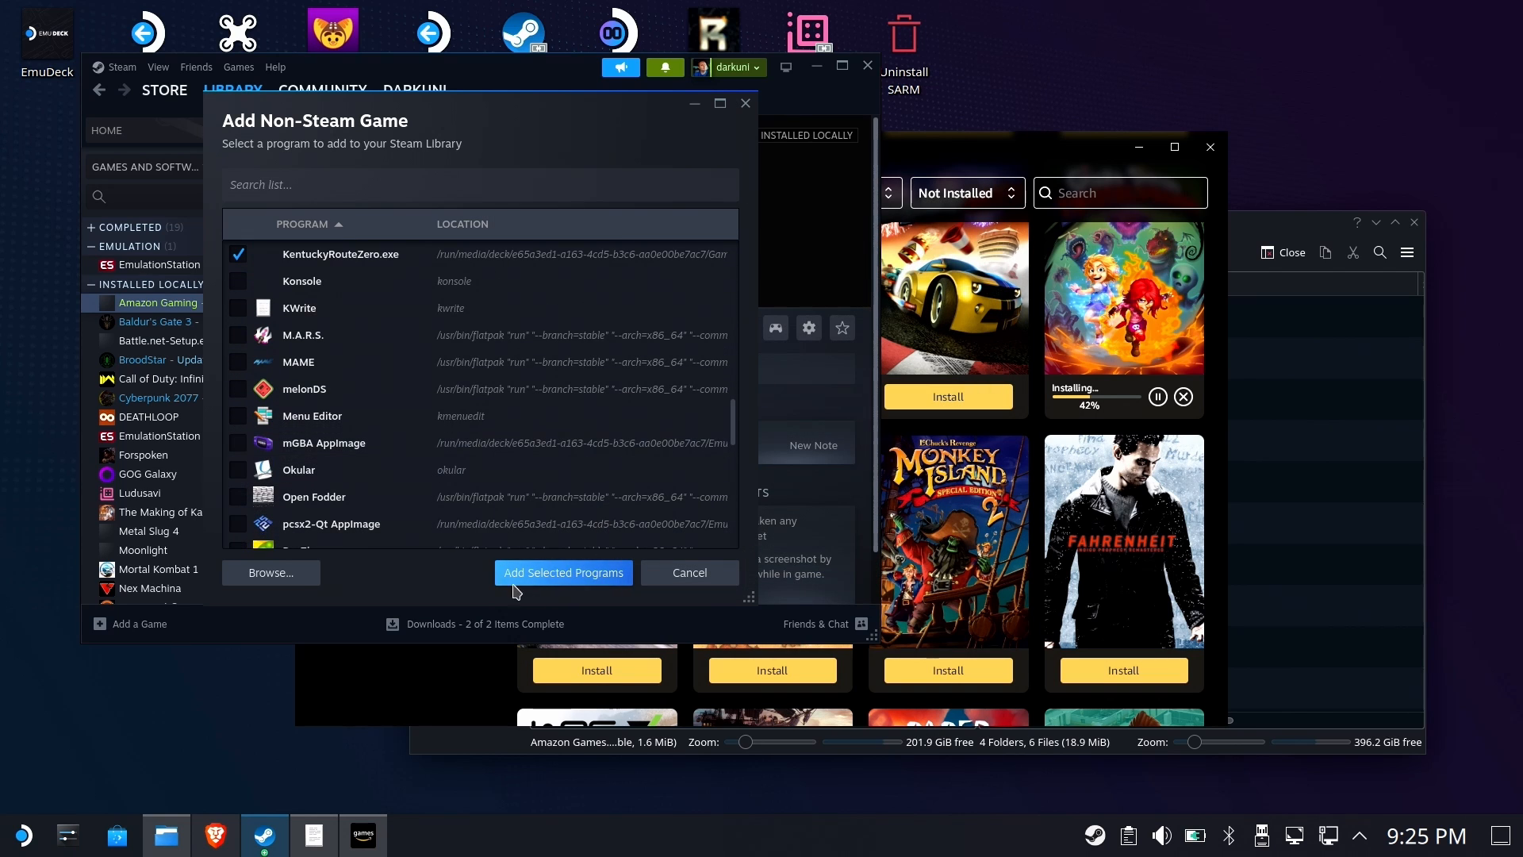
left_click(546, 583)
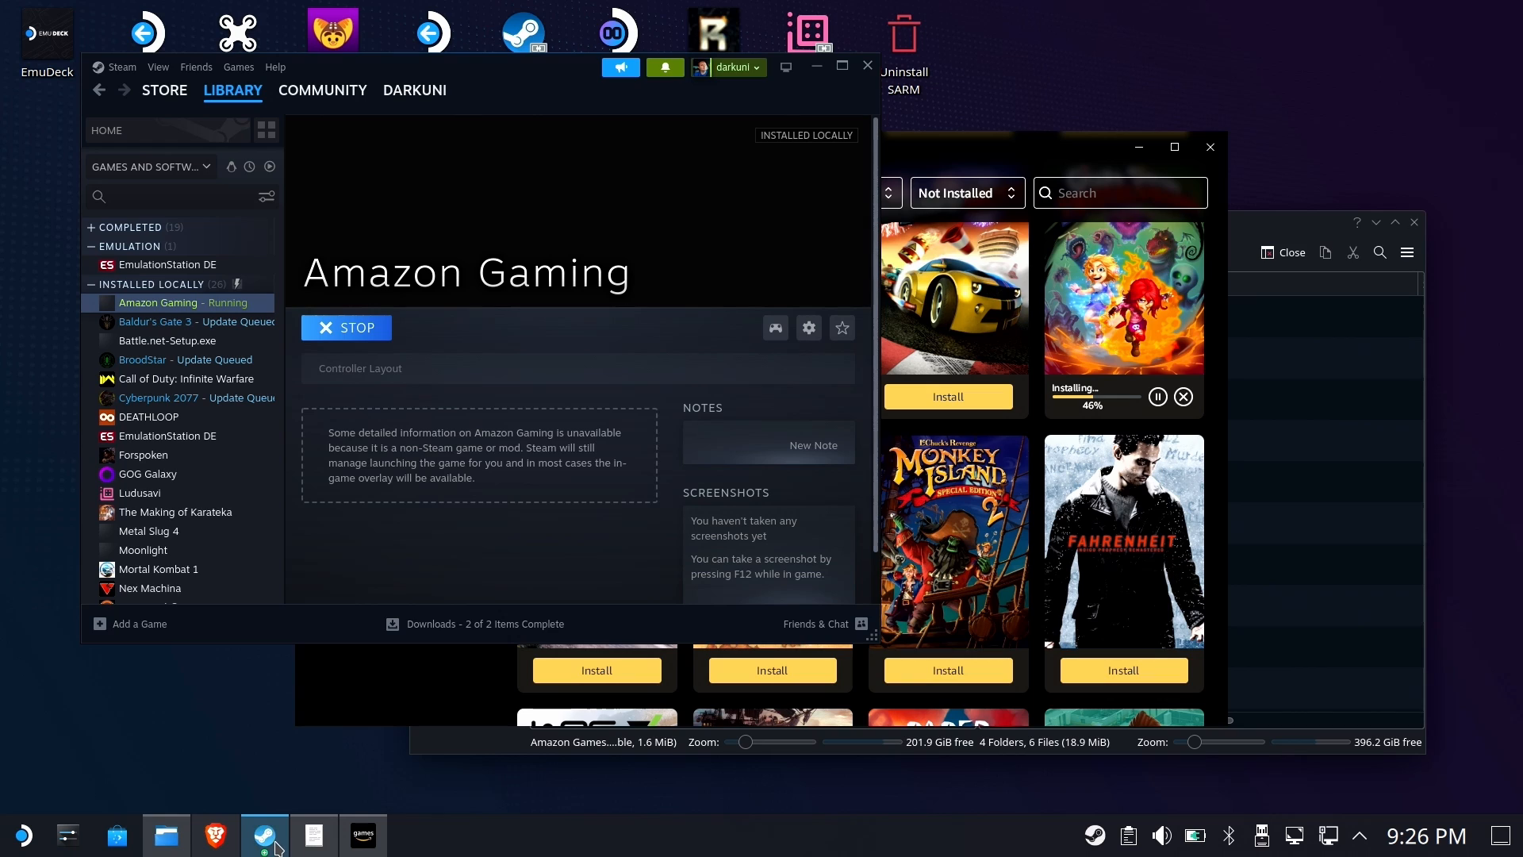
Open the KentuckyRouteZero.exe shortcut's properties and force the Proton Experimental compatibility tool
left_click(363, 834)
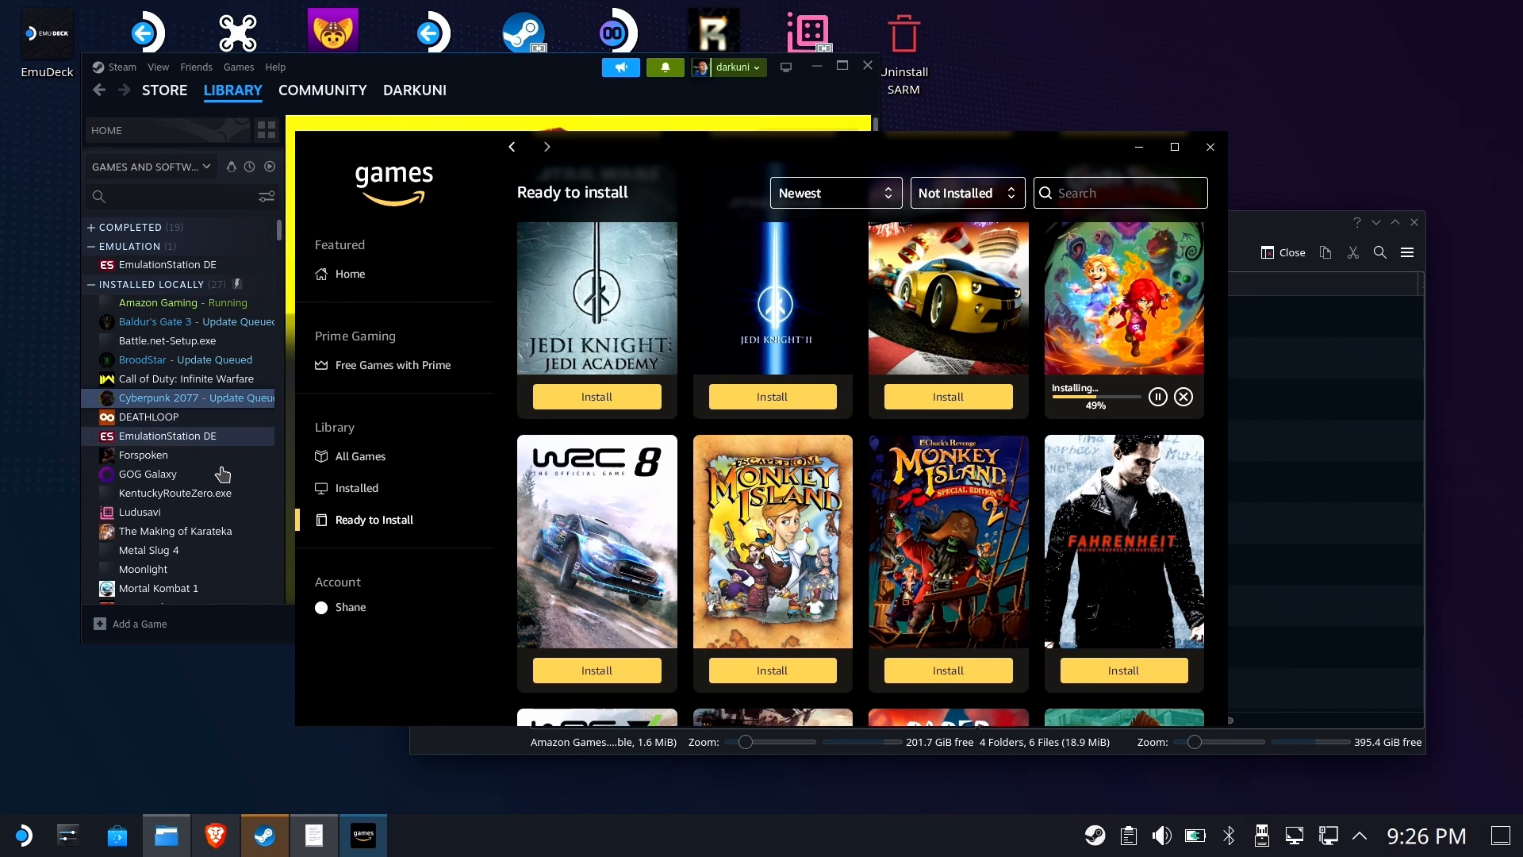
scroll(190, 413, "down", 3)
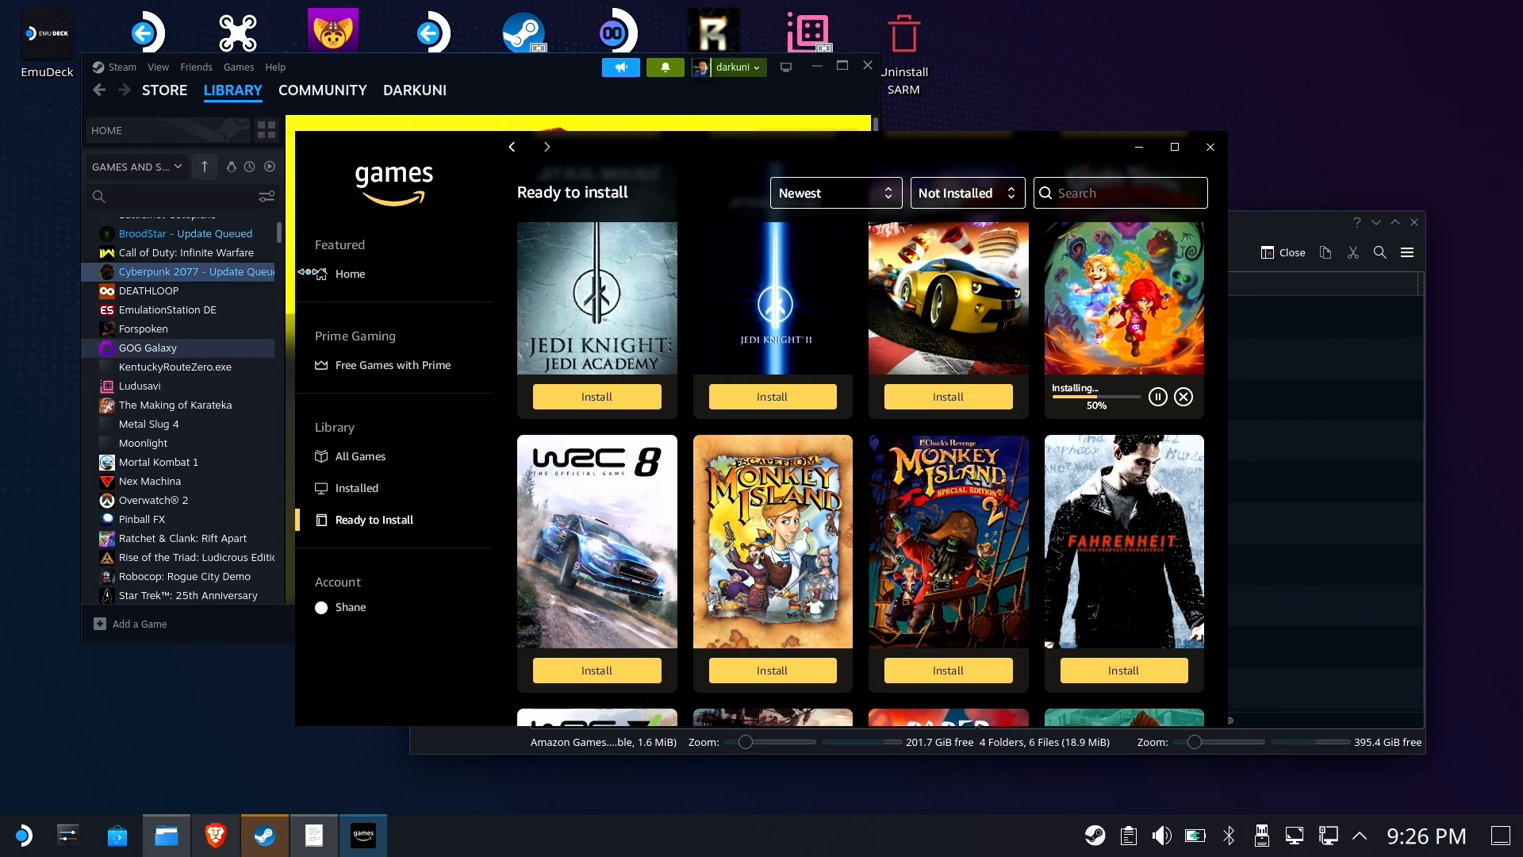
left_click(519, 63)
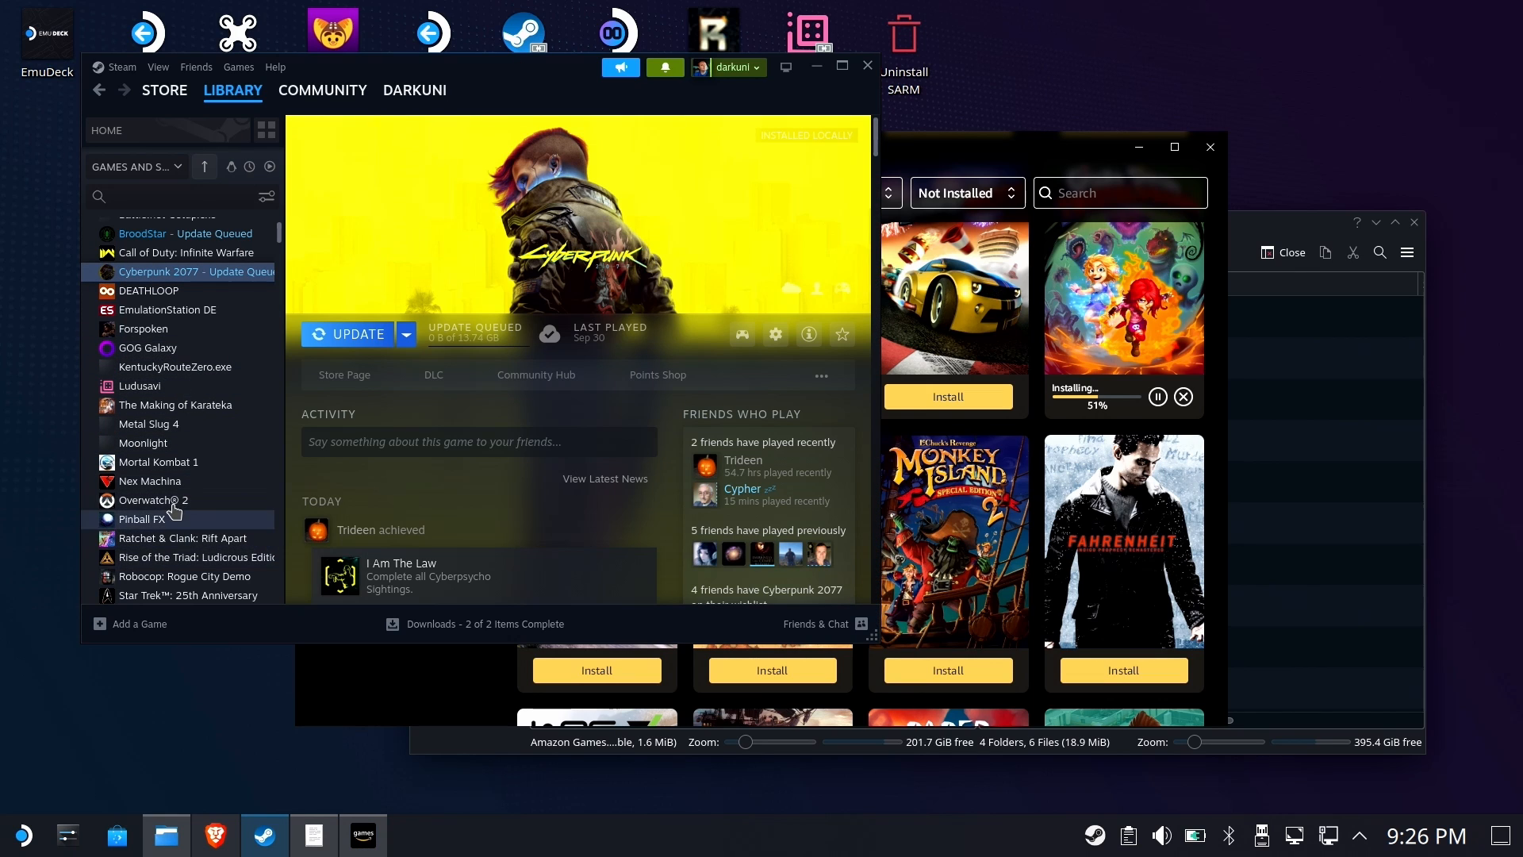
left_click(187, 367)
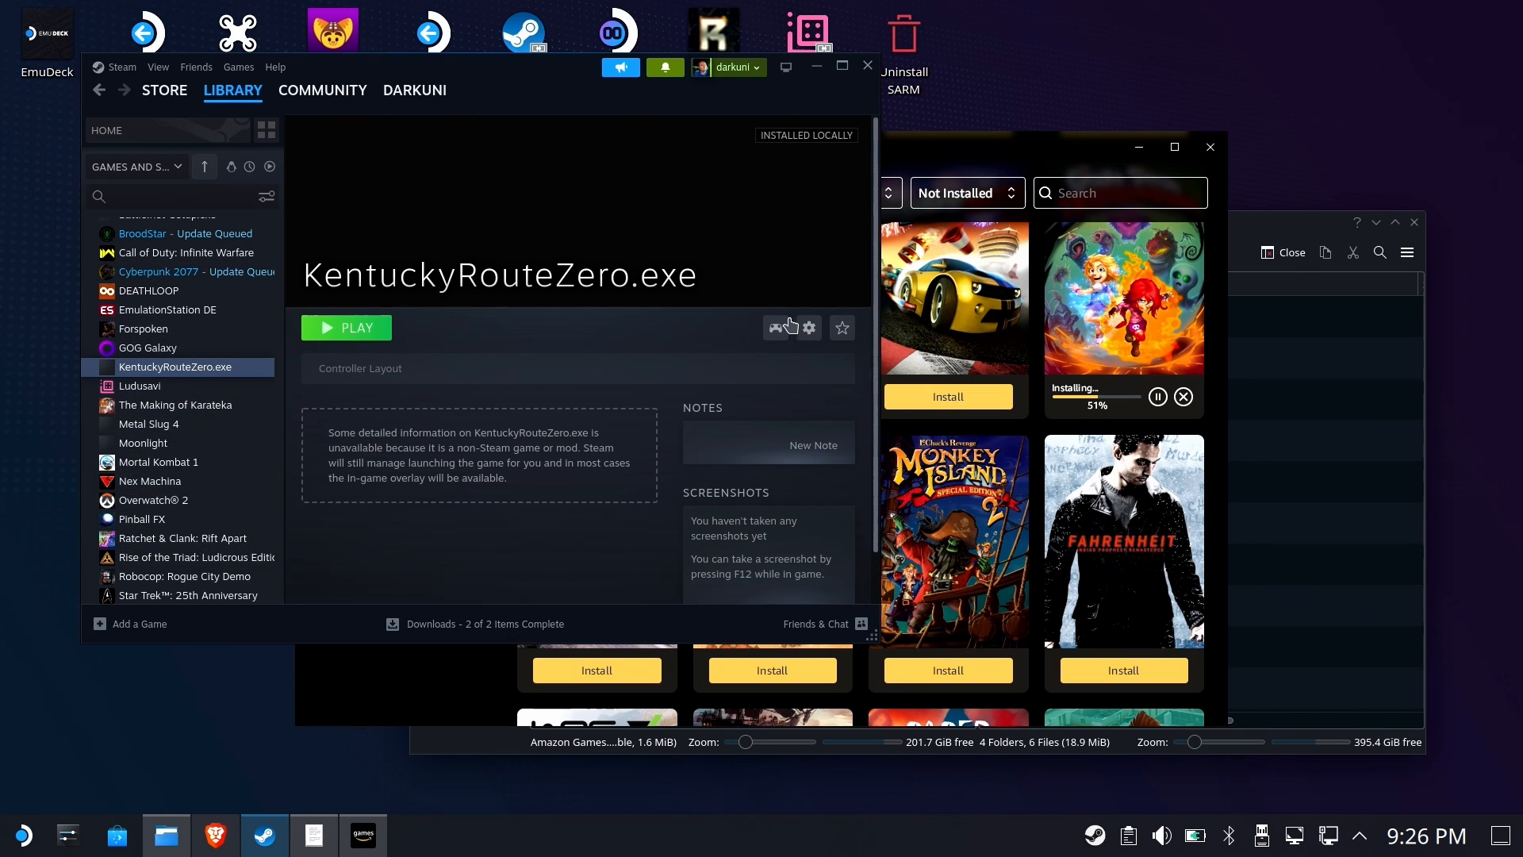
left_click(809, 328)
left_click(768, 466)
left_click(200, 216)
left_click(534, 190)
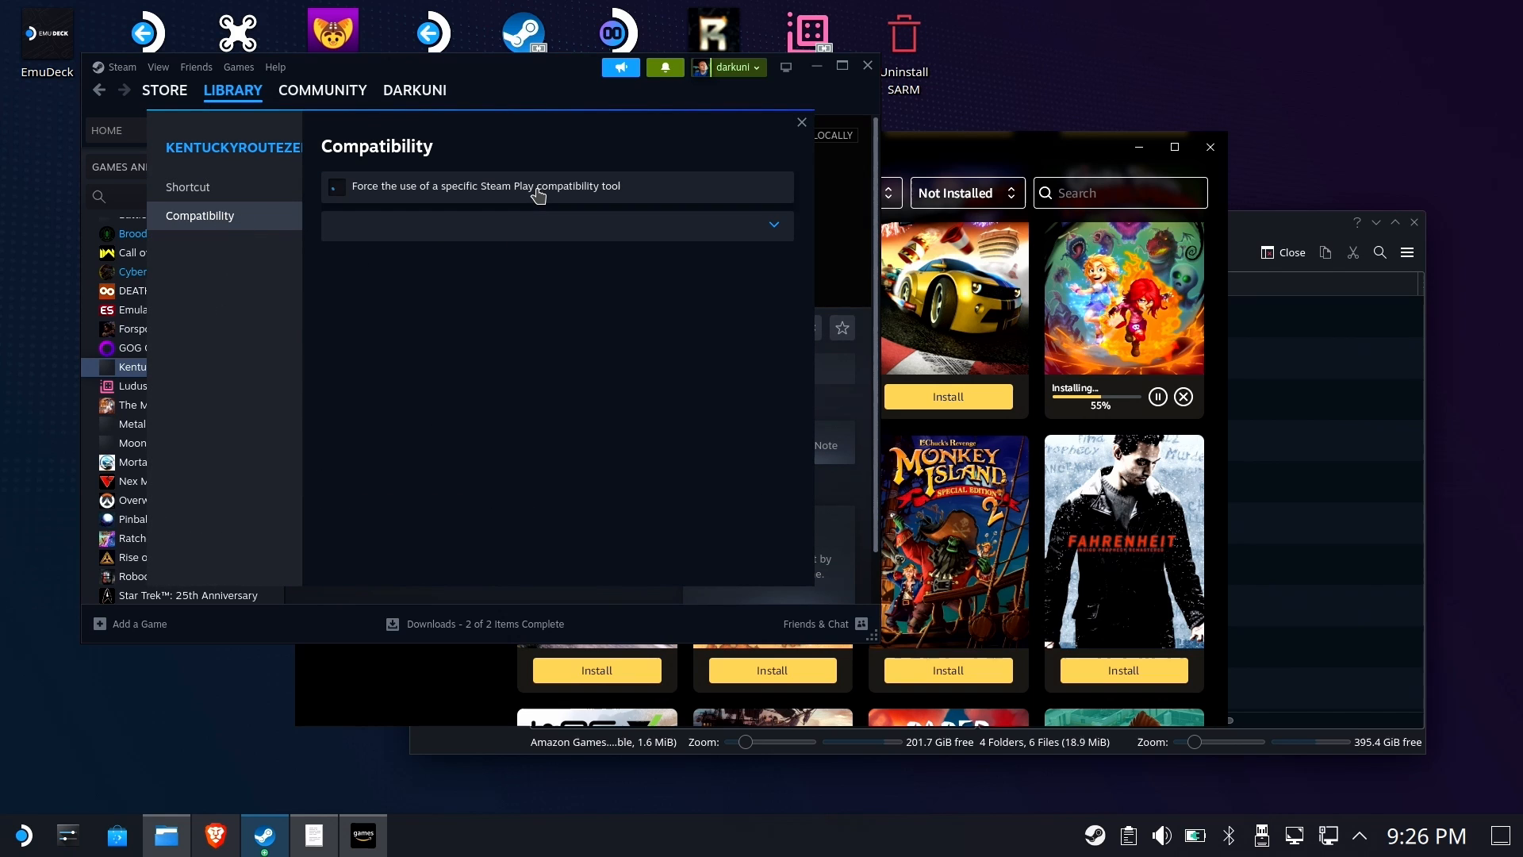
left_click(537, 230)
left_click(404, 447)
left_click(452, 230)
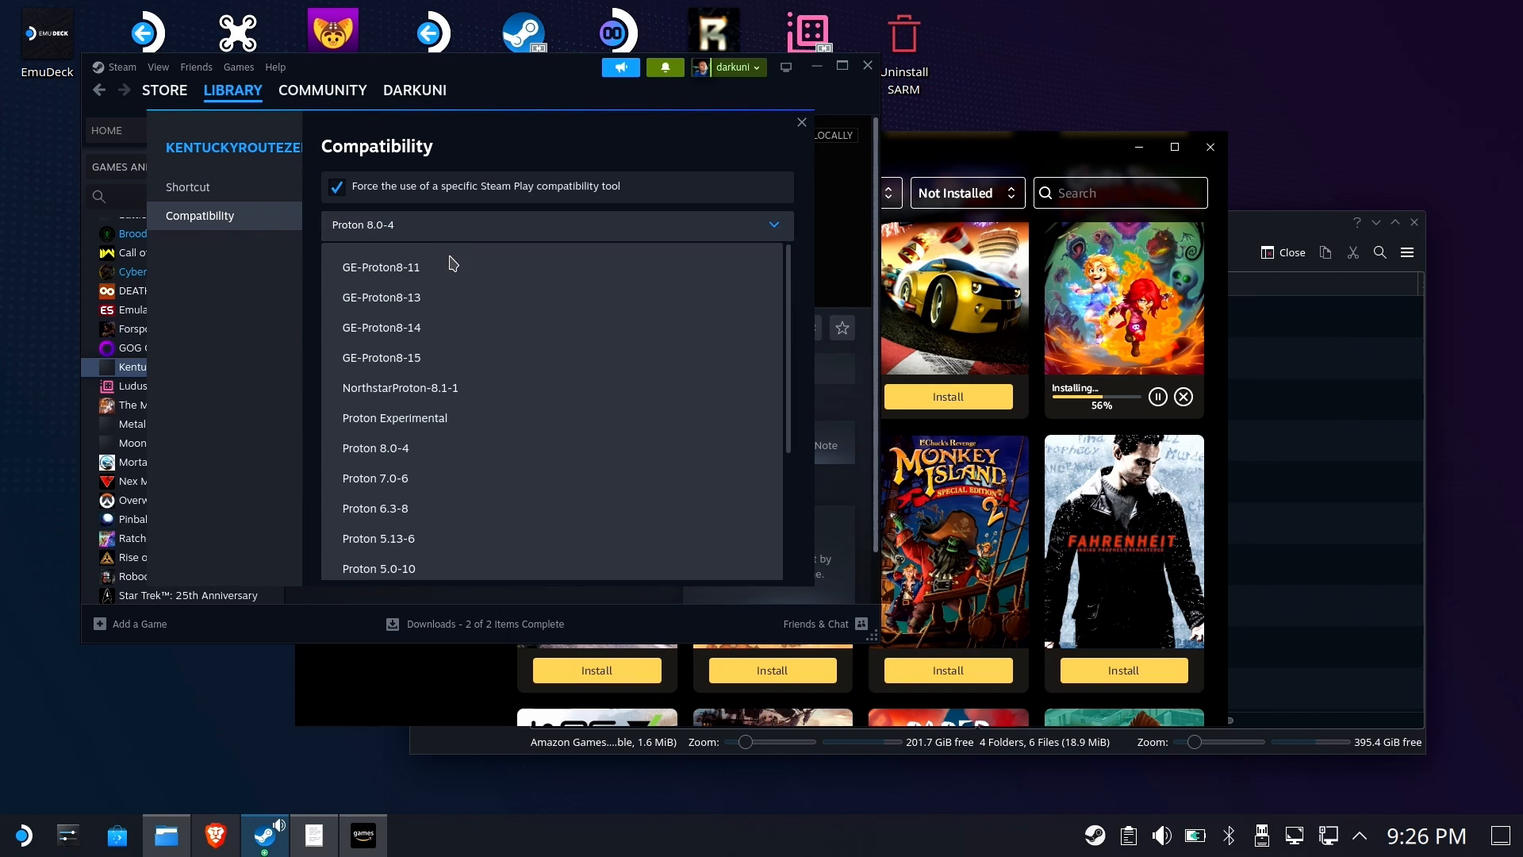
left_click(441, 418)
Rename the KentuckyRouteZero.exe shortcut to Kentucky Route Zero
left_click(192, 188)
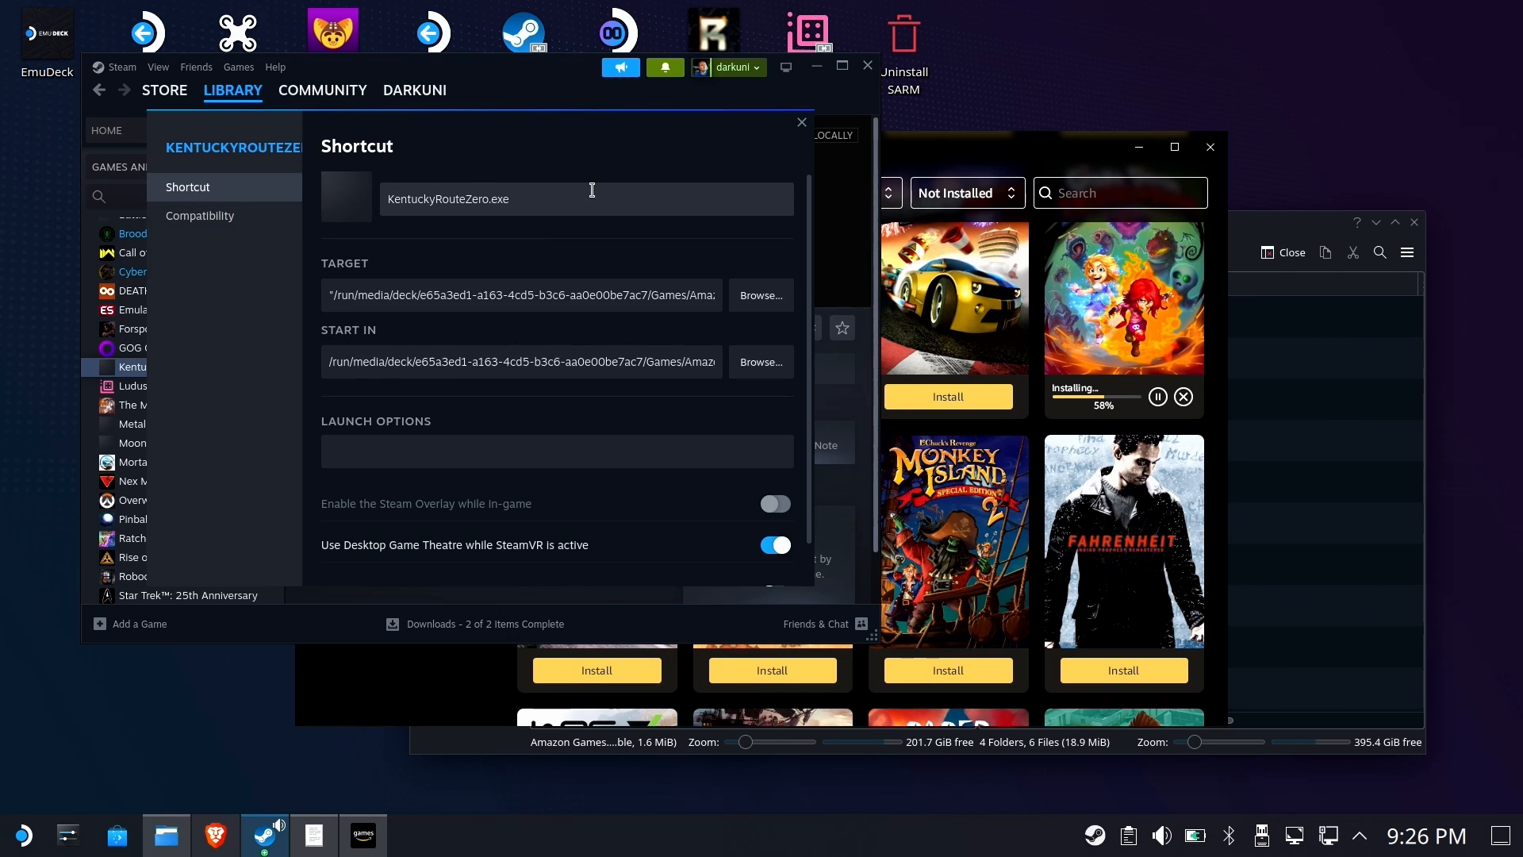
left_click(592, 190)
key("ctrl+a")
type("KJ")
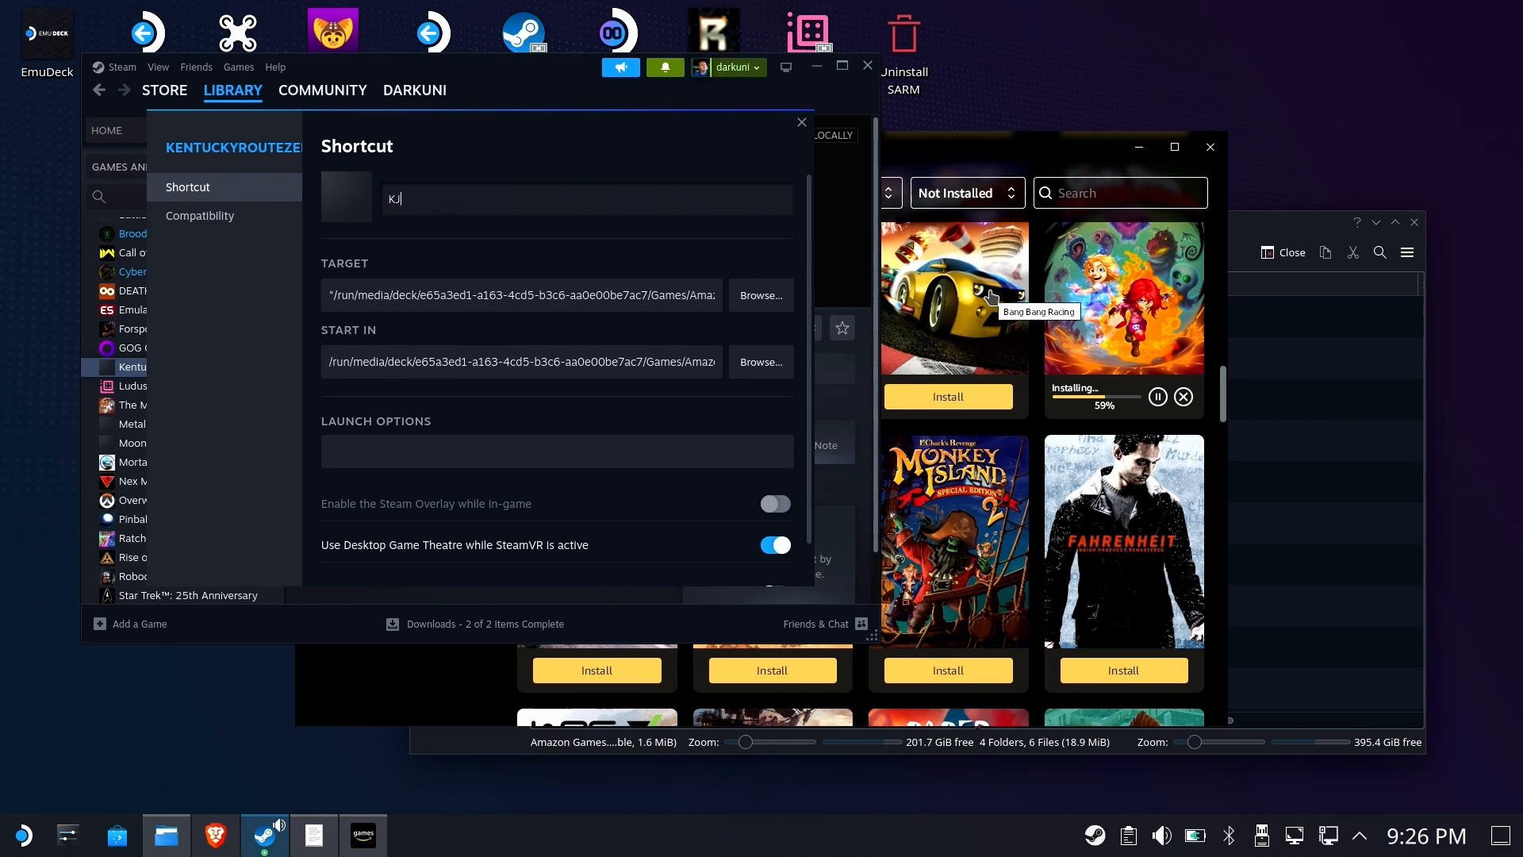
type("e")
type("Kentu")
type("cky Route")
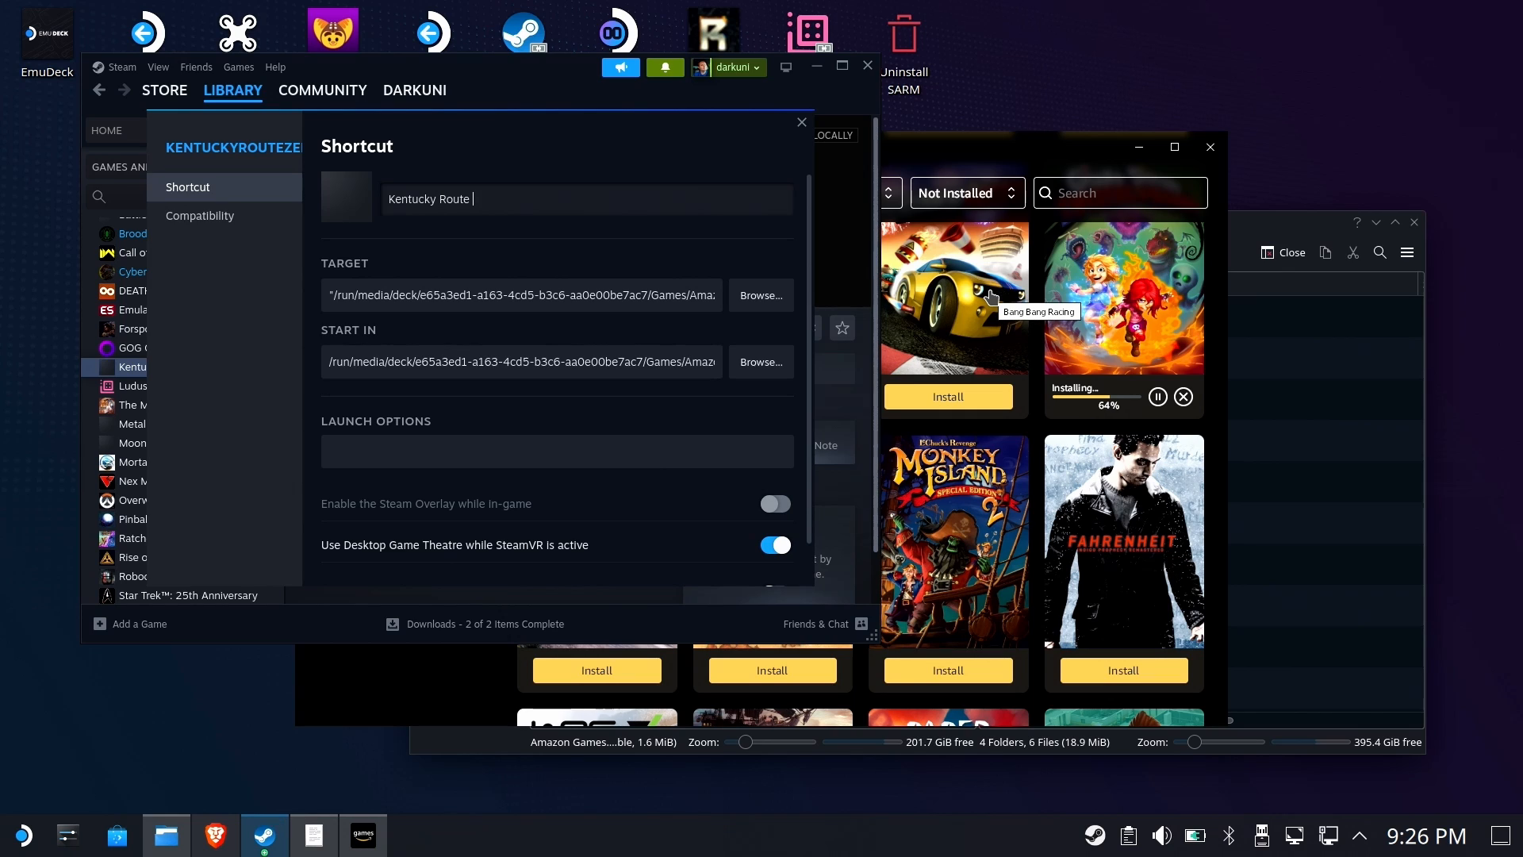
type(" Zero")
Enclose the shortcut's Start In path in quotation marks and close the properties
left_click(477, 295)
left_click_drag(478, 295, 757, 295)
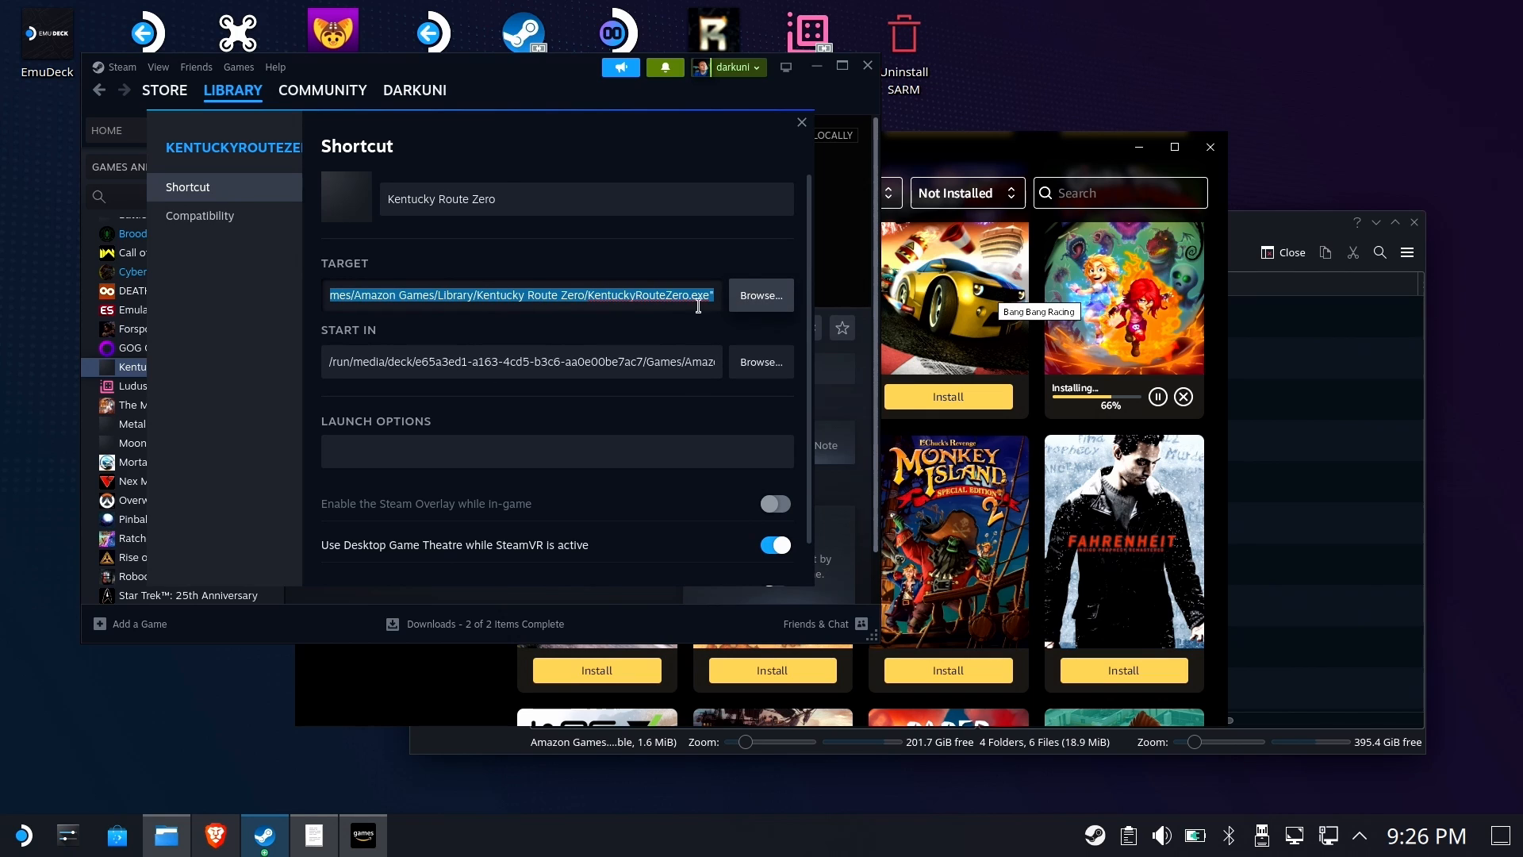
left_click(687, 361)
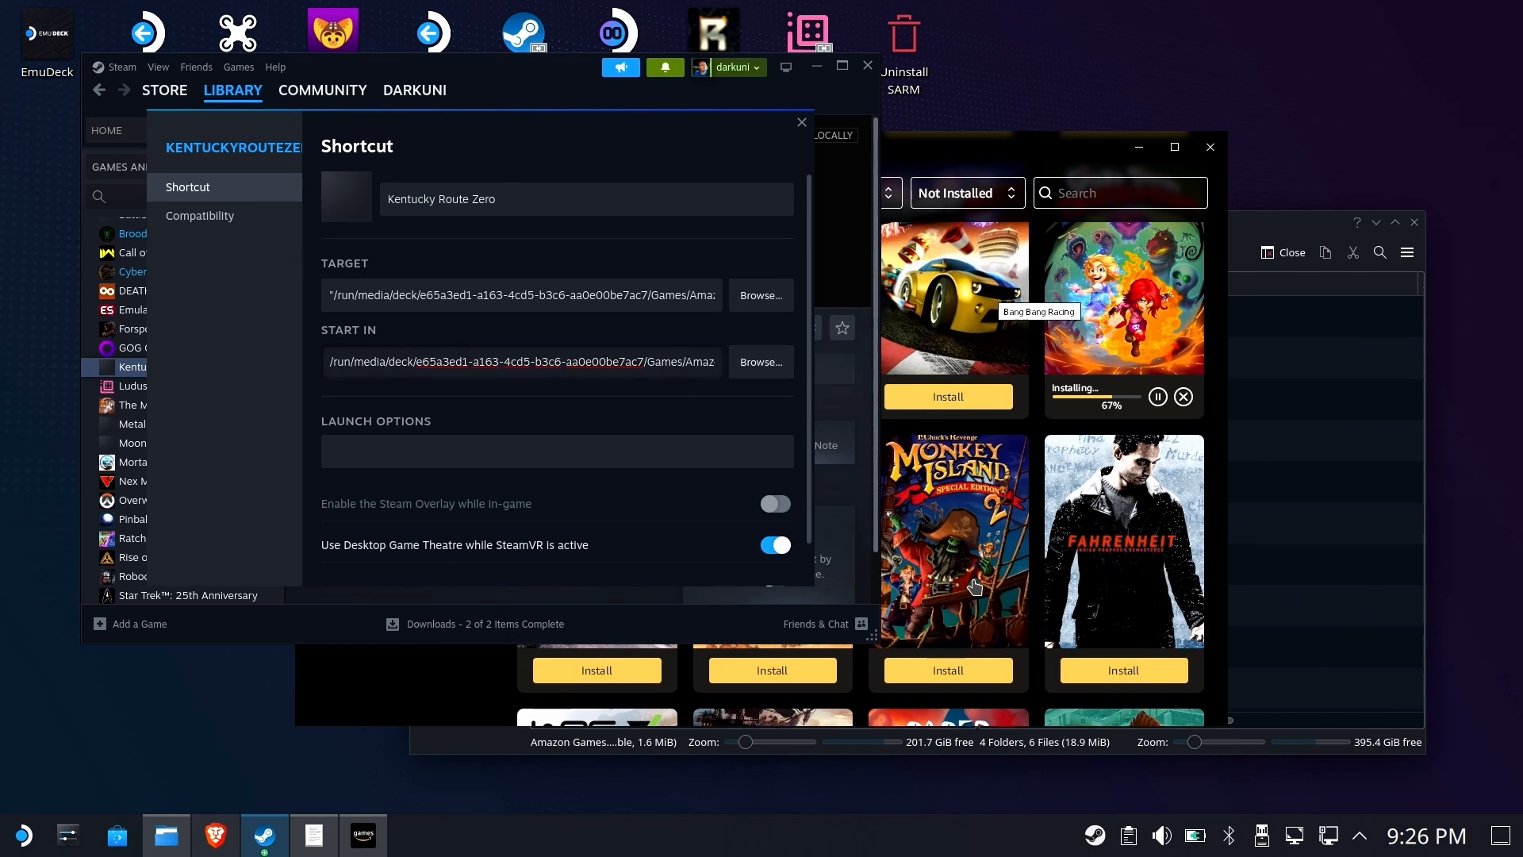
type("\"")
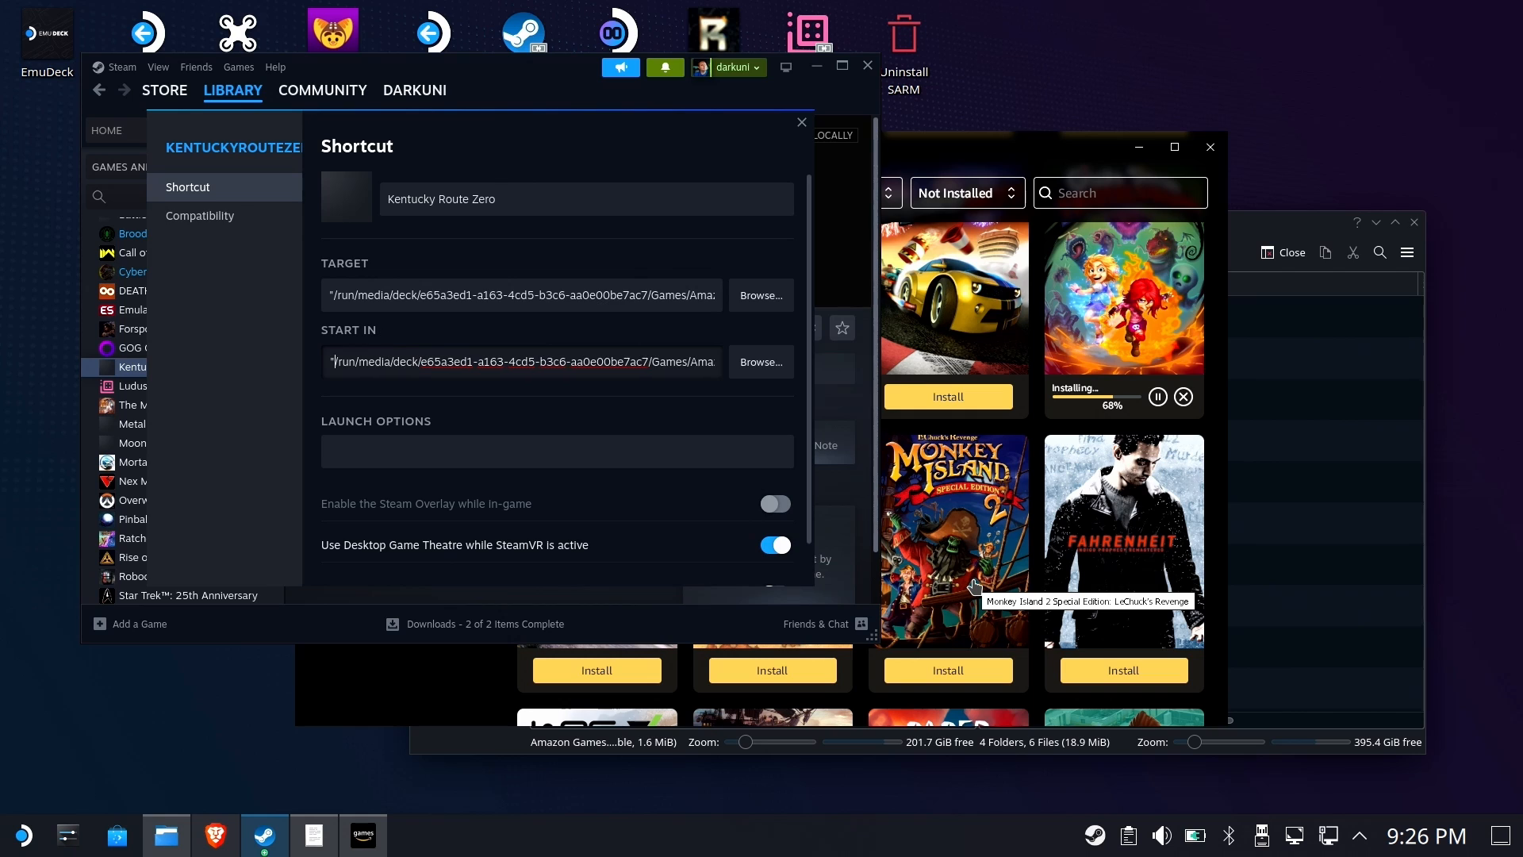
key("End")
type("\"")
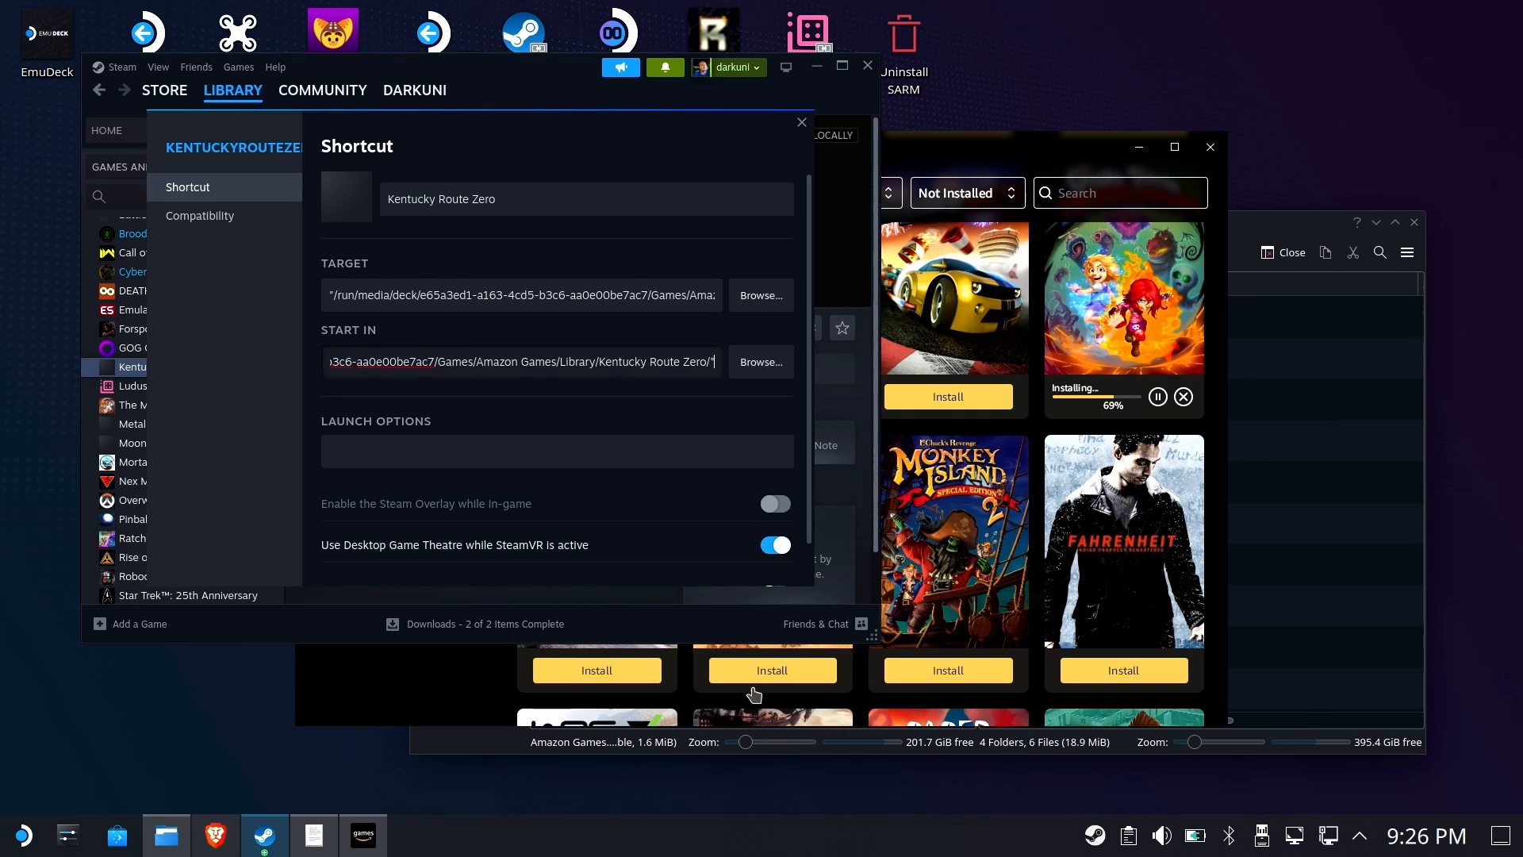
left_click(801, 122)
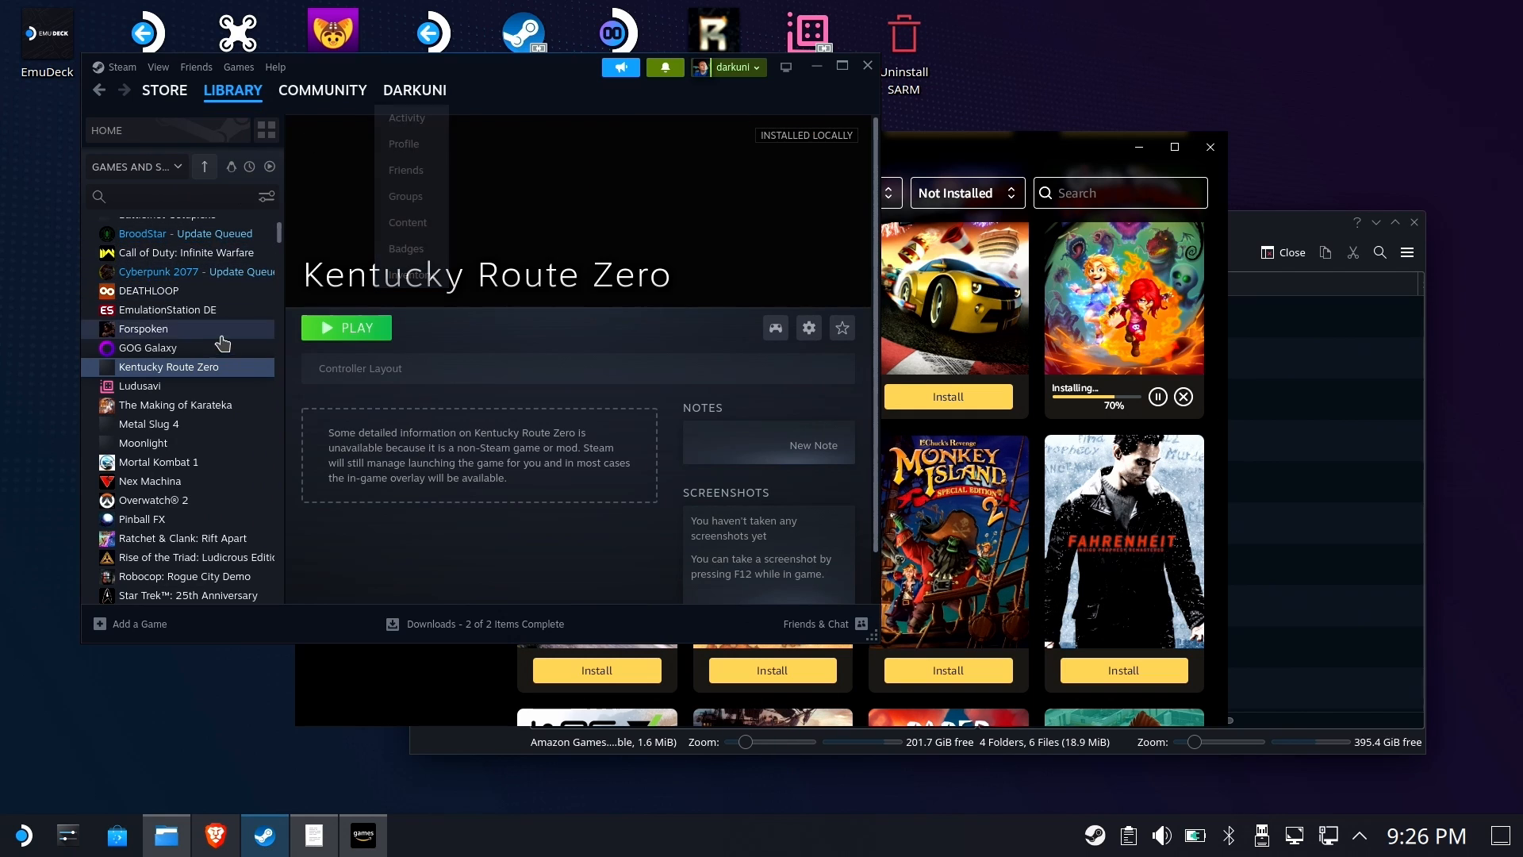
Close the Amazon Games app window and launch Kentucky Route Zero from the Steam library
left_click(382, 690)
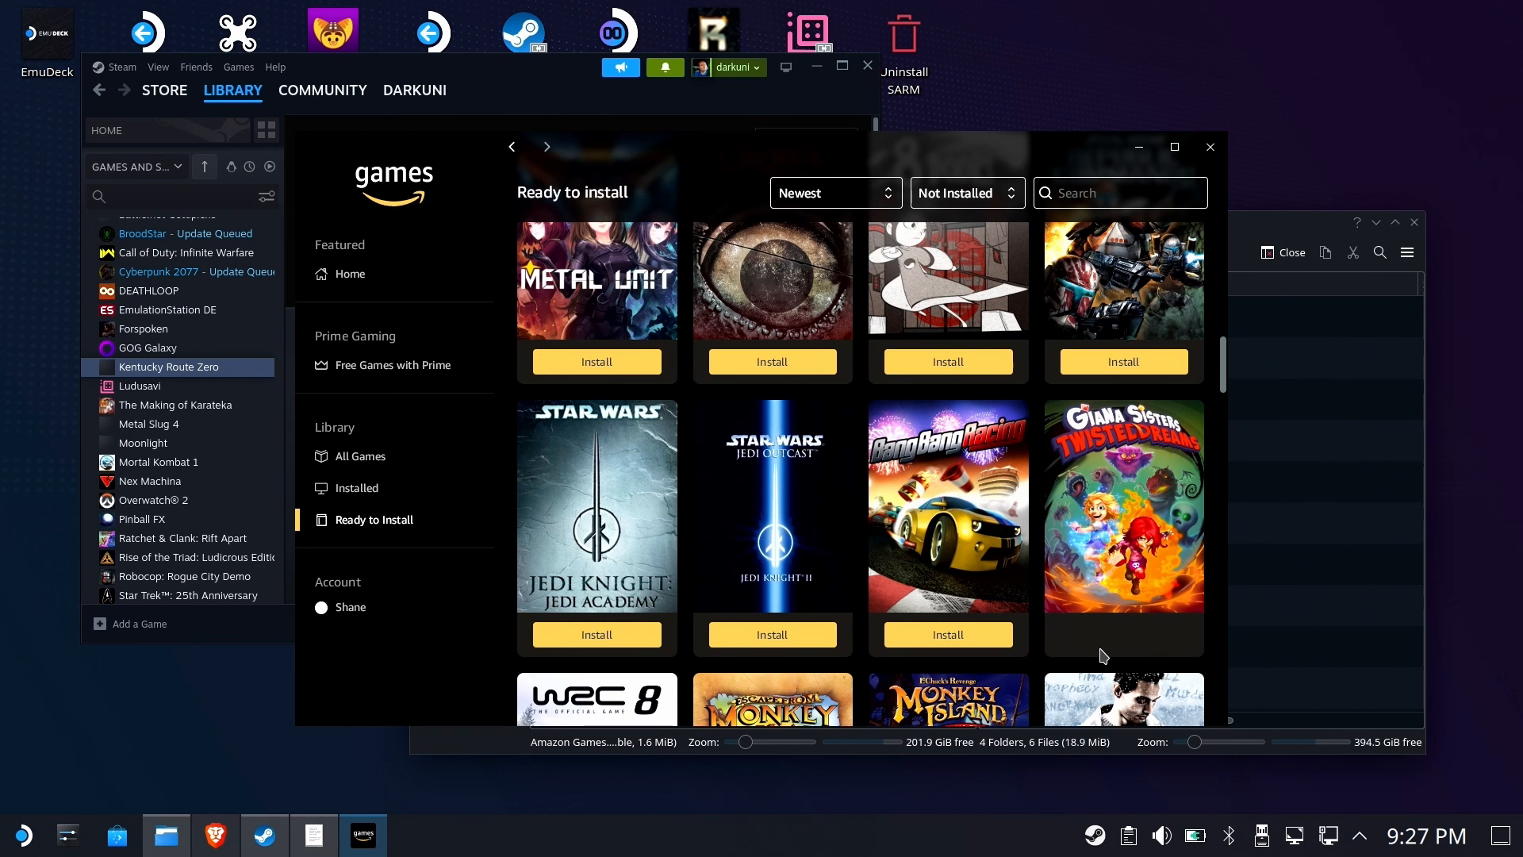
left_click(1211, 147)
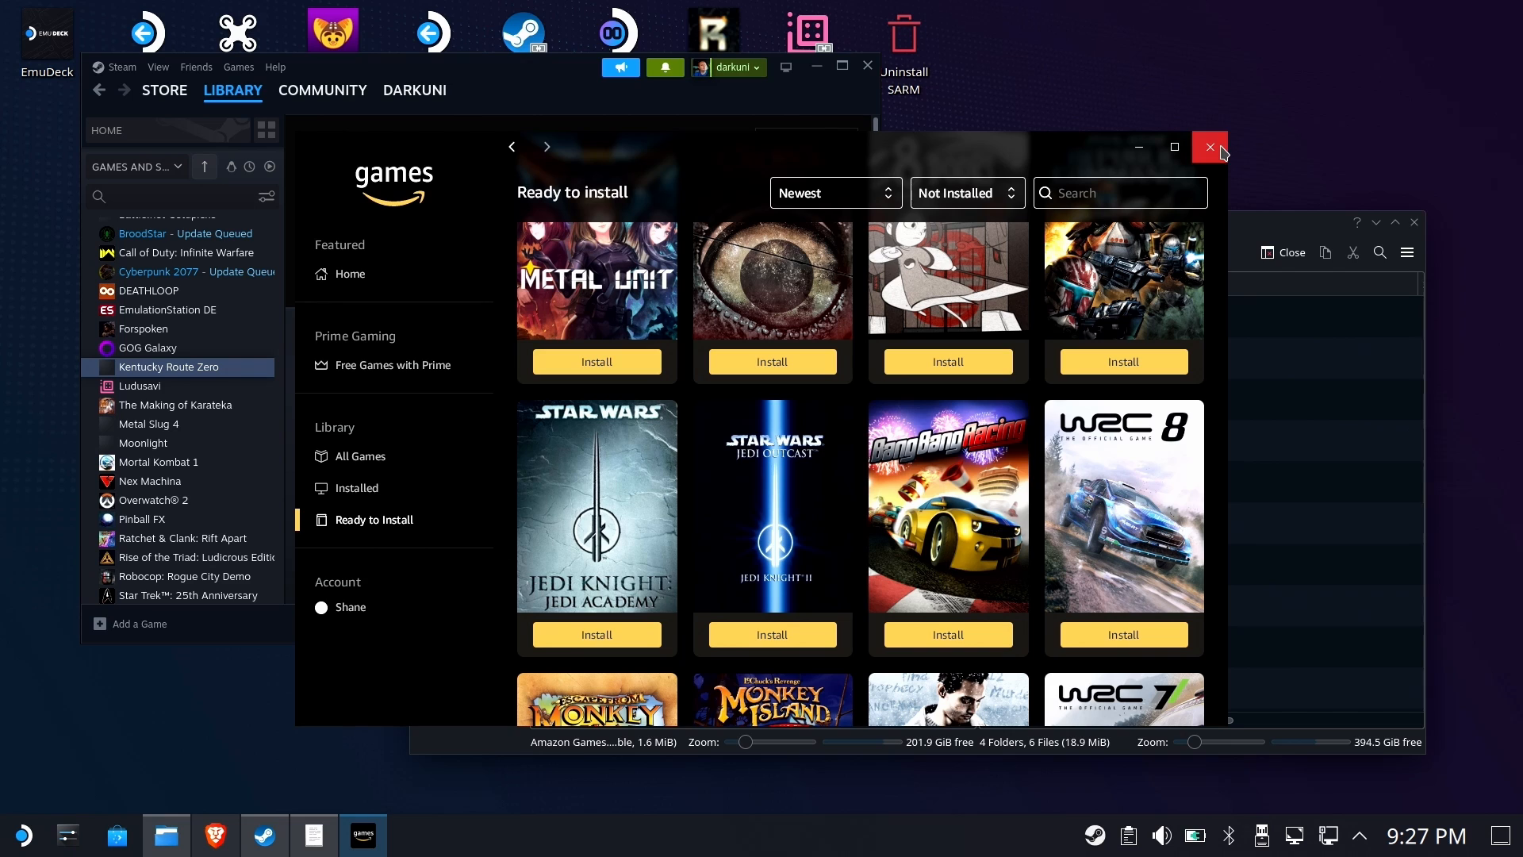
left_click(361, 327)
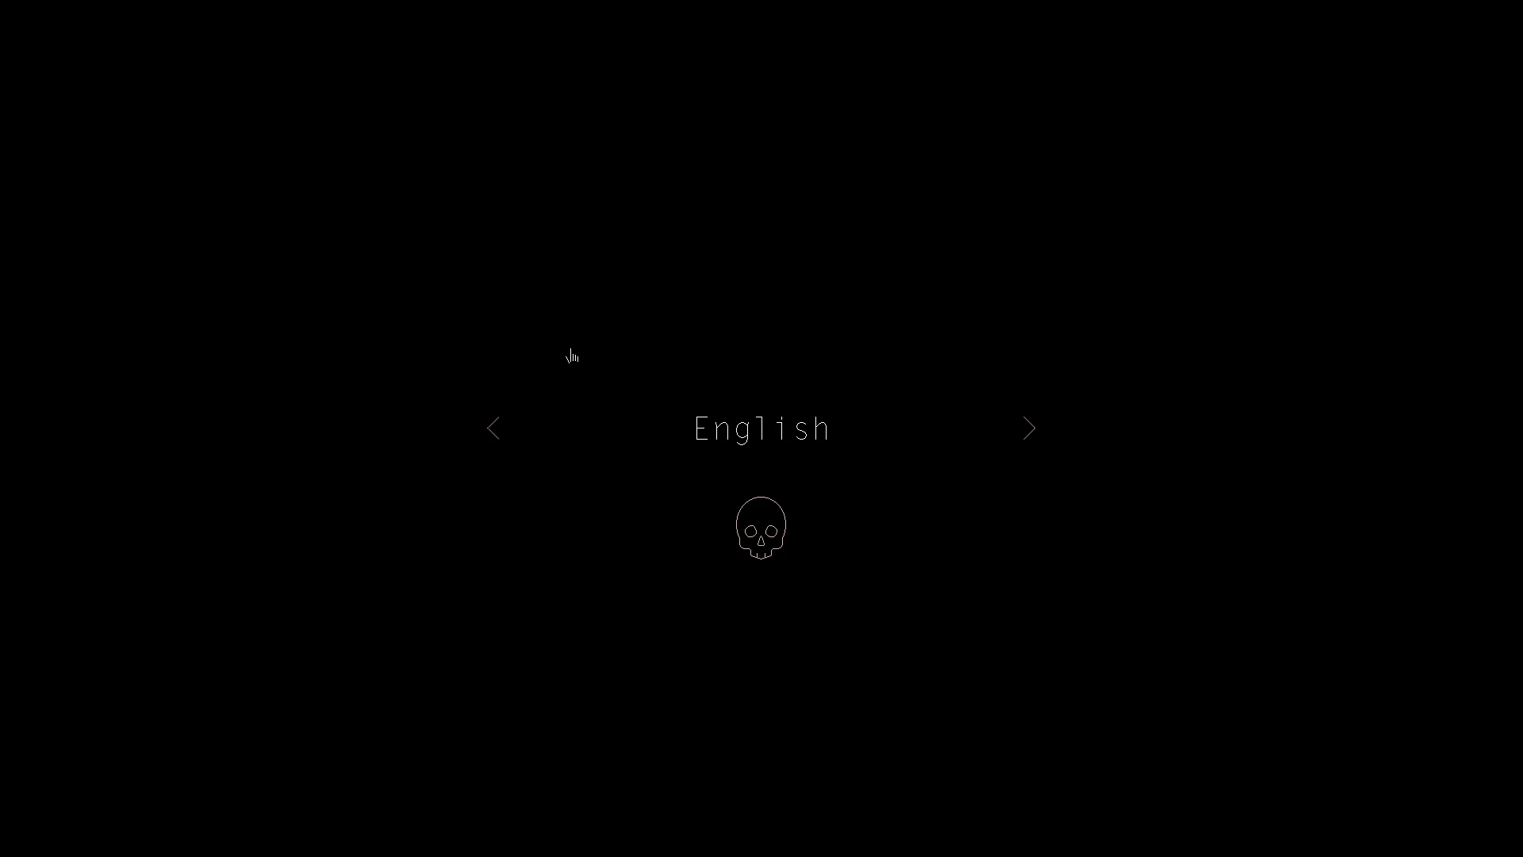
Test Kentucky Route Zero by starting a game in the notebook slot, then quit the game
left_click(760, 517)
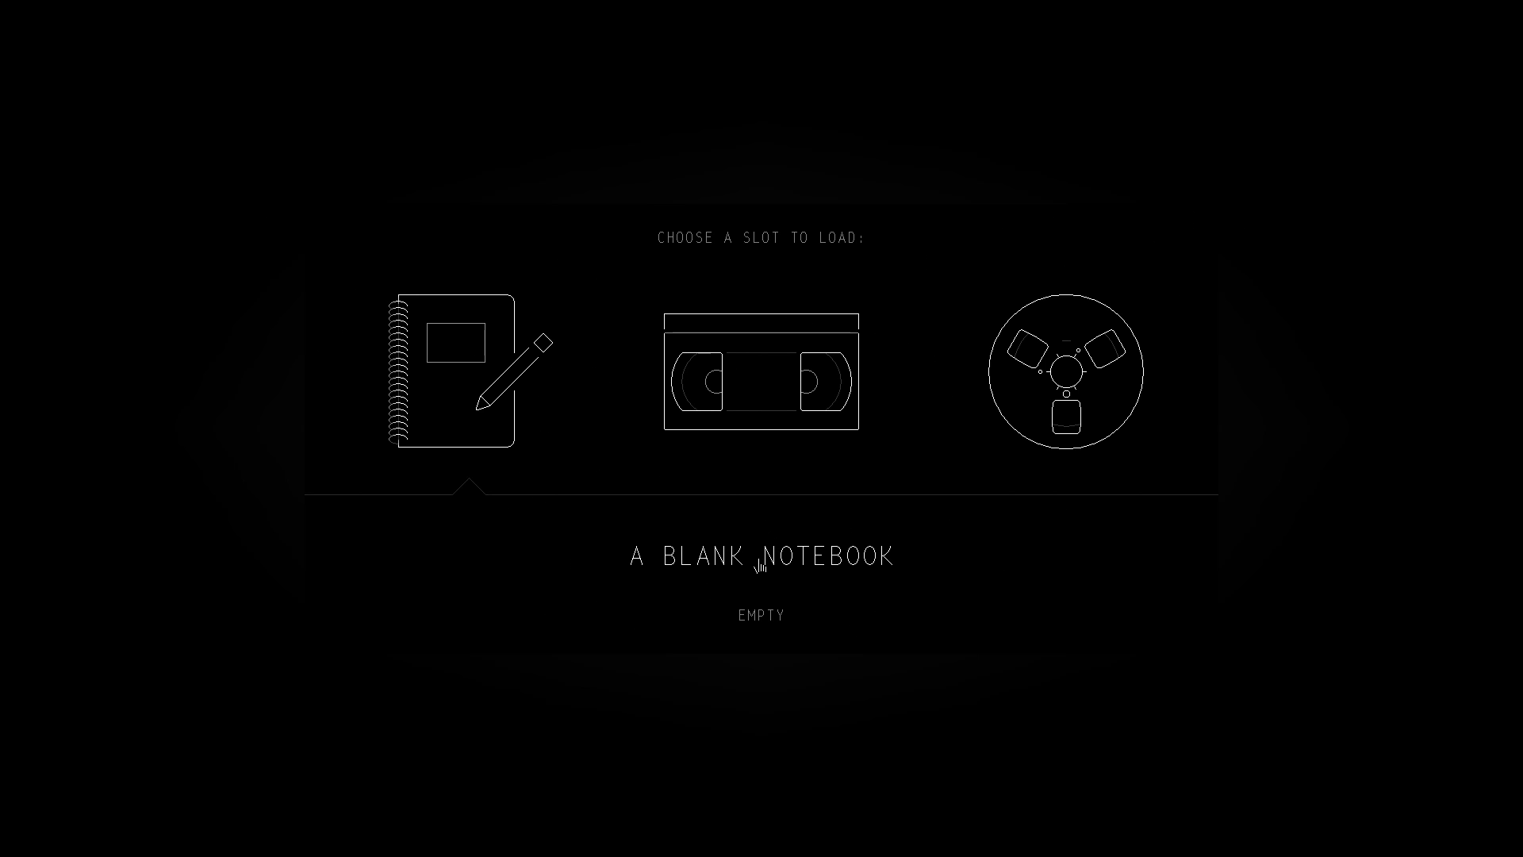
left_click(708, 383)
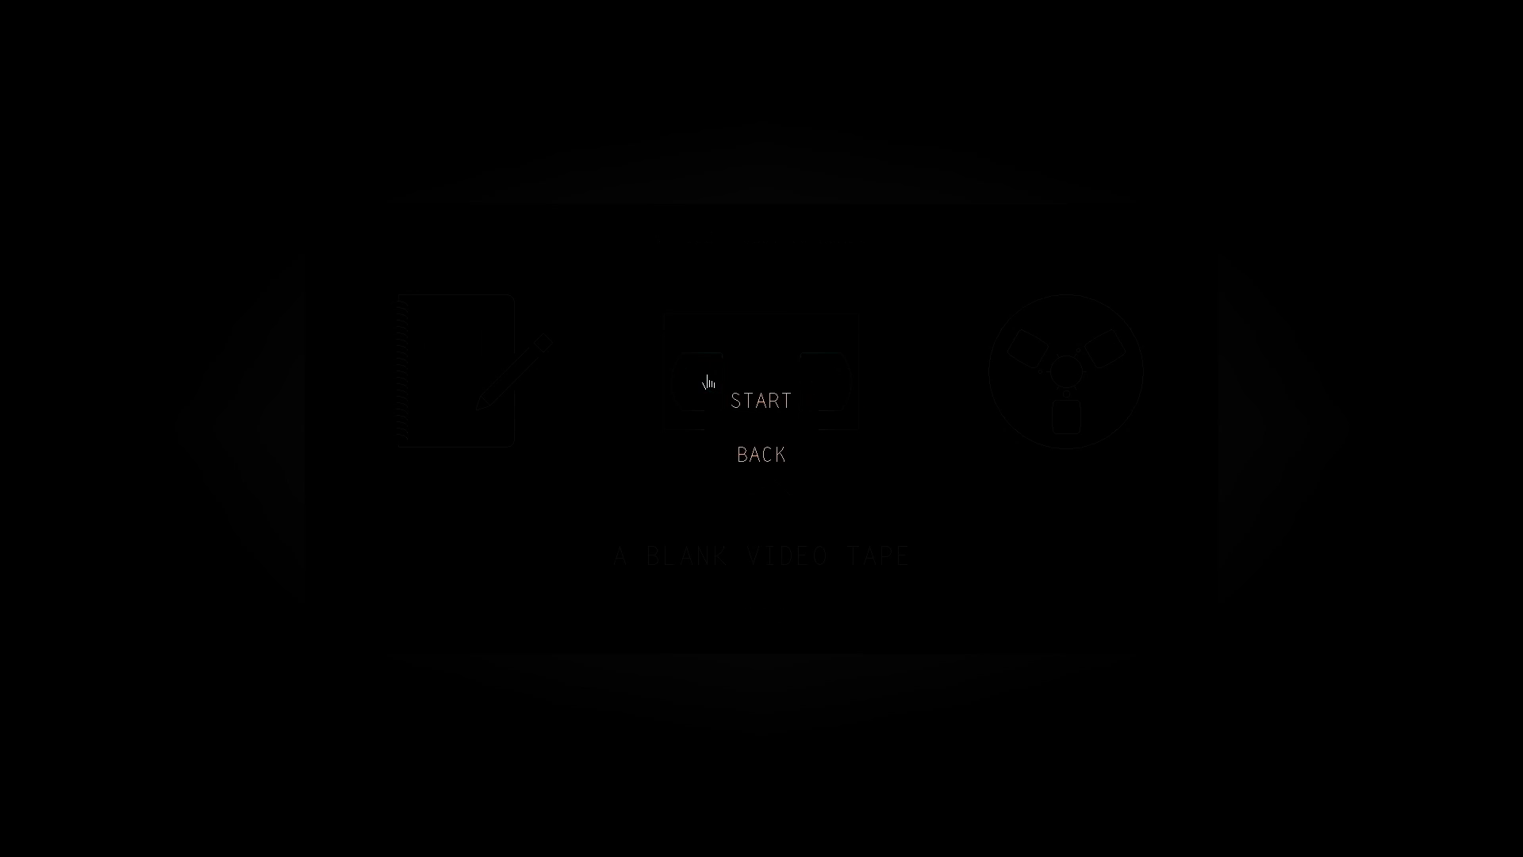
left_click(764, 452)
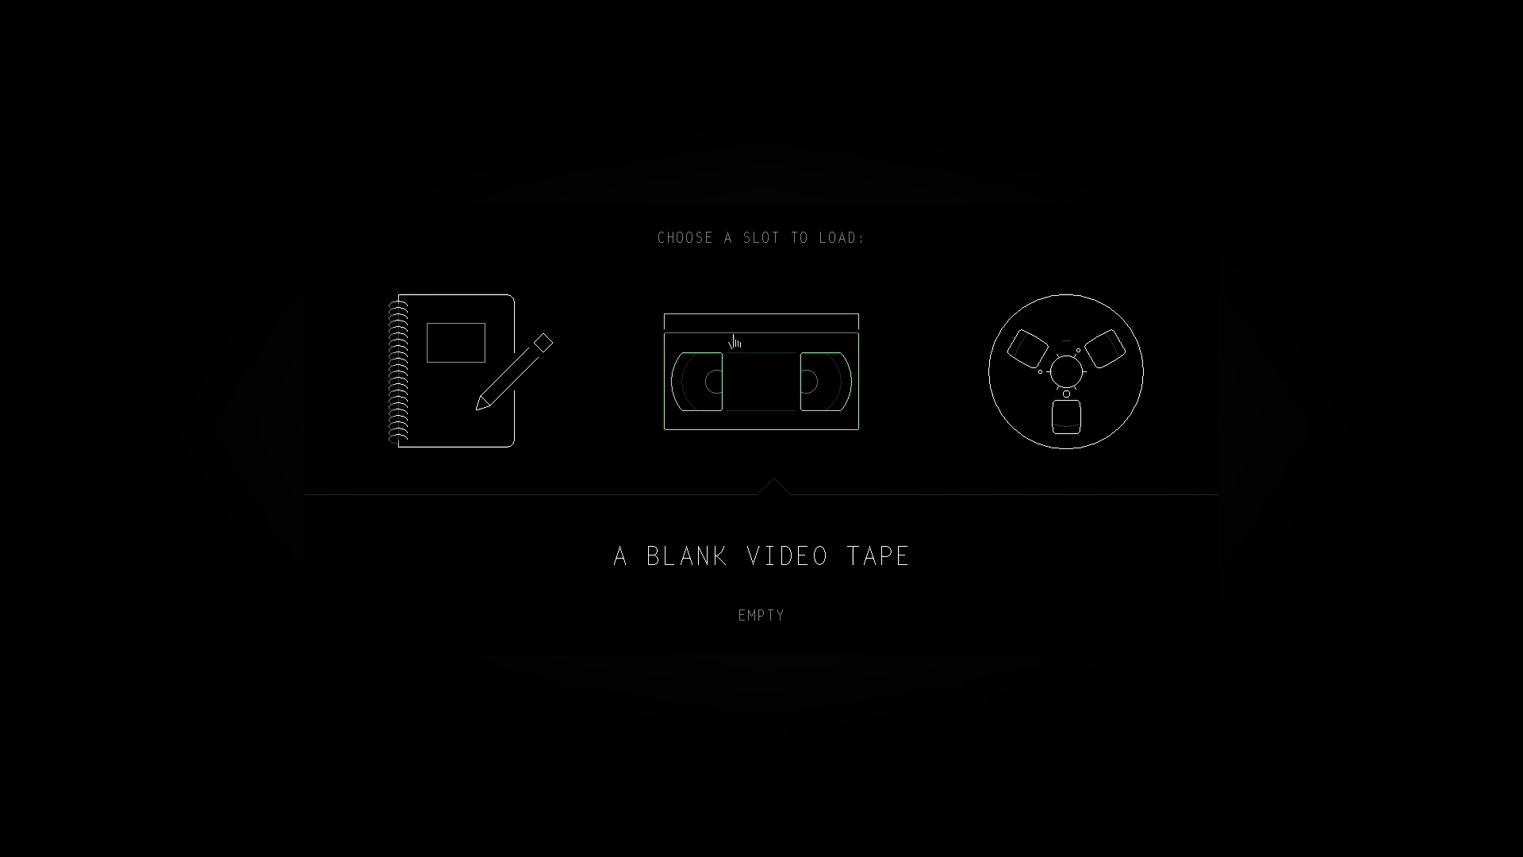
left_click(490, 384)
left_click(780, 403)
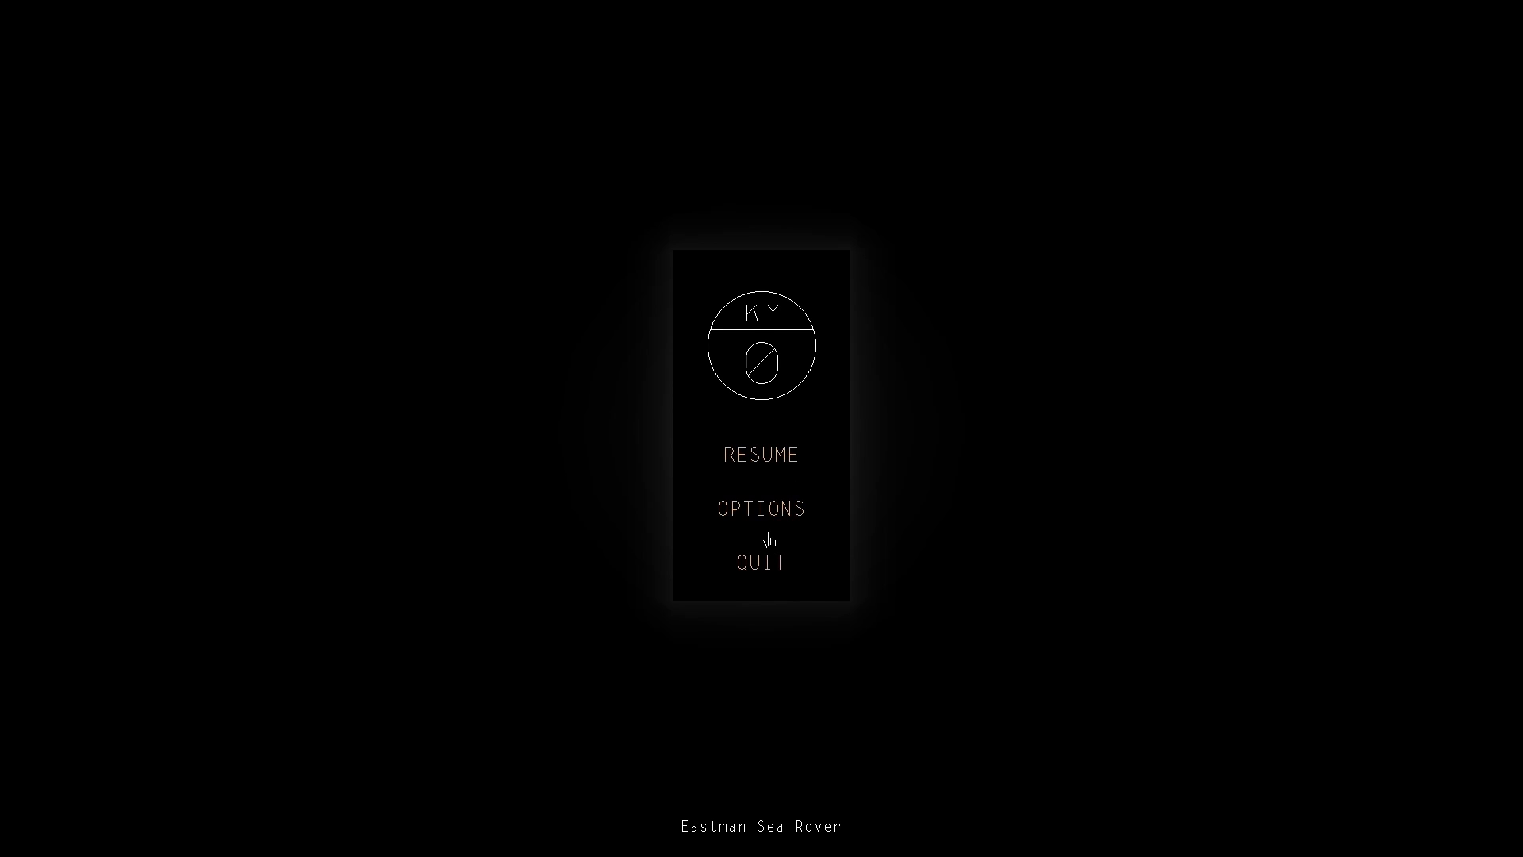
left_click(765, 562)
left_click(758, 409)
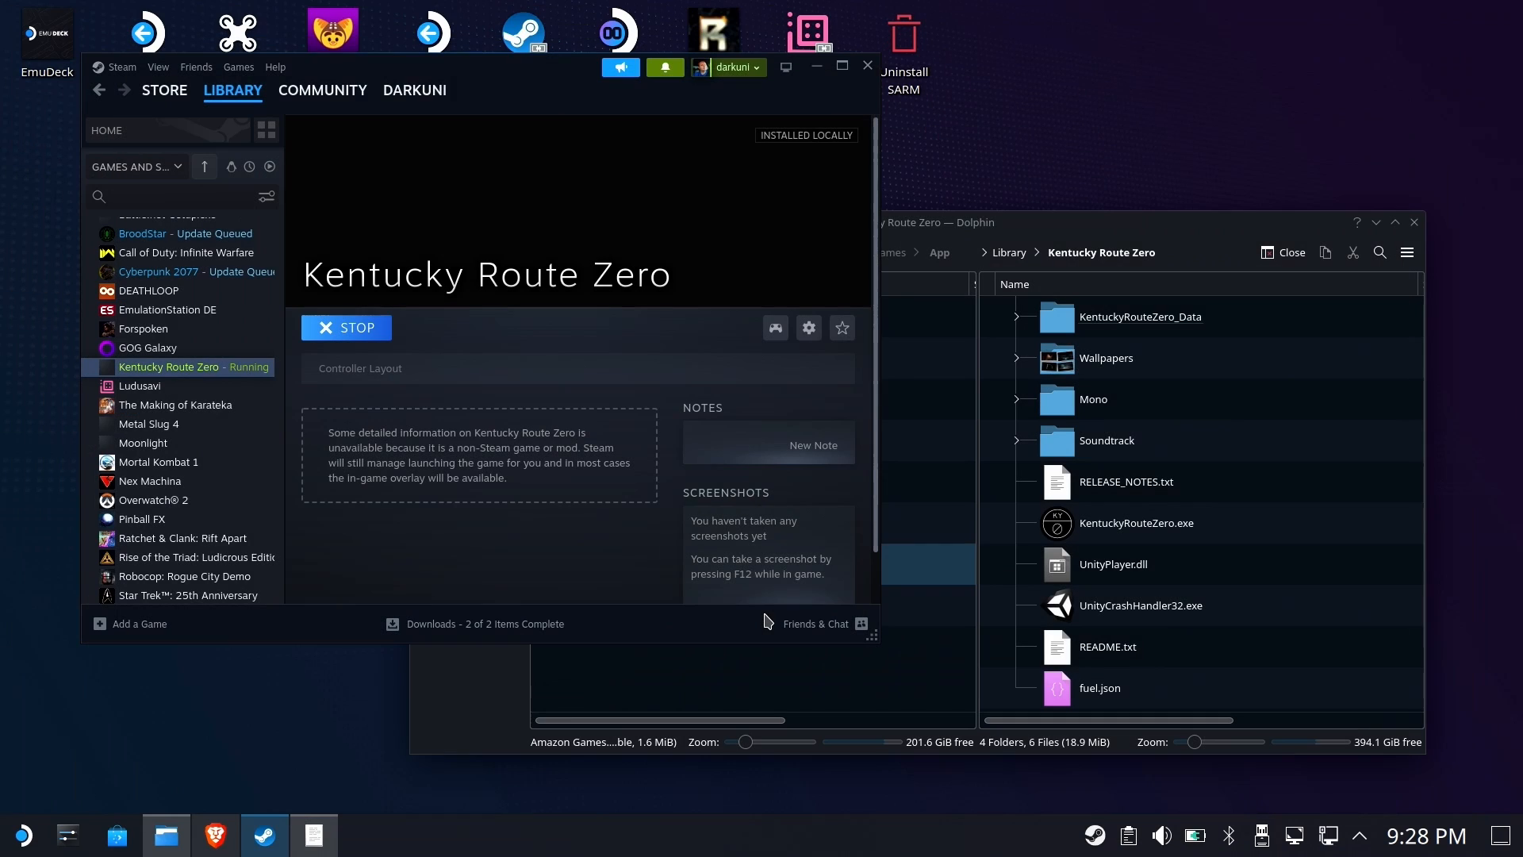
Add GSGameExe.exe from the microSD's Giana Sisters - Twisted Dreams library folder as a non-Steam game
left_click(148, 637)
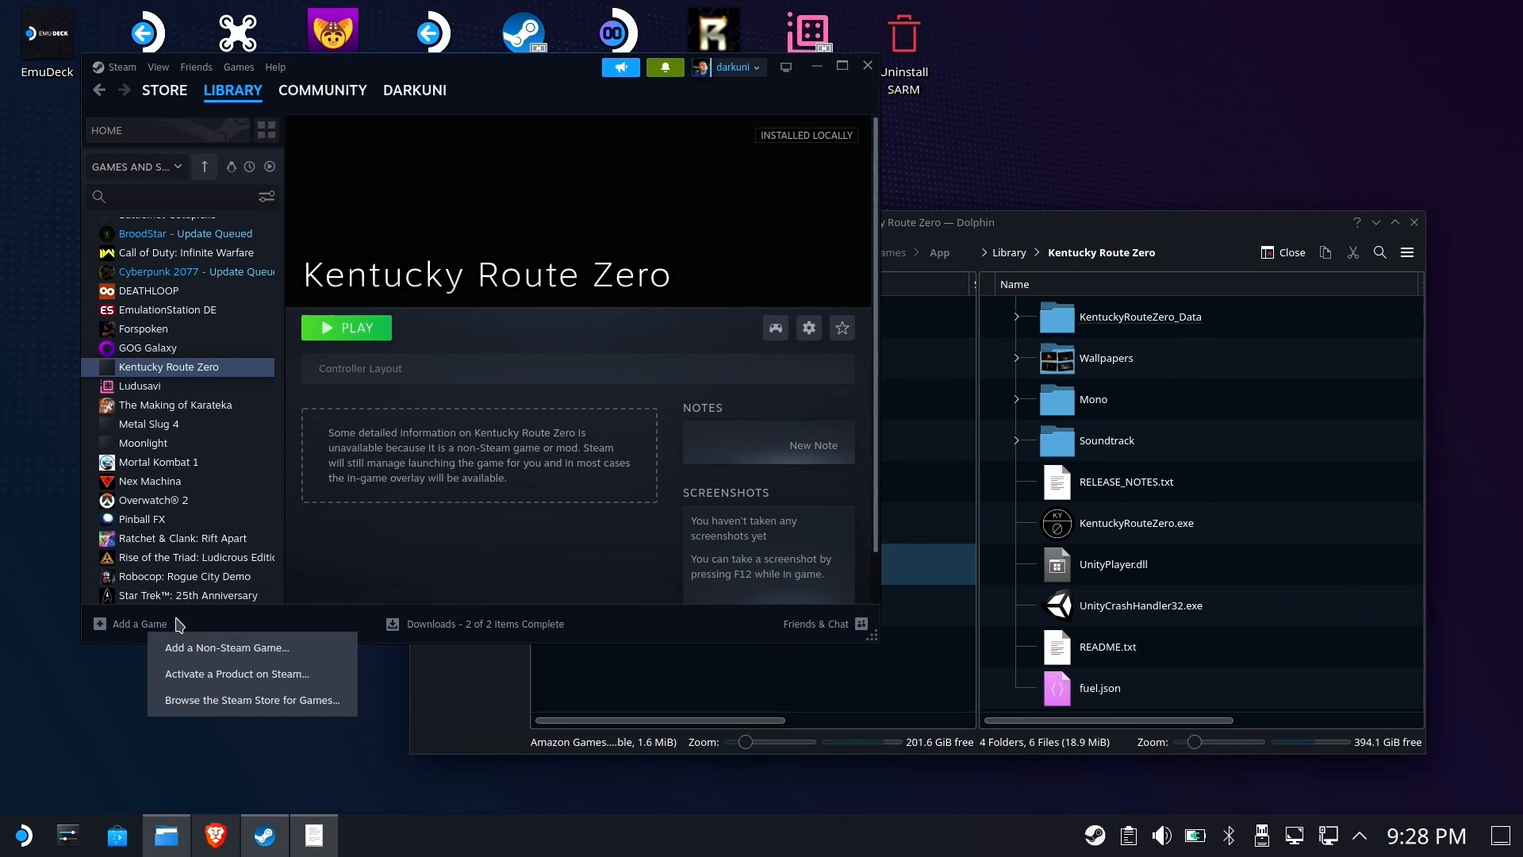
left_click(230, 640)
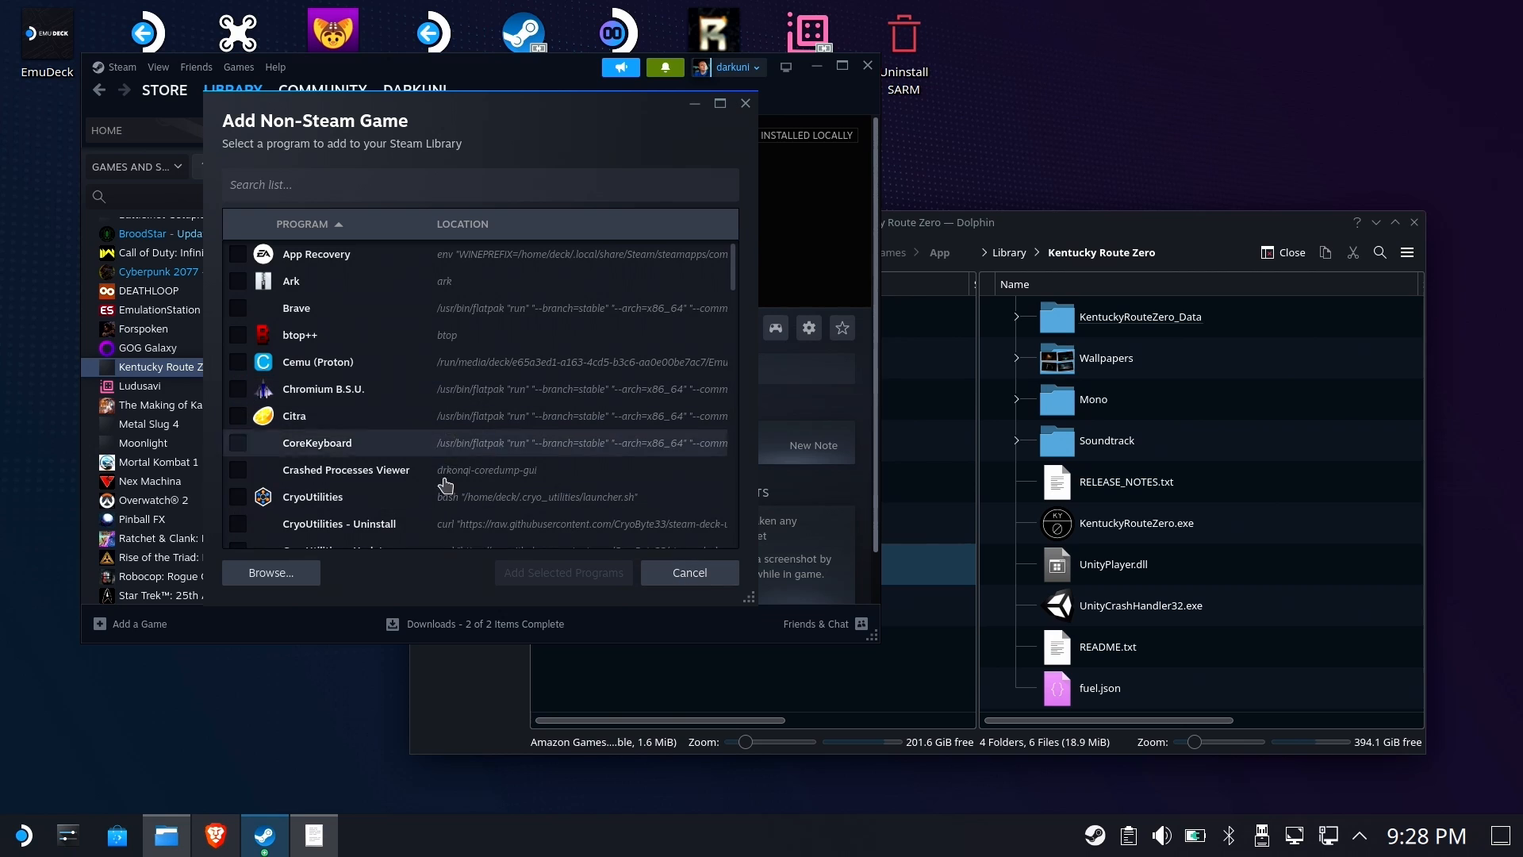
left_click(310, 571)
left_click(766, 246)
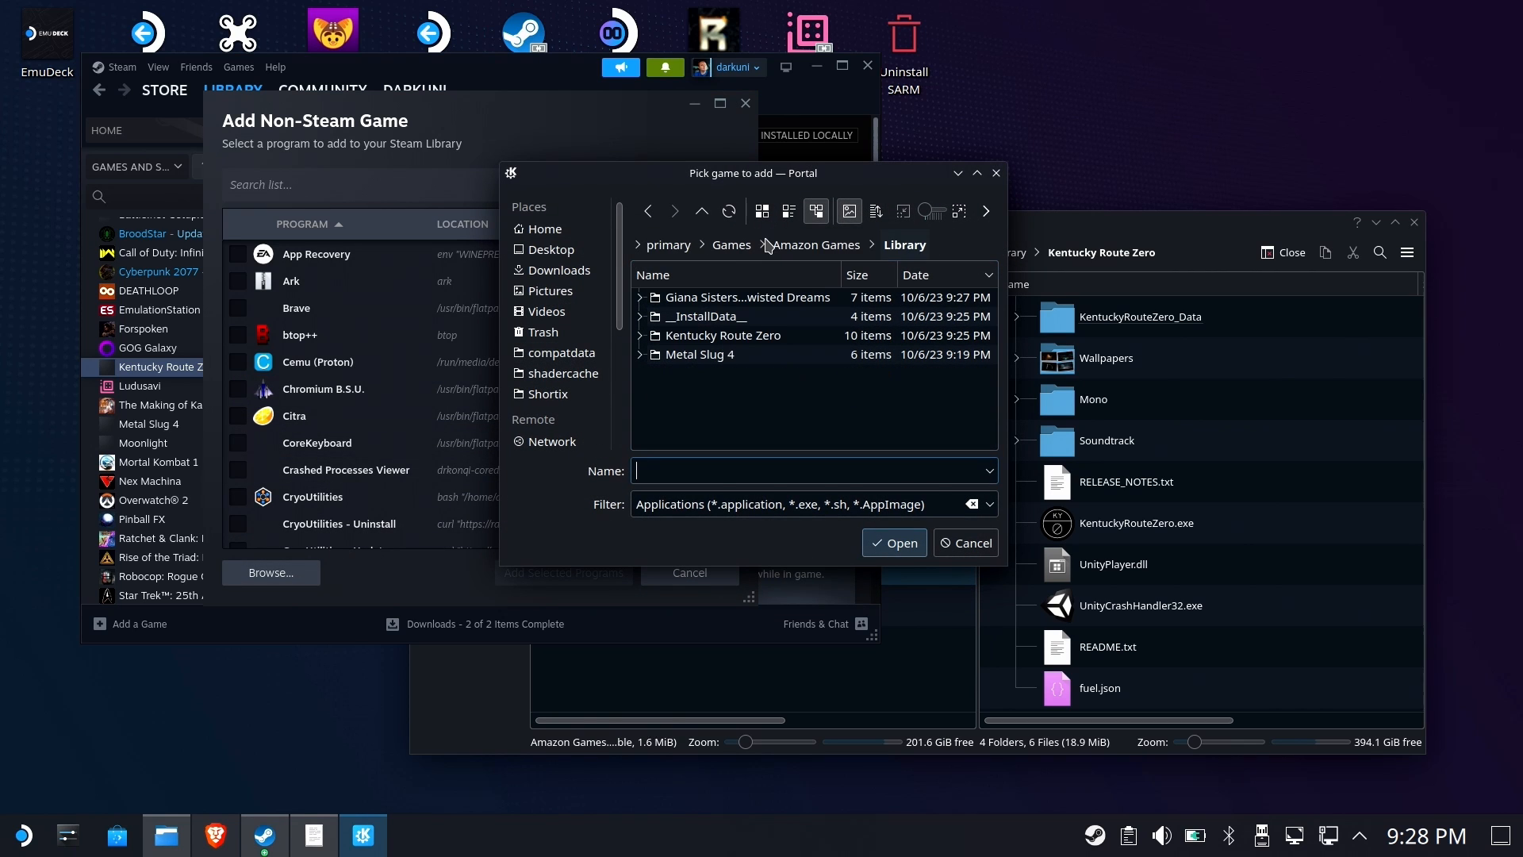
left_click(732, 298)
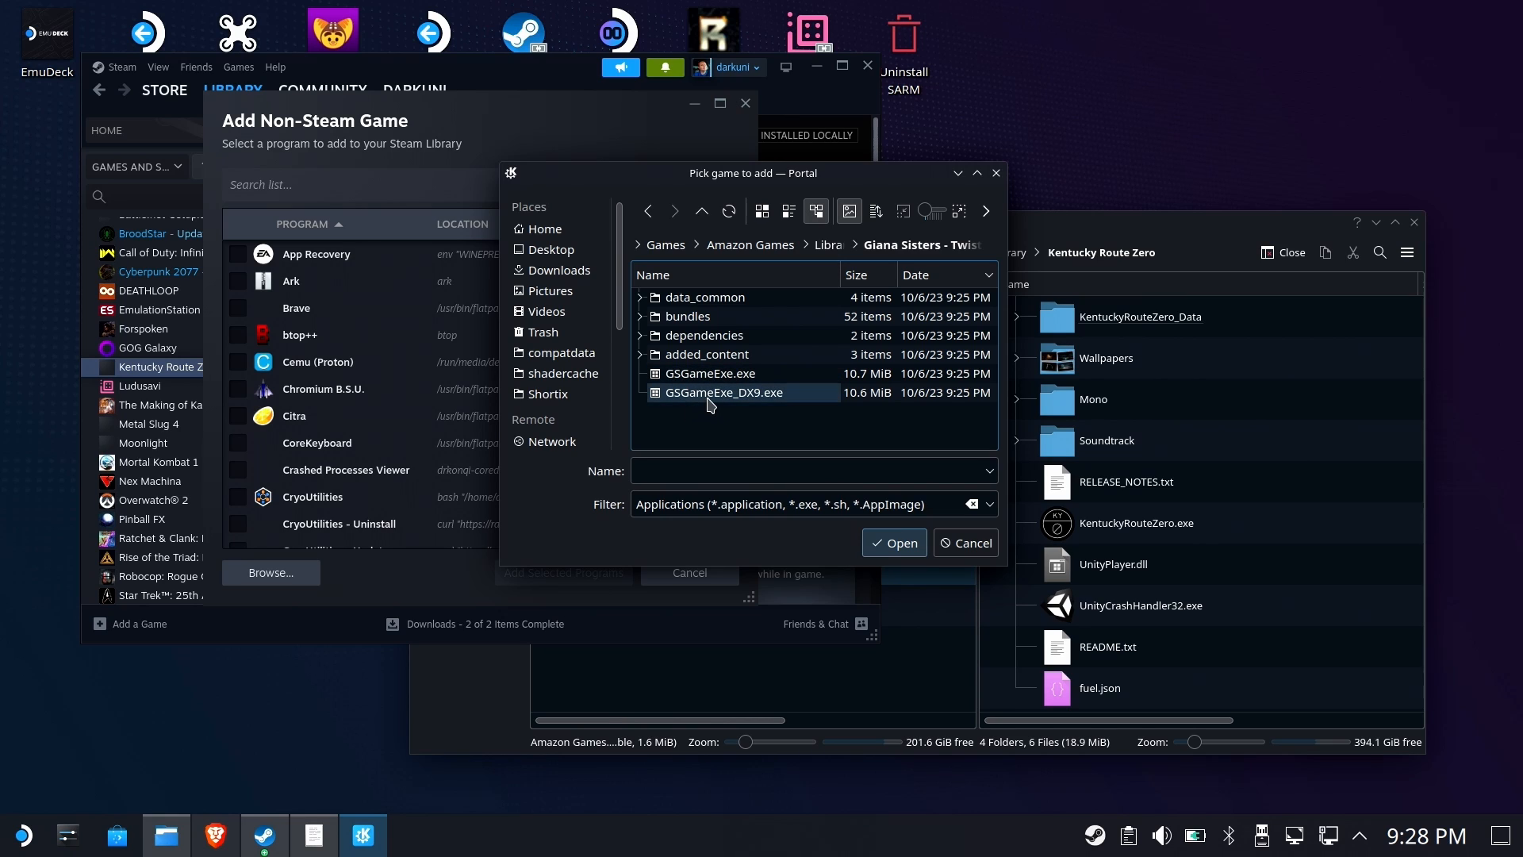
left_click(719, 375)
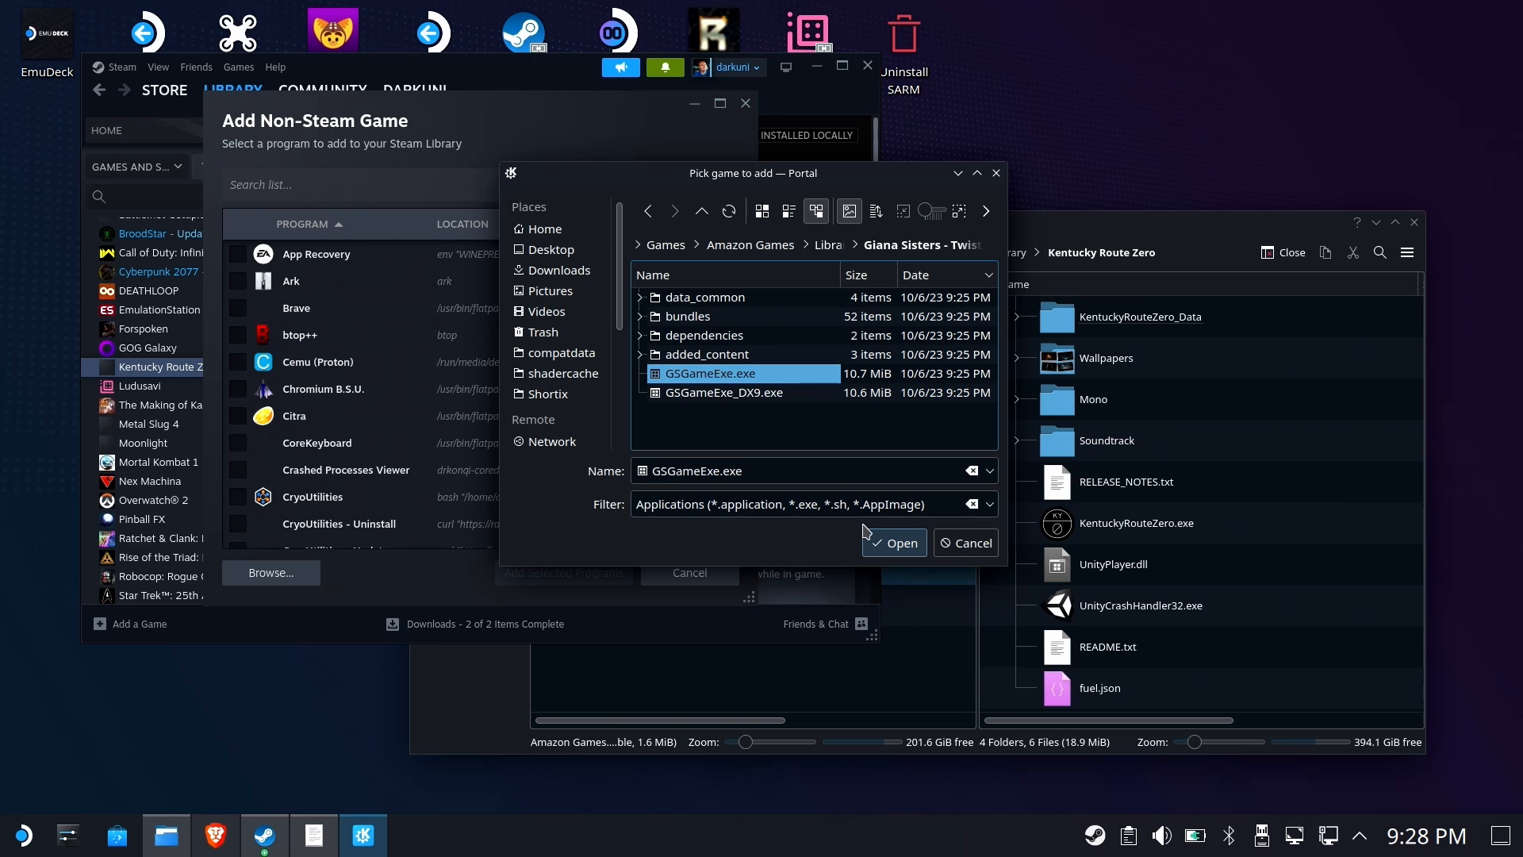
left_click(894, 542)
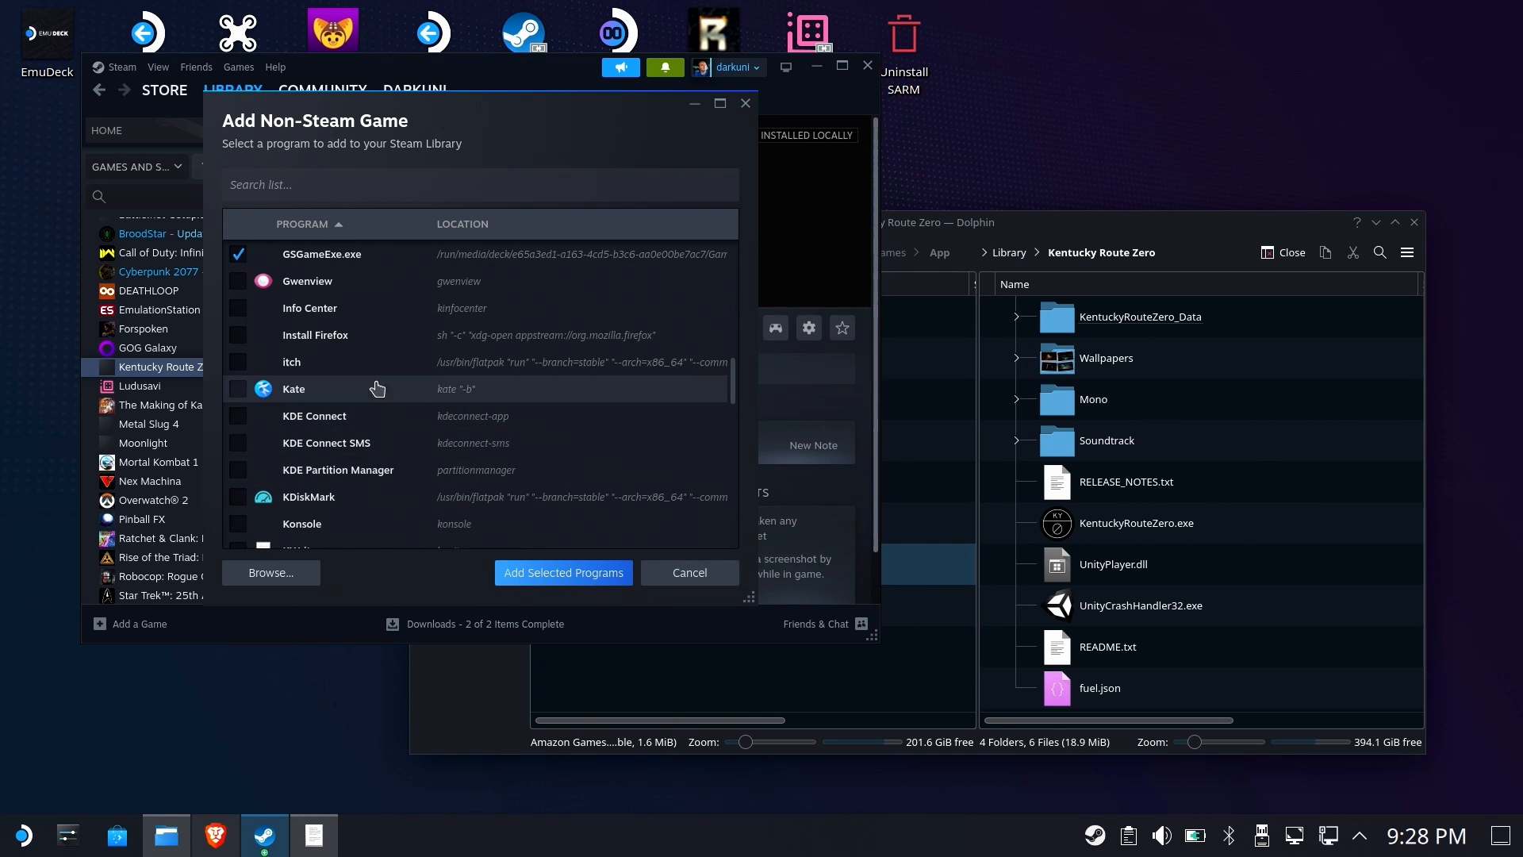
left_click(524, 572)
Open the GSGameExe.exe shortcut's properties and force the Proton Experimental compatibility tool
left_click(178, 369)
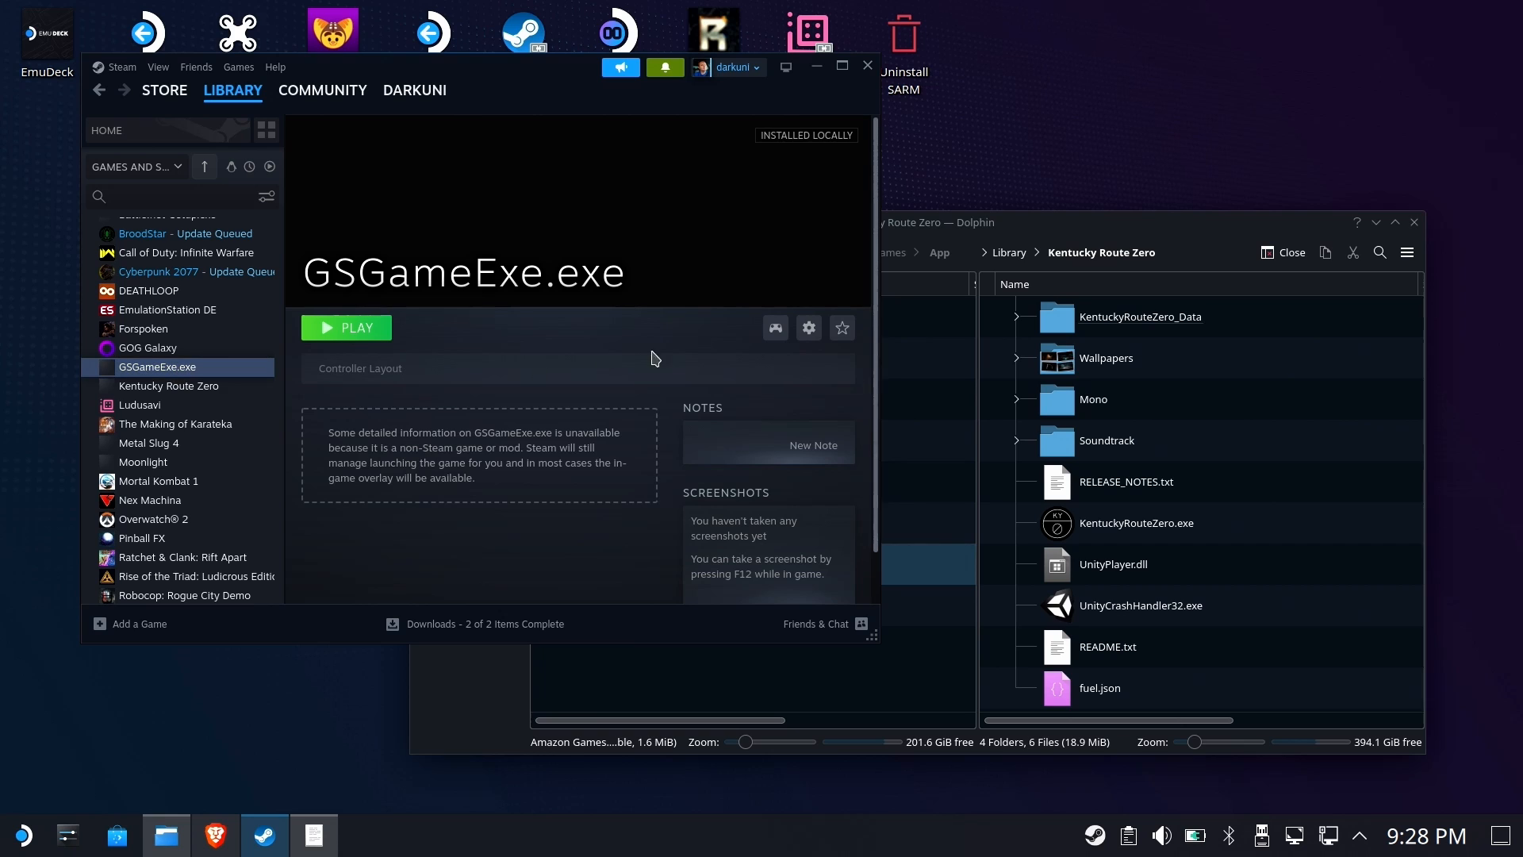
left_click(783, 332)
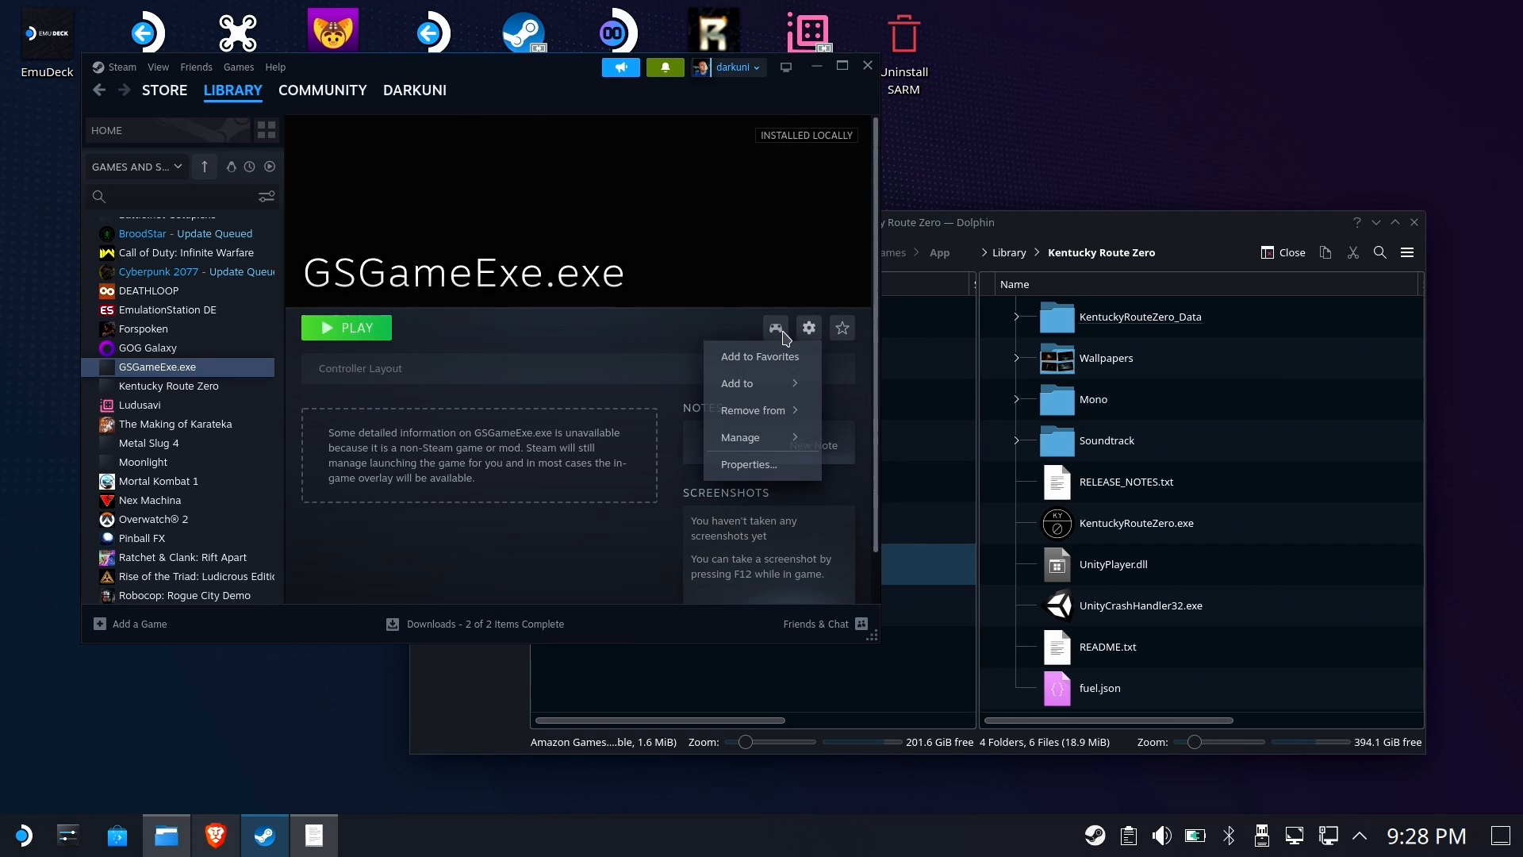
left_click(742, 466)
left_click(231, 226)
left_click(394, 194)
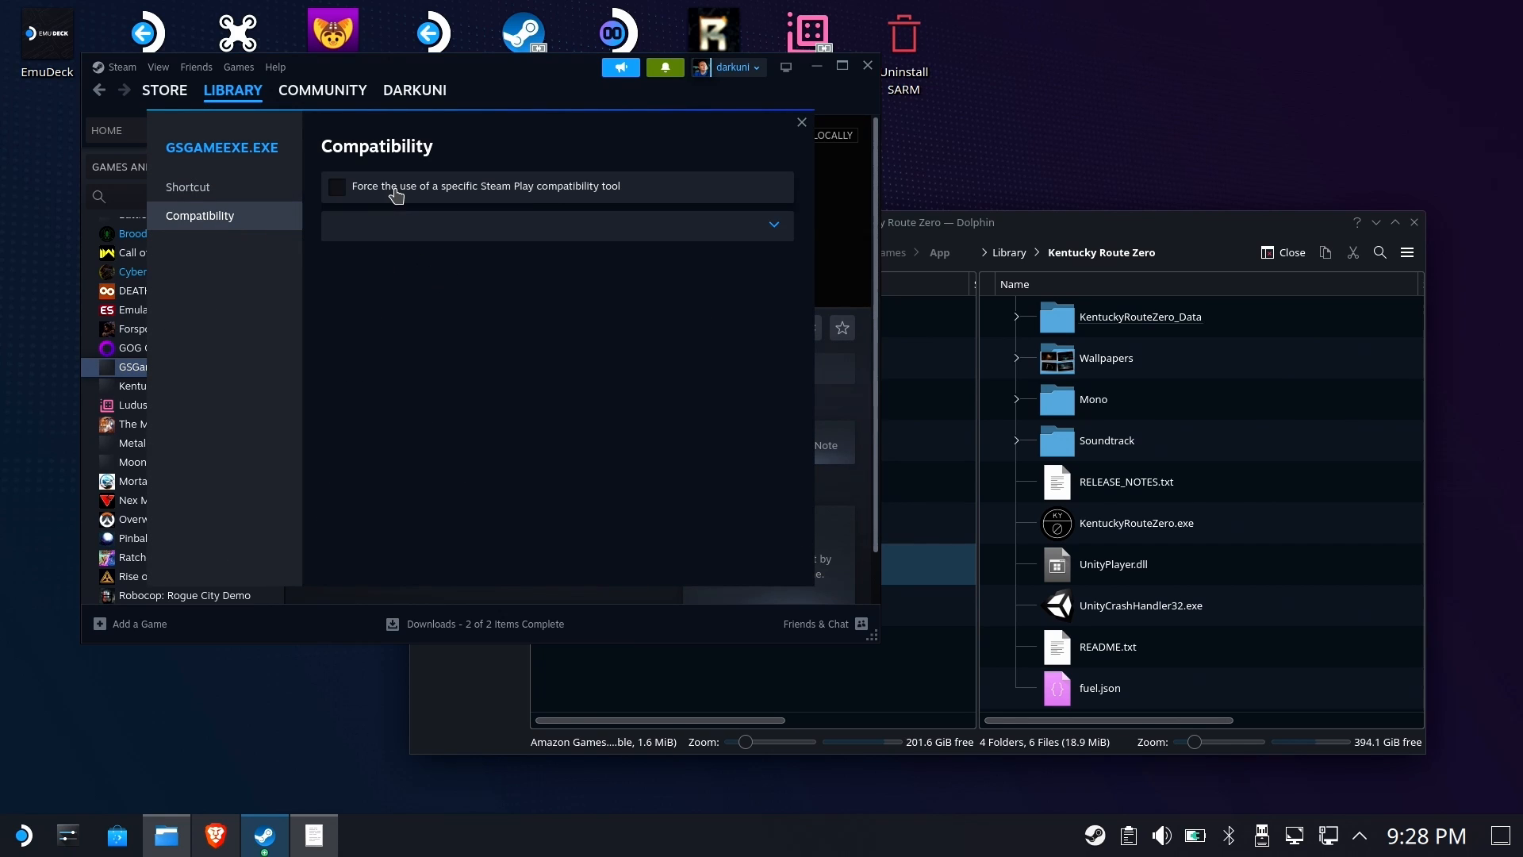
left_click(441, 225)
left_click(435, 421)
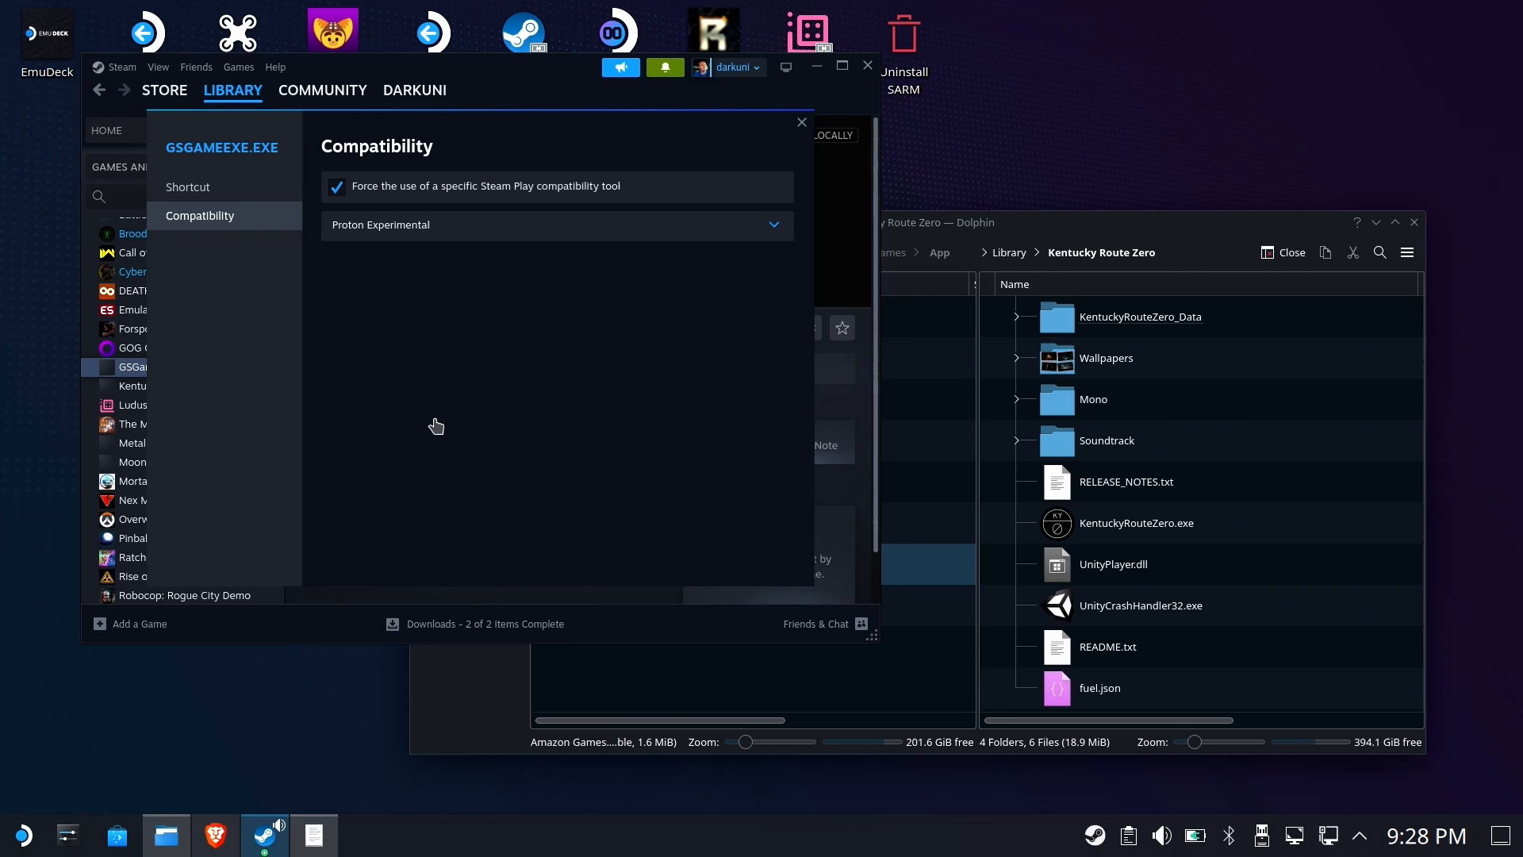
Rename the GSGameExe.exe shortcut to Giana Sisters
left_click(192, 197)
left_click_drag(481, 200, 157, 172)
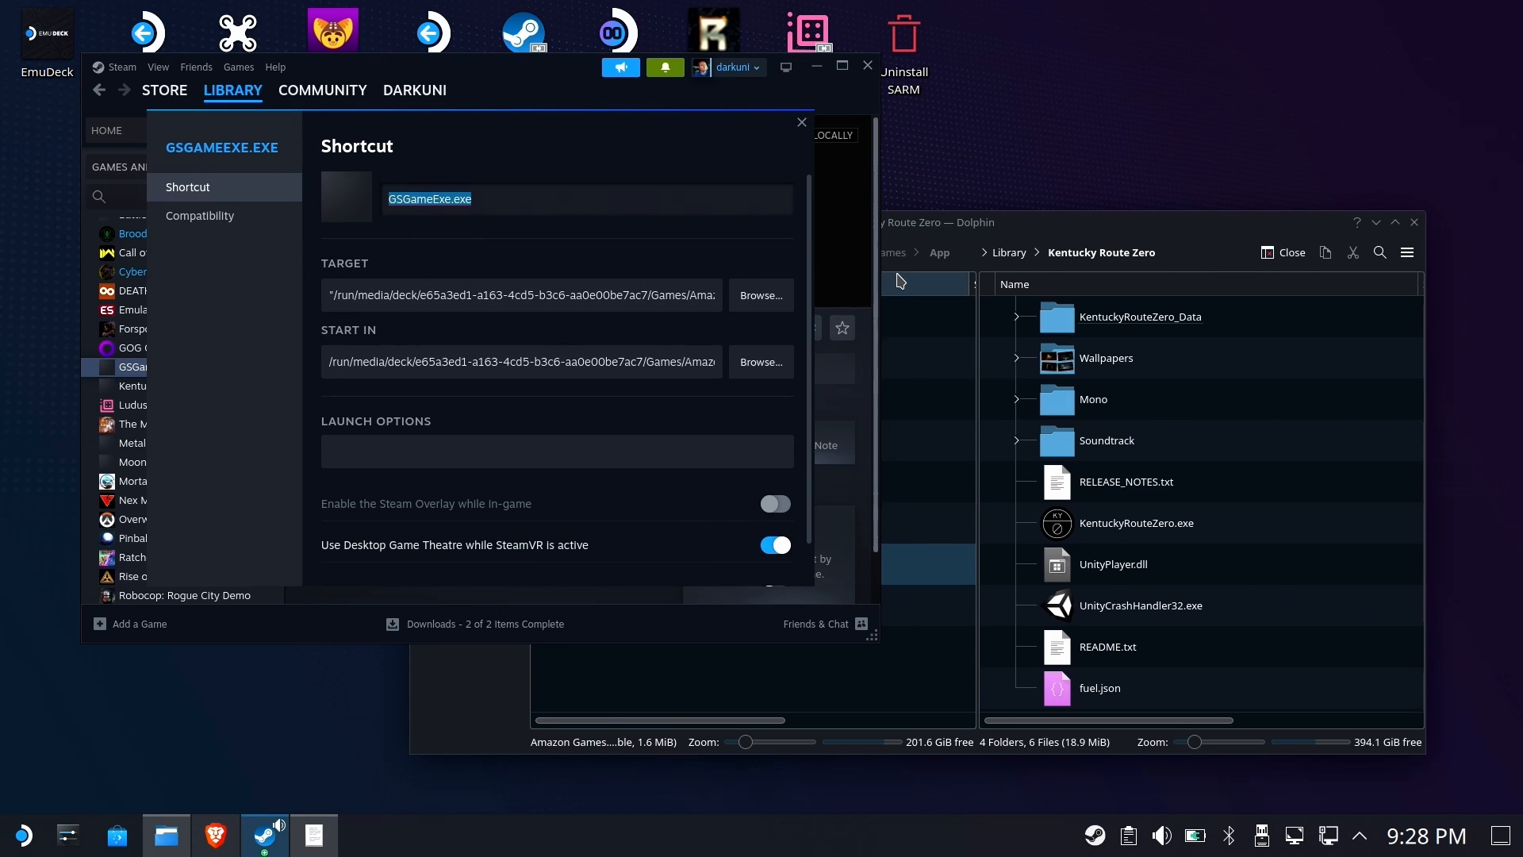
type("Giana Sisters")
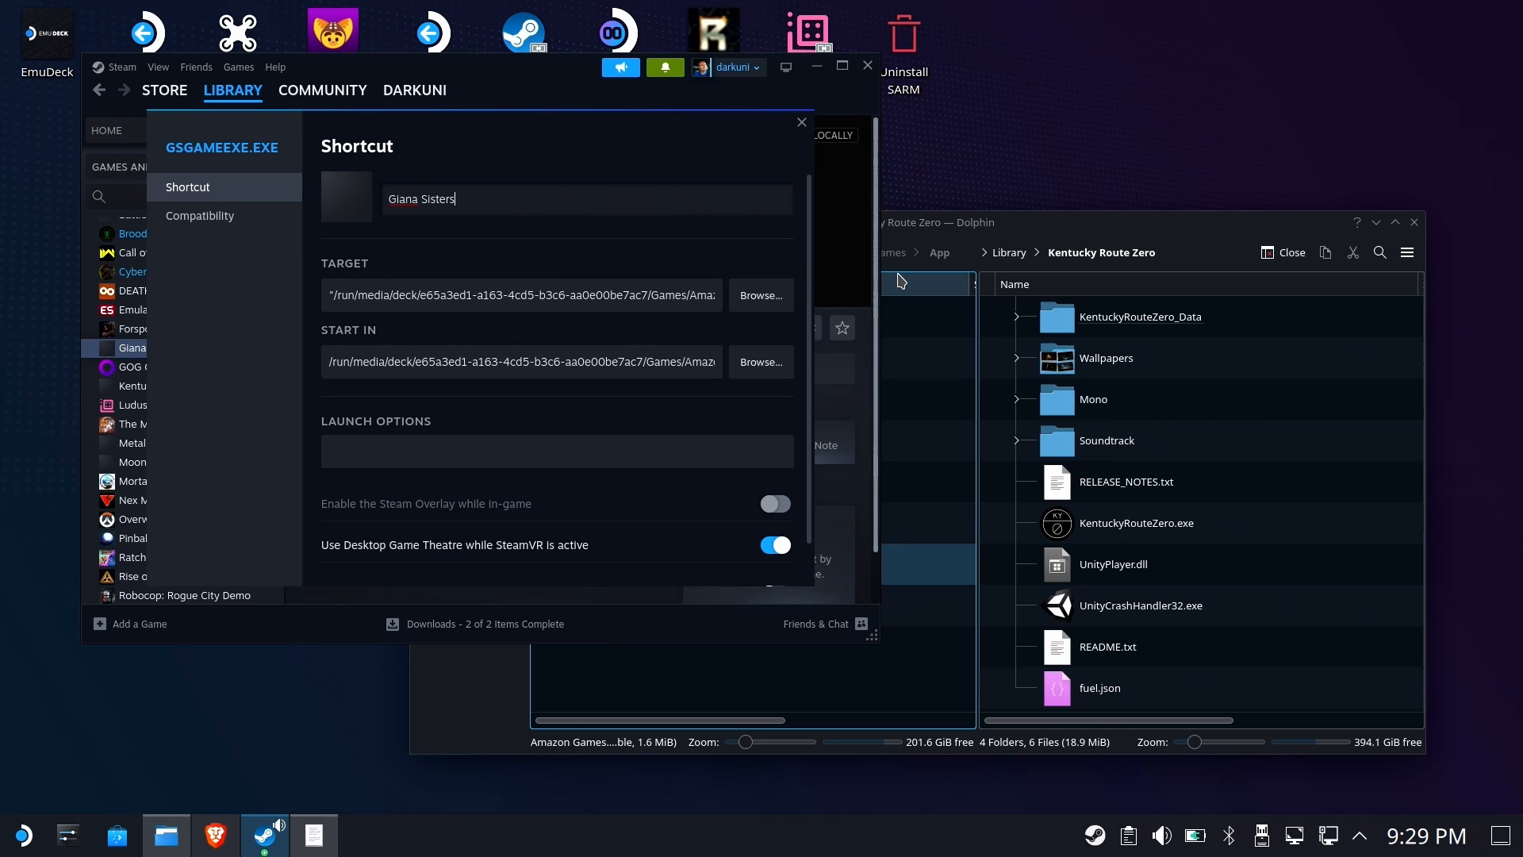
Enclose the Giana Sisters shortcut's Start In path in quotation marks and close the properties
left_click(476, 376)
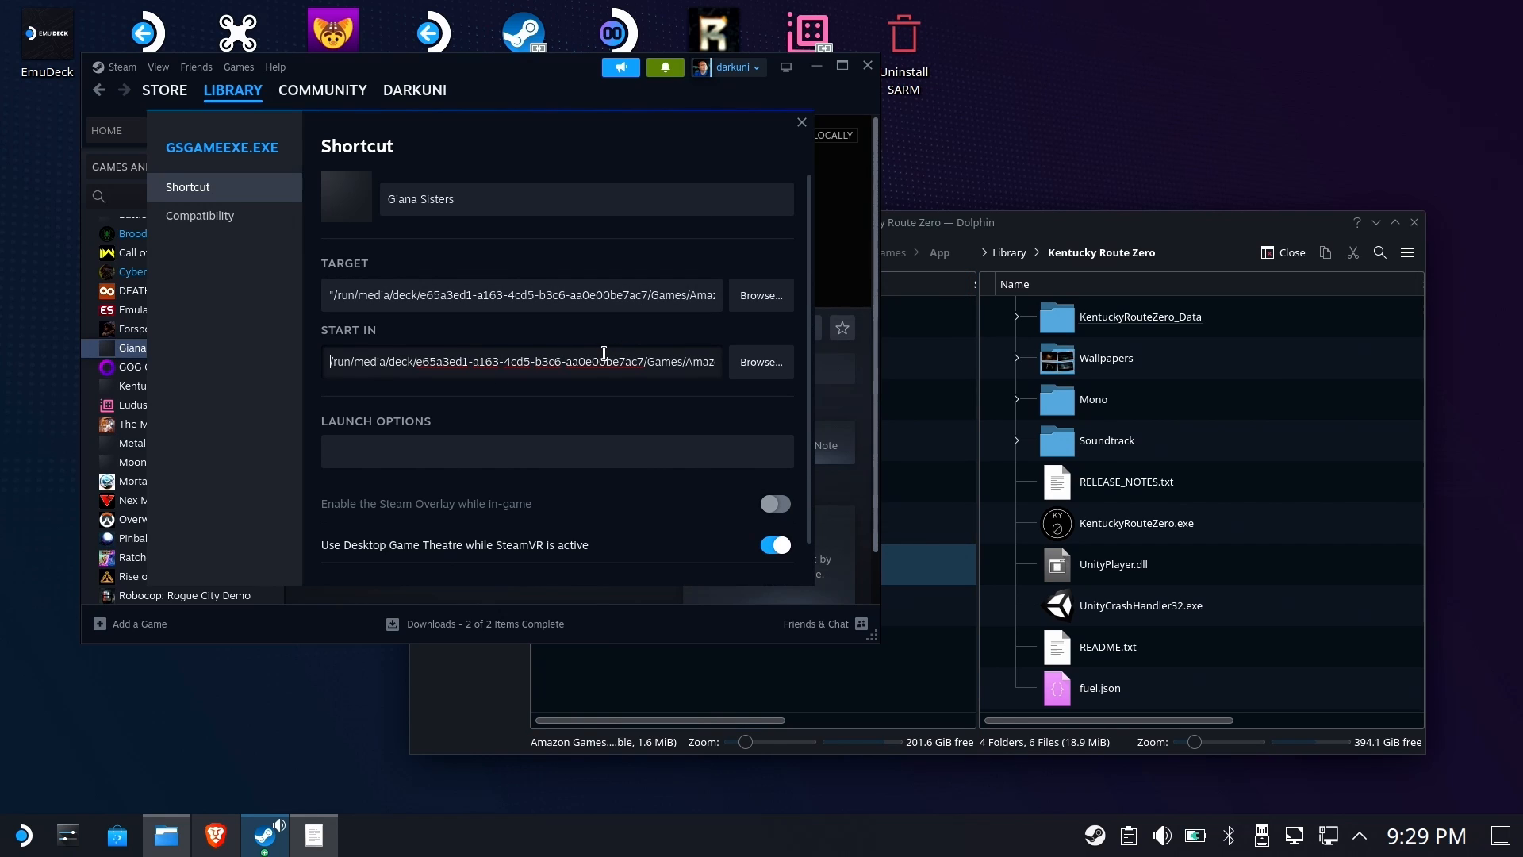
key("End")
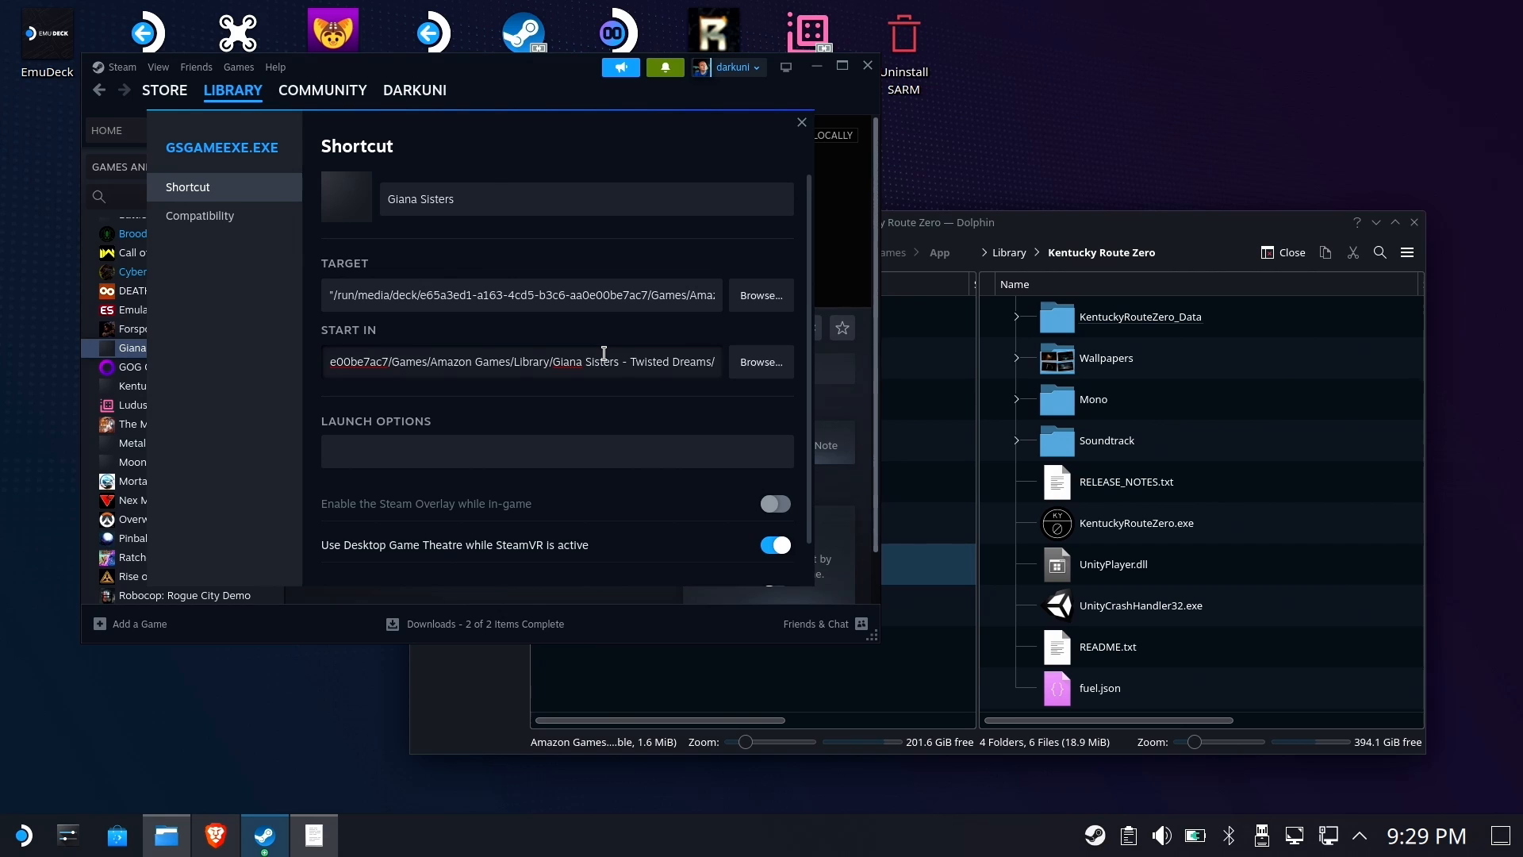
type("\"")
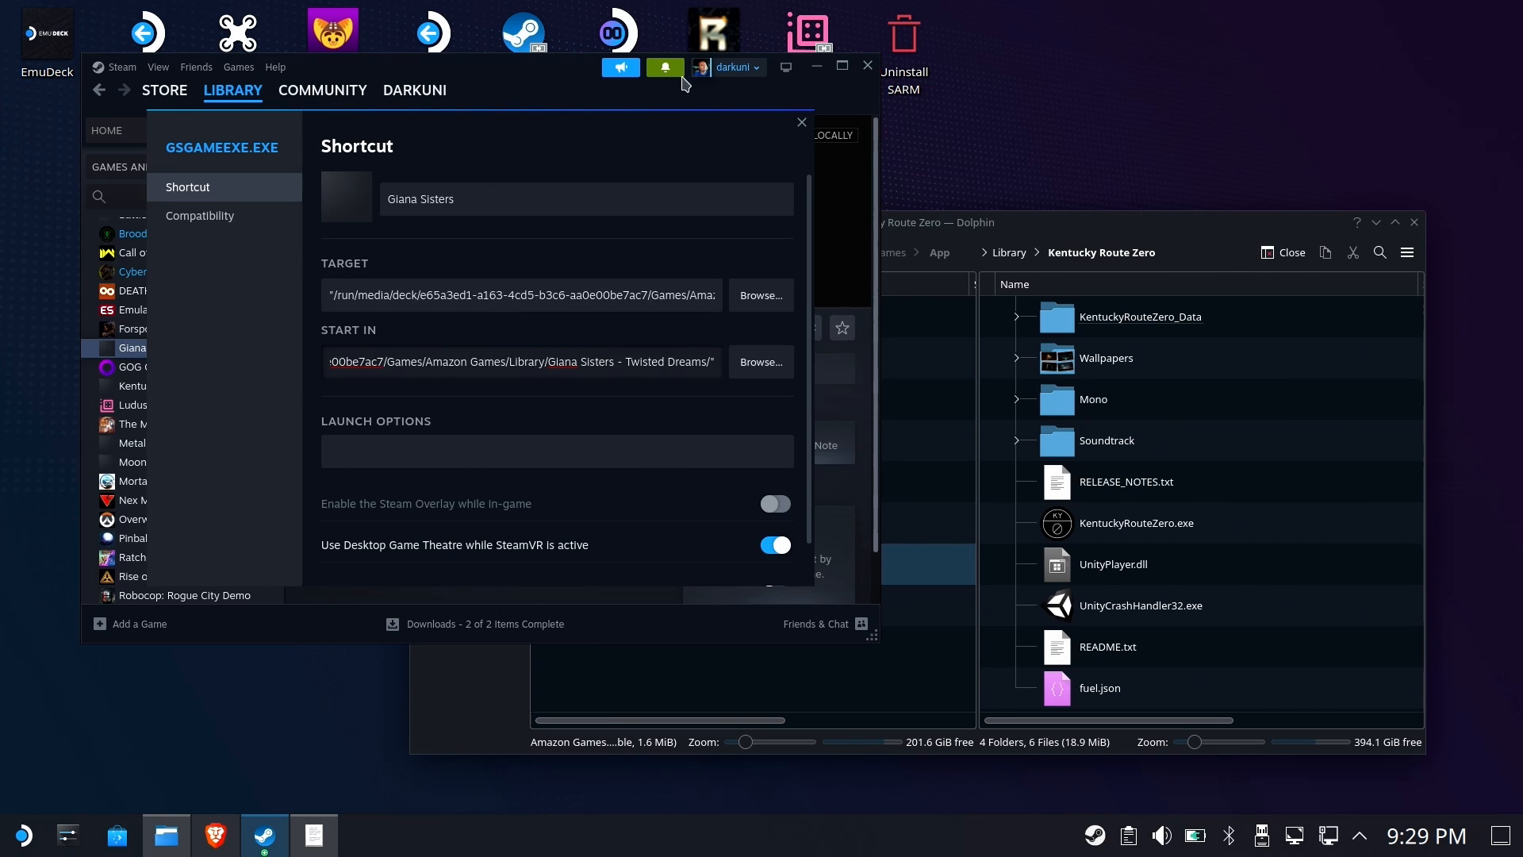
left_click(802, 123)
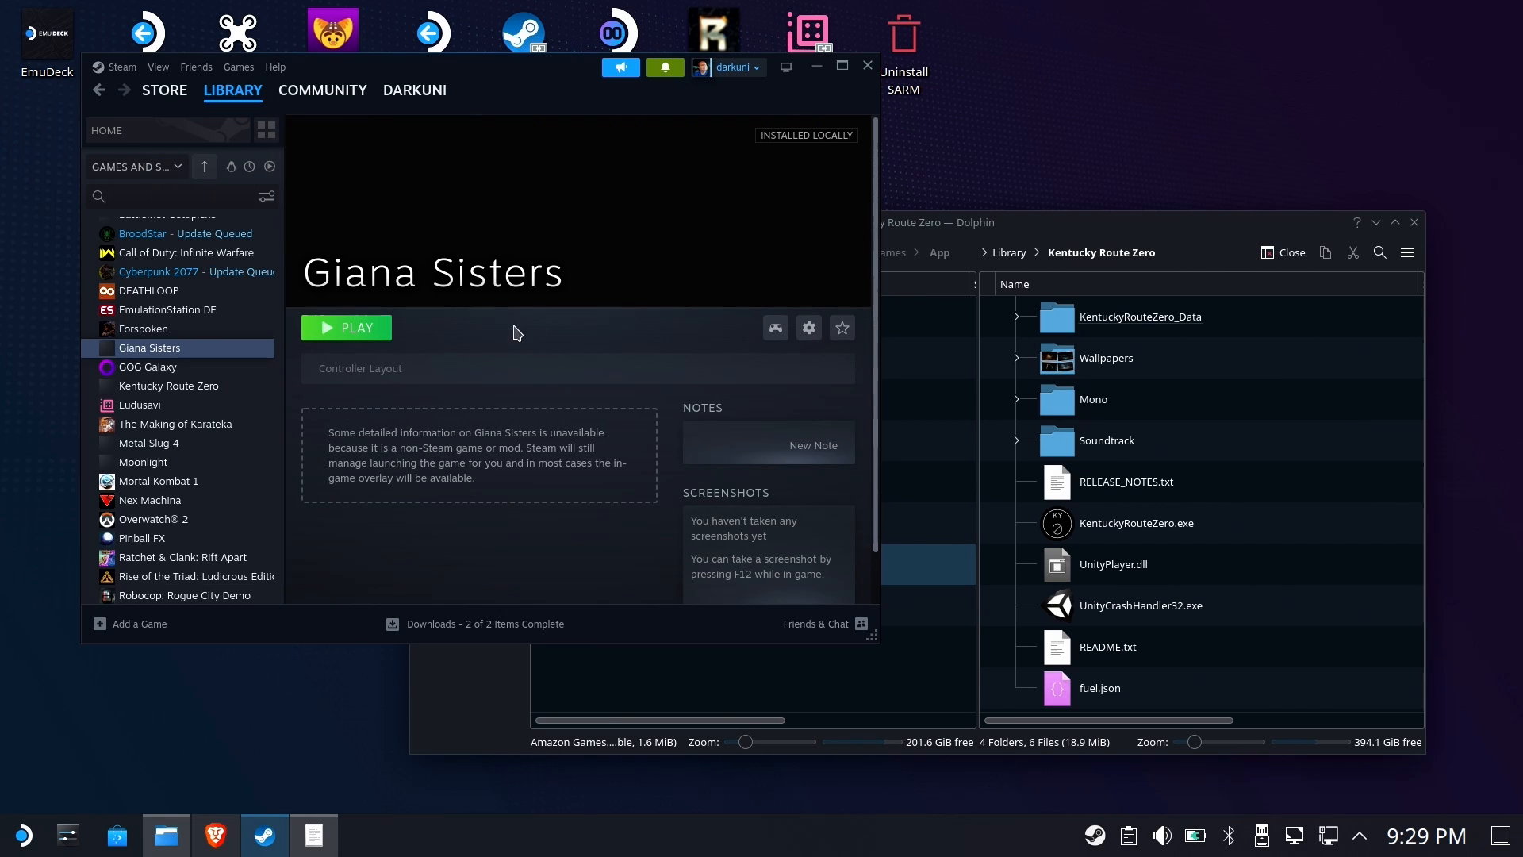
Launch Giana Sisters, enable the keyboard at the title screen, and exit from the main menu
left_click(366, 326)
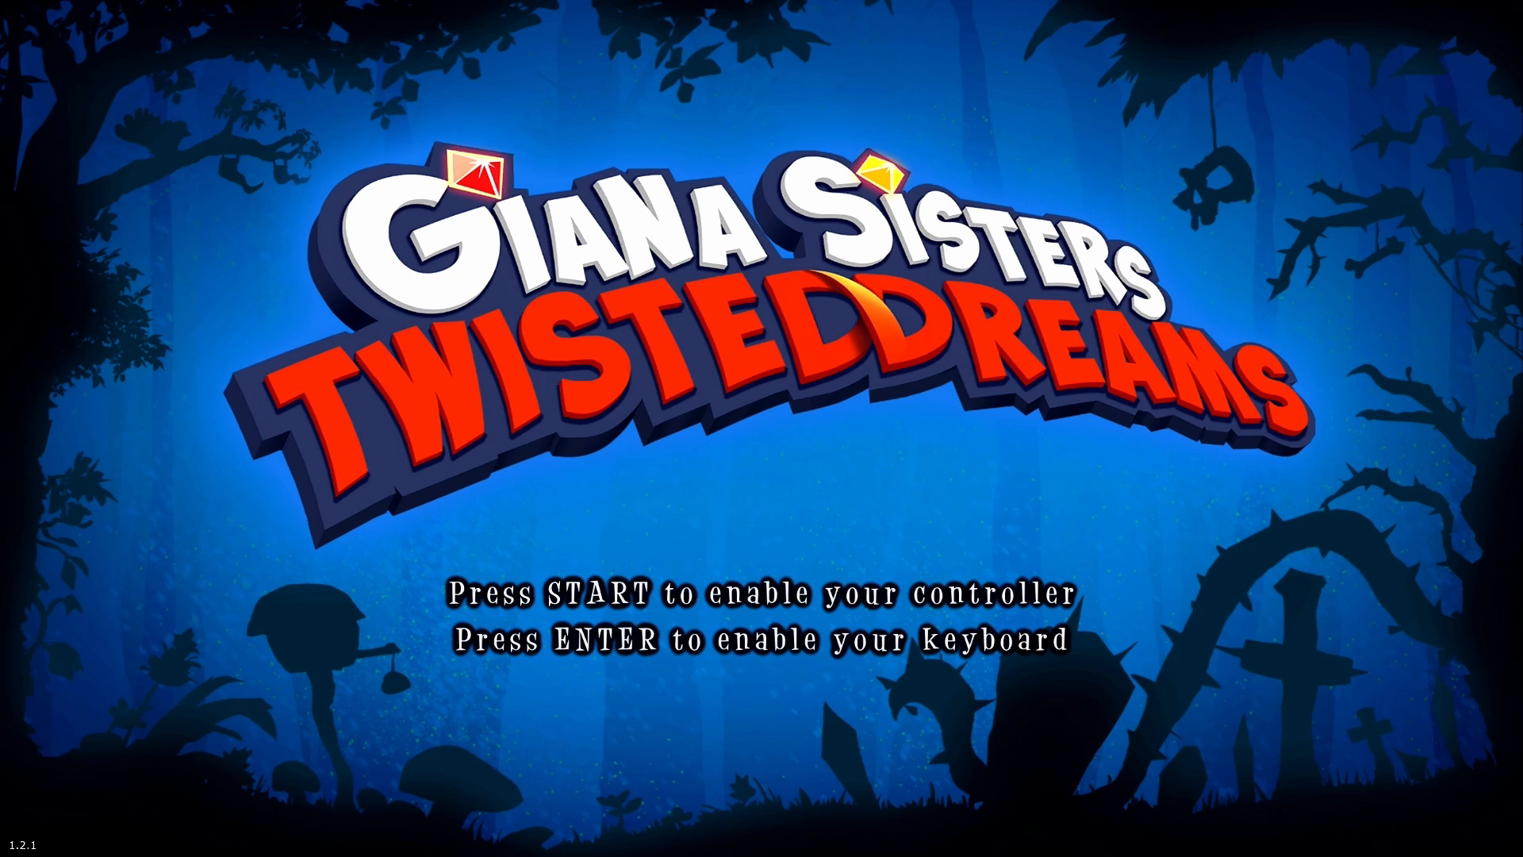
key("Return")
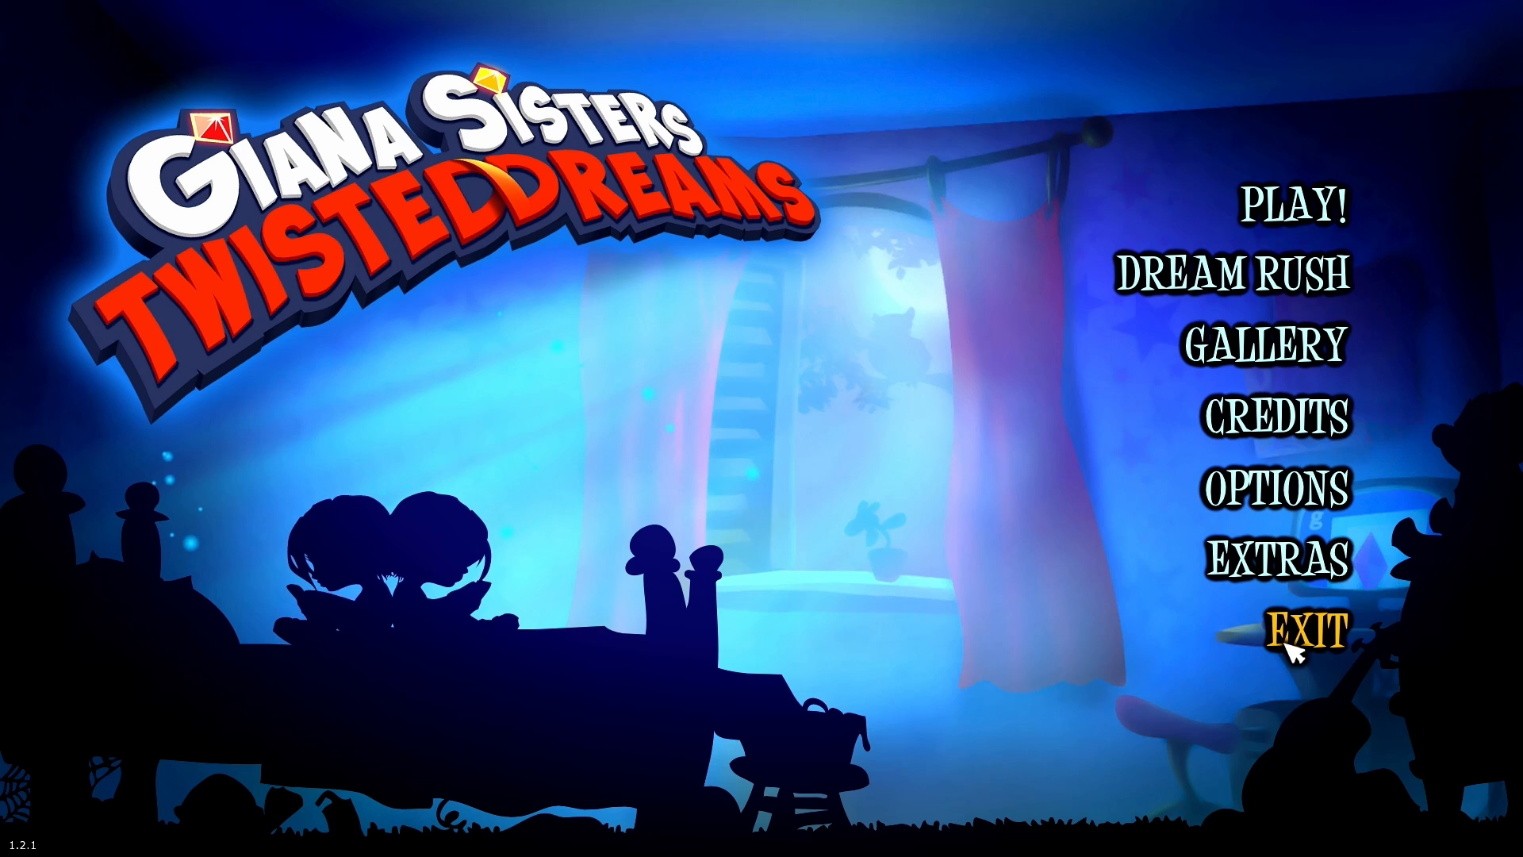
left_click(1289, 652)
left_click(770, 587)
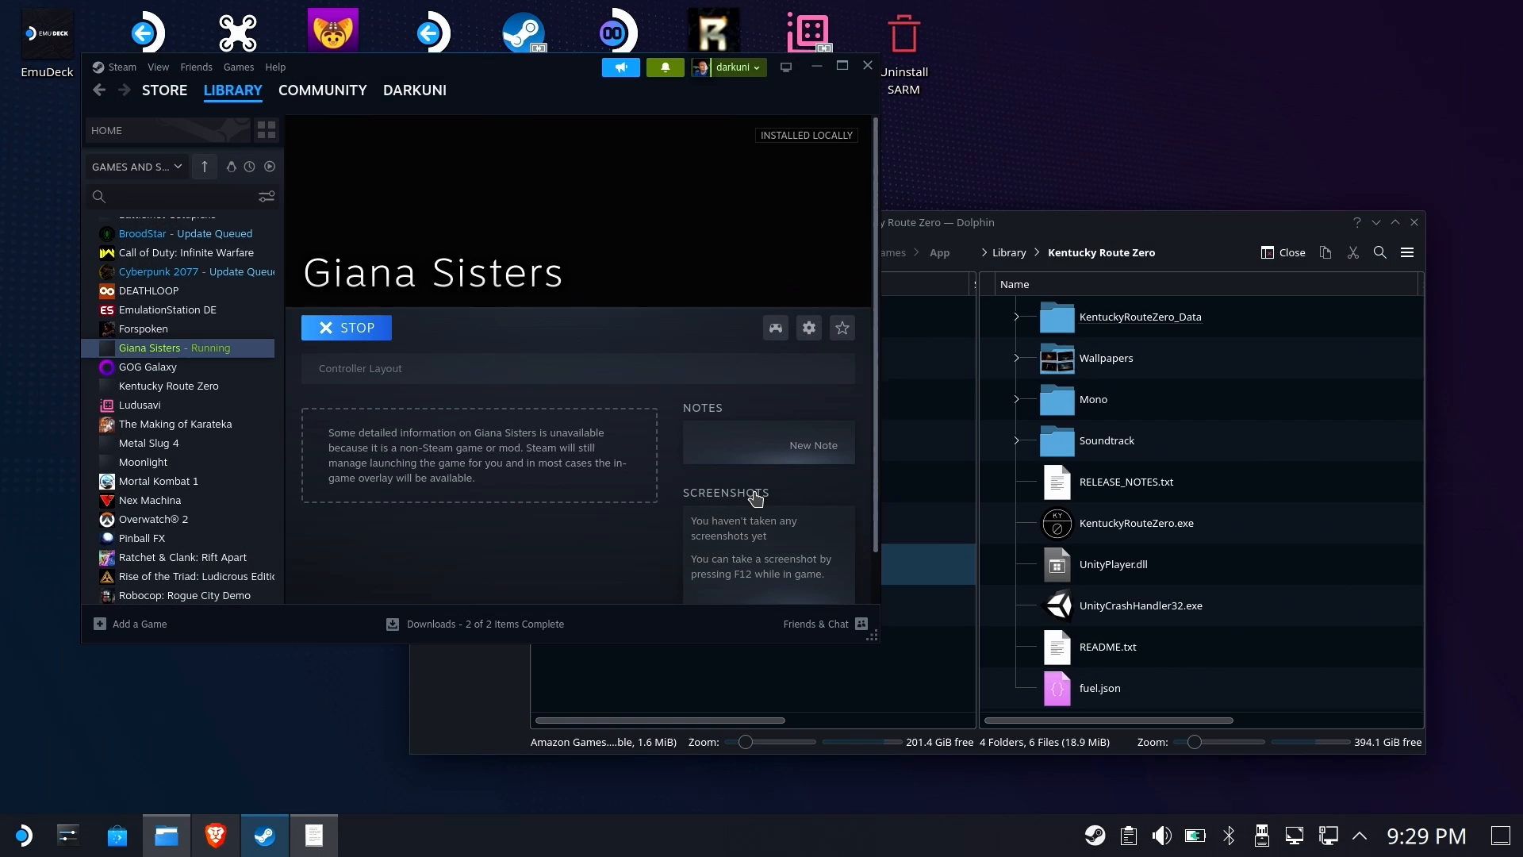
Open the Giana Sisters shortcut's properties and switch its forced compatibility tool to GE-Proton8-15
left_click(808, 328)
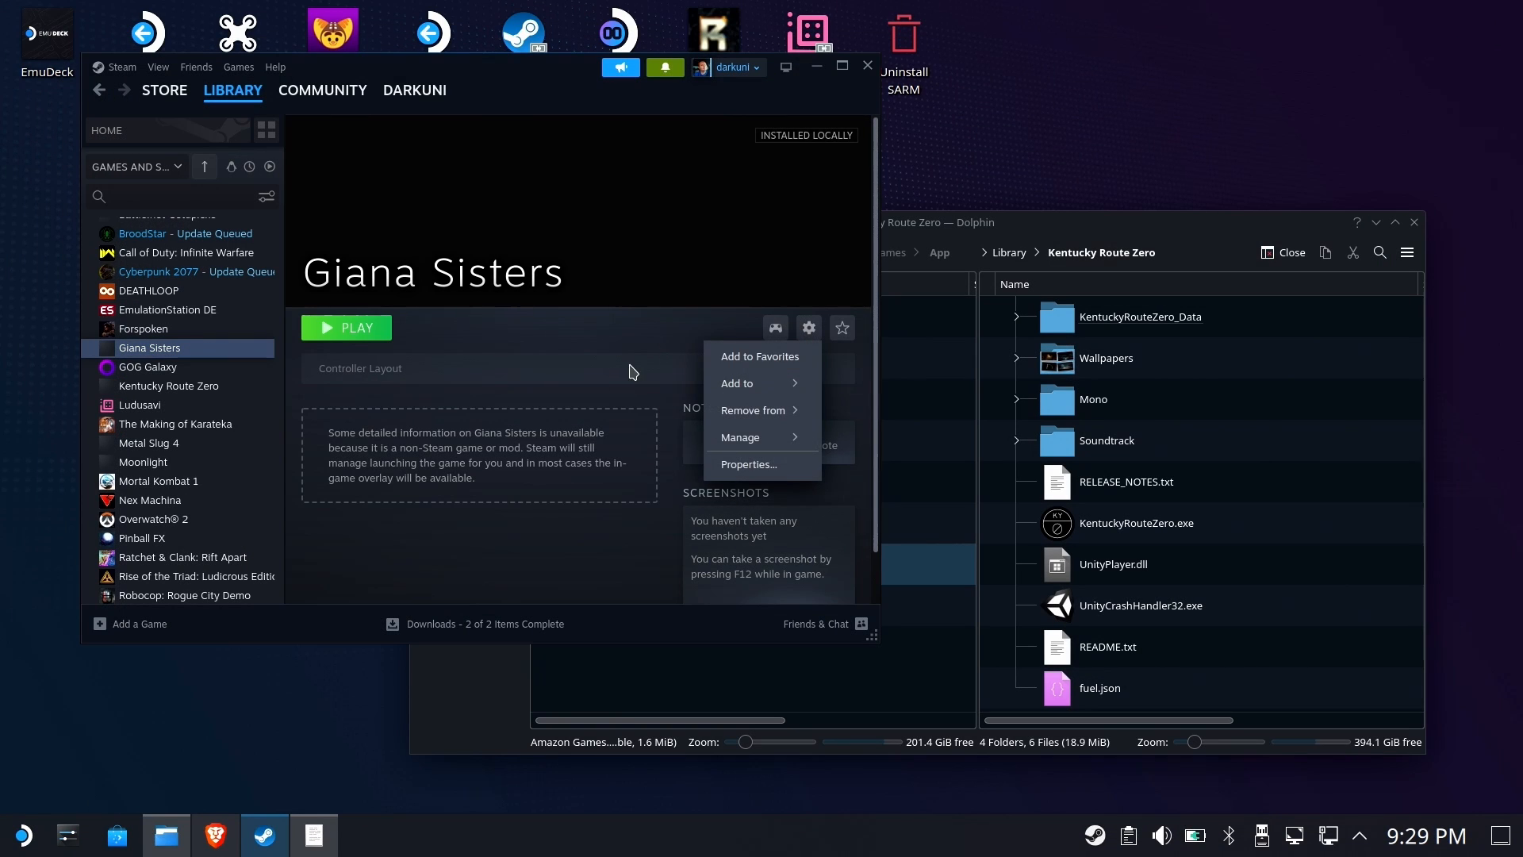
left_click(714, 469)
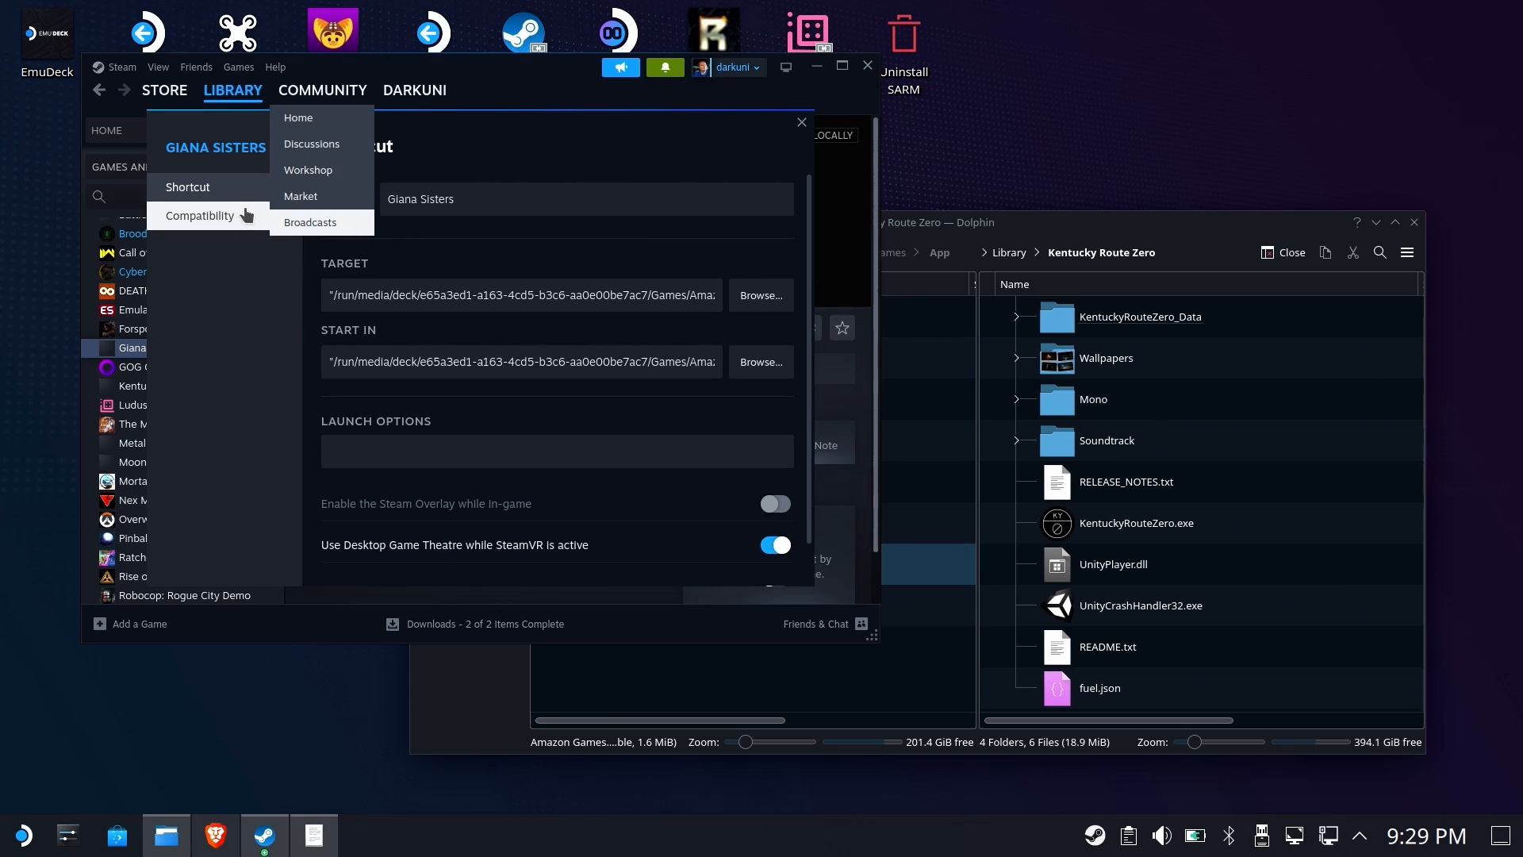
left_click(246, 215)
left_click(466, 230)
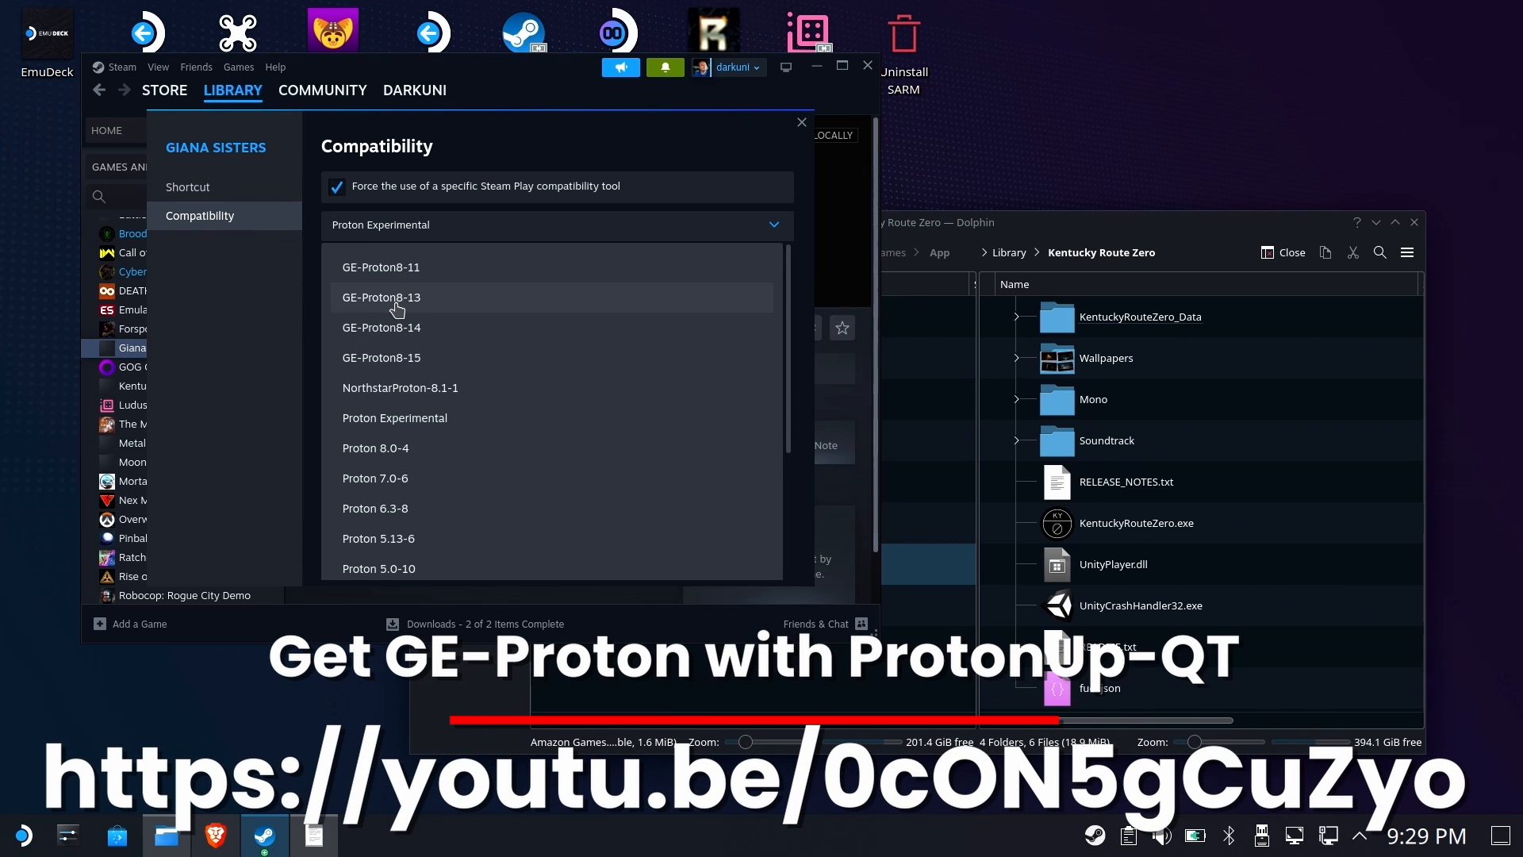
left_click(399, 357)
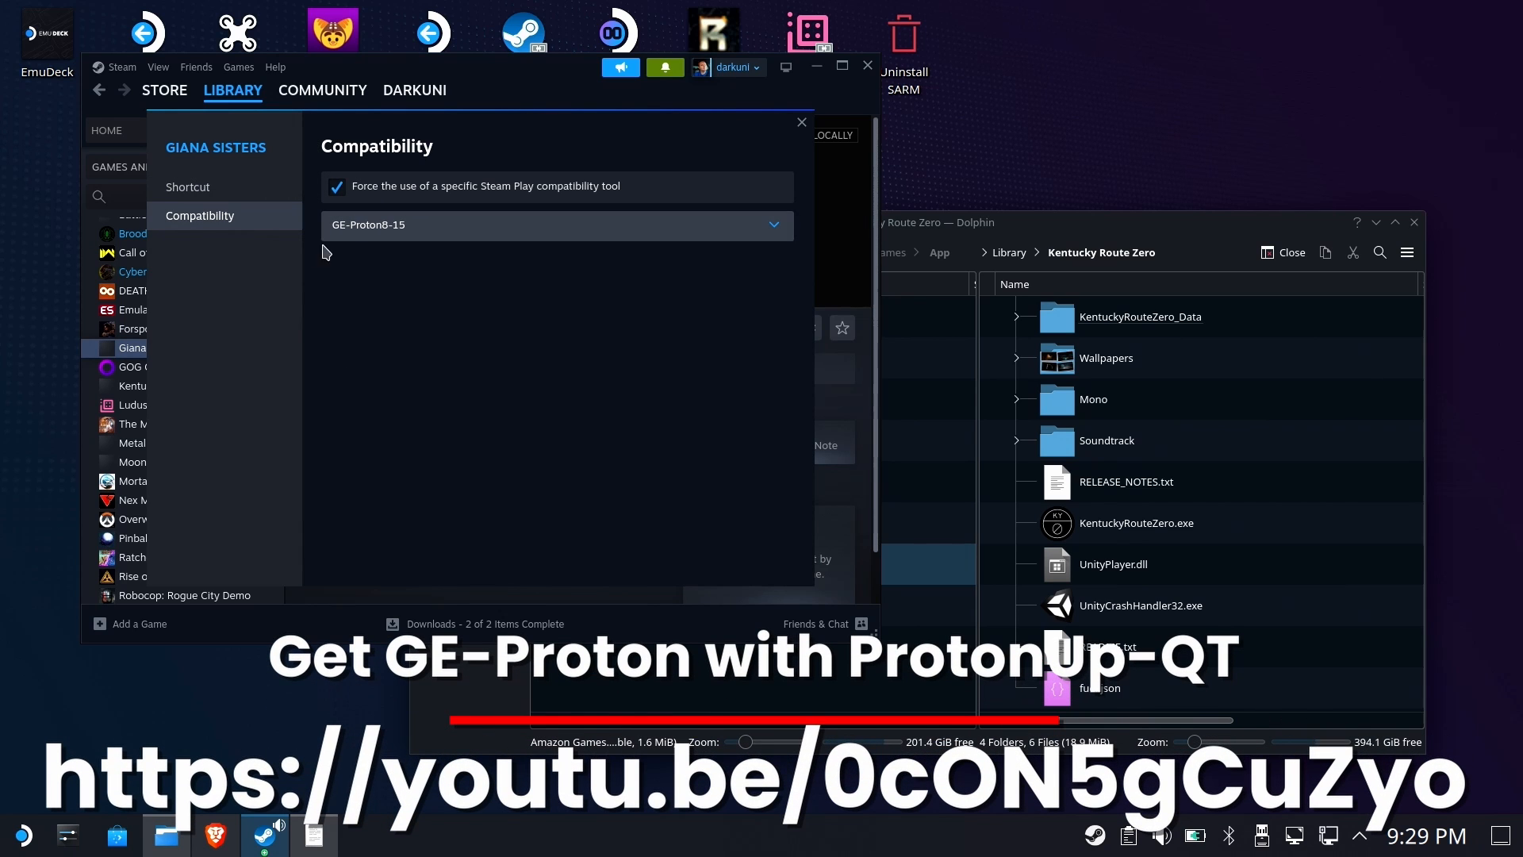
left_click(802, 123)
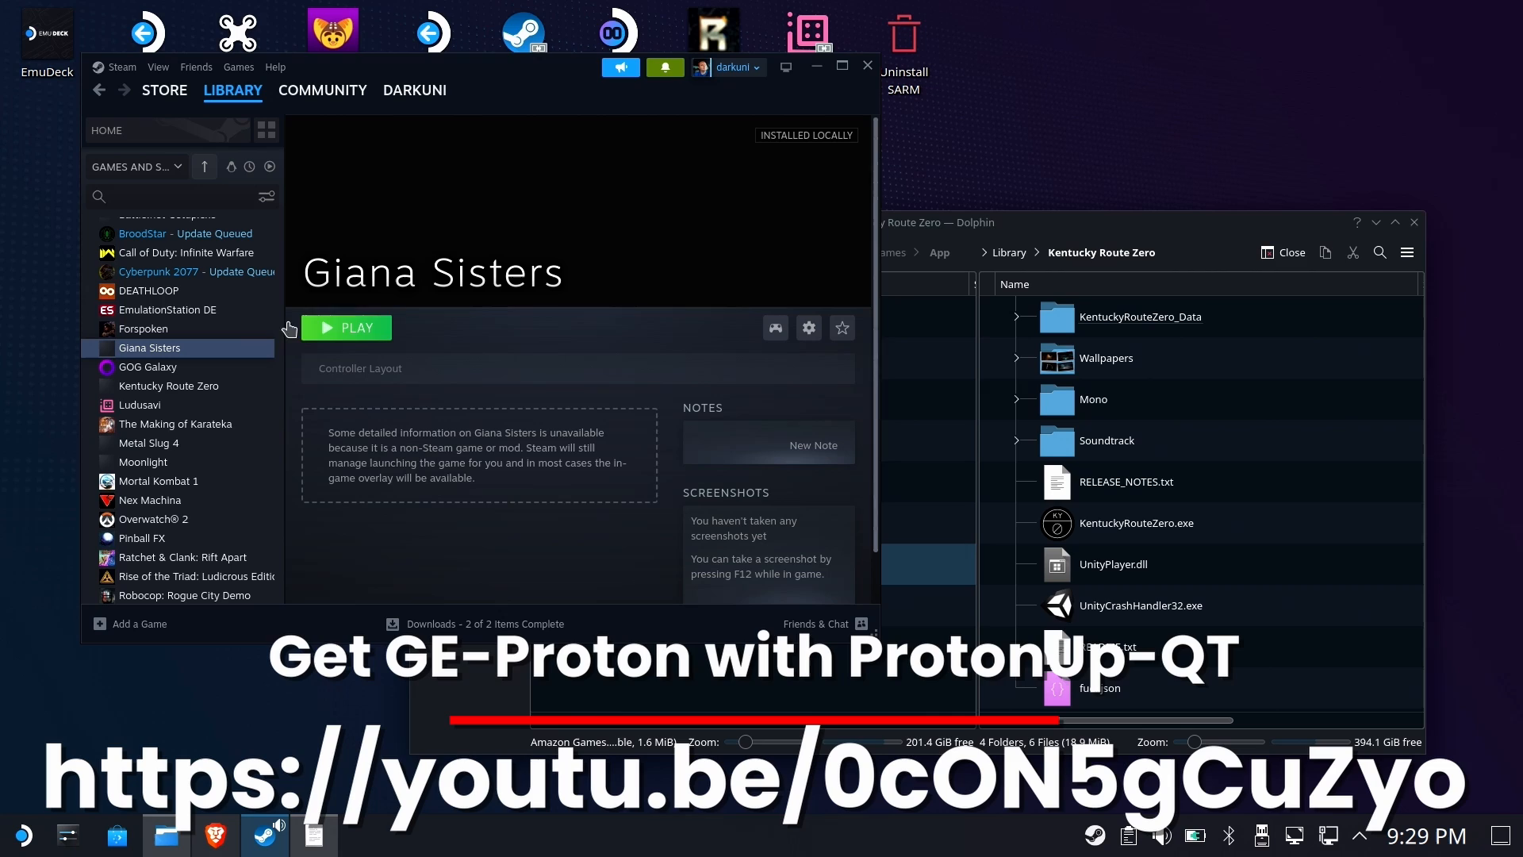
Launch Giana Sisters, enable the keyboard at the title screen, and quit the game via Exit and Yes
left_click(378, 331)
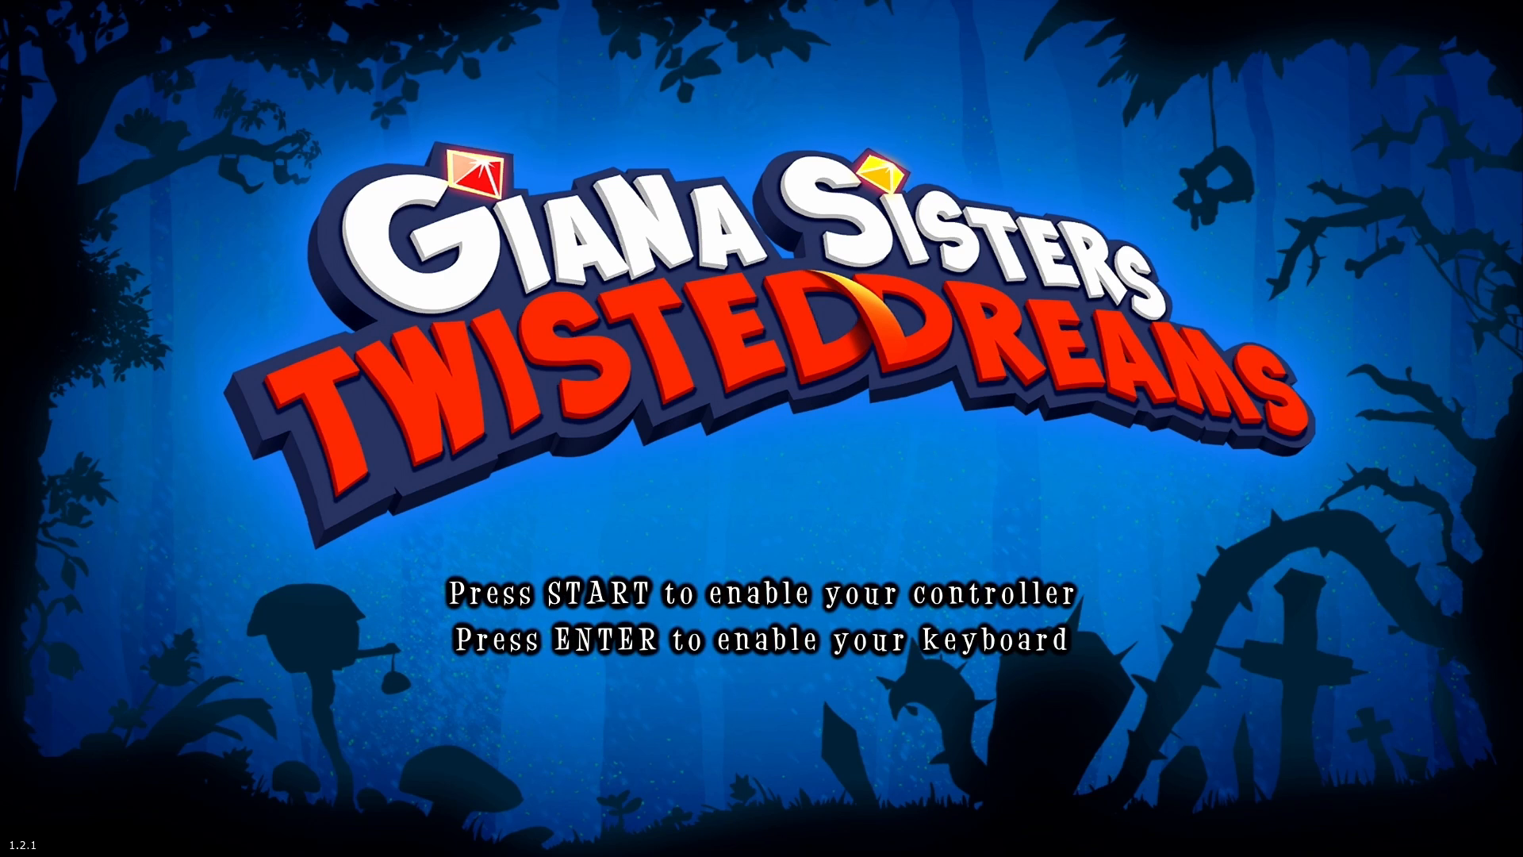
key("Return")
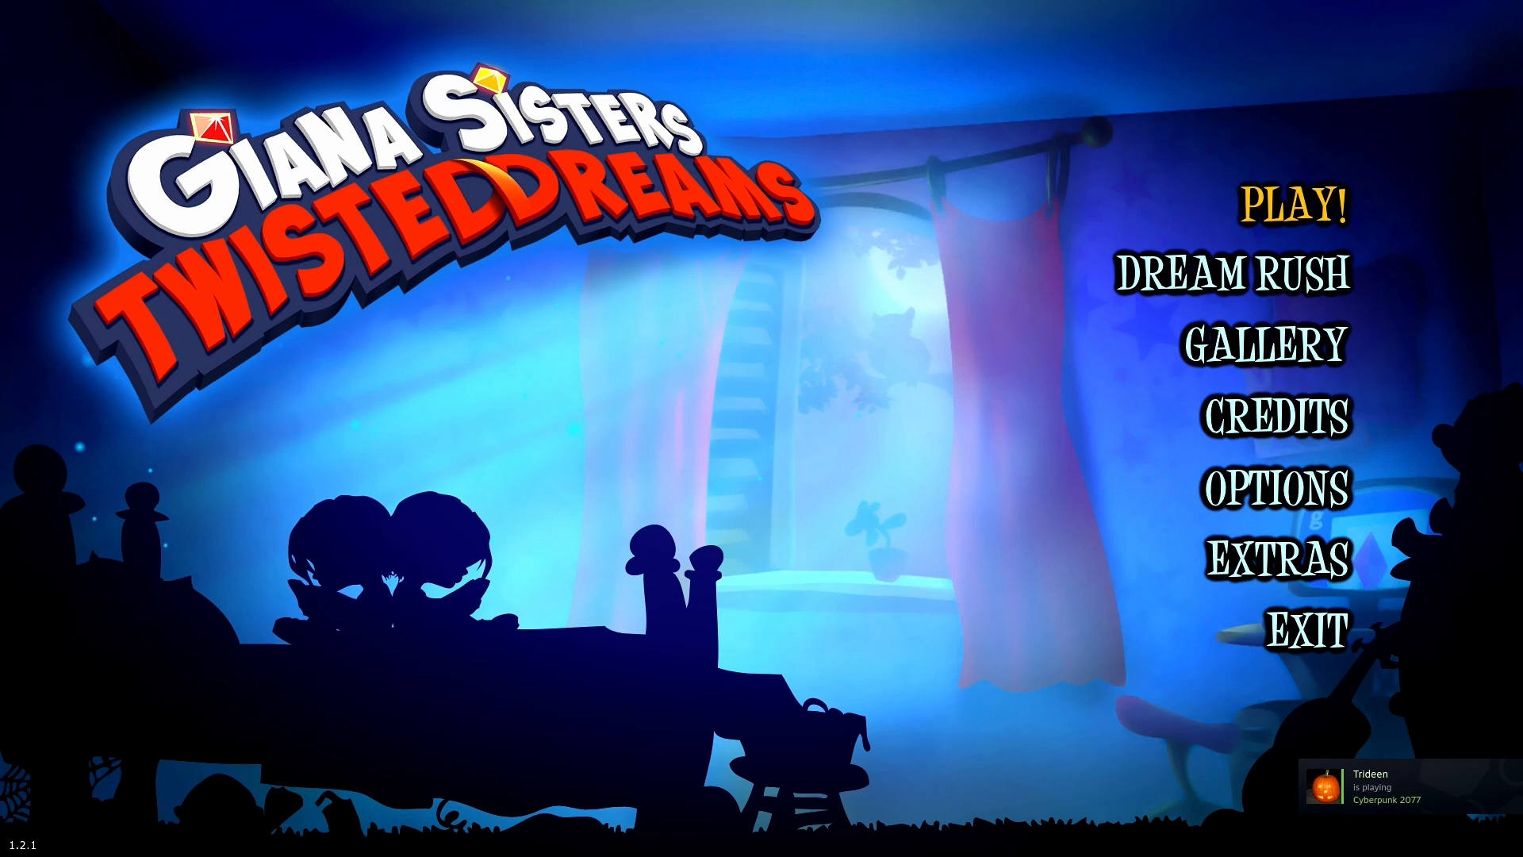
key("Down")
key("Down")
key("Down")
key("Down")
key("Down")
key("Down")
key("Return")
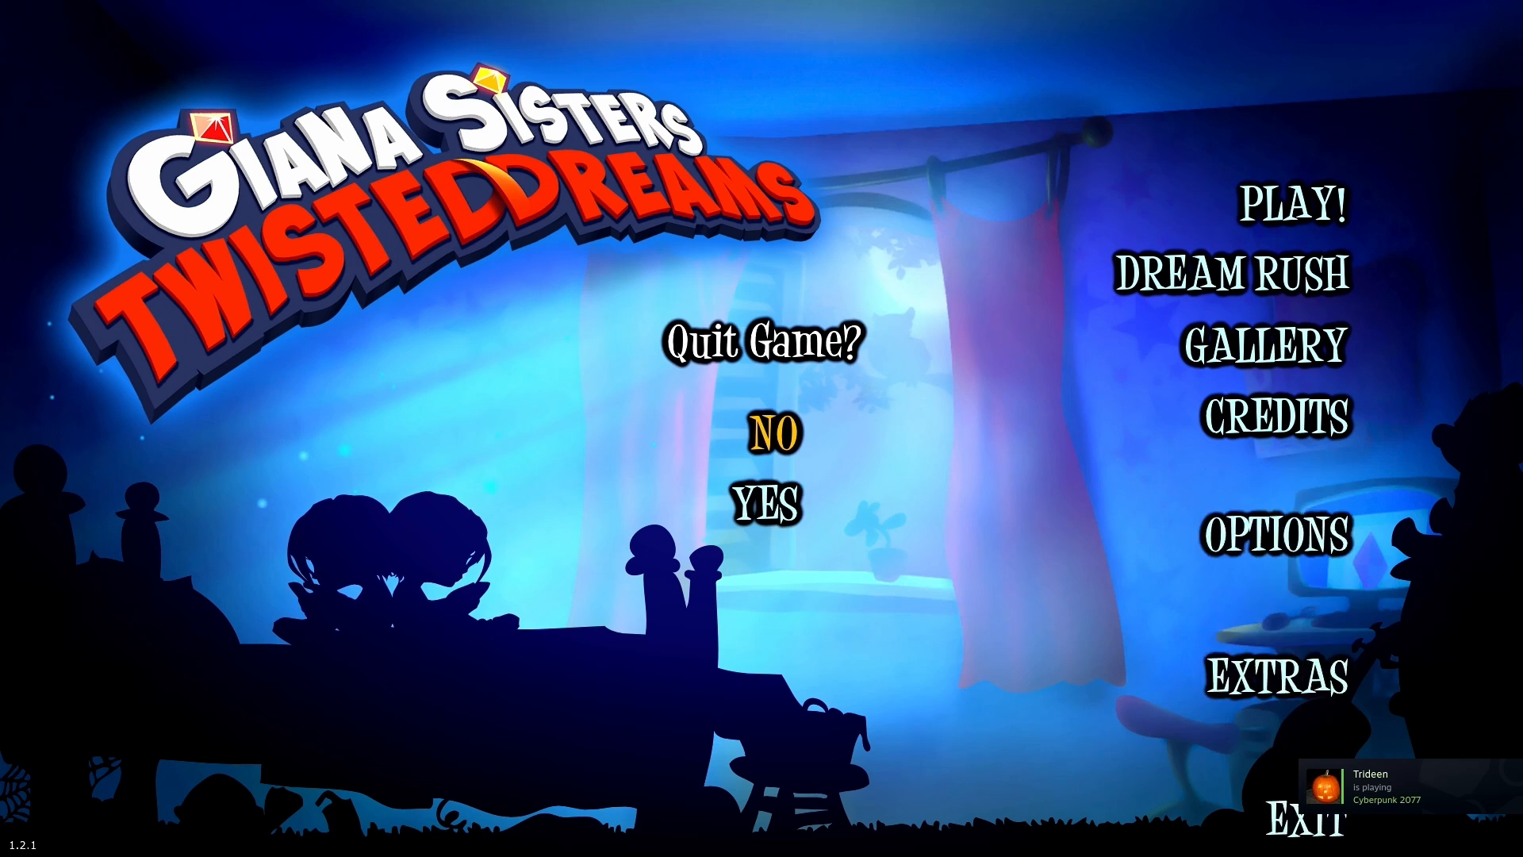
key("Down")
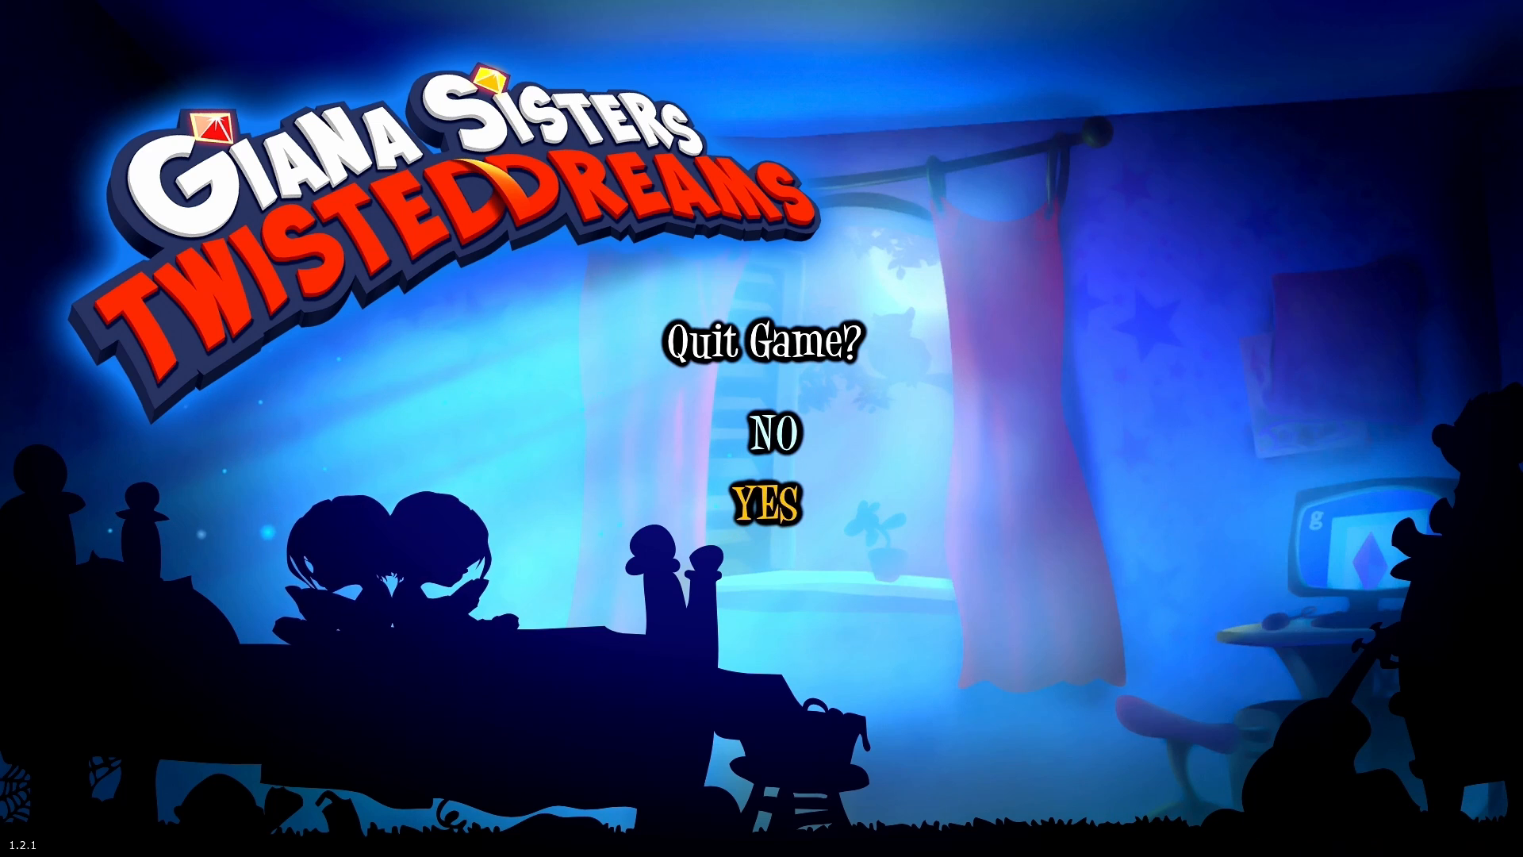
key("Return")
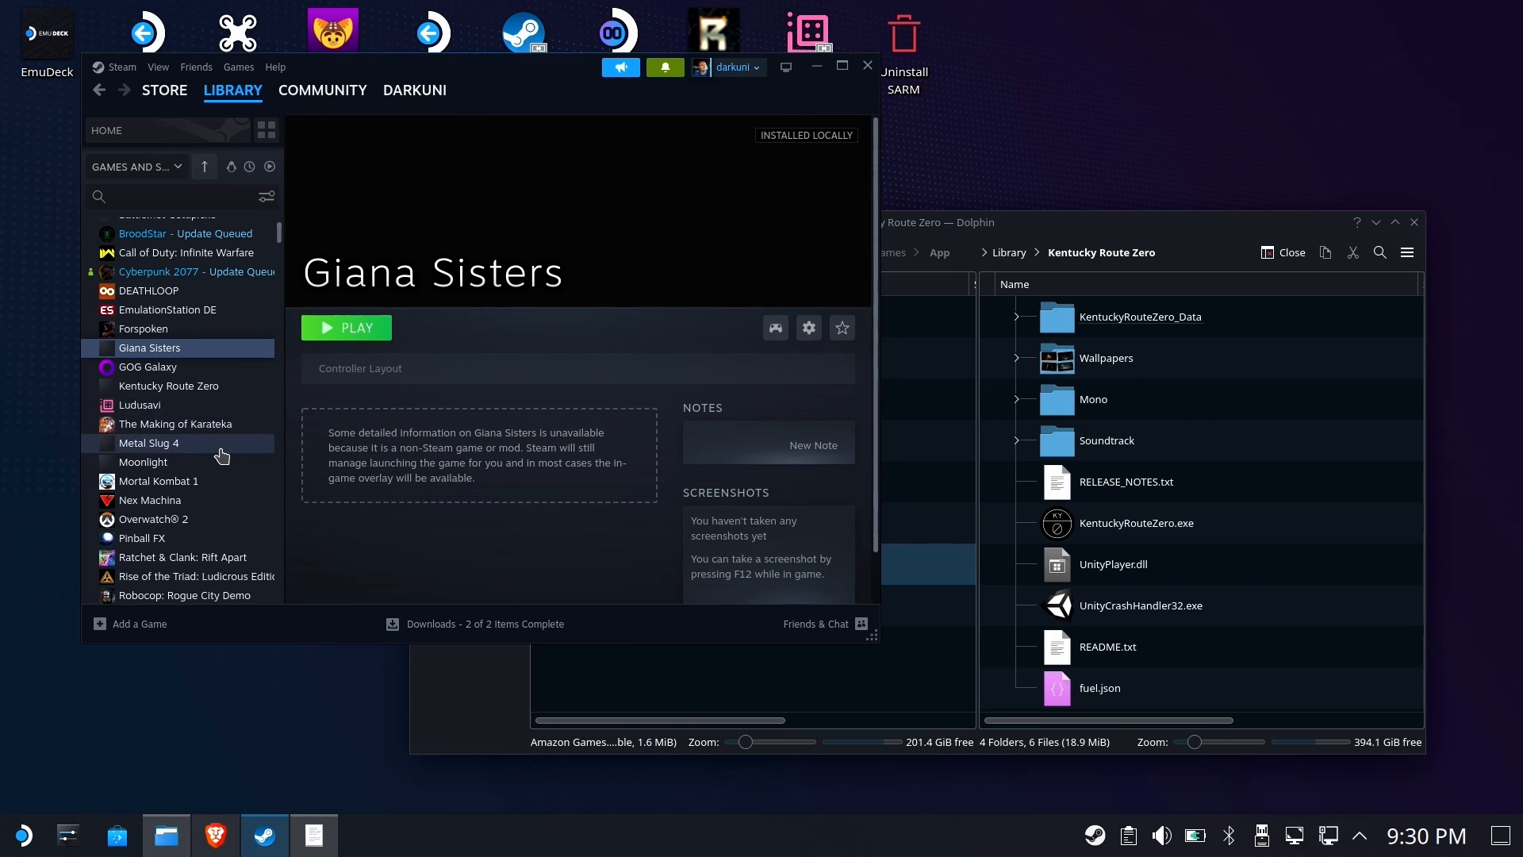
Remove the Amazon Gaming non-Steam shortcut from the Steam library
scroll(158, 436, "up", 3)
left_click(158, 305)
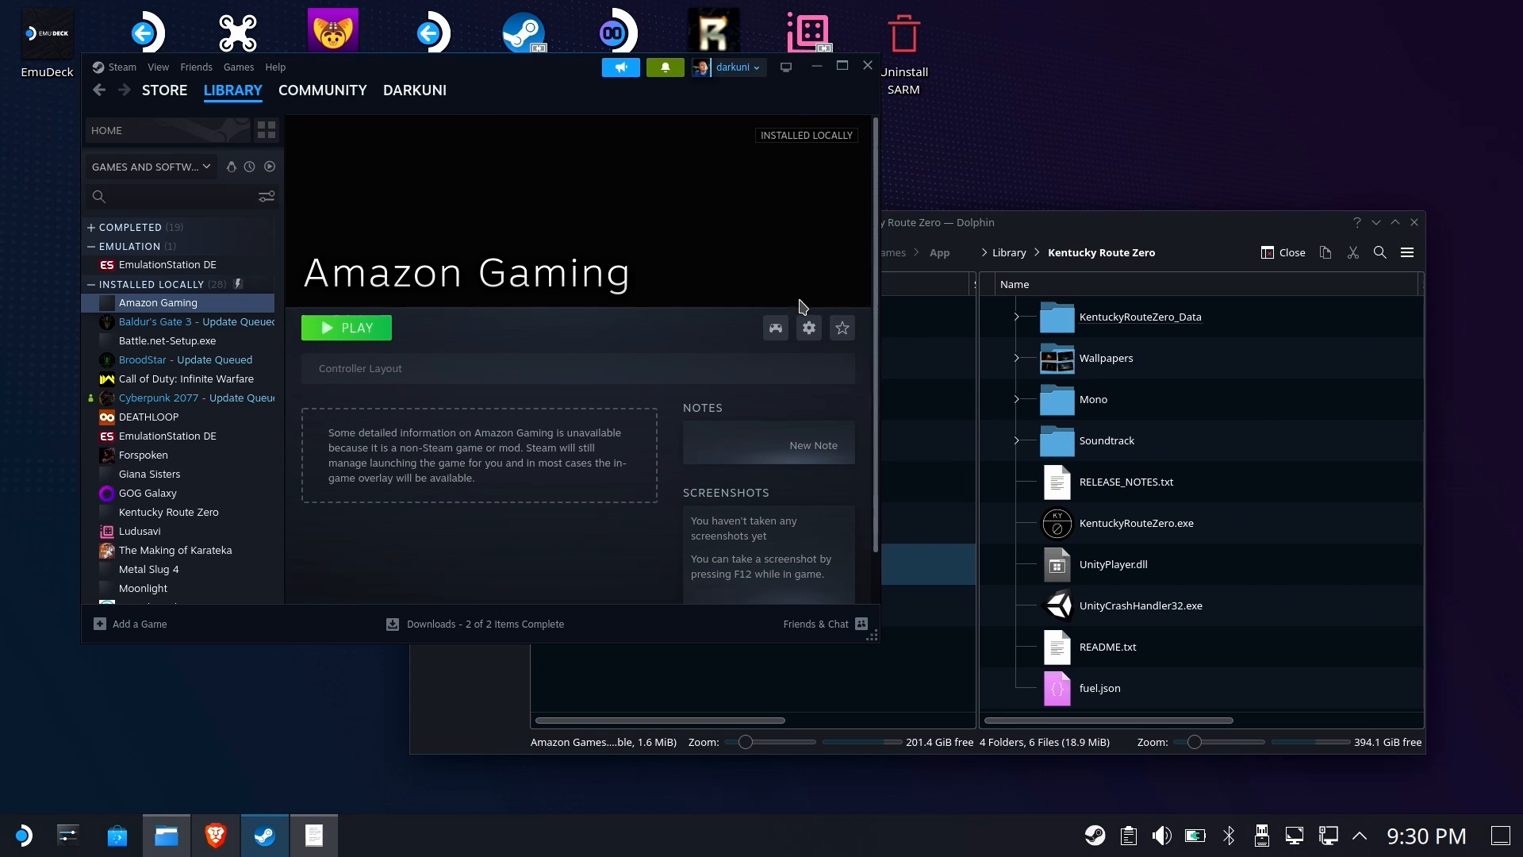
left_click(809, 328)
mouse_move(778, 437)
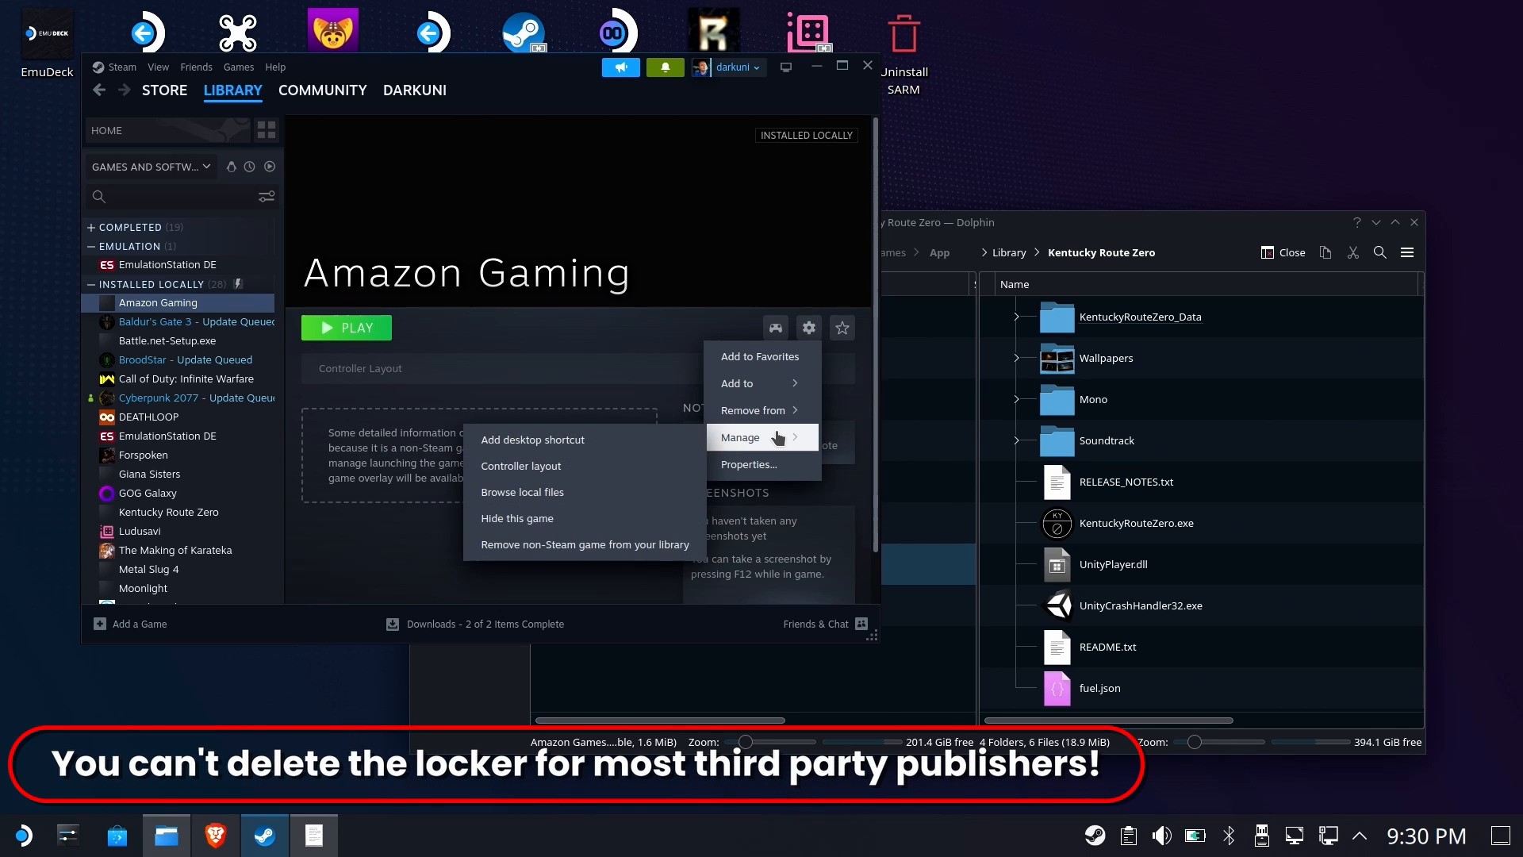
left_click(566, 546)
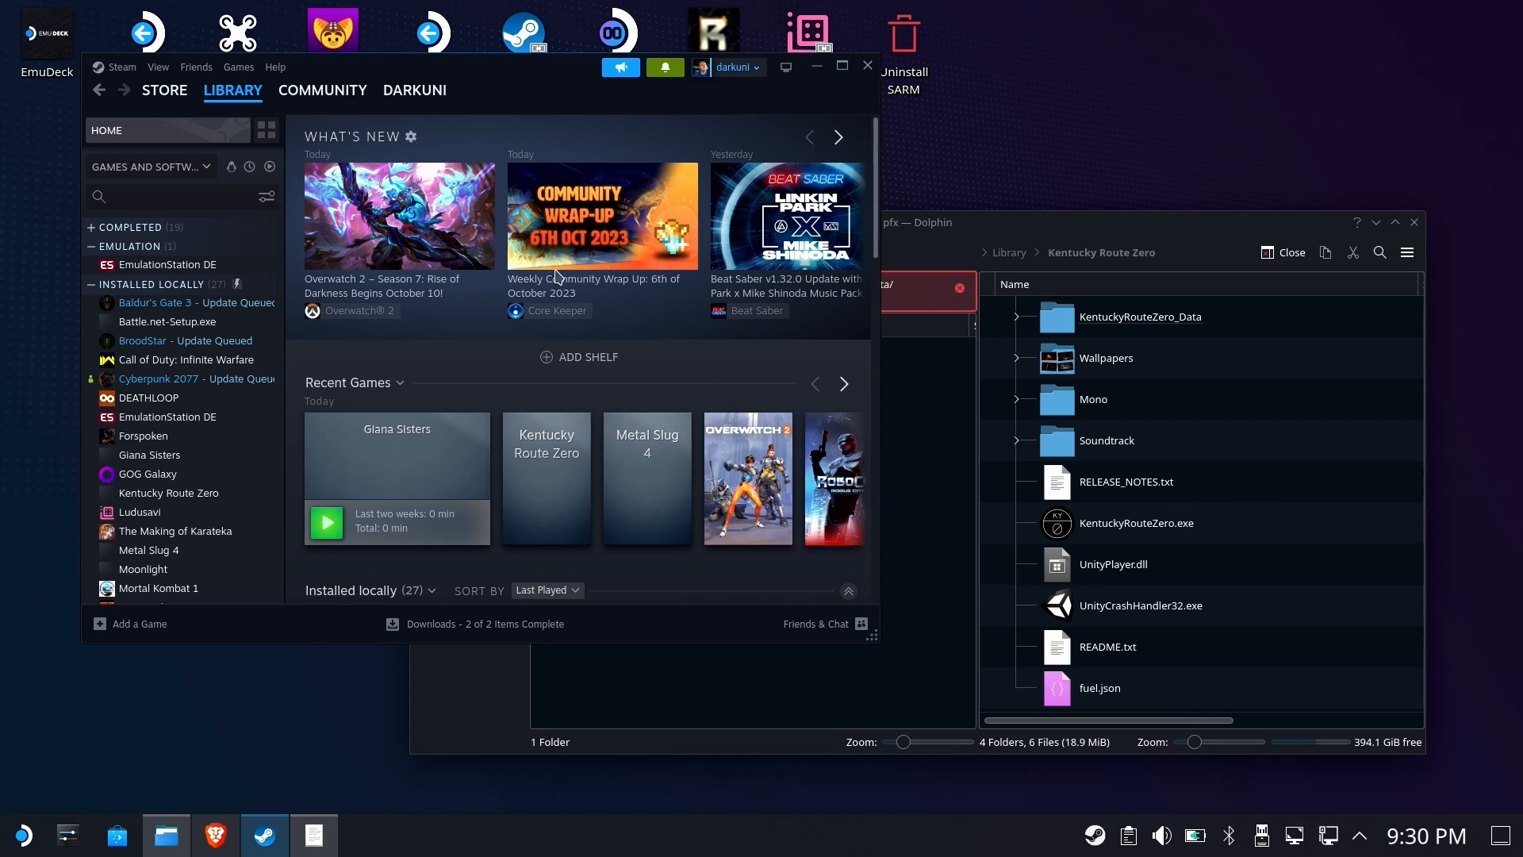
Launch Metal Slug 4 from the library and close its game window
left_click(933, 226)
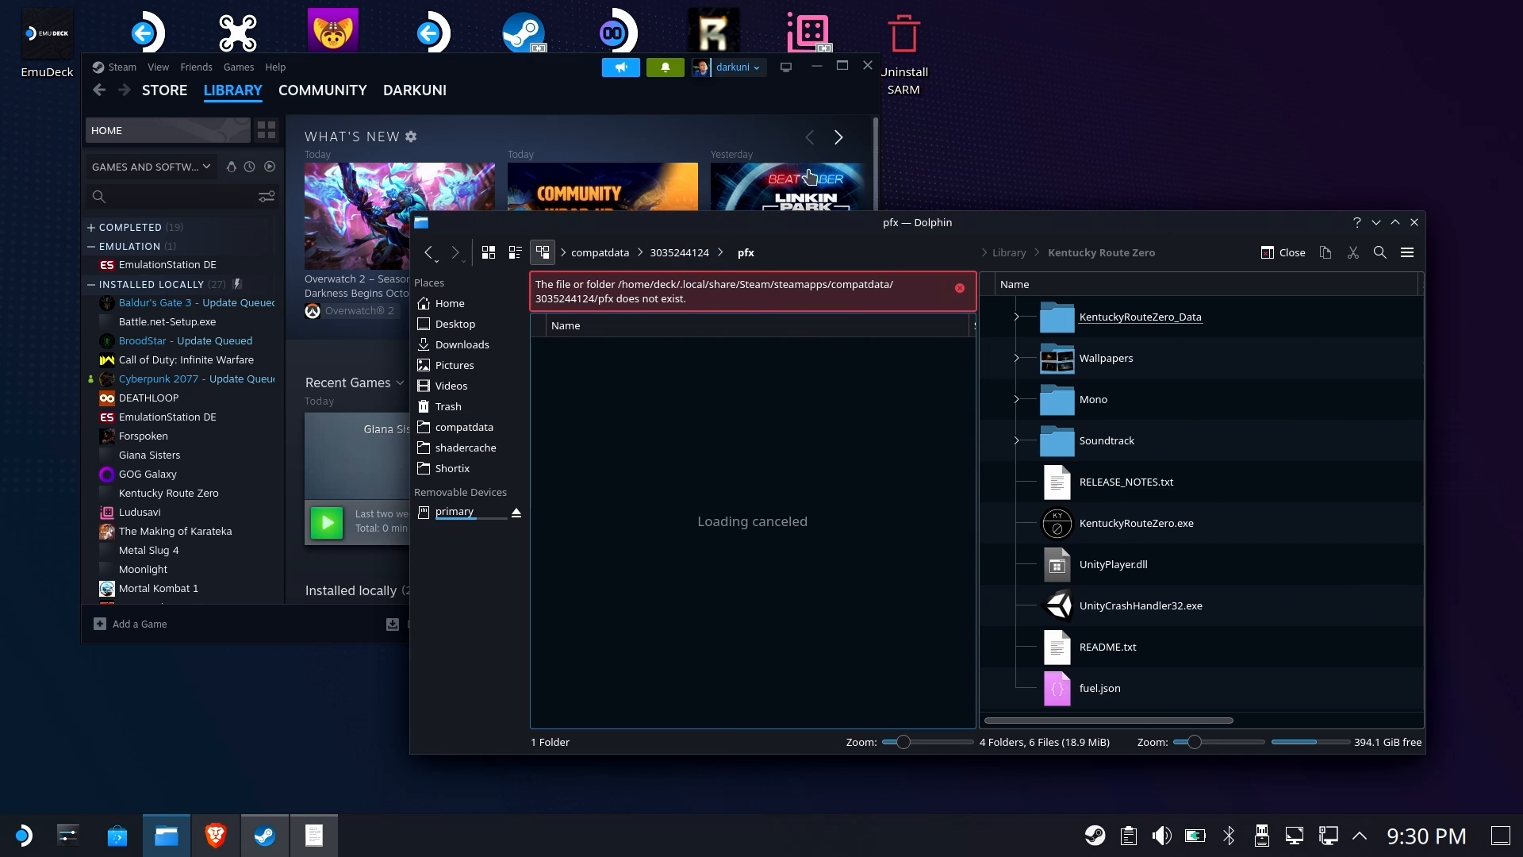
left_click(556, 98)
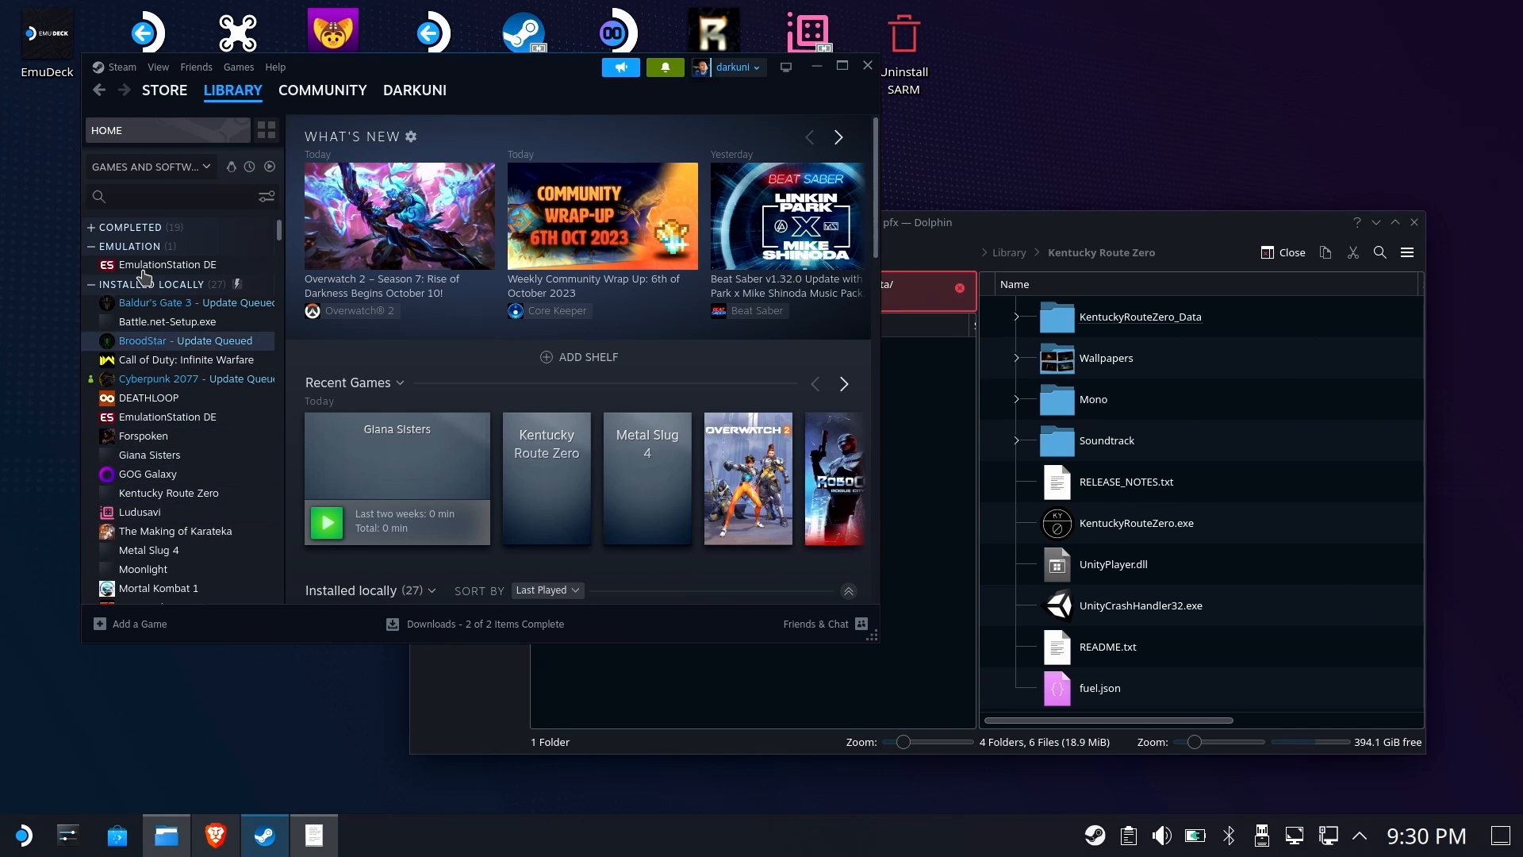
left_click(139, 553)
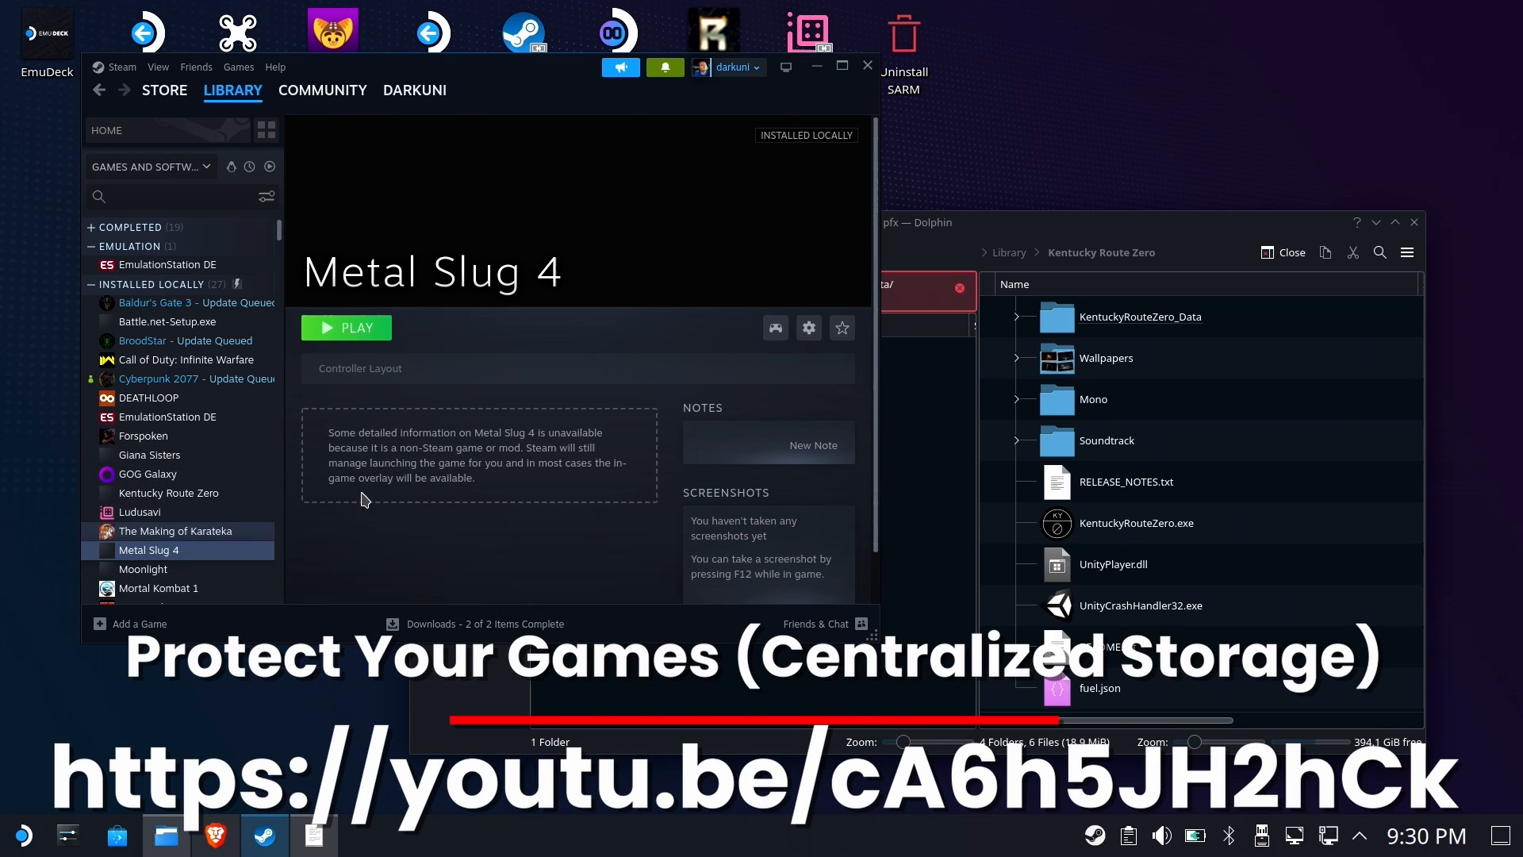
left_click(363, 331)
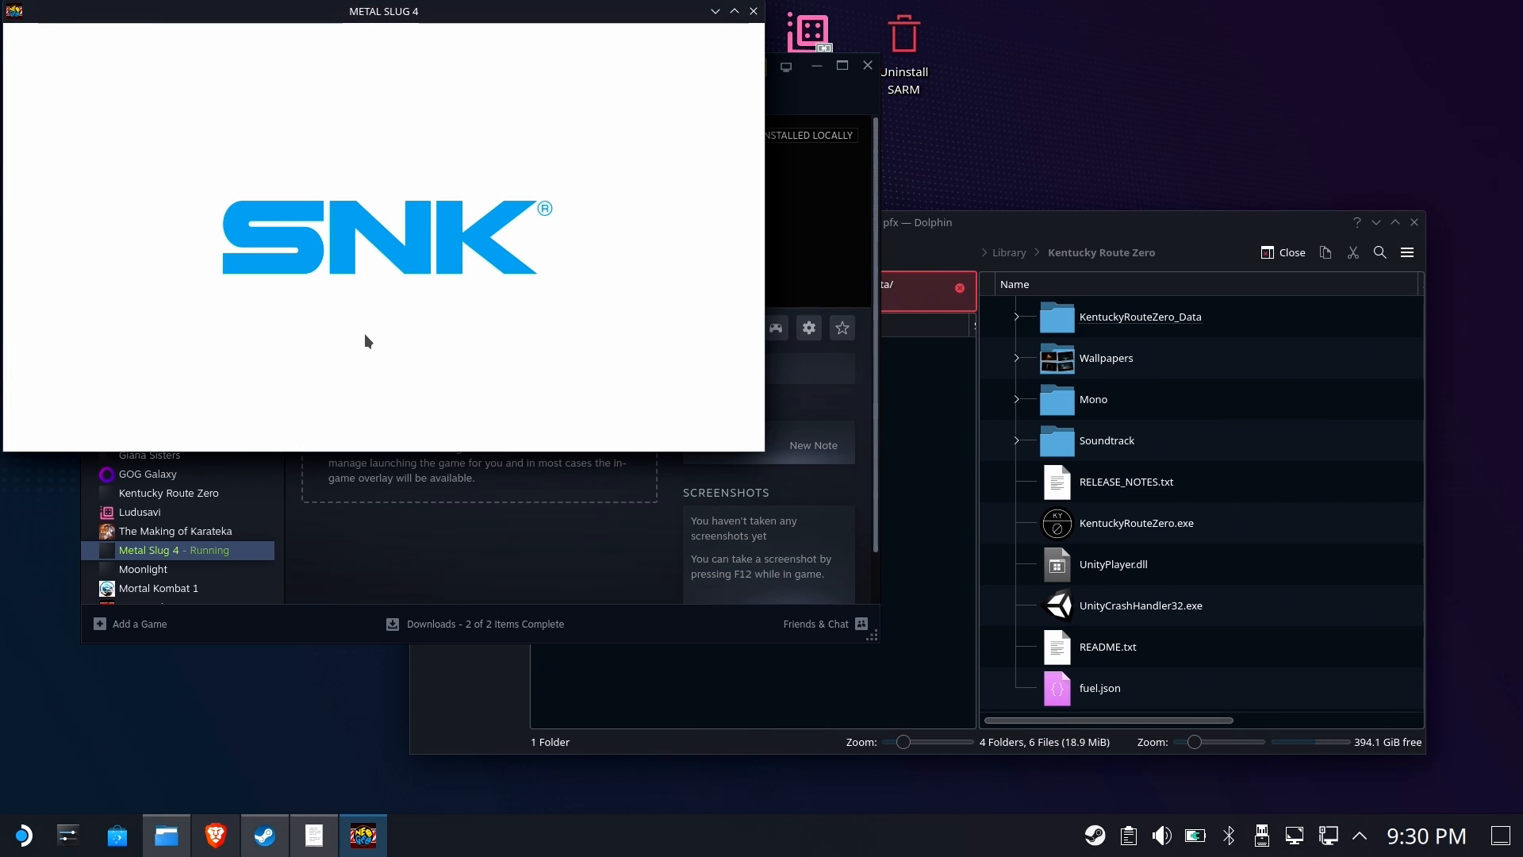
left_click(750, 15)
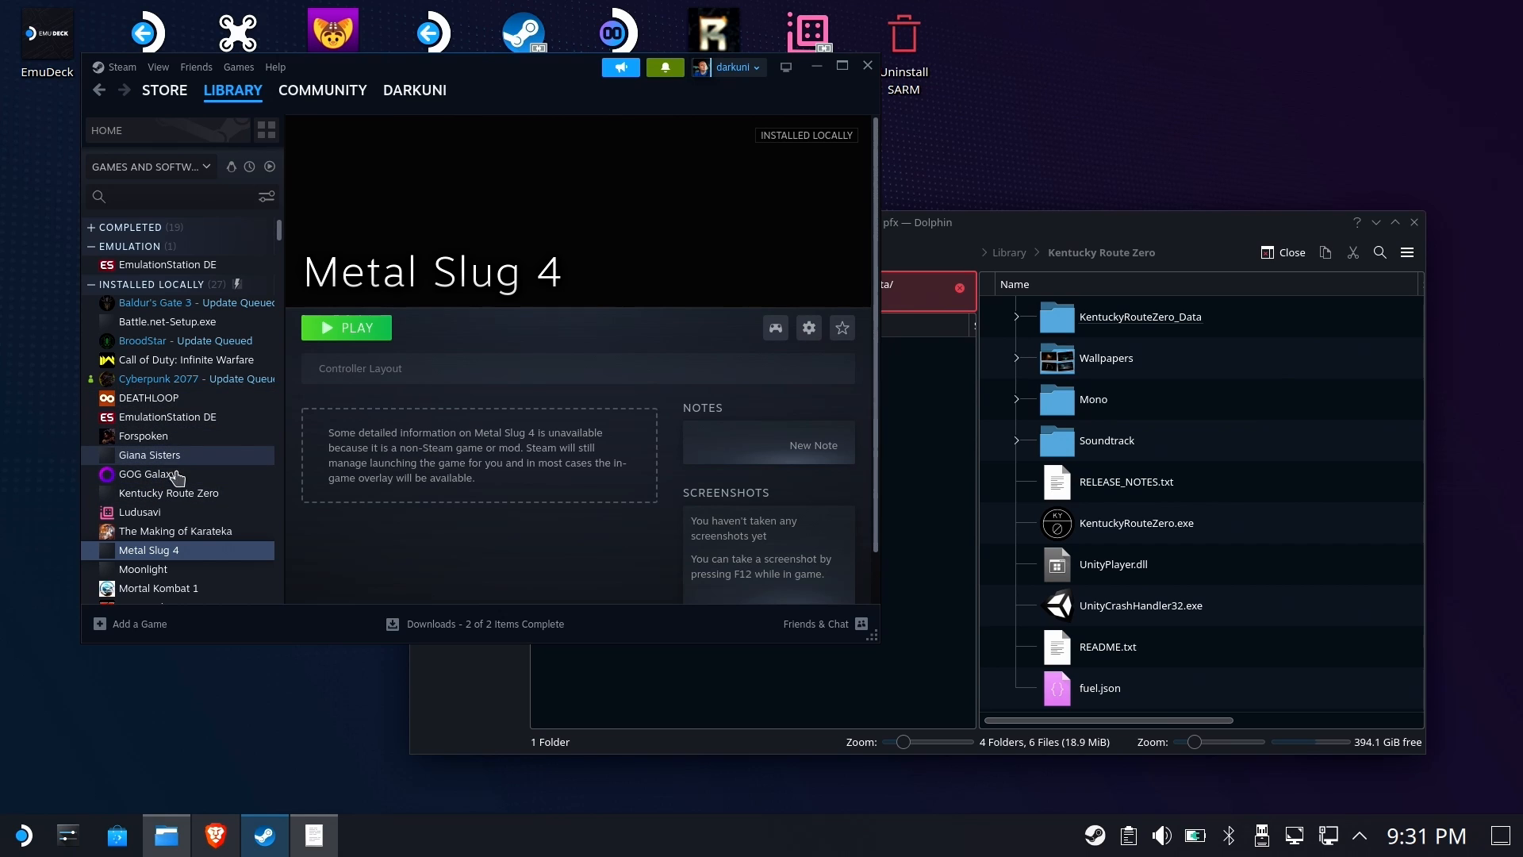
Launch Kentucky Route Zero and close the running game from the taskbar
left_click(169, 494)
left_click(348, 333)
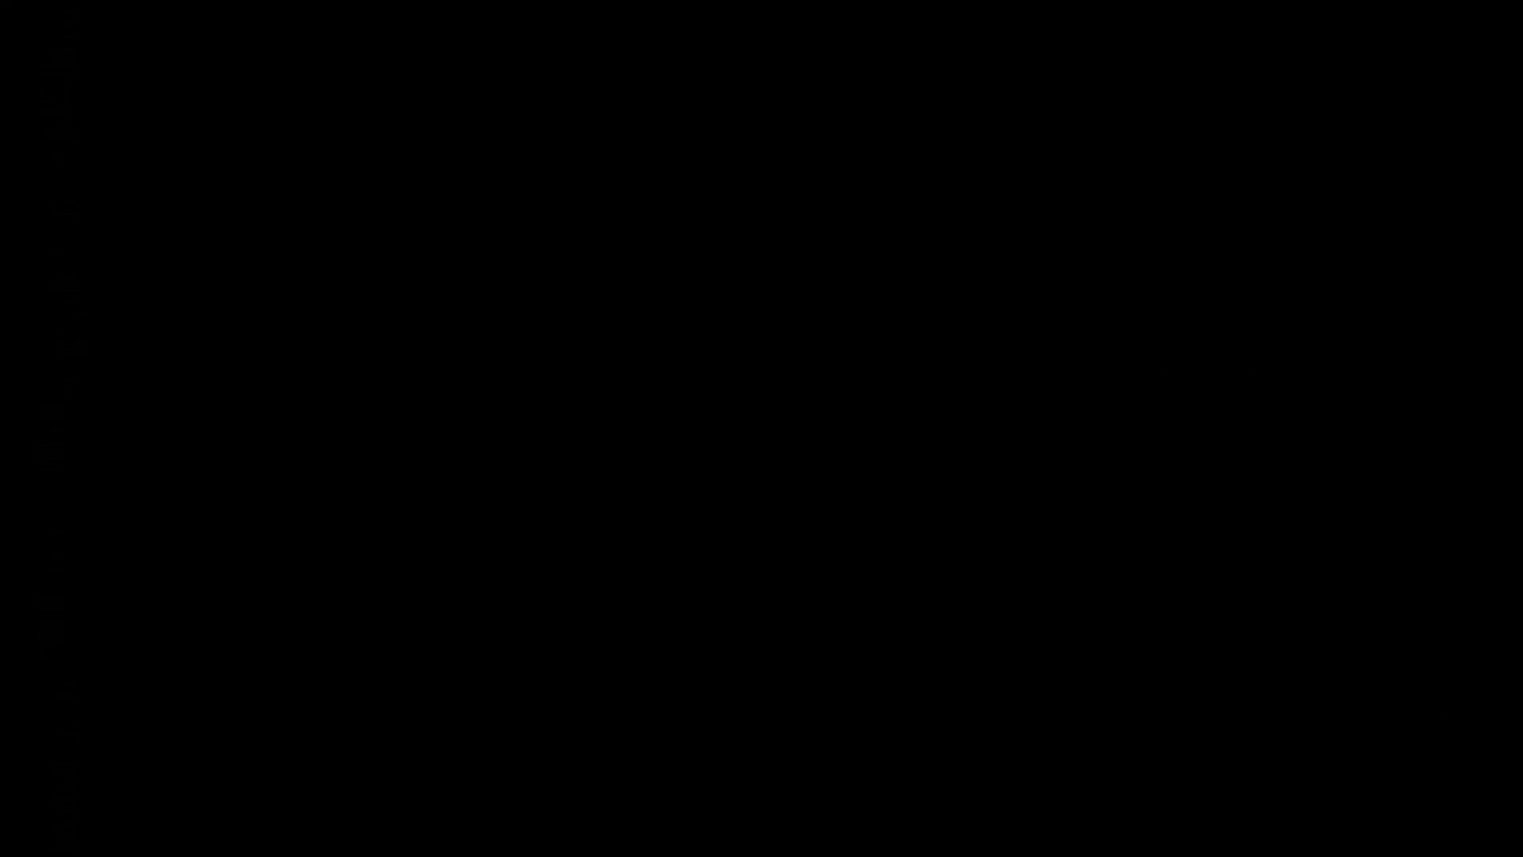
key("super")
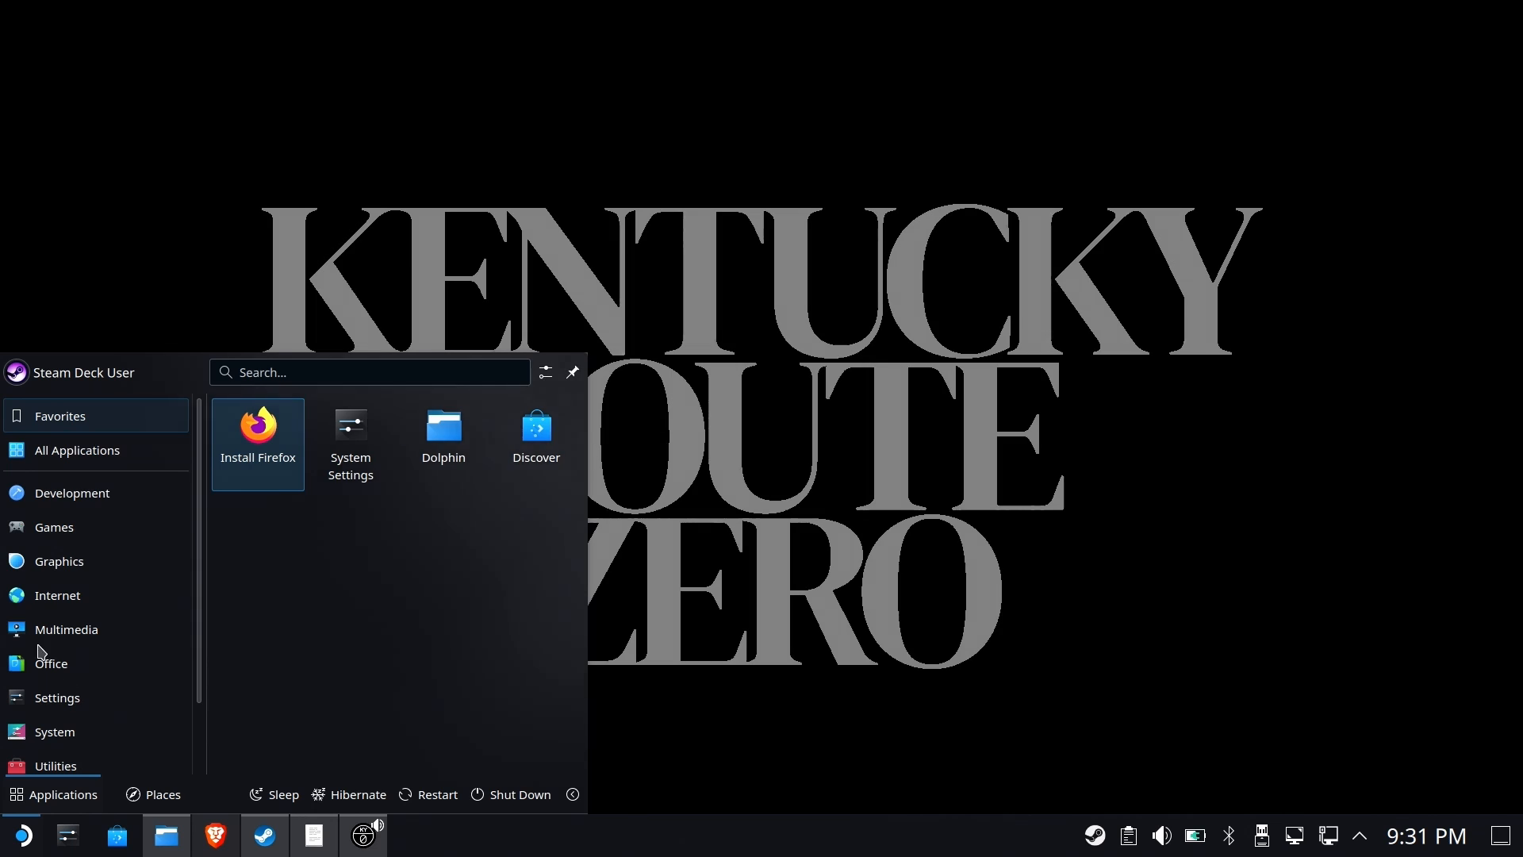
right_click(343, 849)
left_click(413, 799)
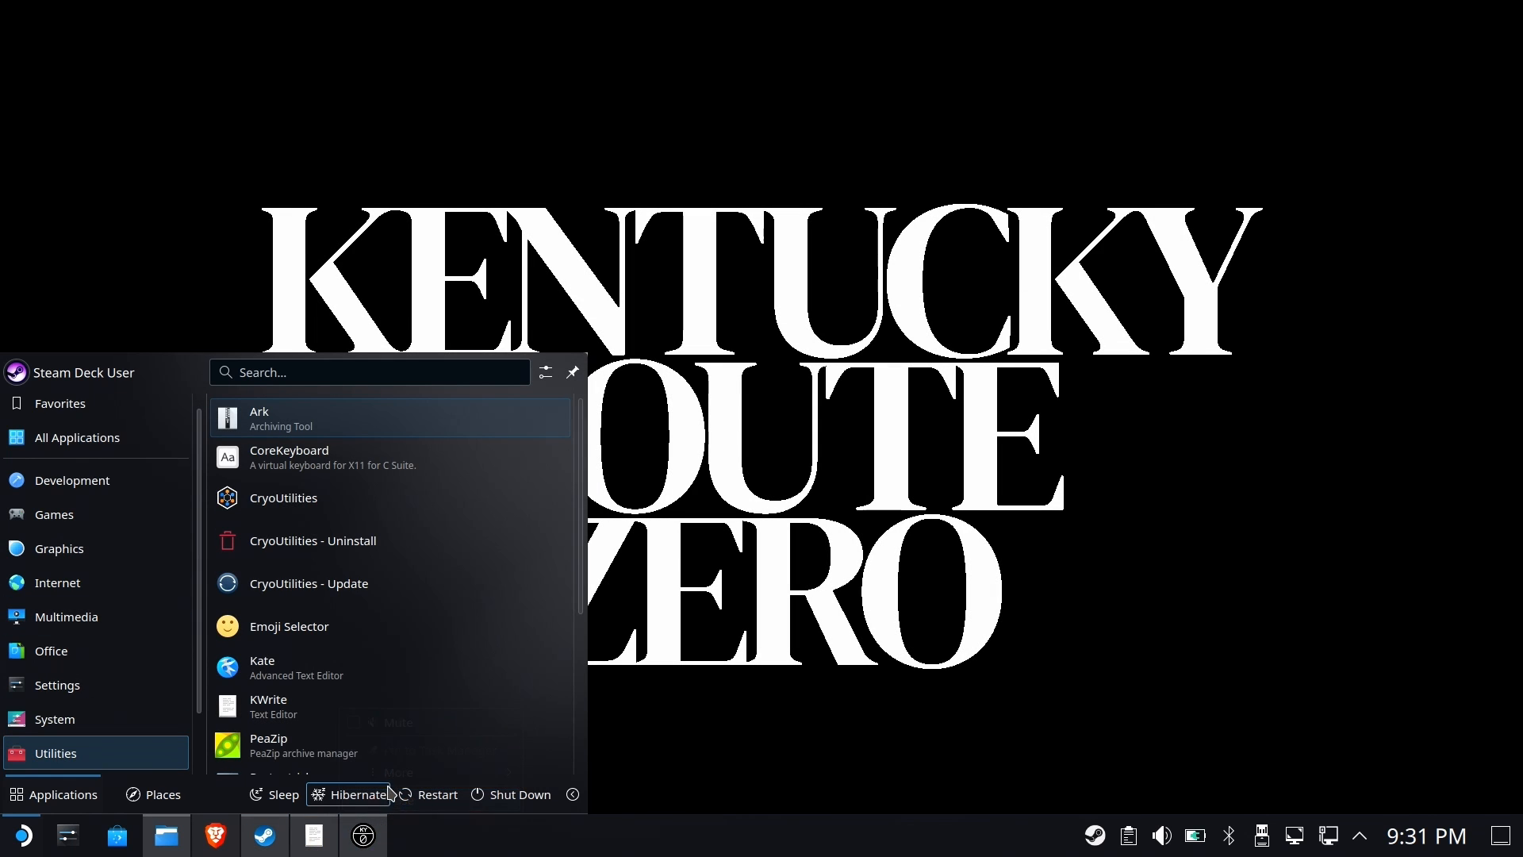
left_click(367, 345)
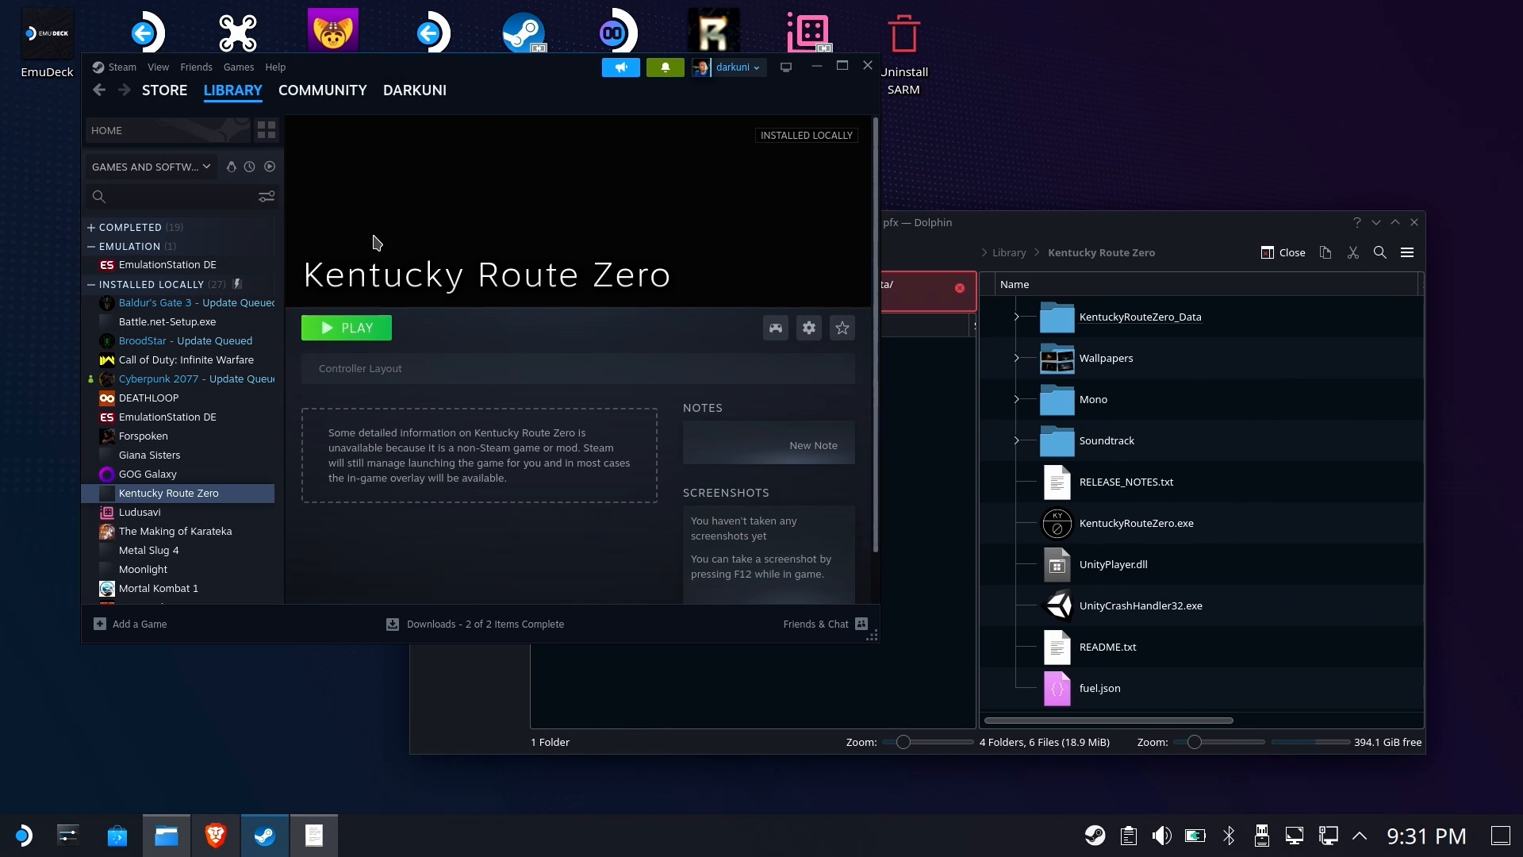
Remove the Kentucky Route Zero, Giana Sisters and Metal Slug 4 non-Steam shortcuts from the Steam library
left_click(1005, 254)
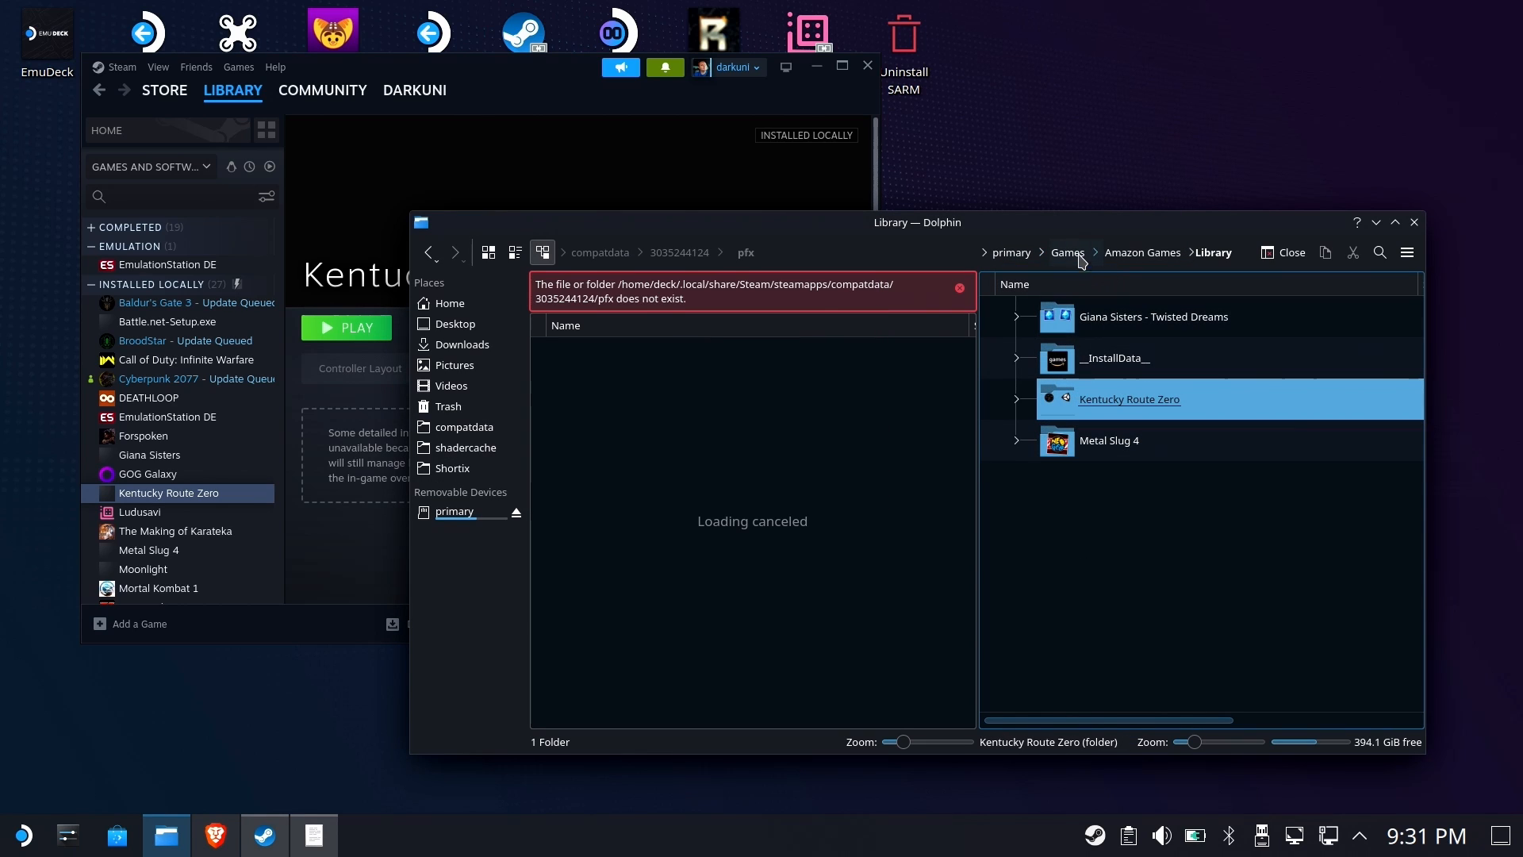
left_click(1068, 253)
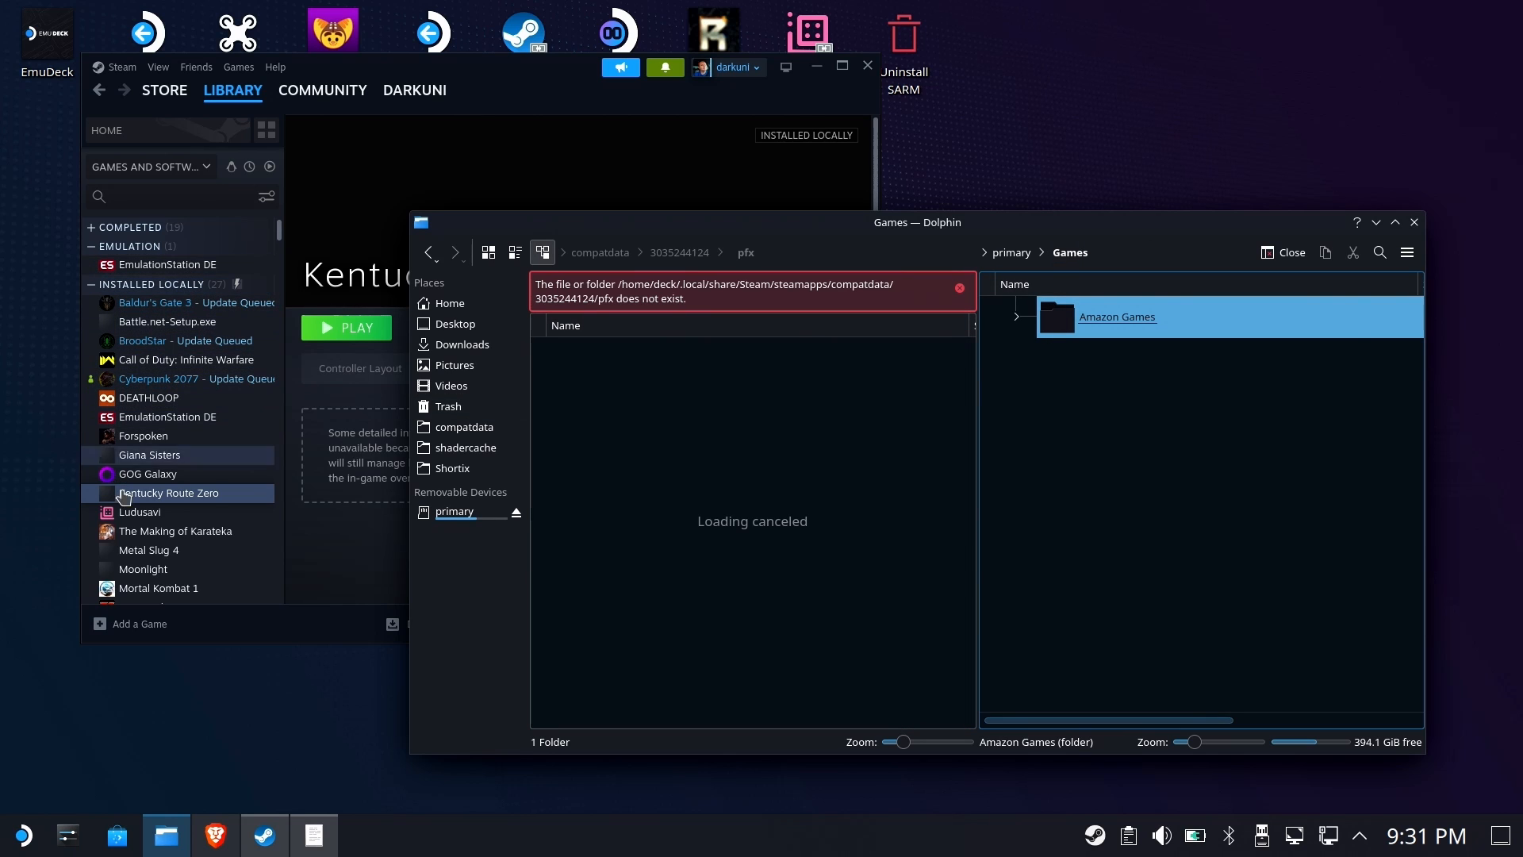
right_click(161, 493)
mouse_move(224, 452)
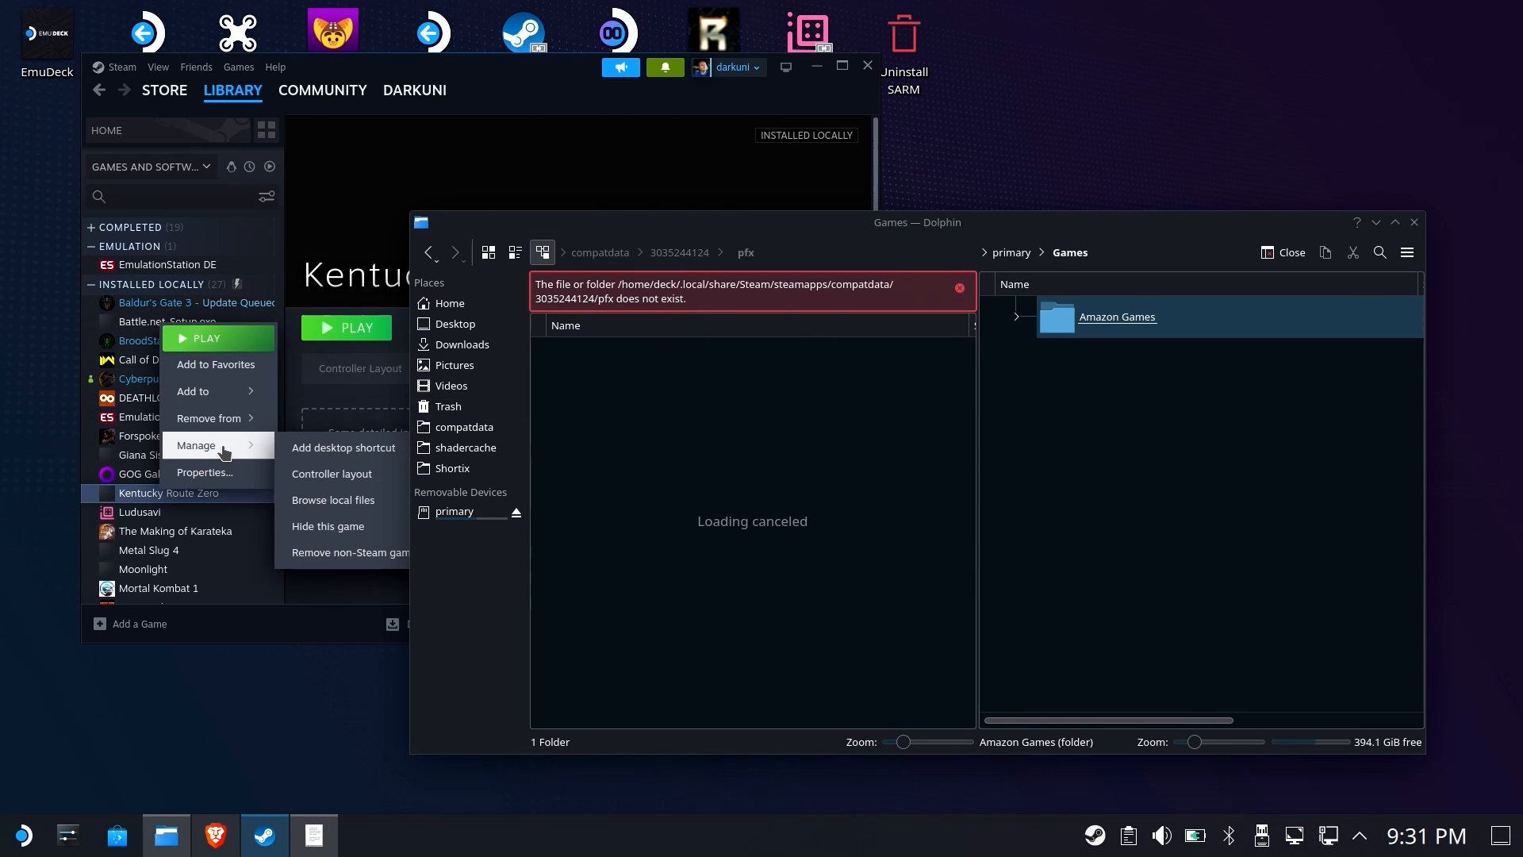
left_click(373, 568)
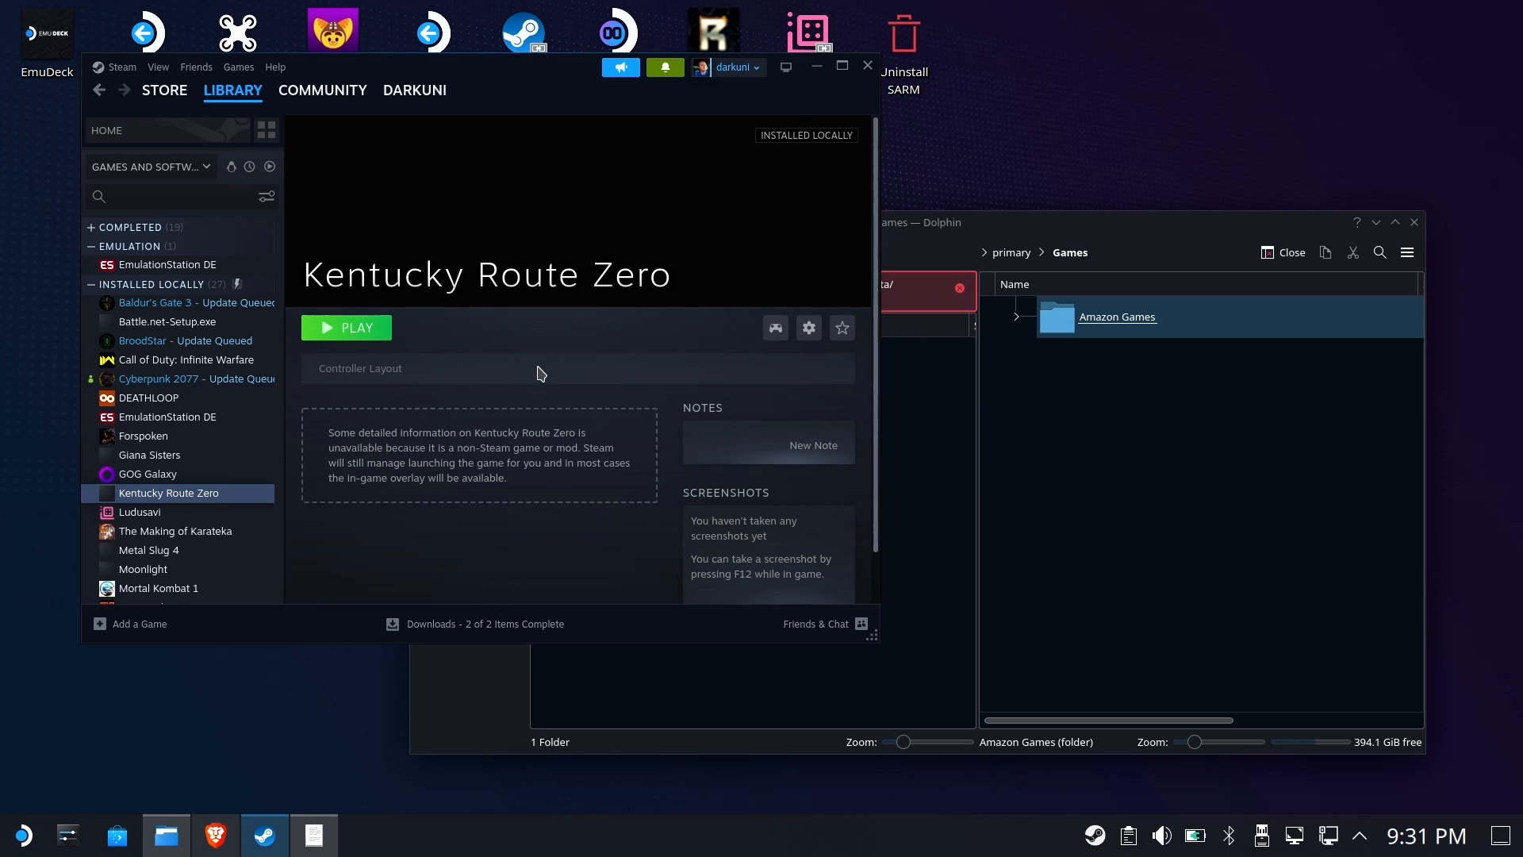
right_click(156, 462)
mouse_move(240, 578)
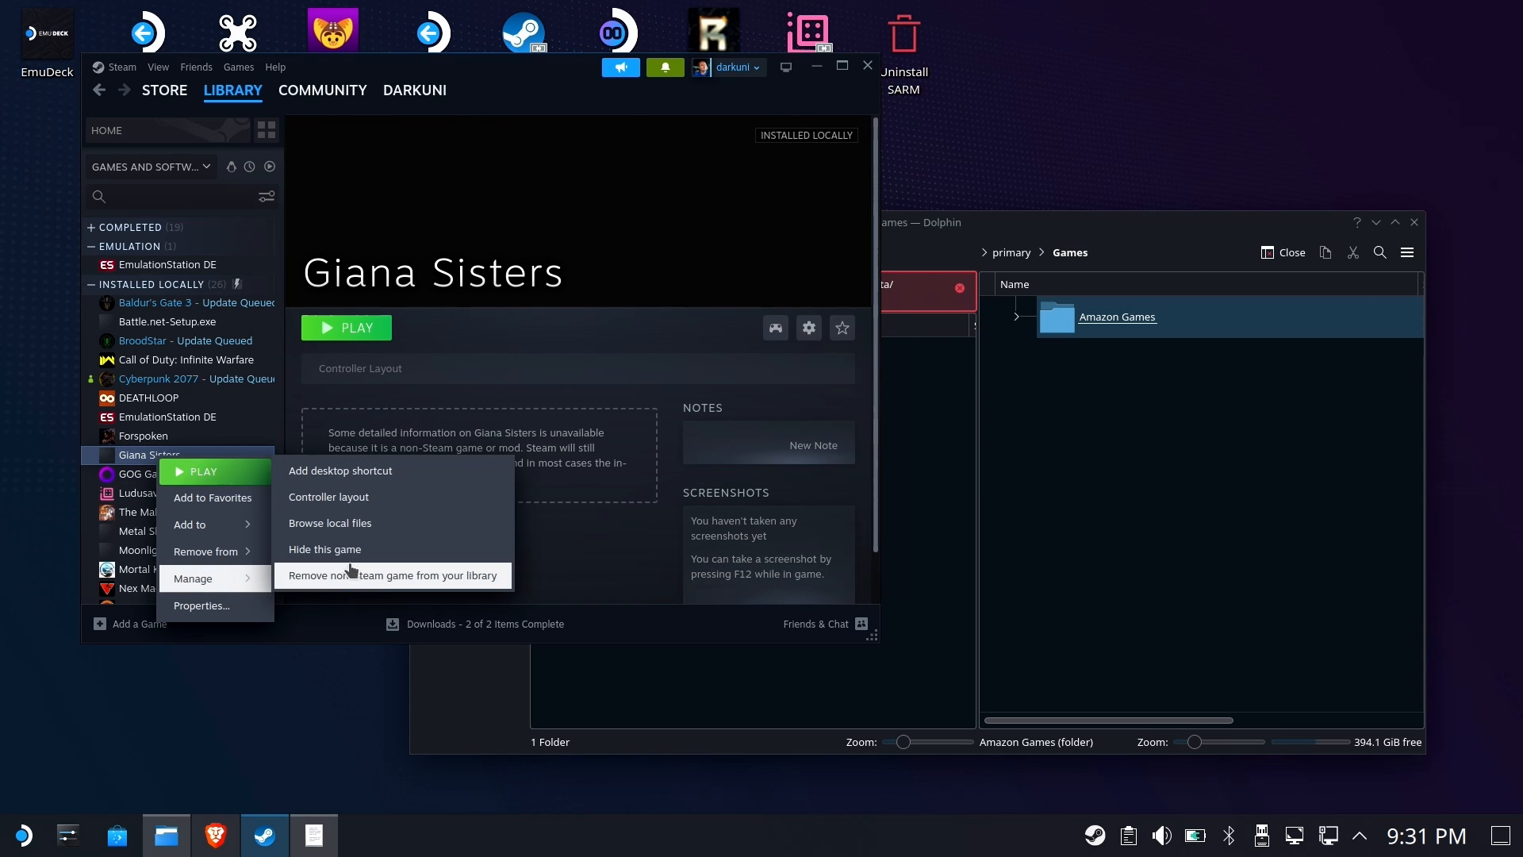
left_click(374, 577)
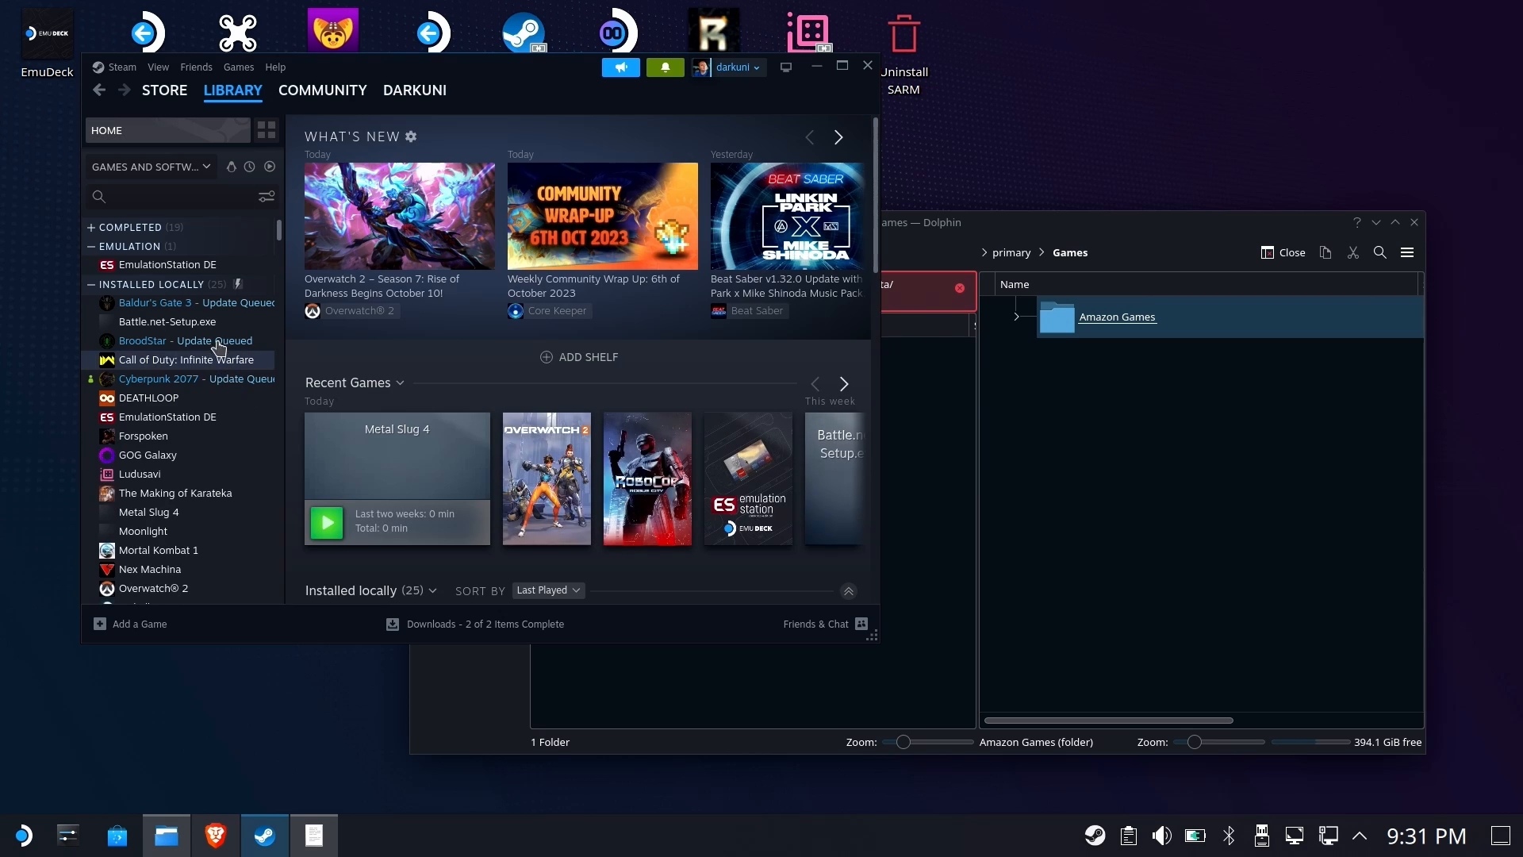
right_click(163, 510)
mouse_move(208, 469)
left_click(367, 563)
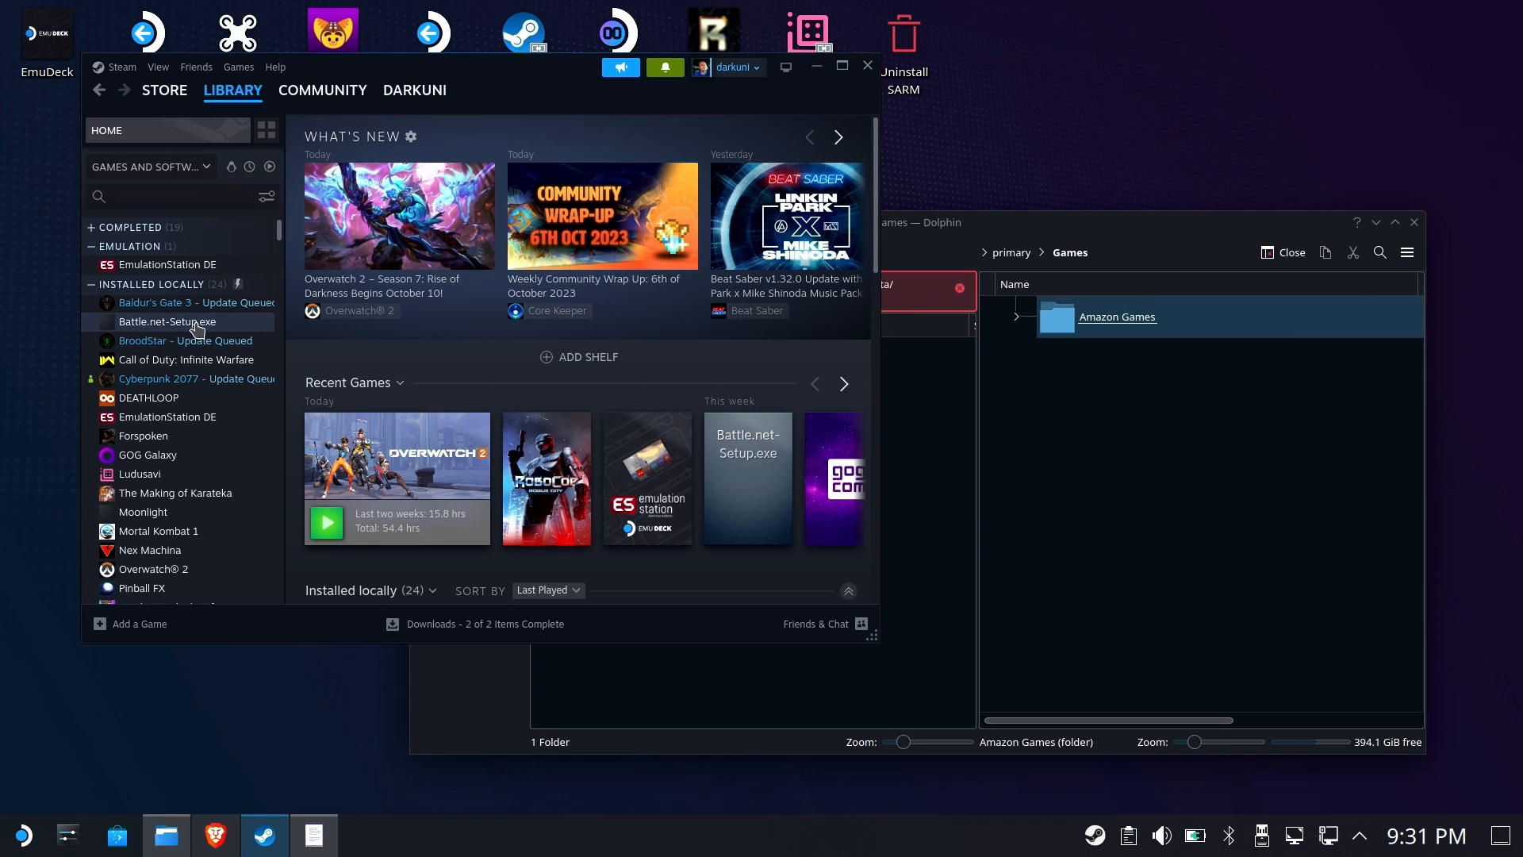
Move the Amazon Games folder on the microSD's Games folder to the Trash and close the file manager
left_click(1046, 515)
left_click(1081, 327)
left_click(1086, 329)
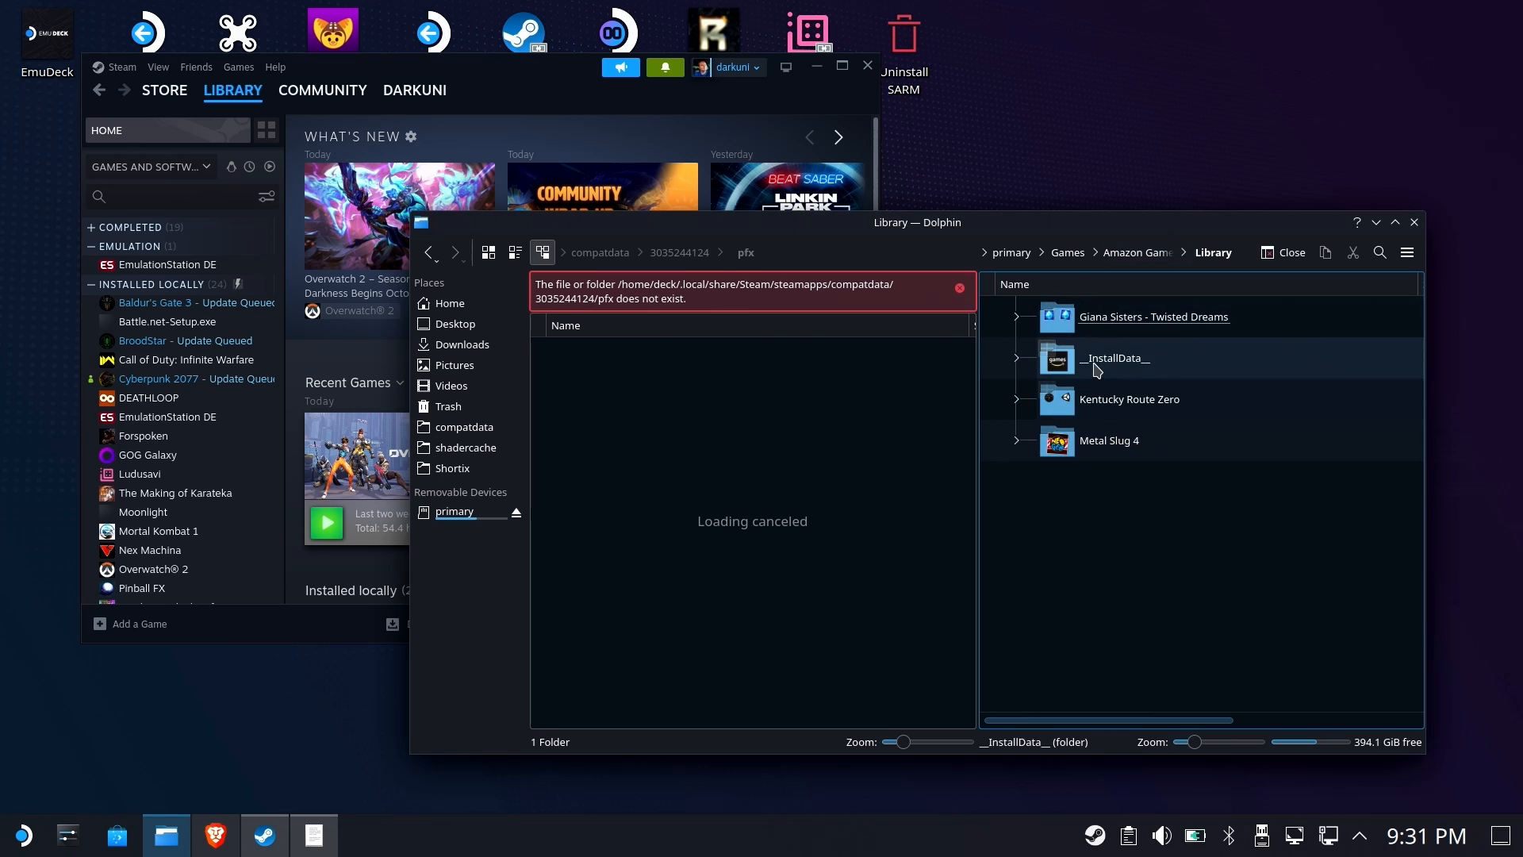
left_click(1126, 319)
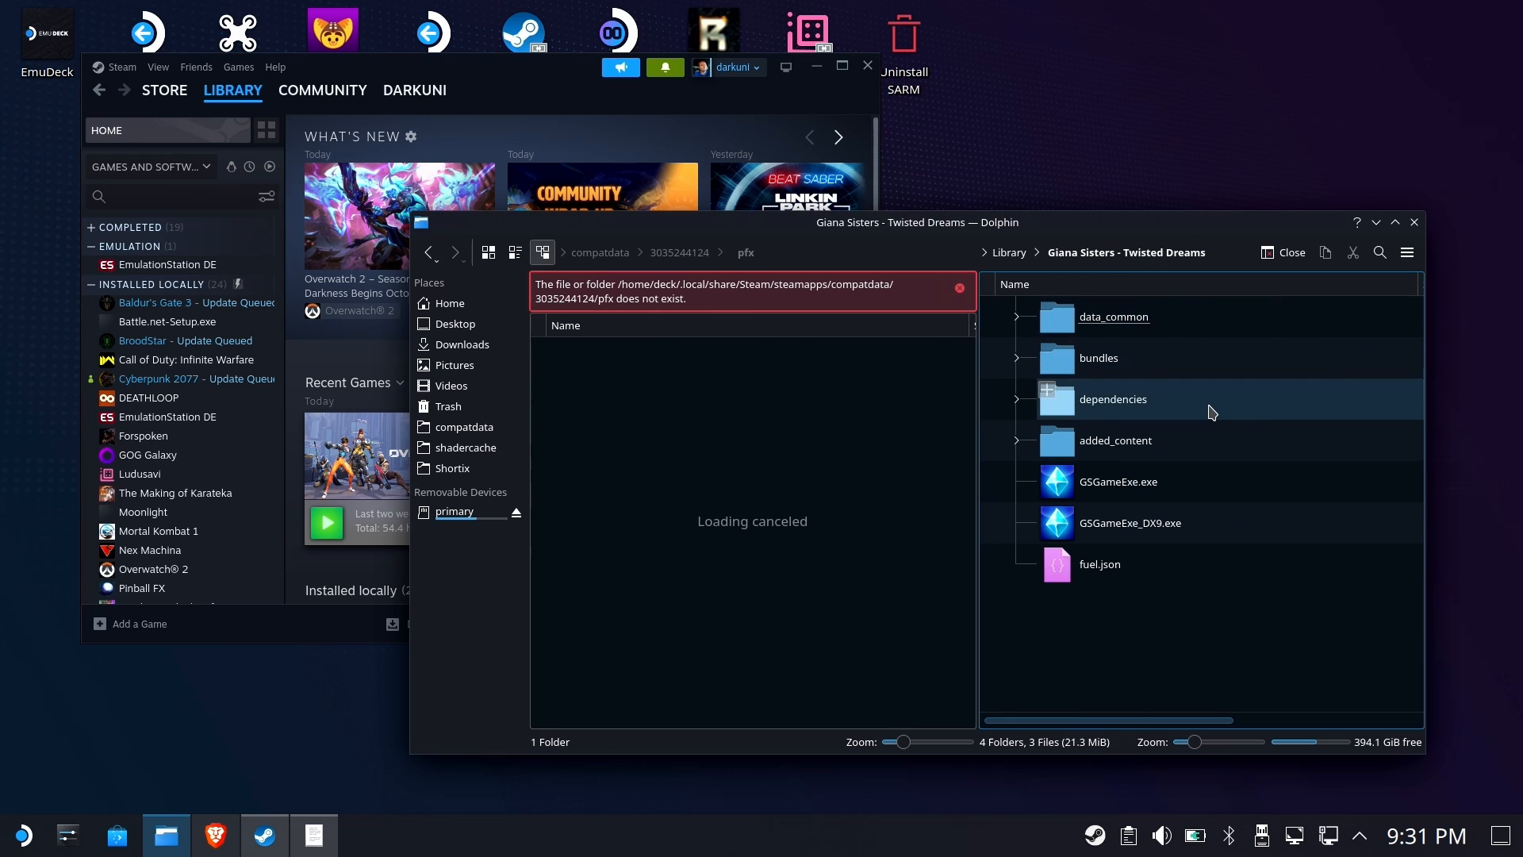
left_click(1010, 253)
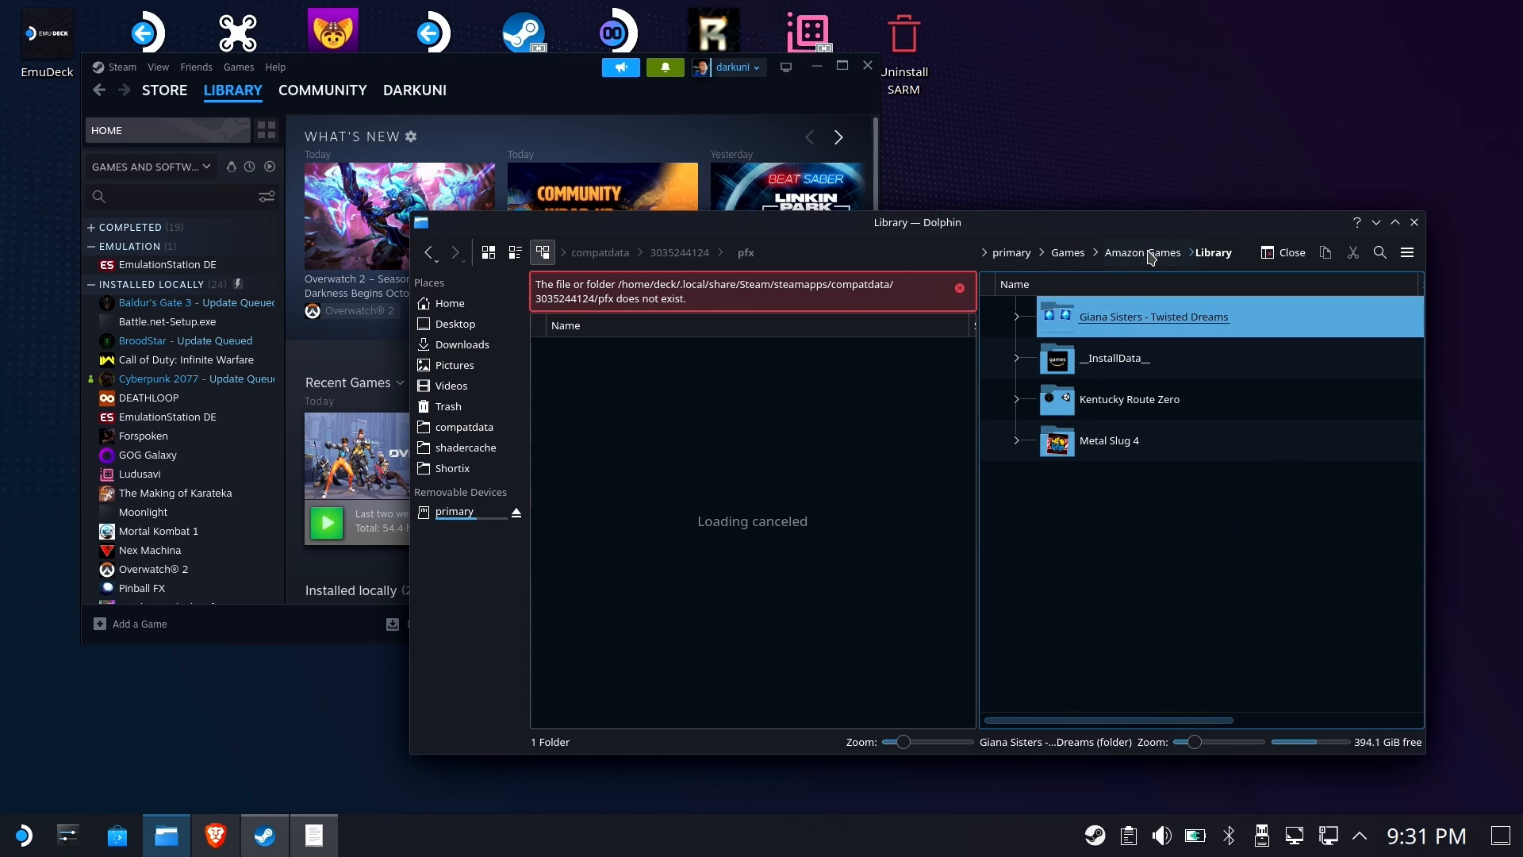
right_click(1150, 256)
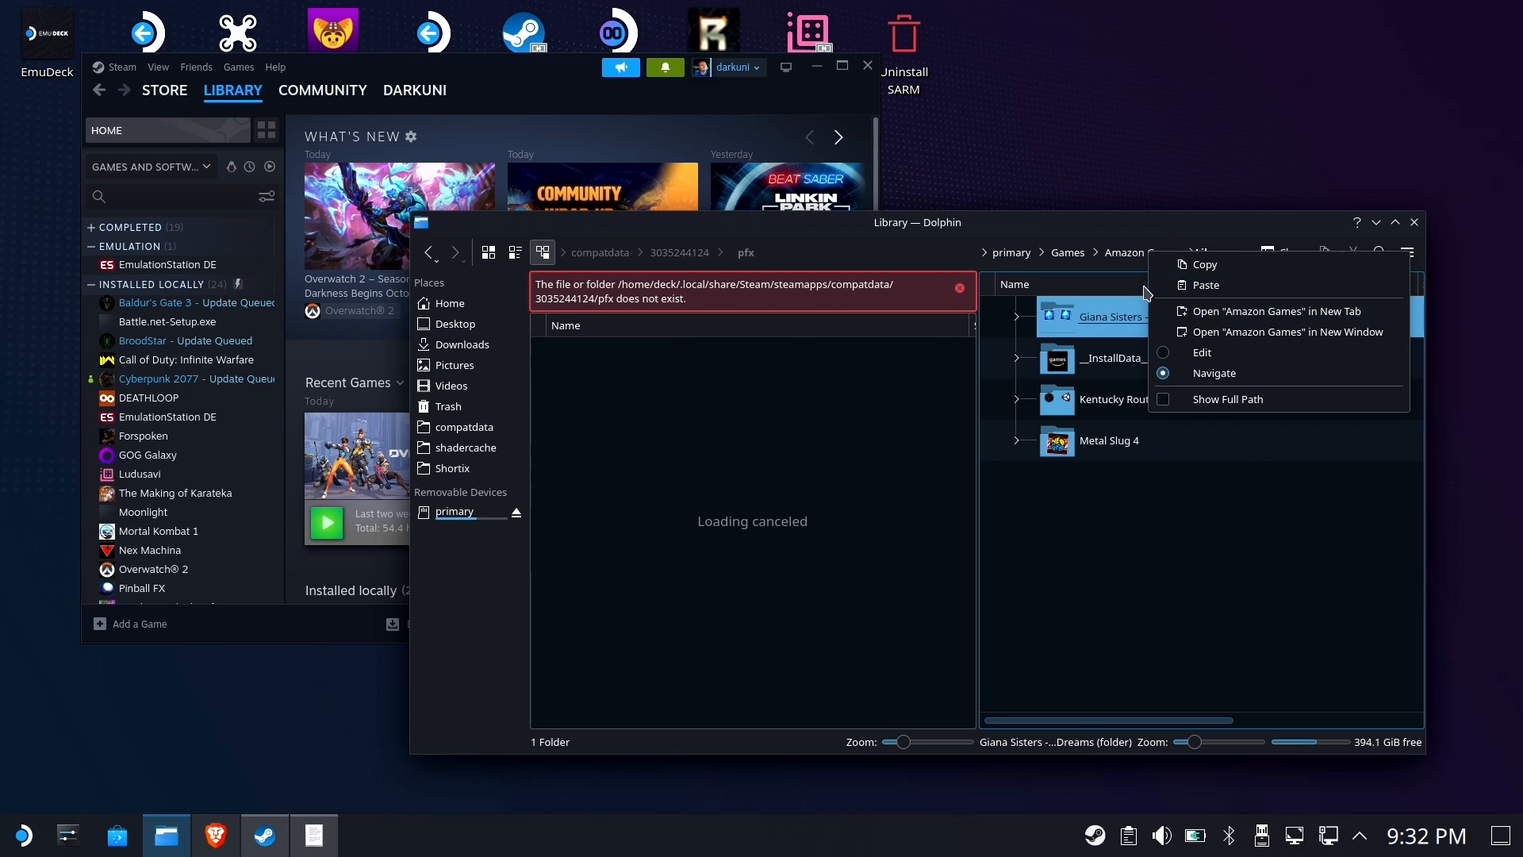
left_click(1073, 254)
right_click(1127, 316)
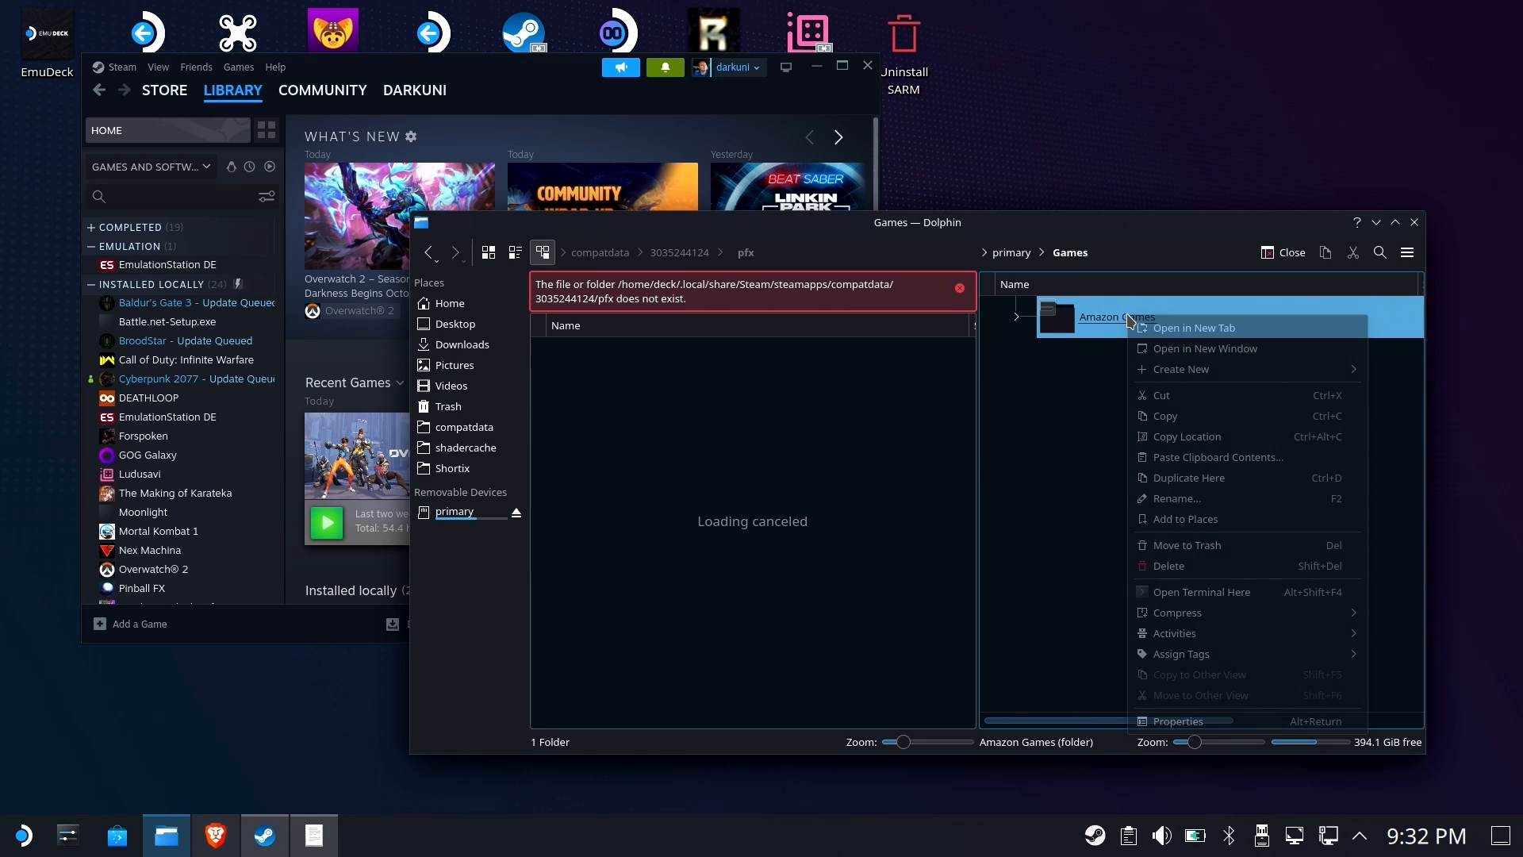
left_click(1197, 565)
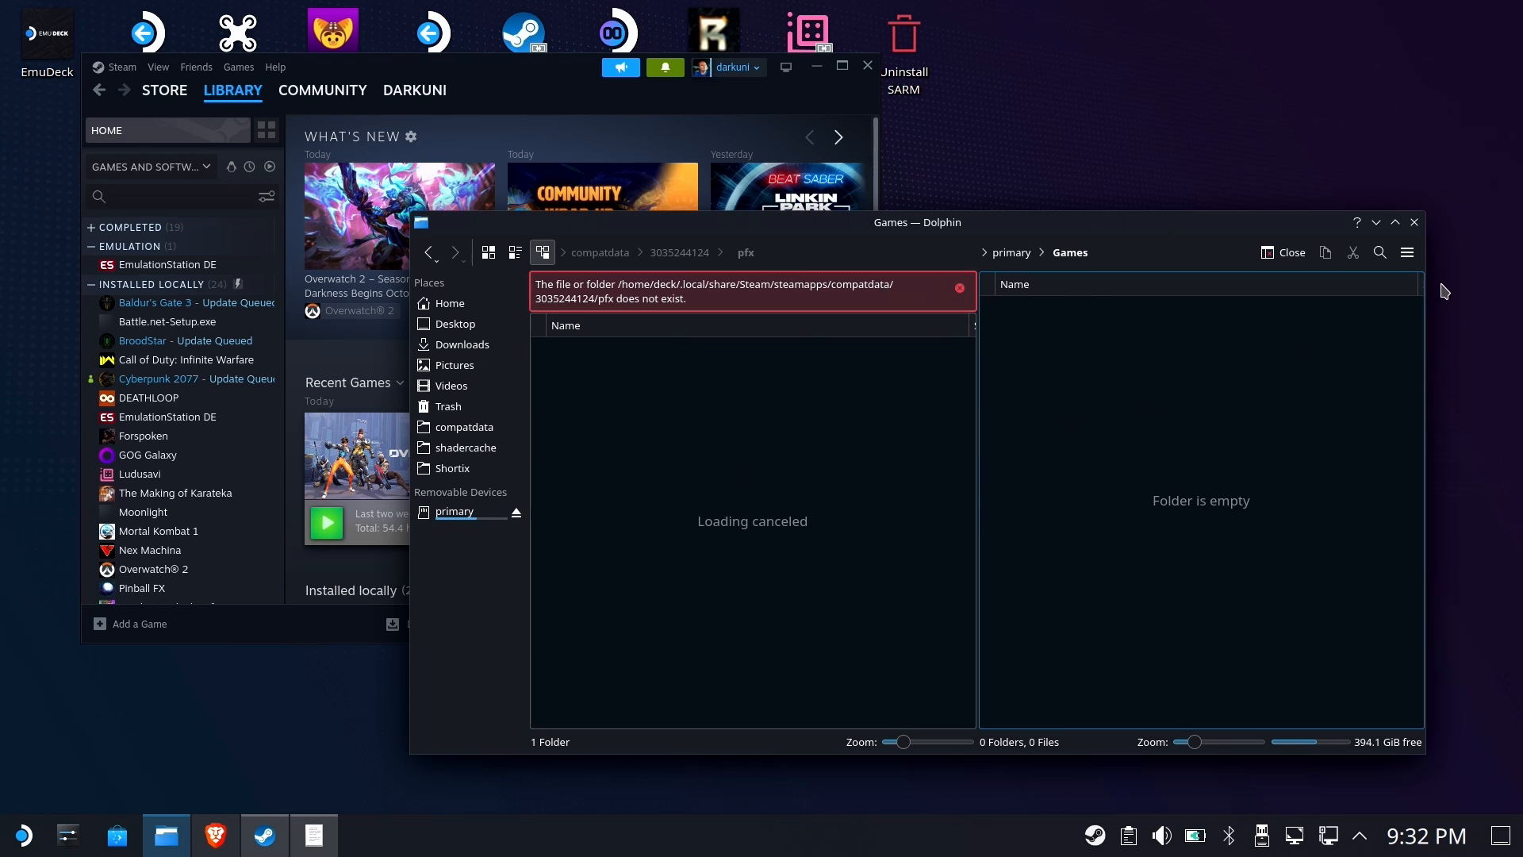
left_click(1415, 223)
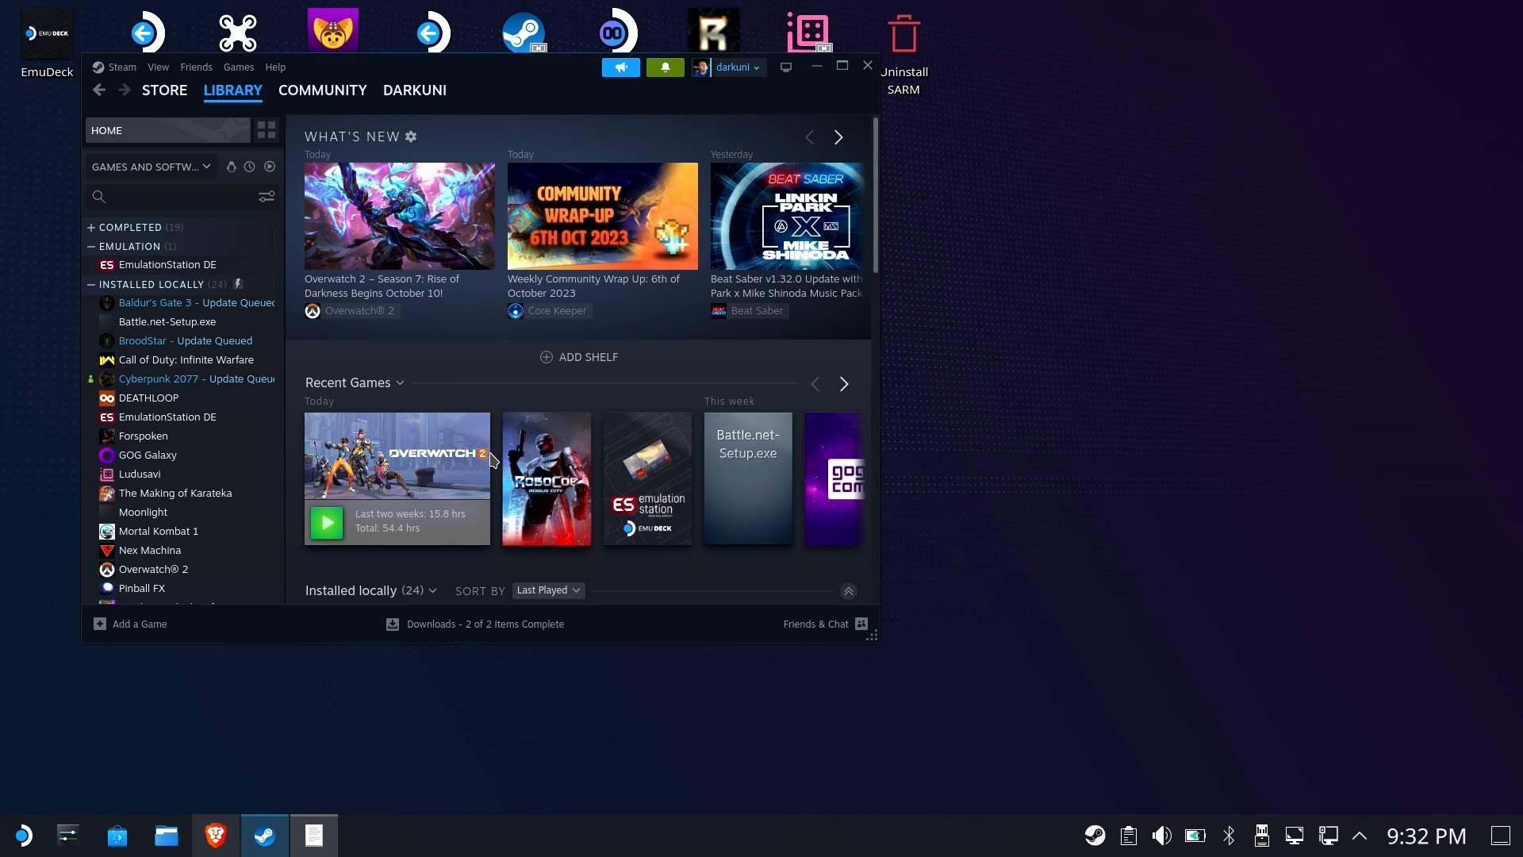